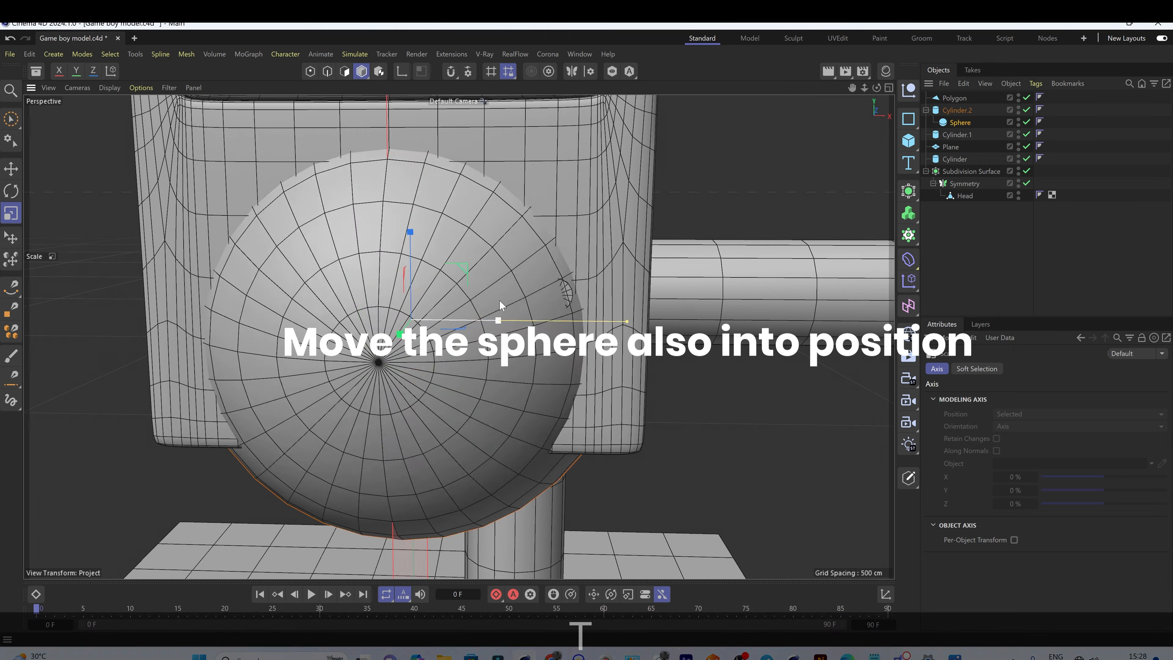
Step: Shrink the sphere into a button below the small cylinder on the head's front and move it out of Cylinder.2's hierarchy
drag(501, 310, 369, 340)
key(e)
alt+drag(508, 342, 526, 371)
drag(473, 271, 475, 307)
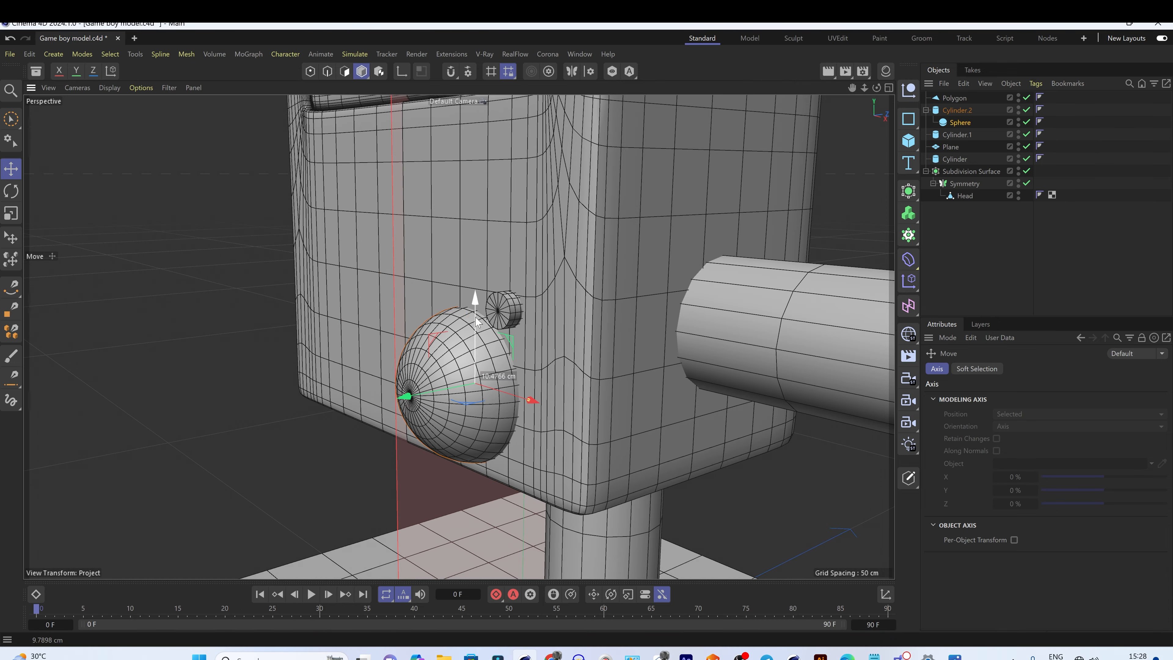
key(t)
drag(960, 122, 955, 104)
Step: Move the Polygon object up off the floor plane and out in front of the head's underside
click(954, 98)
scroll(613, 334, down, 5)
click(956, 246)
click(954, 97)
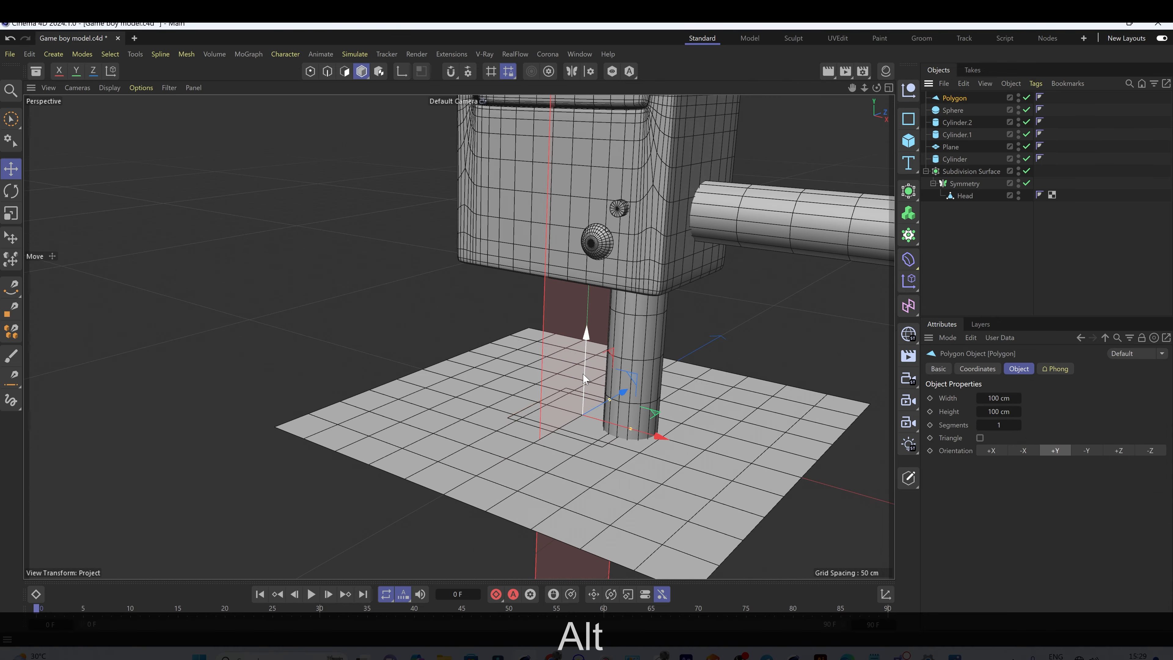
drag(584, 374, 631, 260)
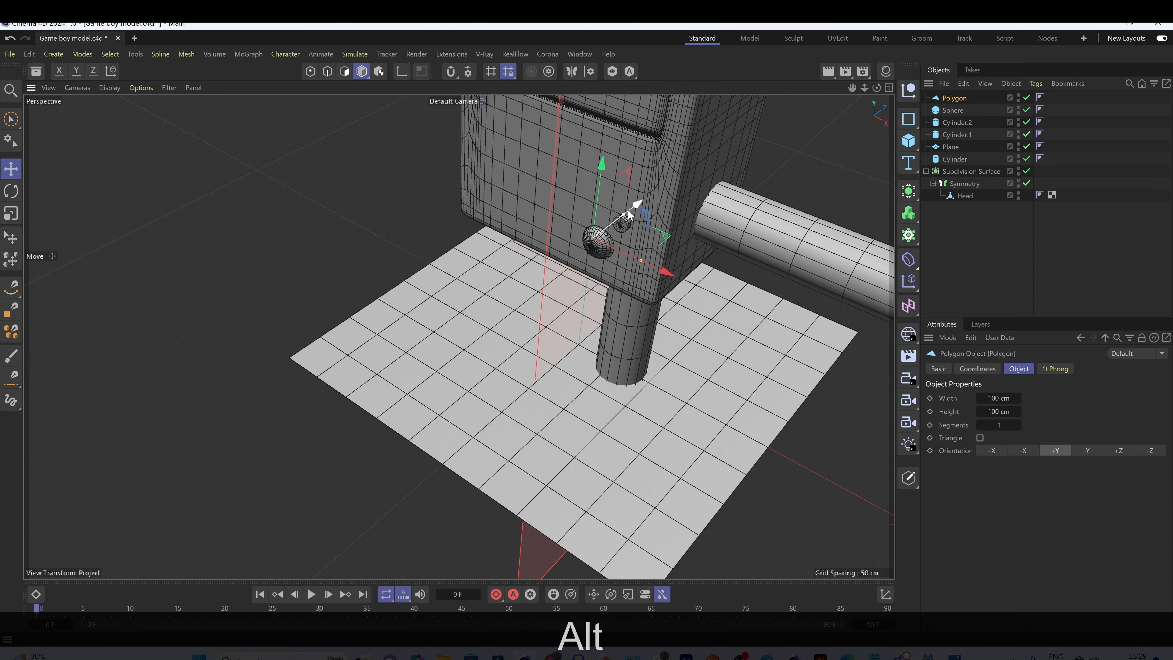
alt+drag(631, 215, 645, 265)
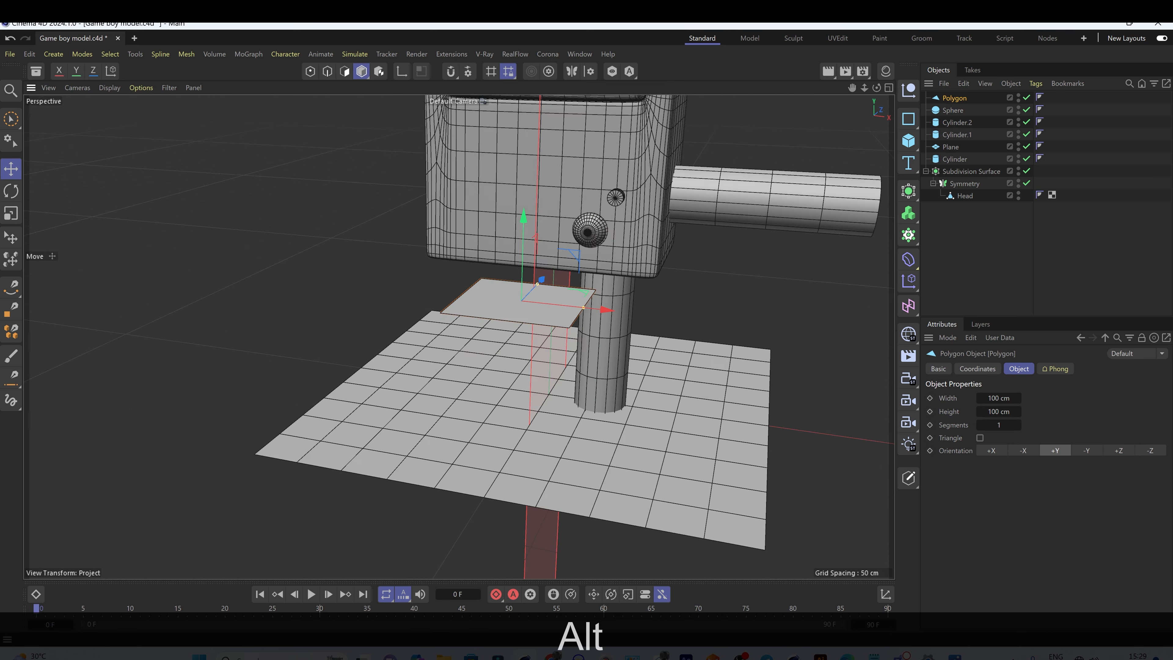
Step: Check the button shape in the reference picture, return to the model and turn the Polygon object into a triangle
key(alt+Tab)
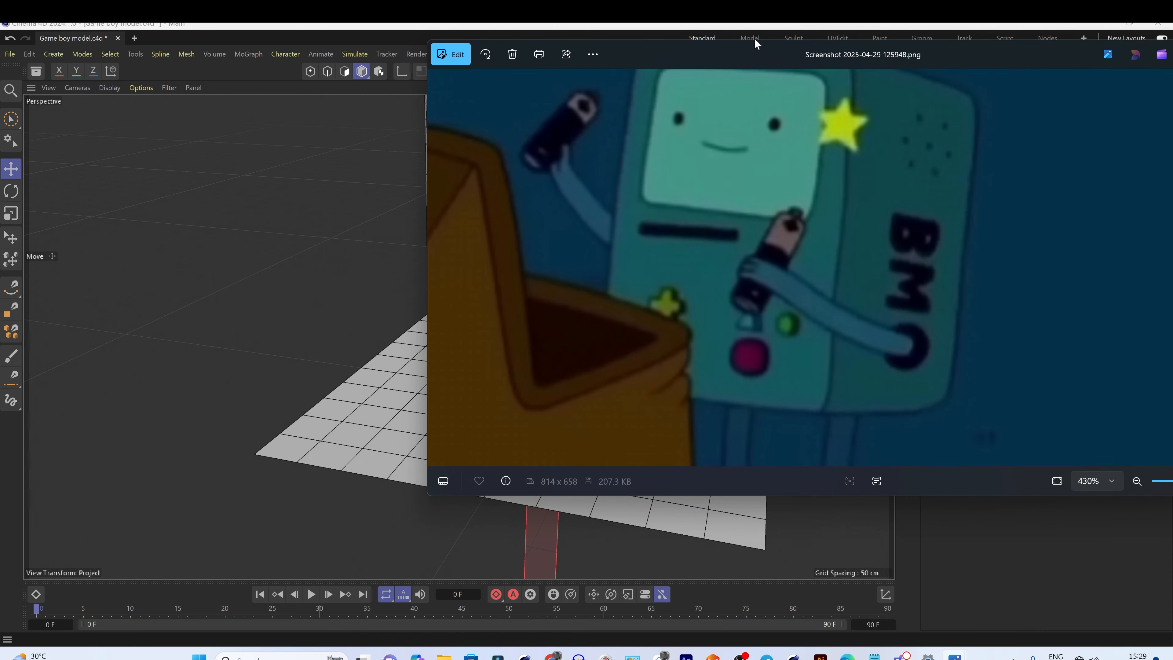
key(alt+Tab)
alt+drag(600, 242, 530, 334)
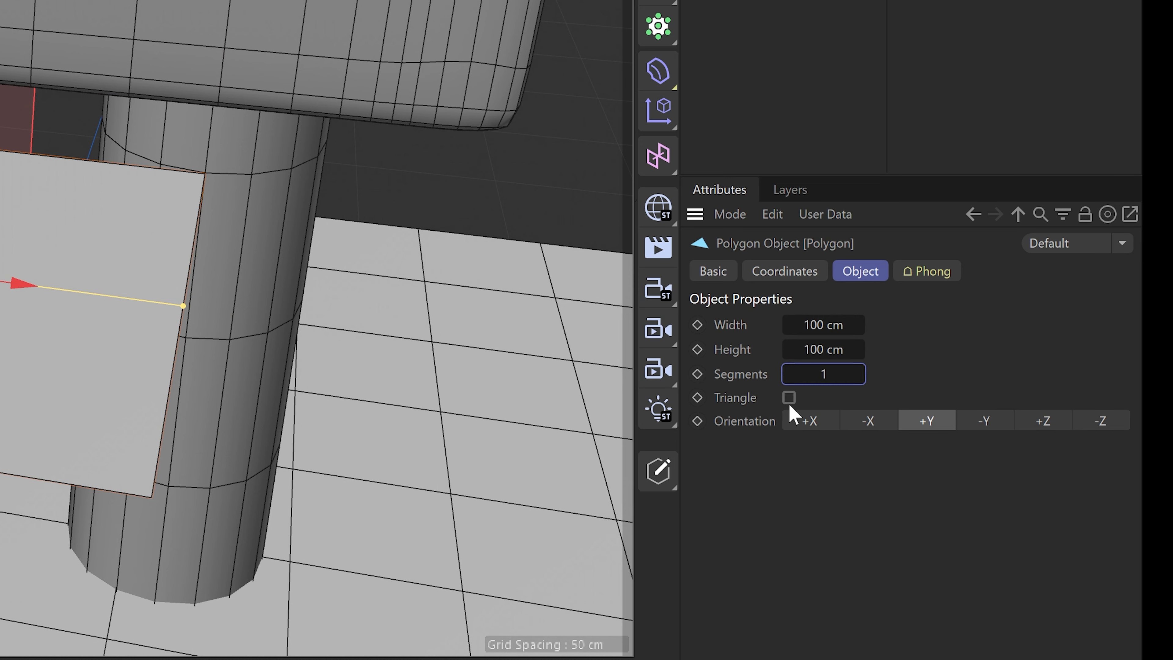
click(981, 439)
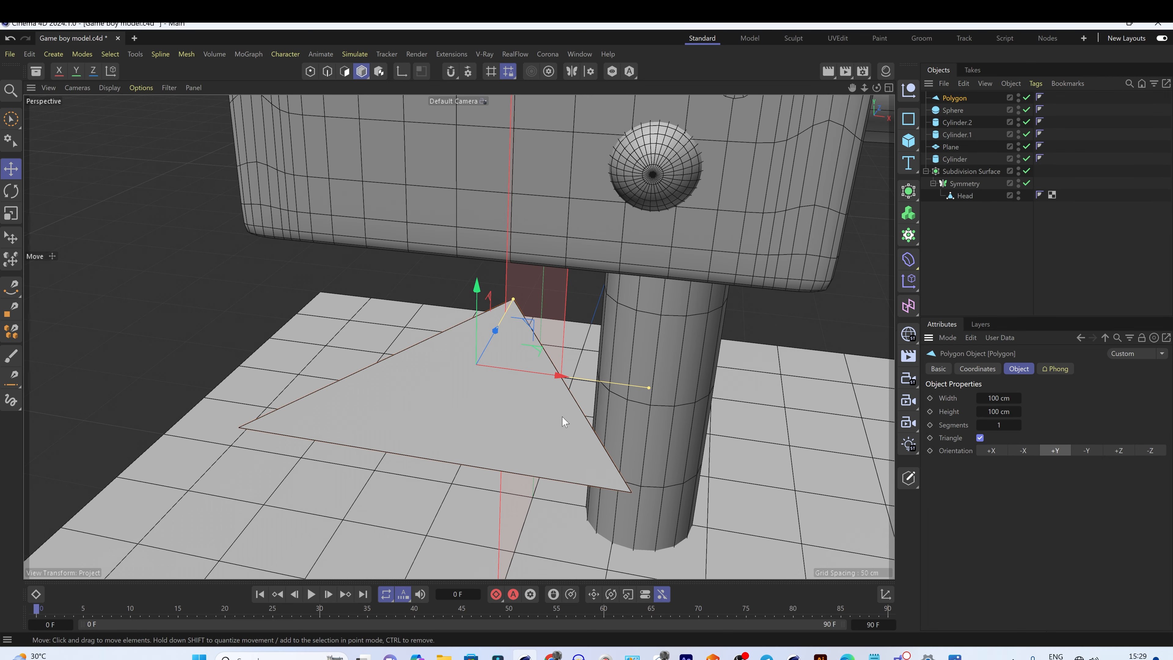
alt+drag(479, 440, 436, 386)
Step: Add a Thicken generator as the parent of the triangular polygon
click(915, 191)
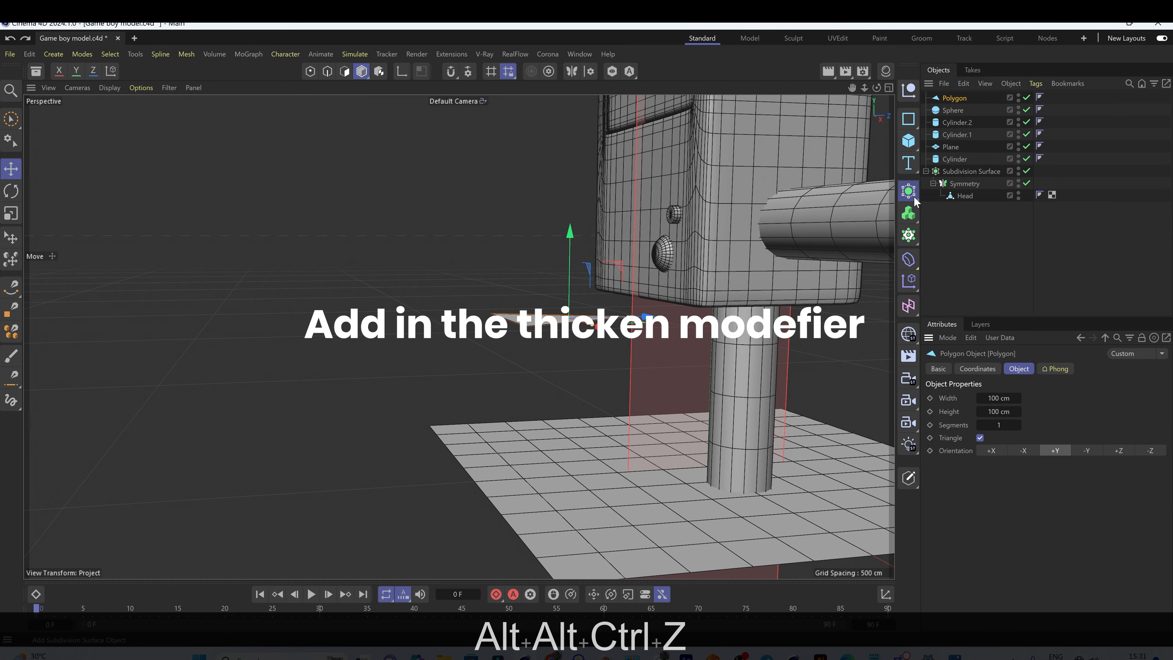
click(914, 192)
alt+click(975, 324)
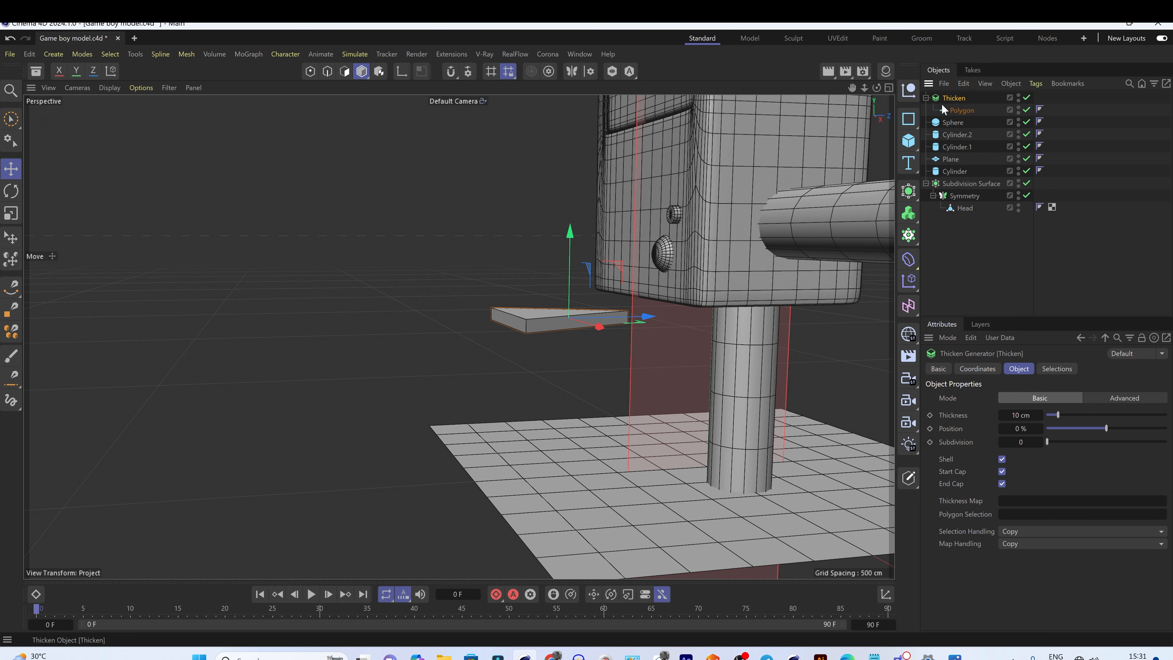
Step: Move the Thicken object with its triangle closer to the head and upward along its front
click(966, 114)
click(955, 98)
drag(613, 317, 683, 314)
drag(641, 259, 644, 165)
Step: Rotate the child polygon to a 90° pitch so the triangle stands upright, parallel to the head's front face
click(962, 110)
alt+drag(444, 277, 596, 254)
key(r)
shift+drag(419, 393, 439, 508)
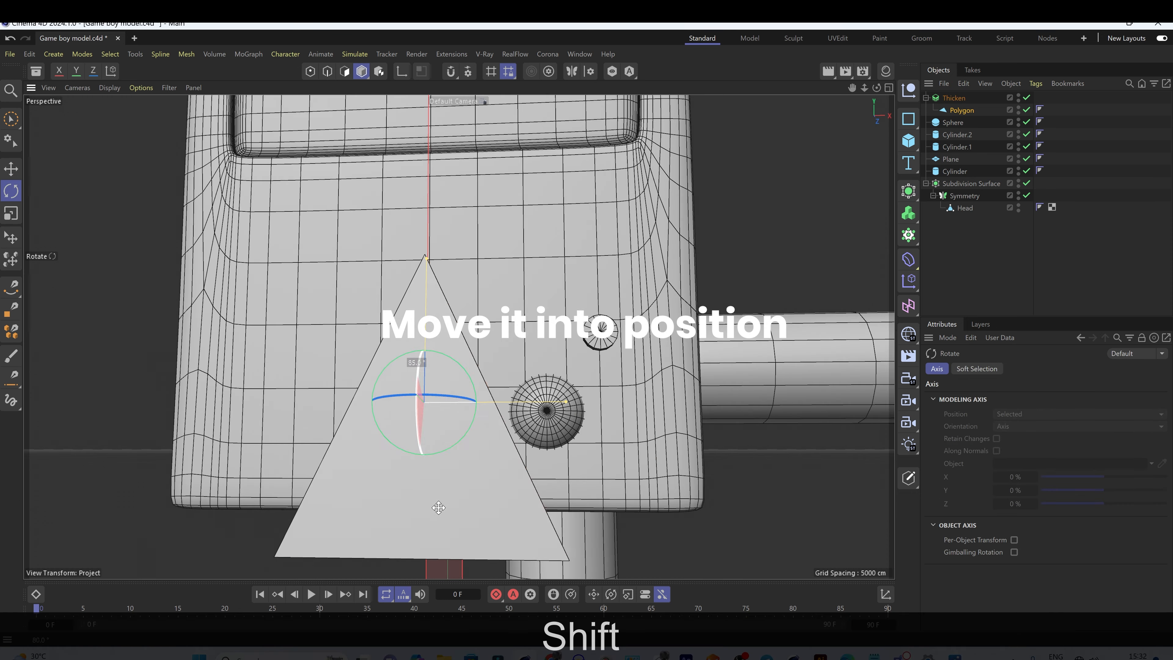
Step: Scale the triangle down and move it onto the head's front face beside the small cylinder button
key(e)
drag(424, 319, 425, 176)
drag(513, 255, 593, 254)
key(t)
drag(647, 287, 521, 342)
alt+drag(522, 342, 430, 388)
key(e)
drag(402, 180, 428, 342)
alt+drag(416, 393, 518, 409)
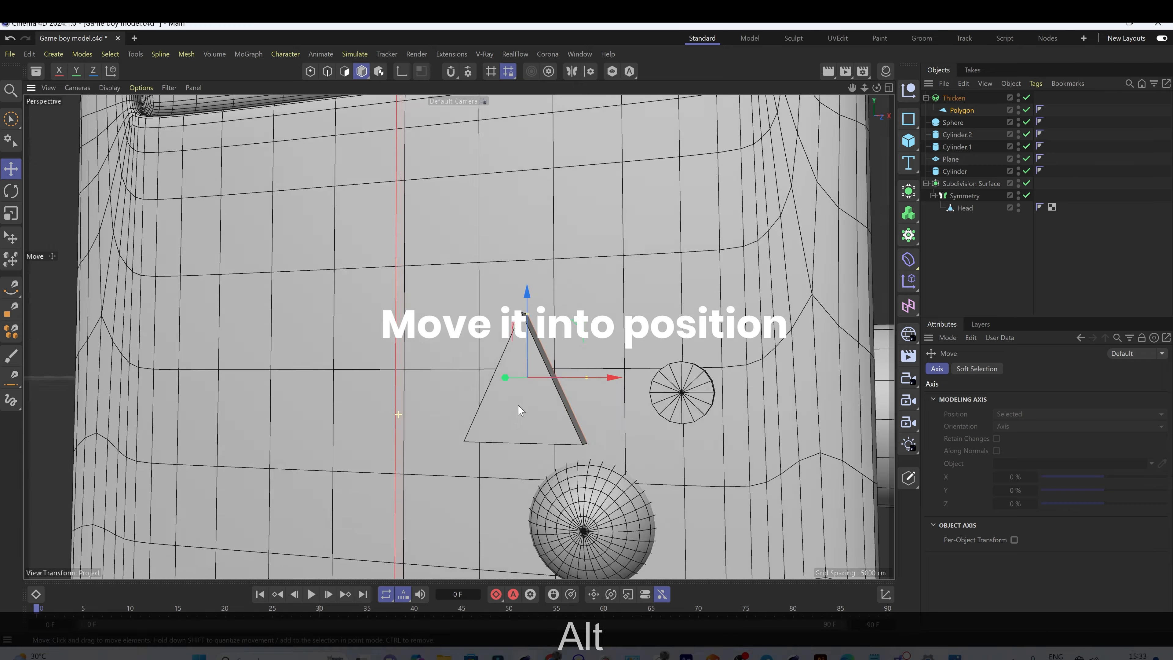
Step: Refine the triangle button's size and position between the sphere and cylinder buttons
key(t)
drag(647, 370, 604, 378)
key(e)
click(698, 392)
key(t)
key(e)
Step: Compare the axis positions and coordinates of the Thicken object and its child polygon
click(954, 99)
scroll(589, 354, down, 10)
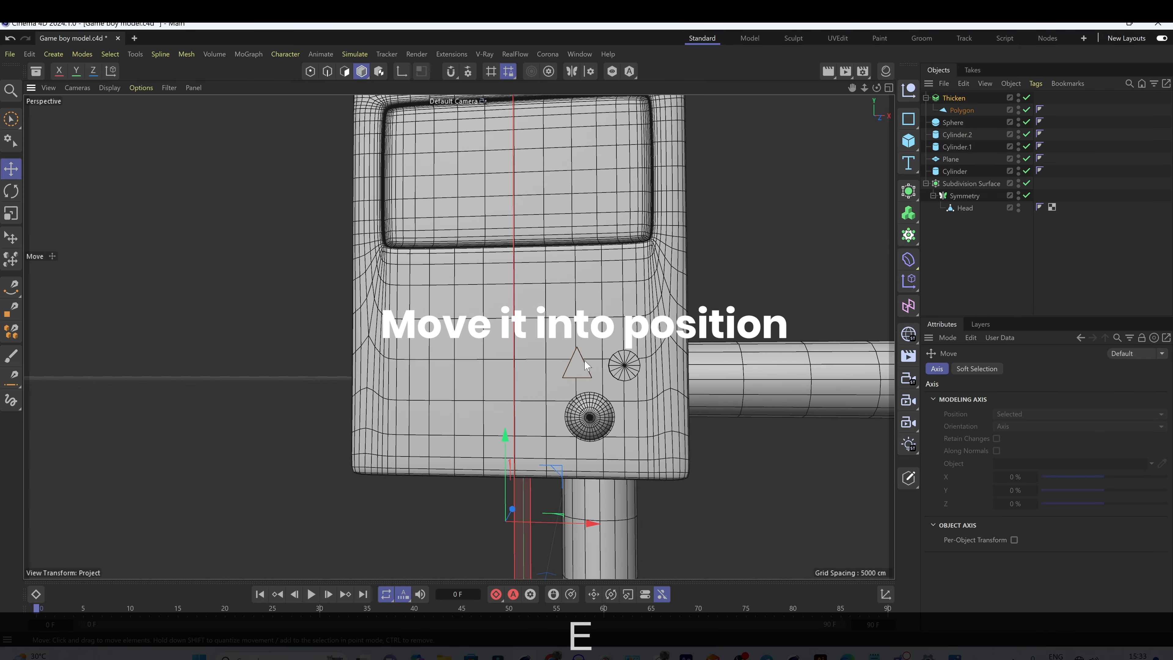
click(957, 113)
click(953, 99)
drag(958, 111, 950, 99)
click(949, 98)
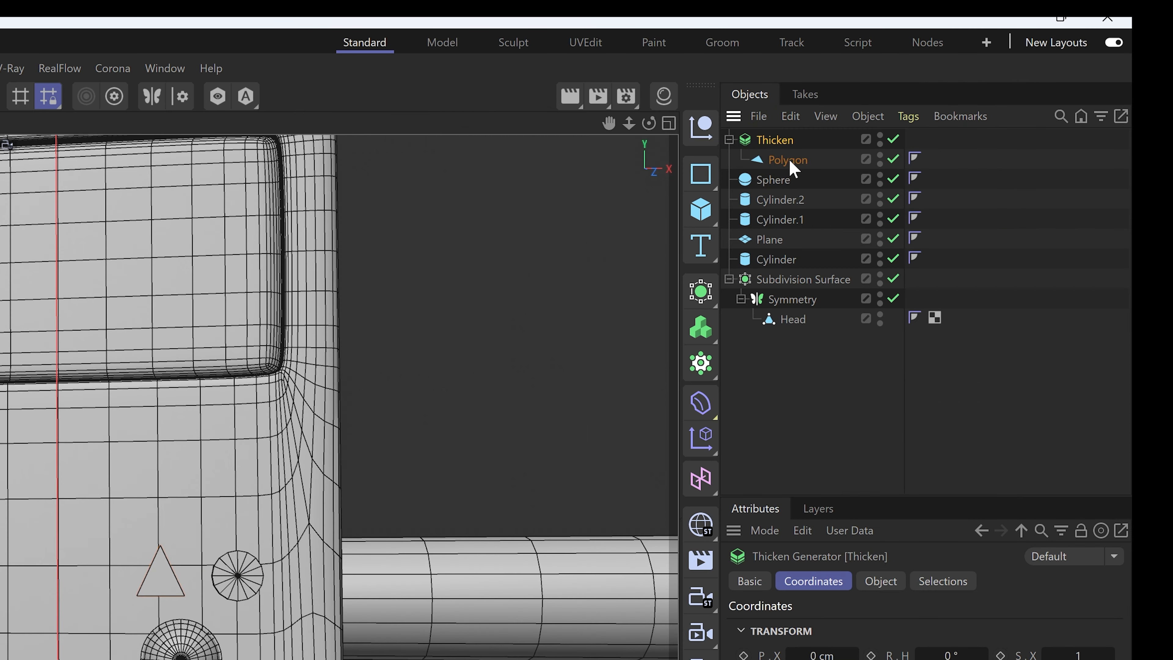
click(785, 162)
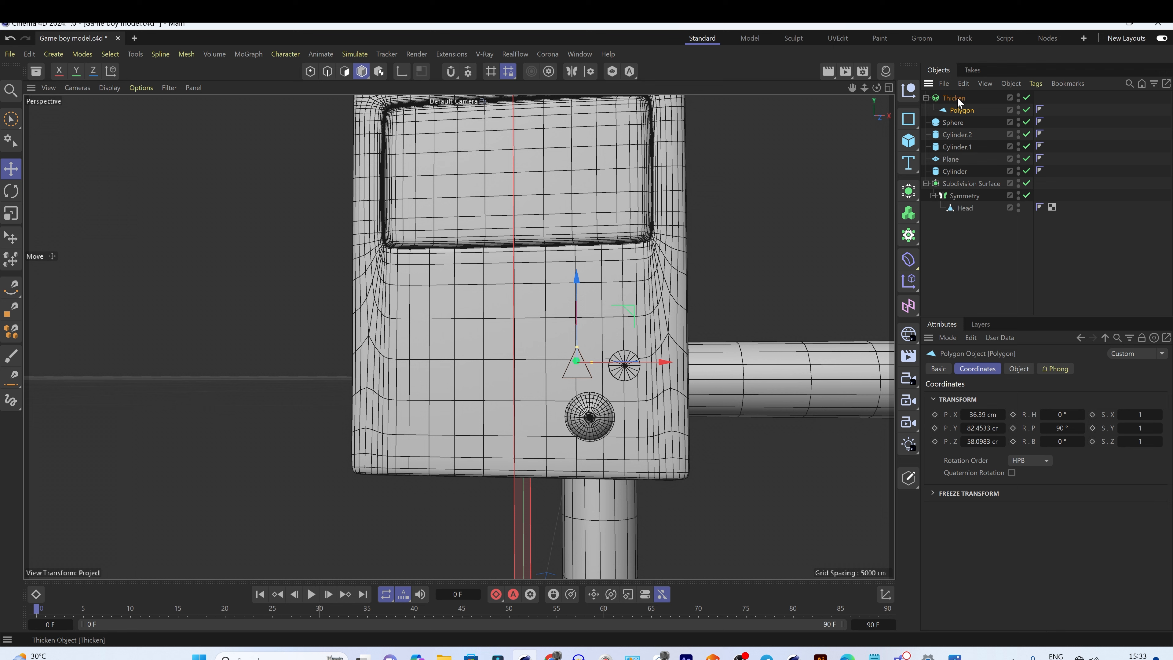
click(955, 98)
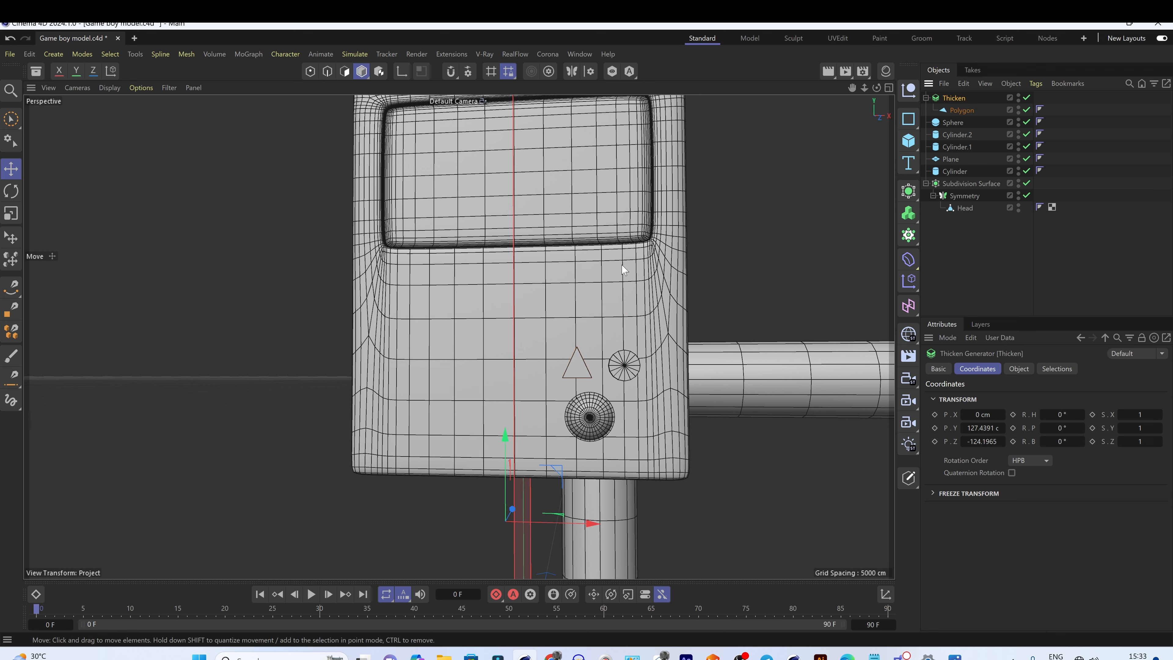
Step: Swap the hierarchy of the Thicken object and the polygon, and reset the Thicken object's X, Y and Z position to 0
drag(961, 111, 957, 94)
drag(958, 110, 959, 98)
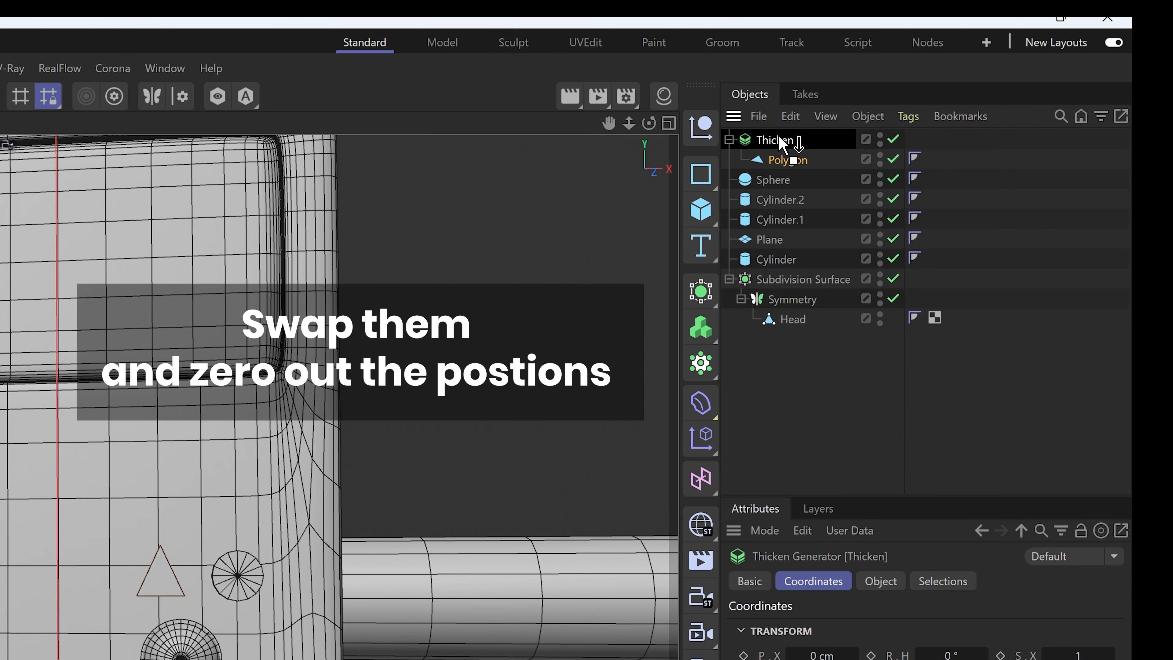
drag(783, 139, 783, 140)
right_click(854, 361)
right_click(854, 336)
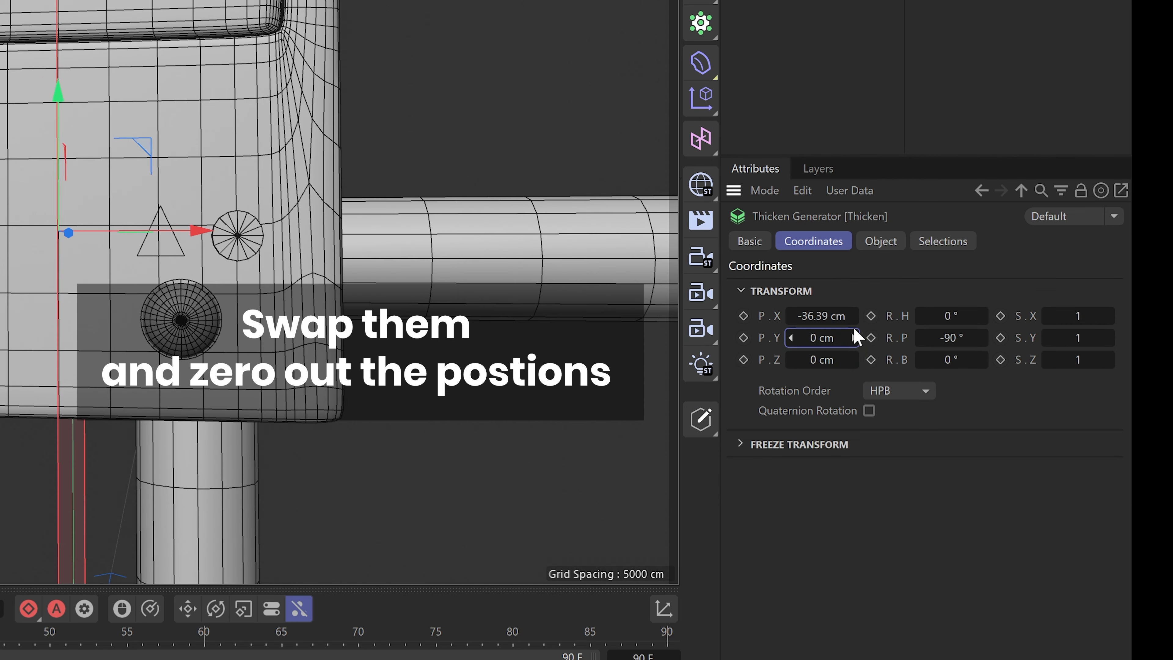
right_click(854, 315)
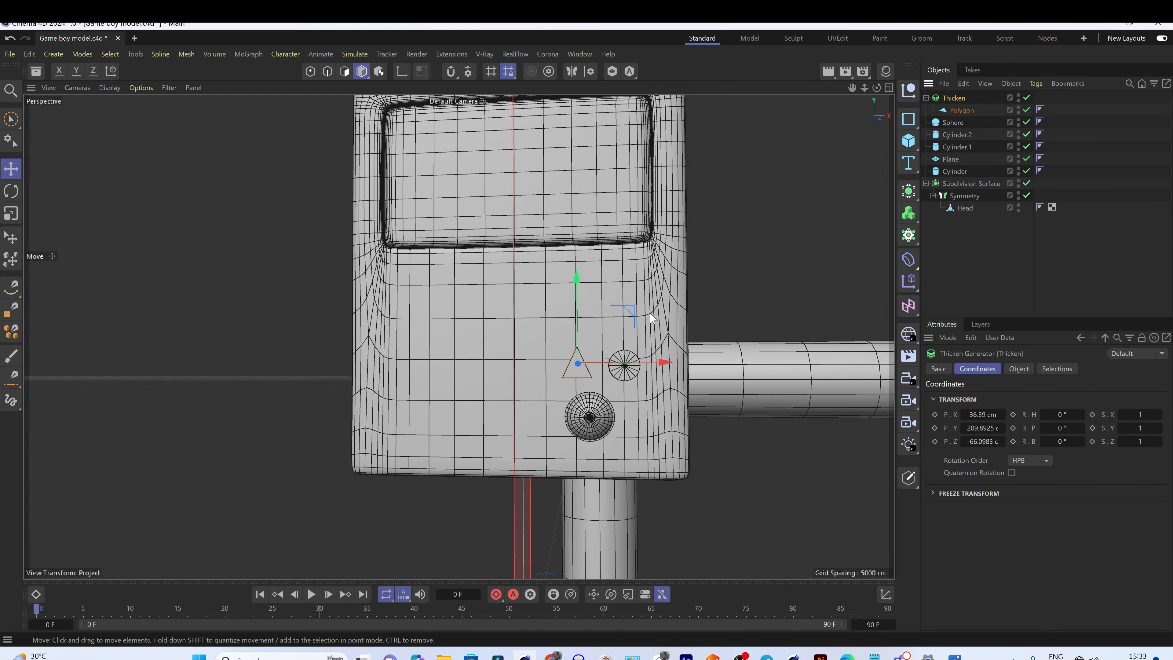
Step: Nudge the thickened triangle against the head's front face and select the sphere button
scroll(652, 318, up, 4)
alt+drag(652, 317, 573, 430)
drag(436, 356, 441, 360)
click(505, 469)
alt+drag(295, 435, 422, 420)
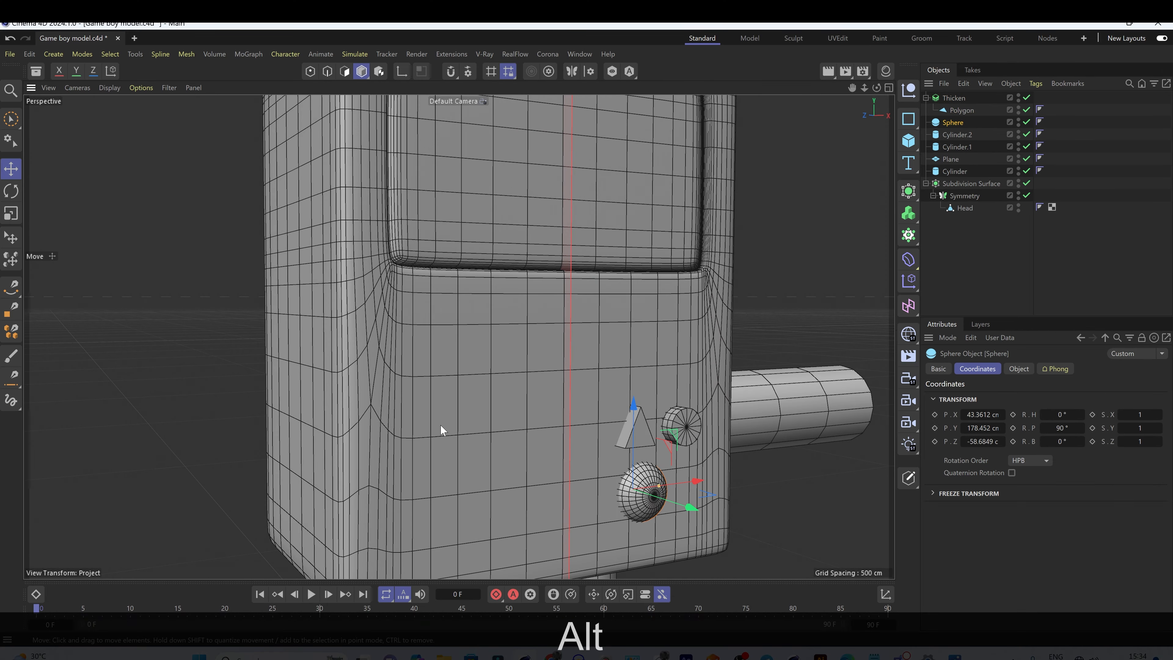
Step: Add a cube, raise it to the head's lower half and scale it down to button size
drag(906, 144, 940, 162)
scroll(580, 337, down, 5)
drag(537, 494, 527, 350)
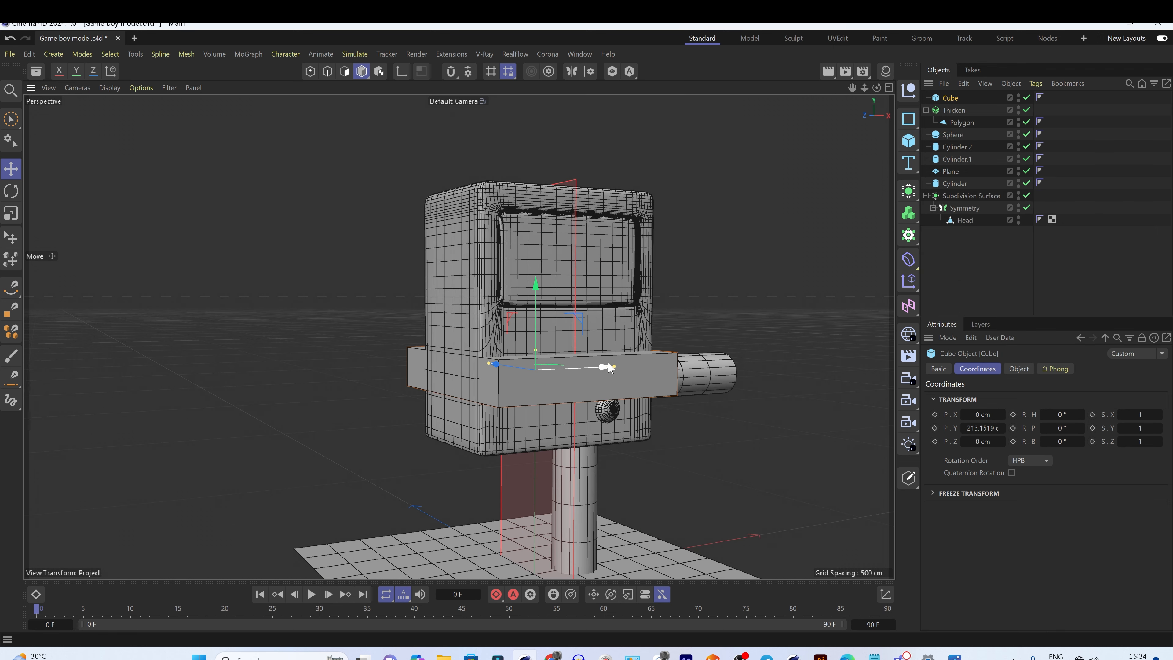
alt+right_drag(609, 366, 476, 375)
key(t)
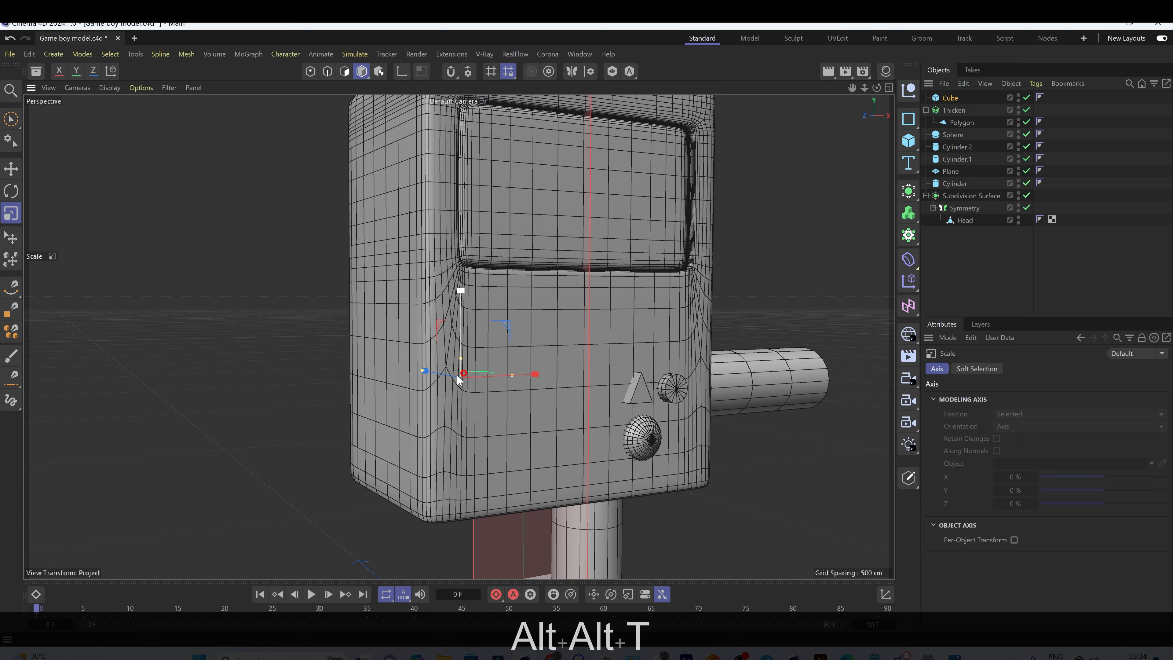
Step: Move the cube to the head's front face opposite the triangle button and shape it into a small horizontal bar
key(e)
alt+drag(458, 377, 518, 380)
drag(360, 384, 472, 370)
alt+drag(568, 377, 511, 379)
alt+right_drag(511, 379, 545, 370)
drag(531, 344, 533, 358)
drag(640, 383, 563, 387)
alt+drag(562, 388, 518, 392)
drag(592, 404, 679, 385)
Step: Convert the bar-shaped cube into an editable polygon object
right_click(947, 98)
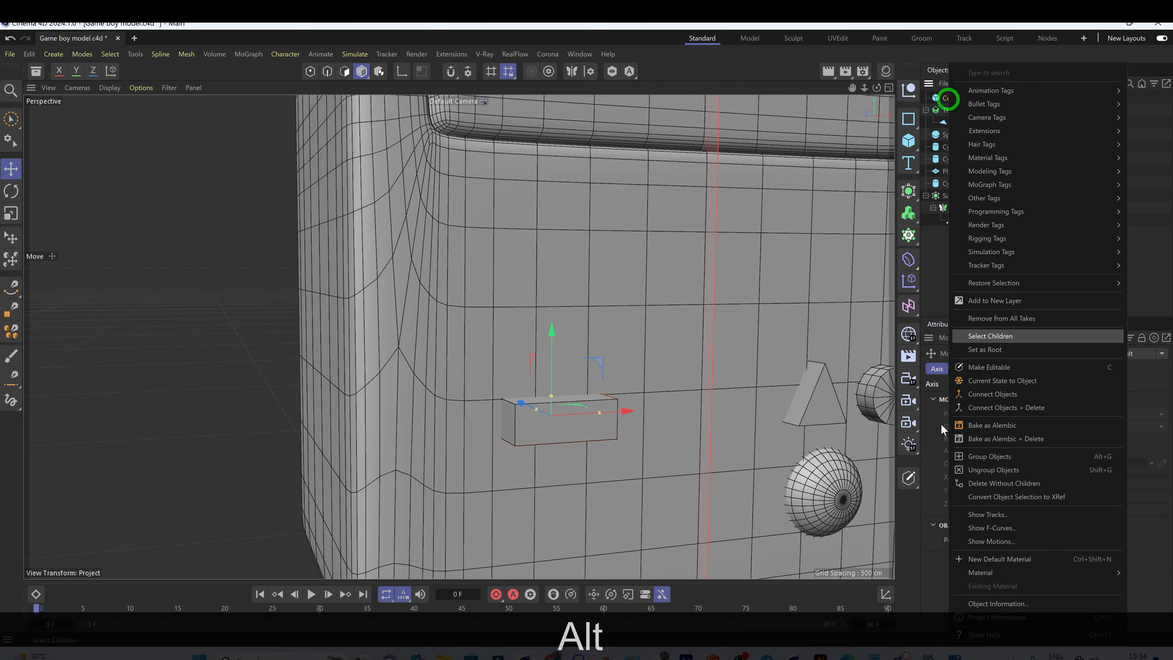
click(1009, 383)
alt+drag(554, 393, 601, 392)
alt+right_drag(600, 387, 491, 135)
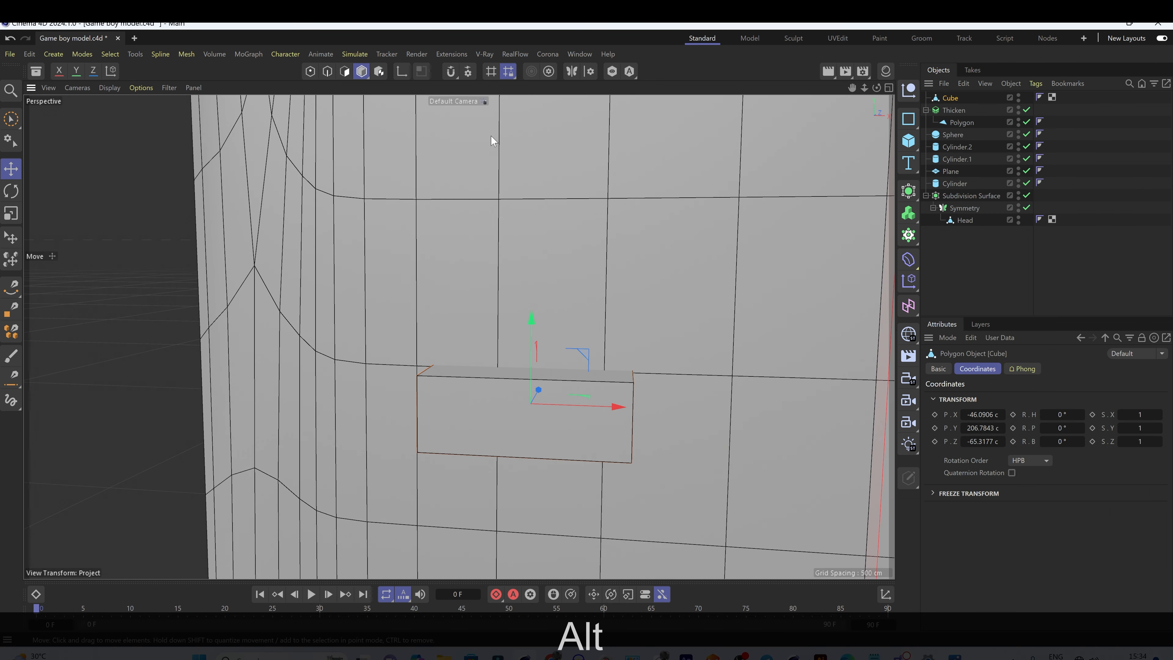
Step: Divide the bar into three equal sections with two evenly spaced vertical loop cuts
click(328, 73)
key(k)
key(l)
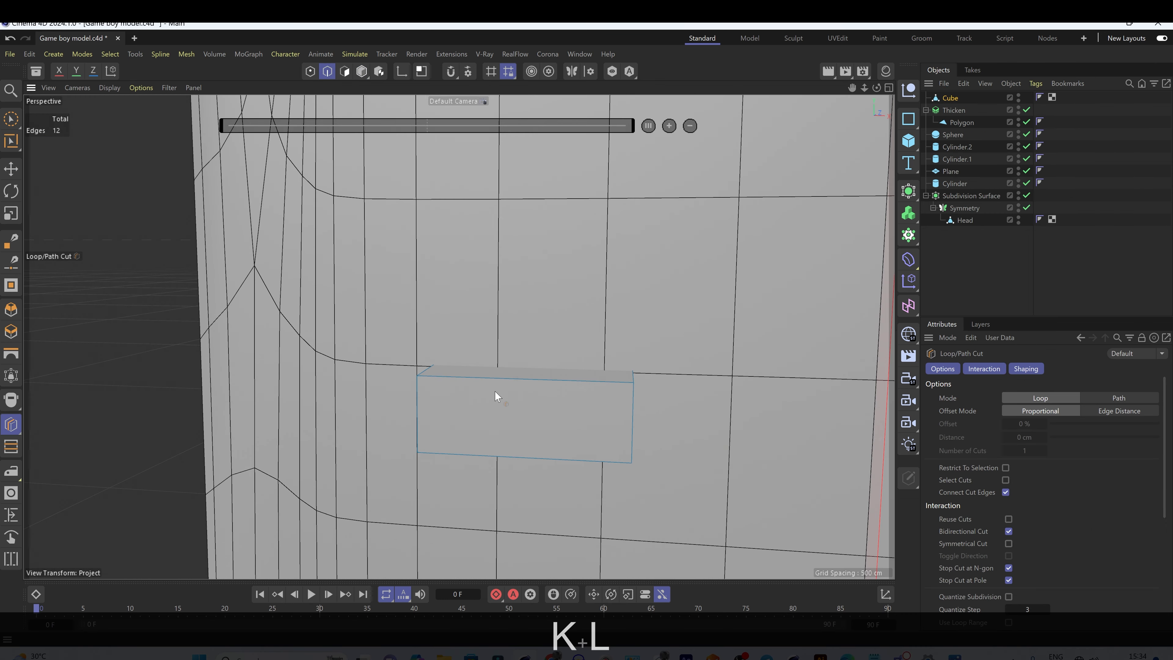
shift+click(493, 377)
key(ctrl+z)
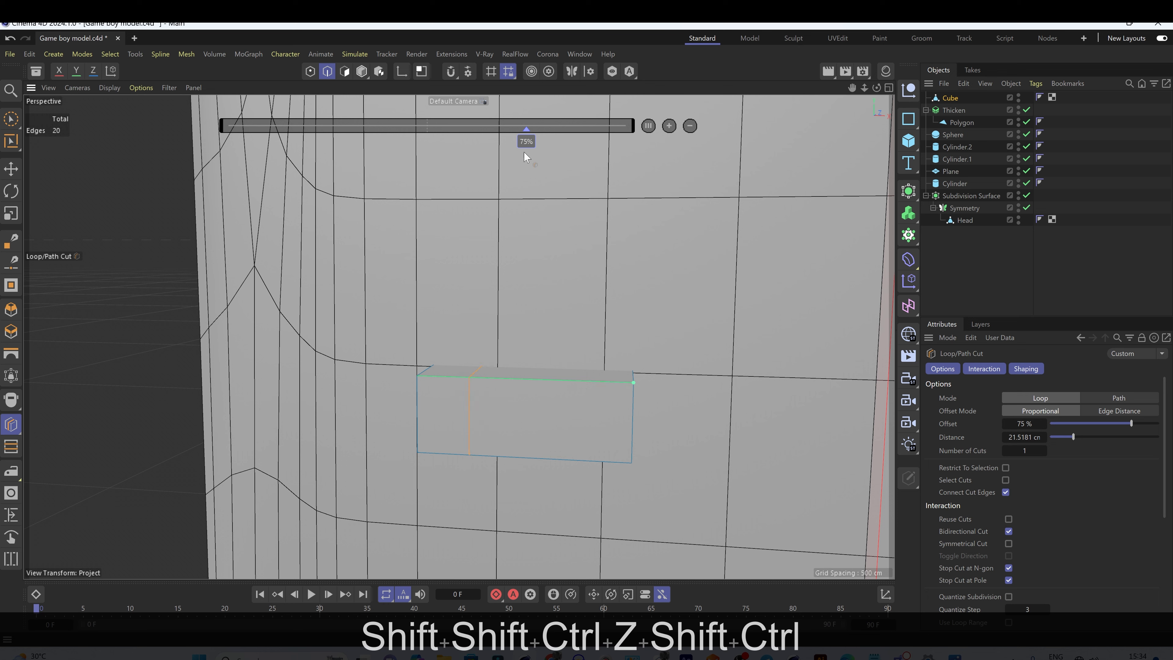
click(670, 127)
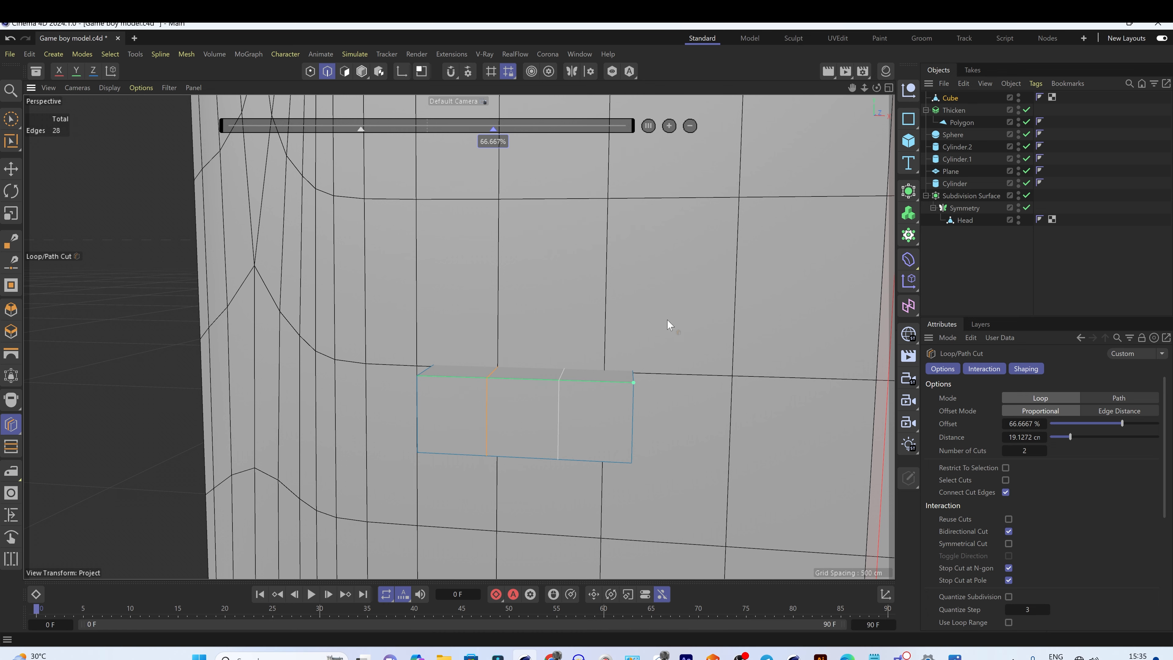
Step: Extrude the bar's middle faces upward and downward to form a plus-shaped directional button
click(346, 73)
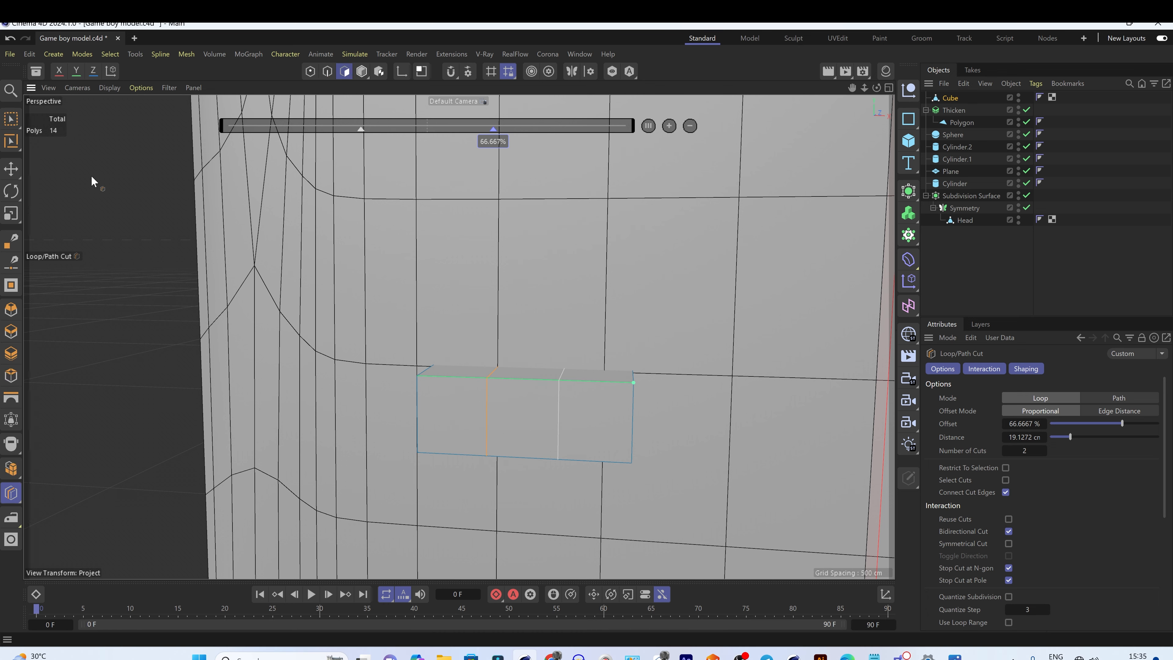
click(10, 169)
click(524, 374)
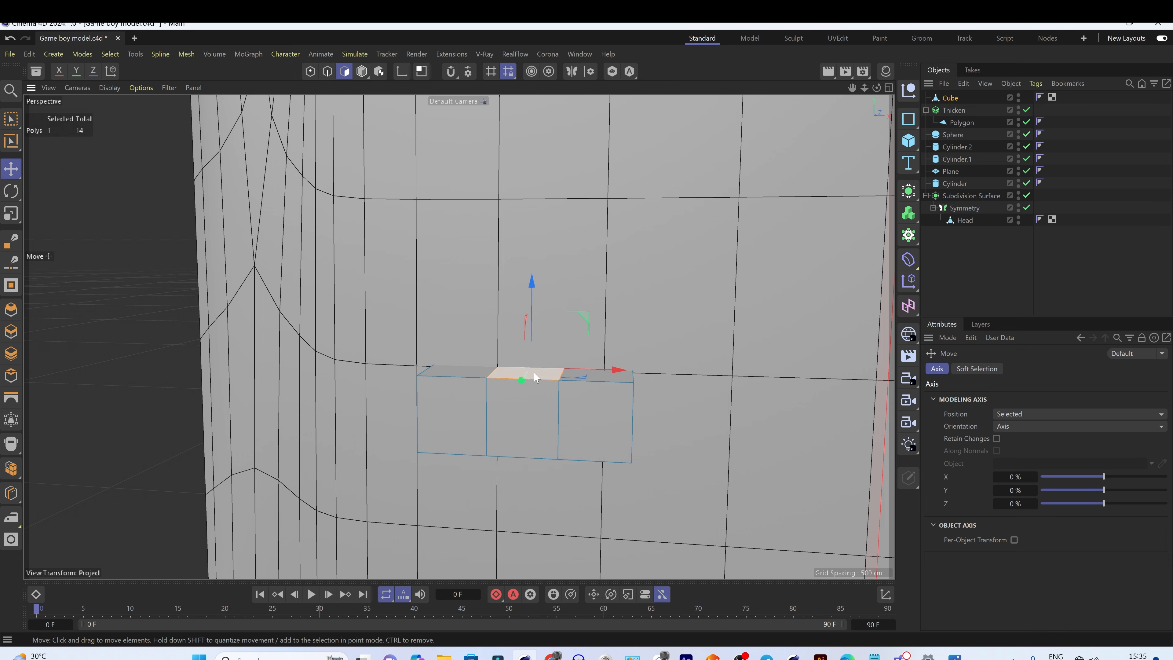
scroll(535, 340, down, 3)
key(d)
drag(536, 339, 534, 443)
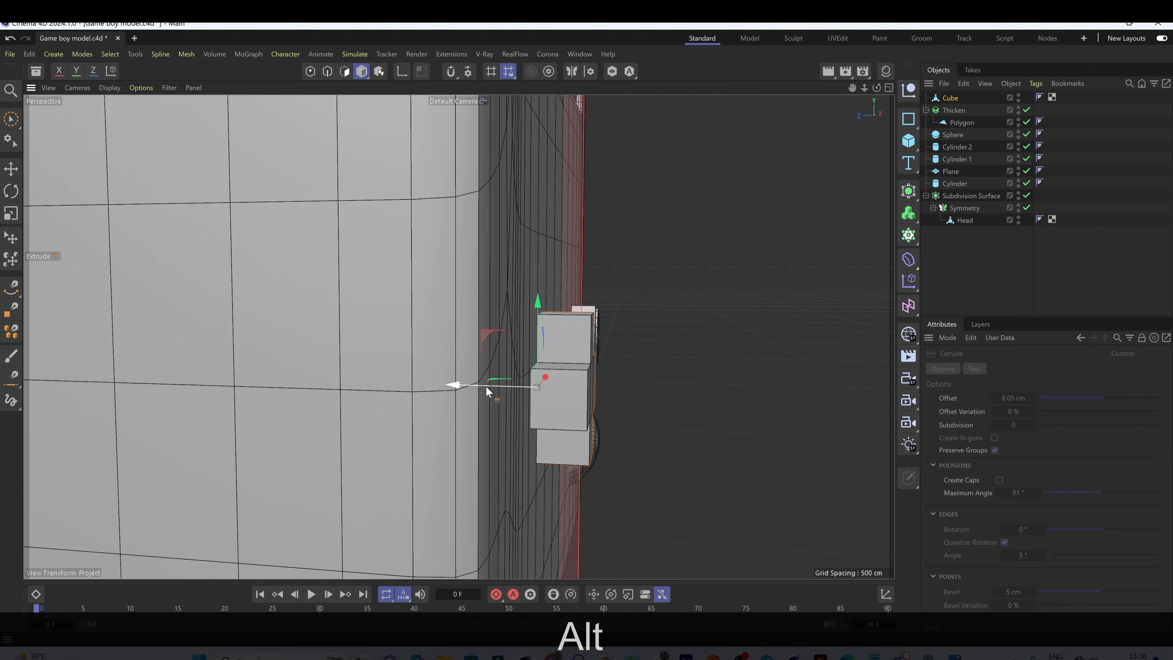
Step: Push the plus-shaped button back toward the head's front face
drag(487, 388, 475, 390)
alt+drag(545, 382, 404, 381)
key(Delete)
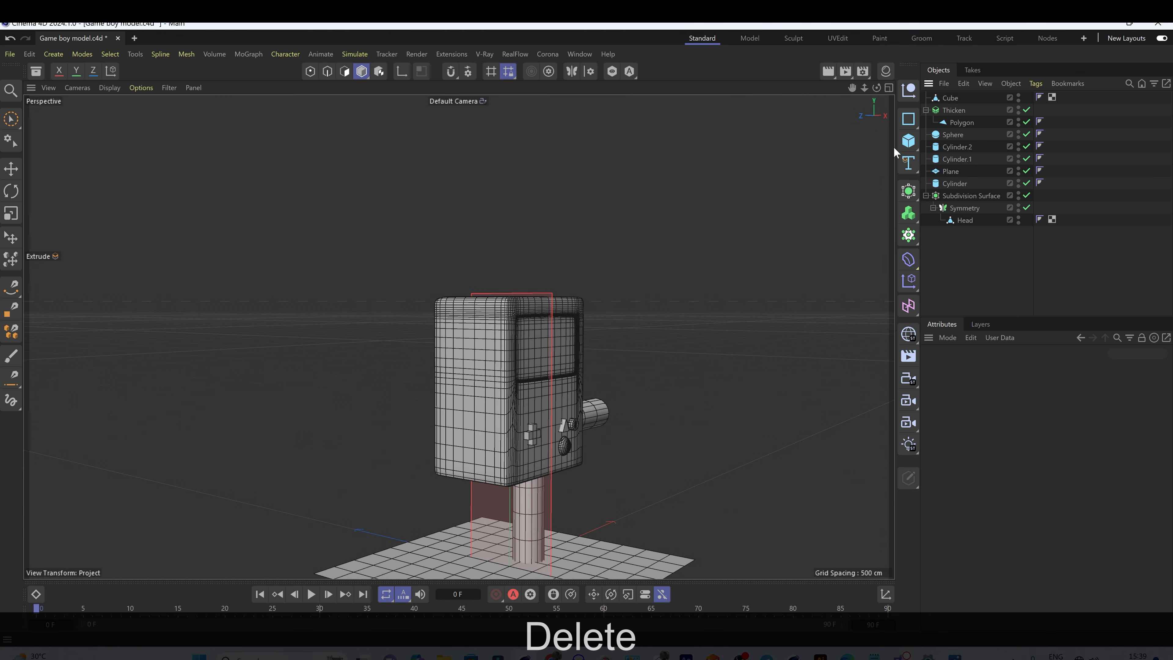
Step: Add another cube, raise it to the head's height and shift it forward toward the front face
click(909, 140)
drag(511, 494, 510, 335)
scroll(520, 394, up, 3)
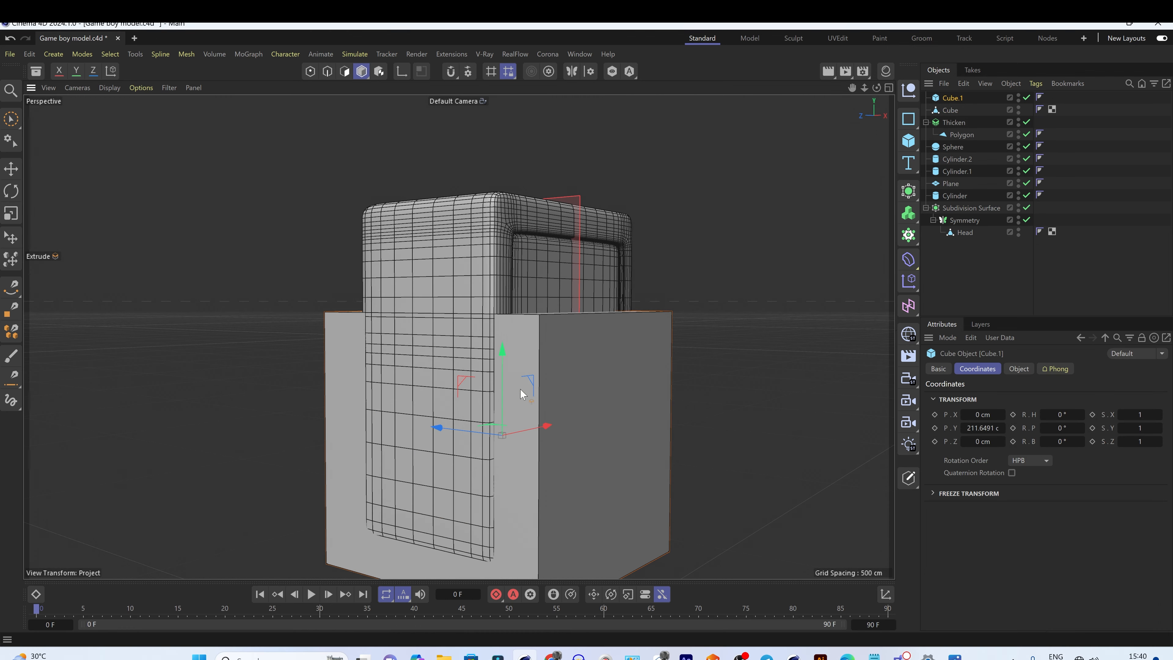
drag(460, 440, 510, 414)
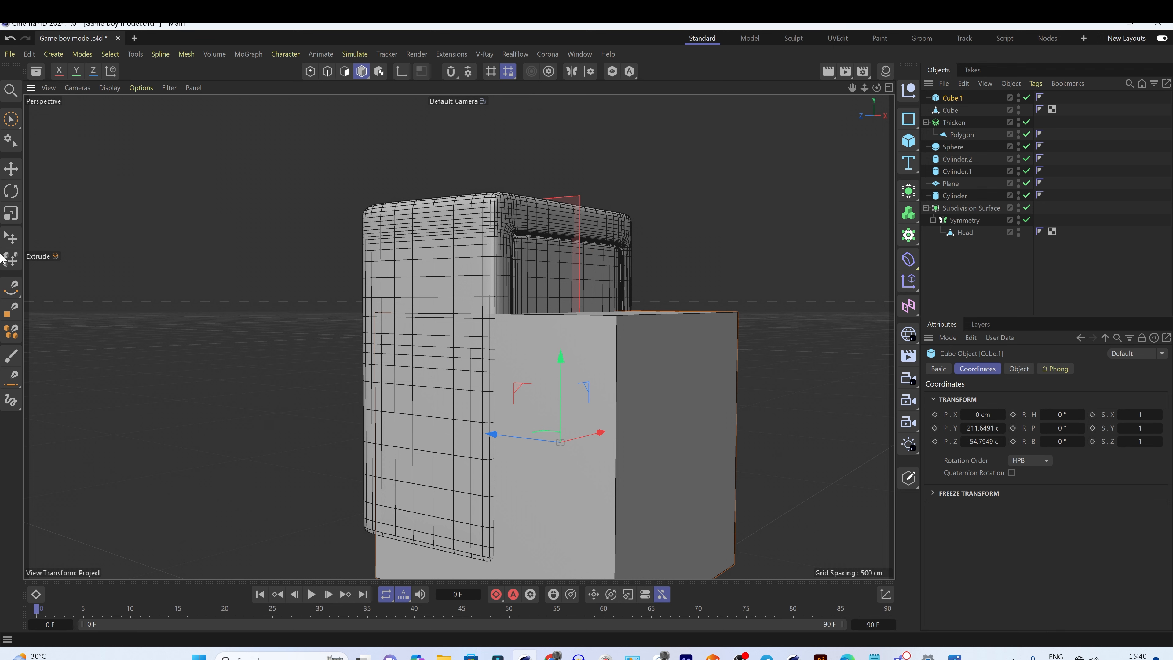
Step: Flatten the new cube into a thin horizontal bar and place it just below the screen recess
click(11, 169)
drag(560, 313, 561, 418)
drag(463, 431, 556, 462)
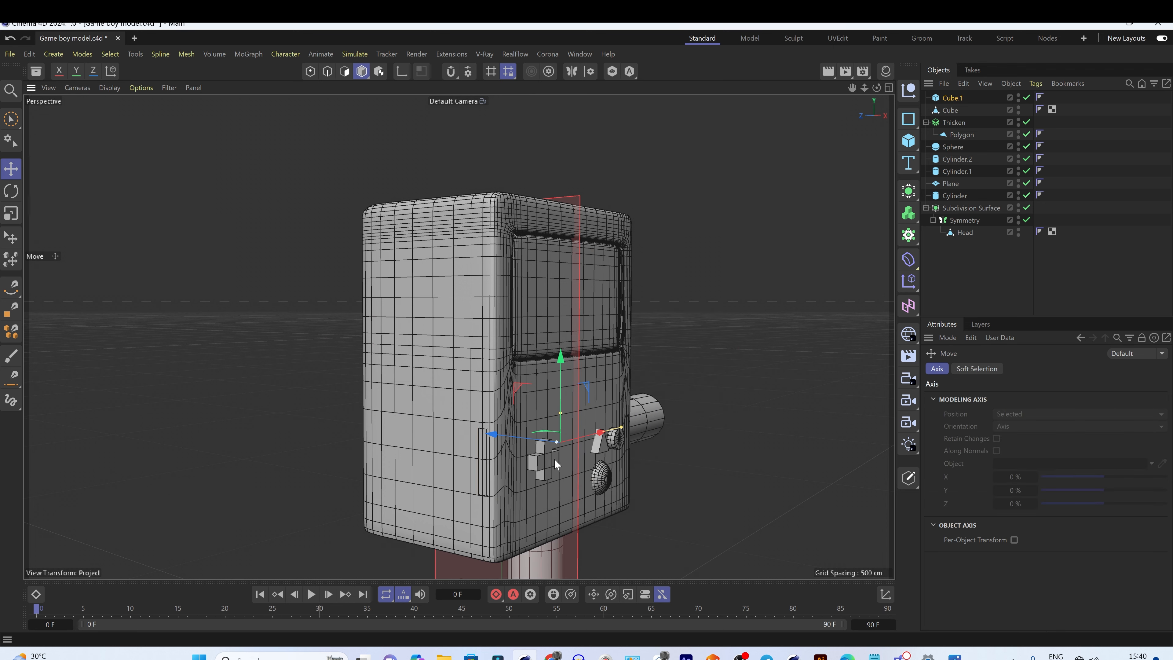
drag(560, 358, 560, 295)
drag(491, 371, 513, 373)
drag(581, 350, 580, 374)
Step: Shorten the bar below the screen and adjust its depth against the head's front face
scroll(600, 382, up, 3)
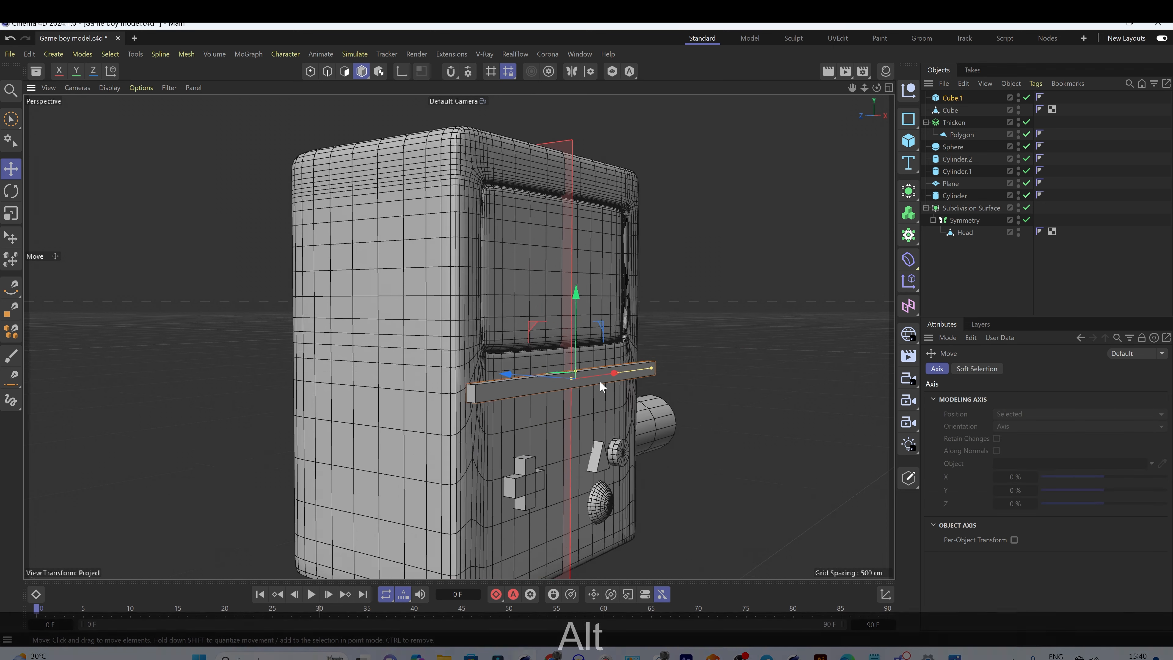
scroll(600, 382, up, 3)
drag(667, 363, 593, 392)
alt+drag(593, 392, 500, 462)
drag(501, 369, 502, 362)
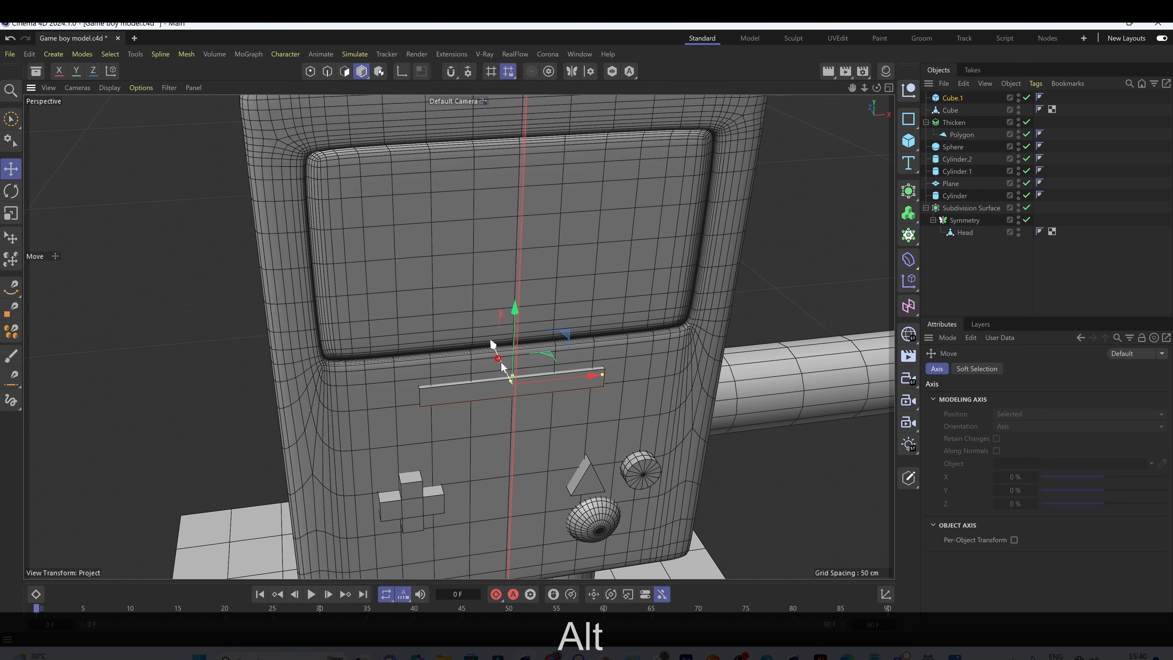
Step: Shift the bar about 38 cm sideways under the left half of the screen recess, above the plus-shaped button
drag(591, 375, 500, 392)
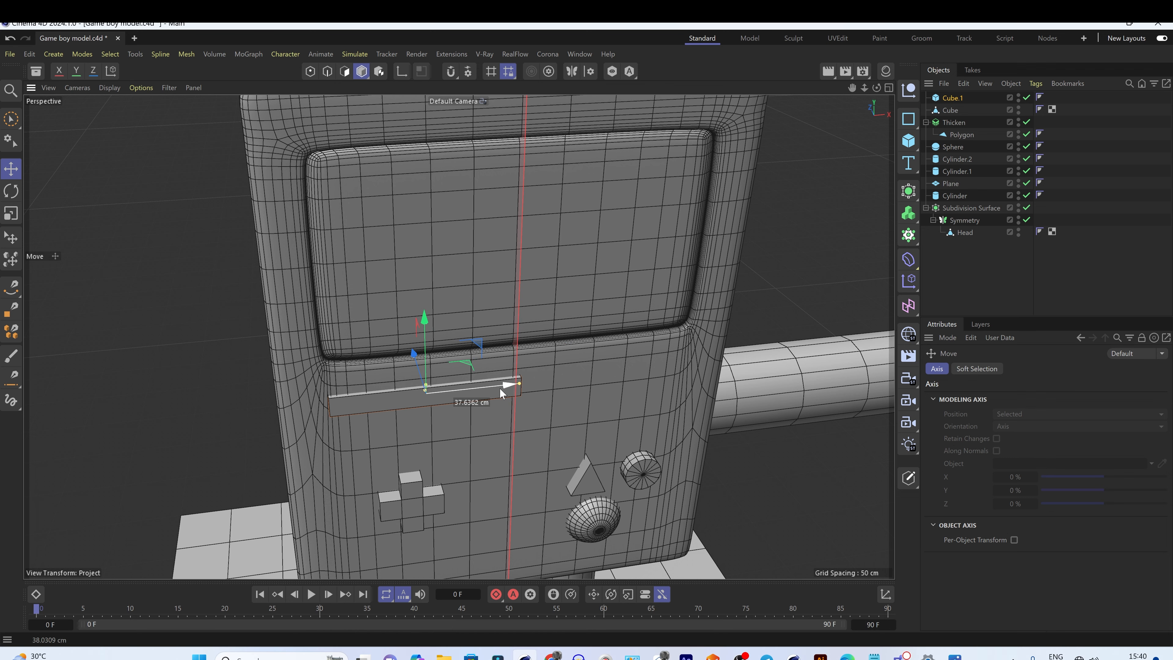
alt+drag(385, 407, 452, 426)
drag(422, 322, 428, 324)
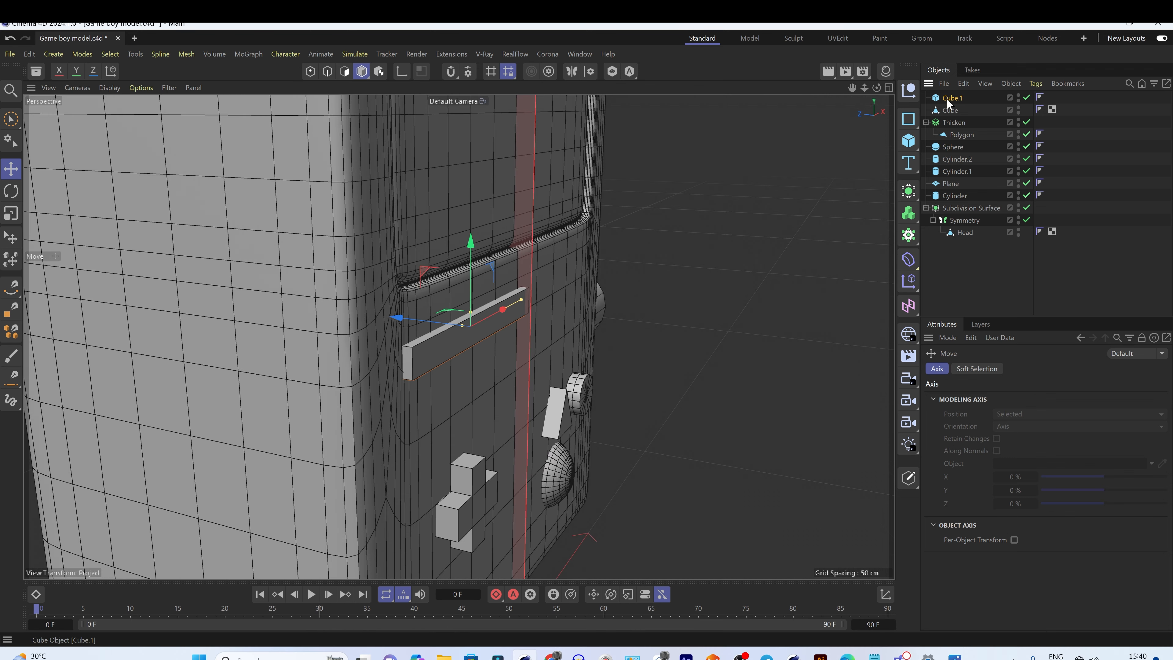
Step: Turn on the fillet for the bar below the screen and give it a very small fillet radius
click(949, 99)
click(1019, 370)
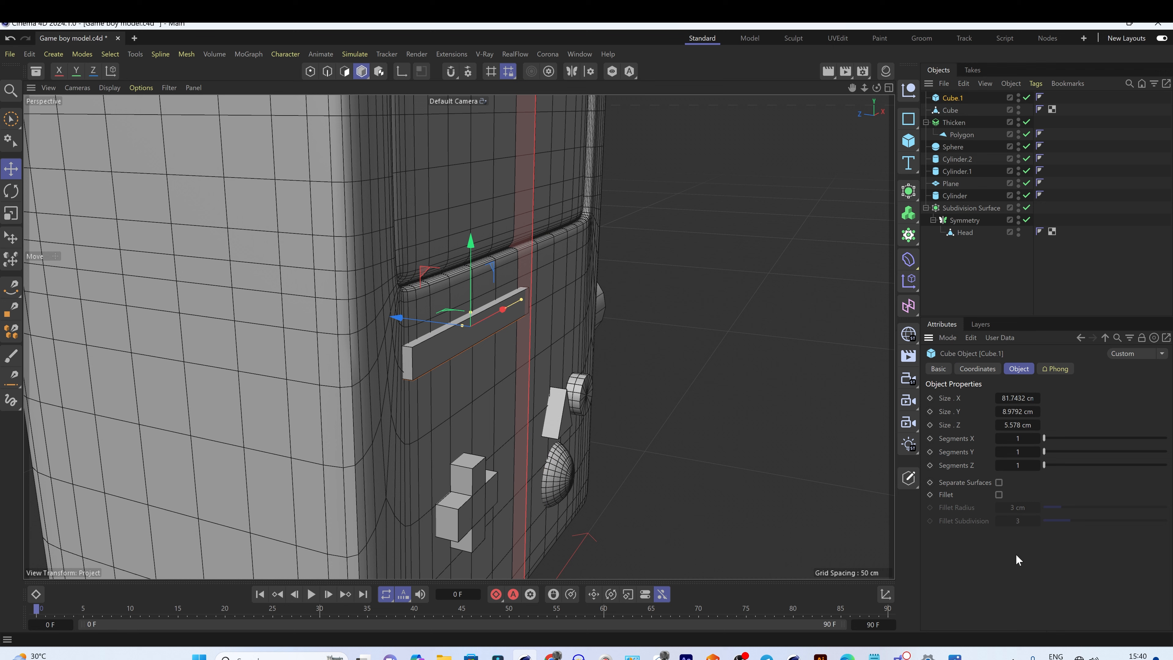
click(999, 495)
scroll(467, 395, up, 5)
drag(1018, 508, 998, 508)
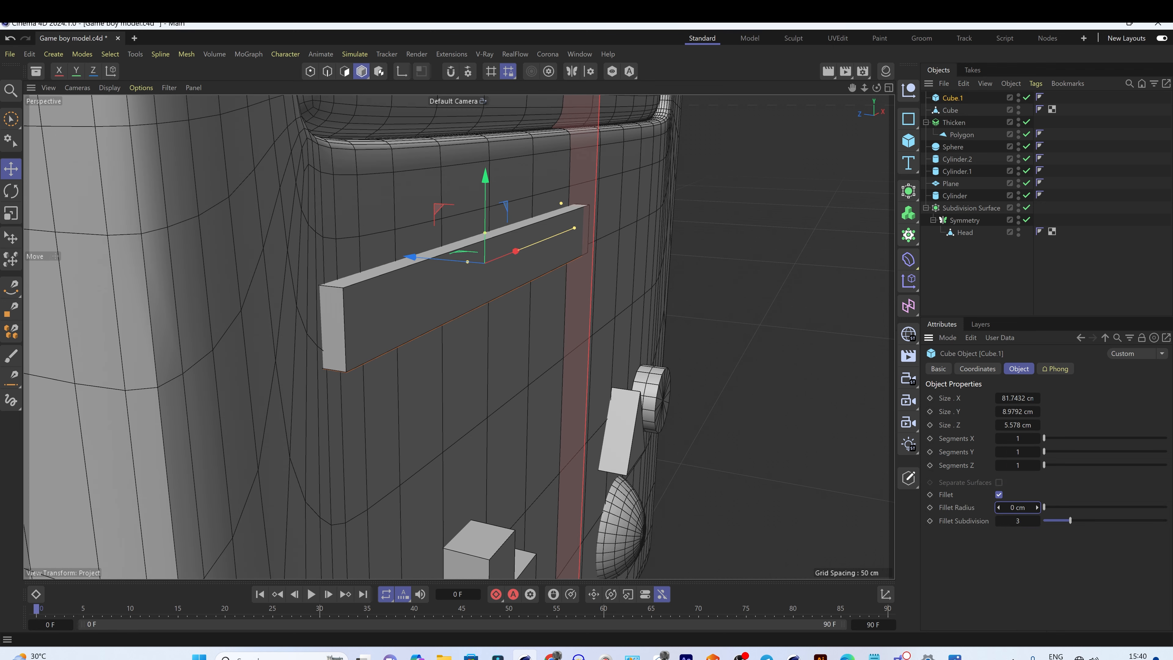
alt+click(1039, 510)
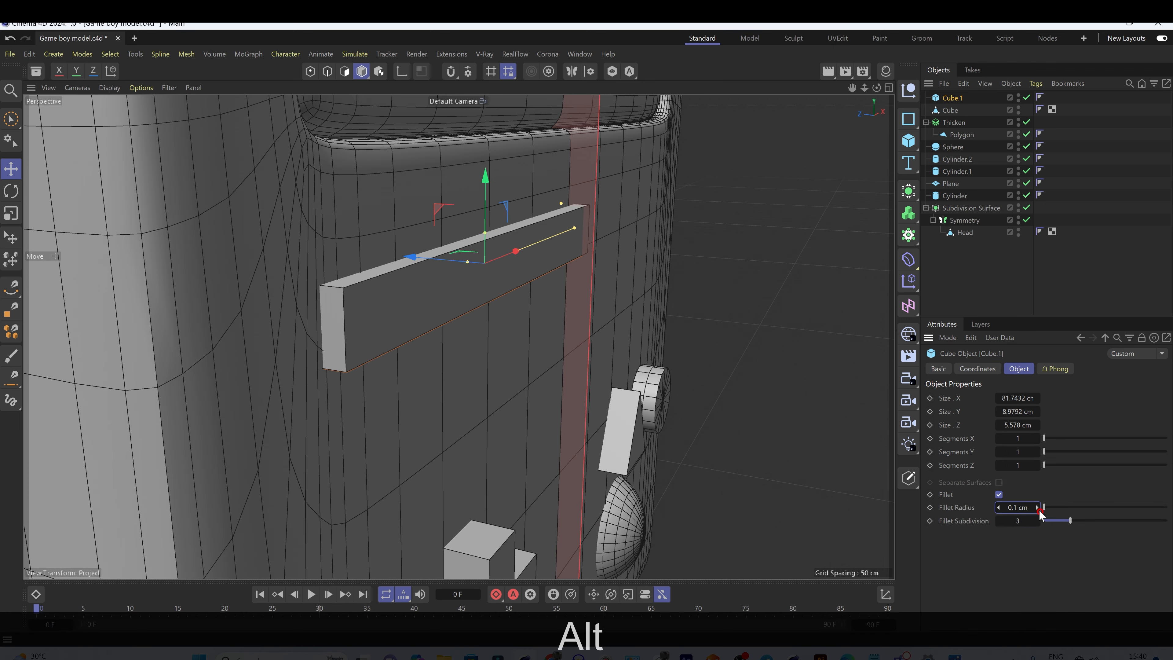
alt+click(1039, 510)
alt+click(1039, 510)
alt+click(1039, 510)
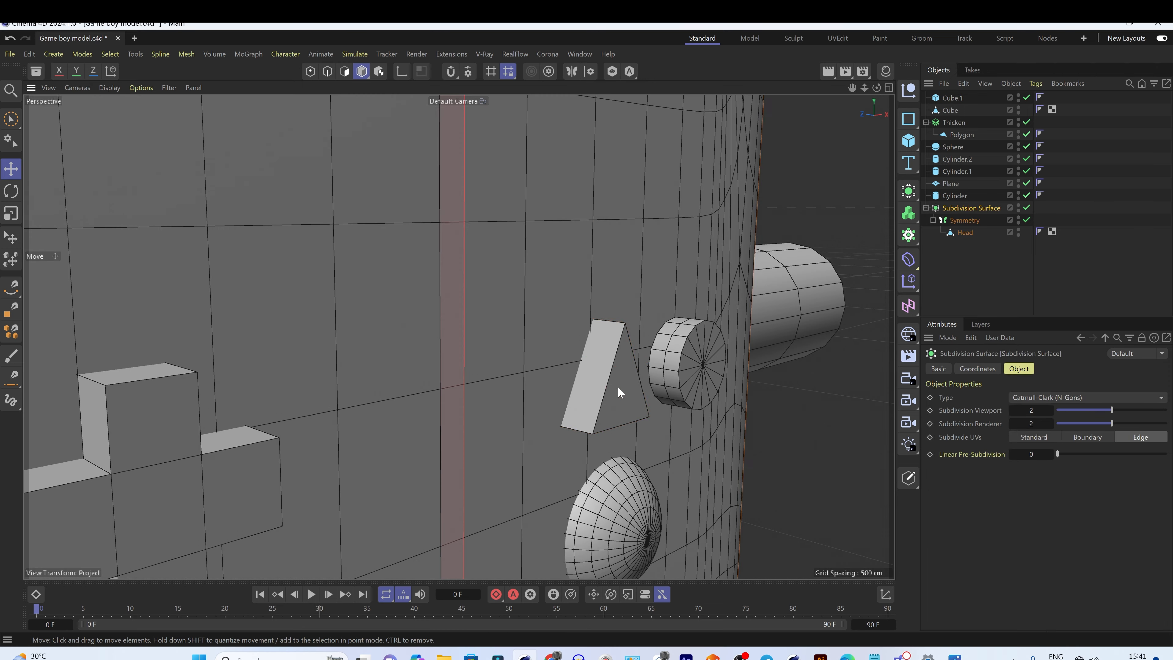
Step: Add a Bevel deformer as a child of the plus-shaped button
click(620, 388)
click(689, 367)
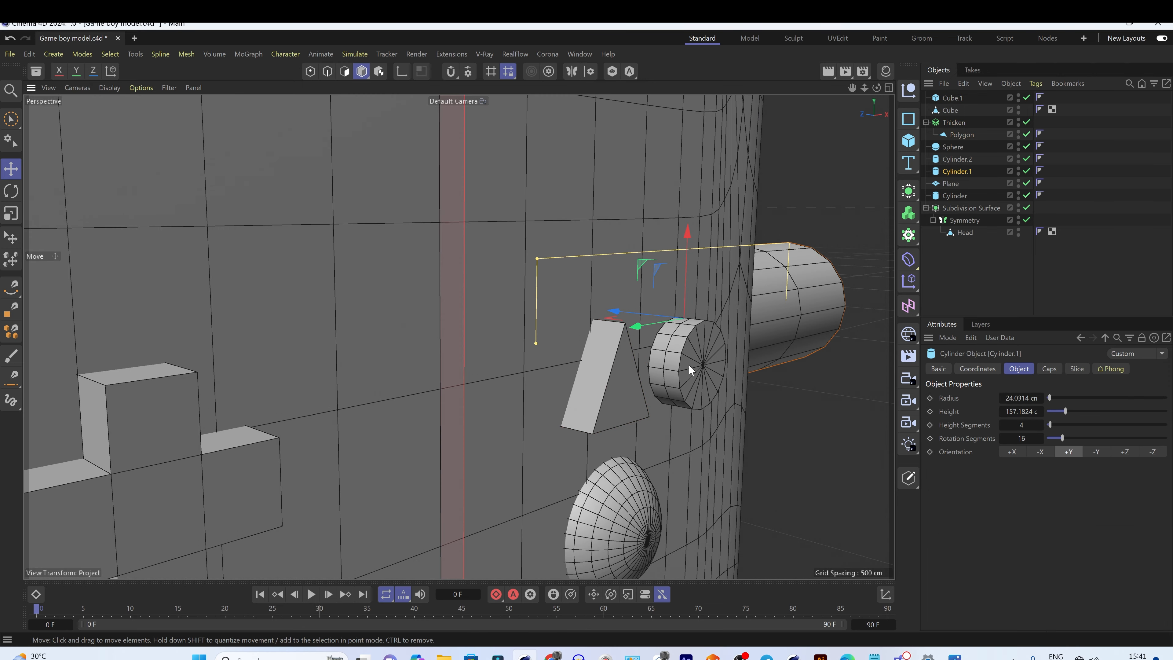
alt+drag(688, 366, 340, 264)
key(1)
drag(484, 403, 485, 192)
click(448, 303)
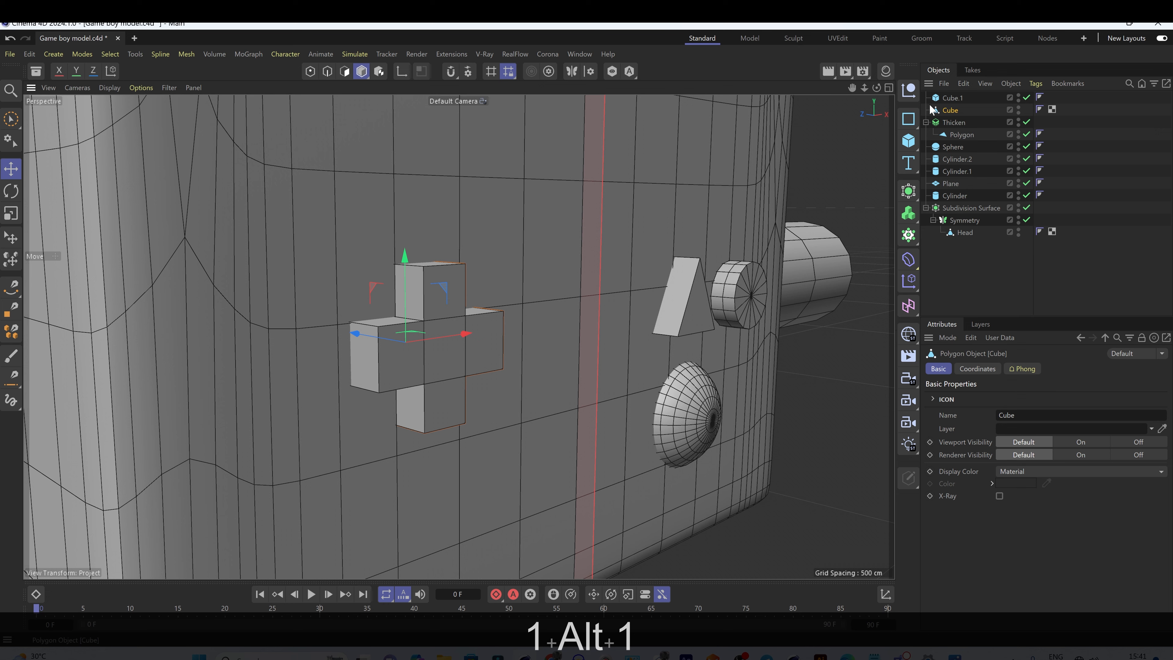
click(910, 257)
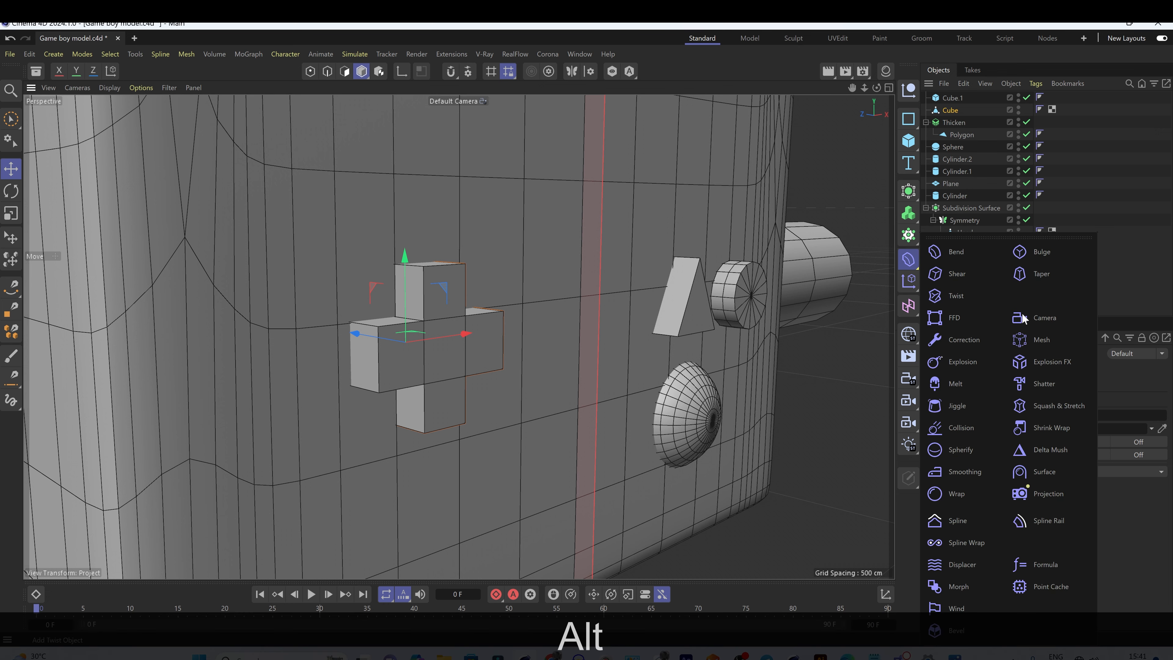
key(shift+ctrl+z)
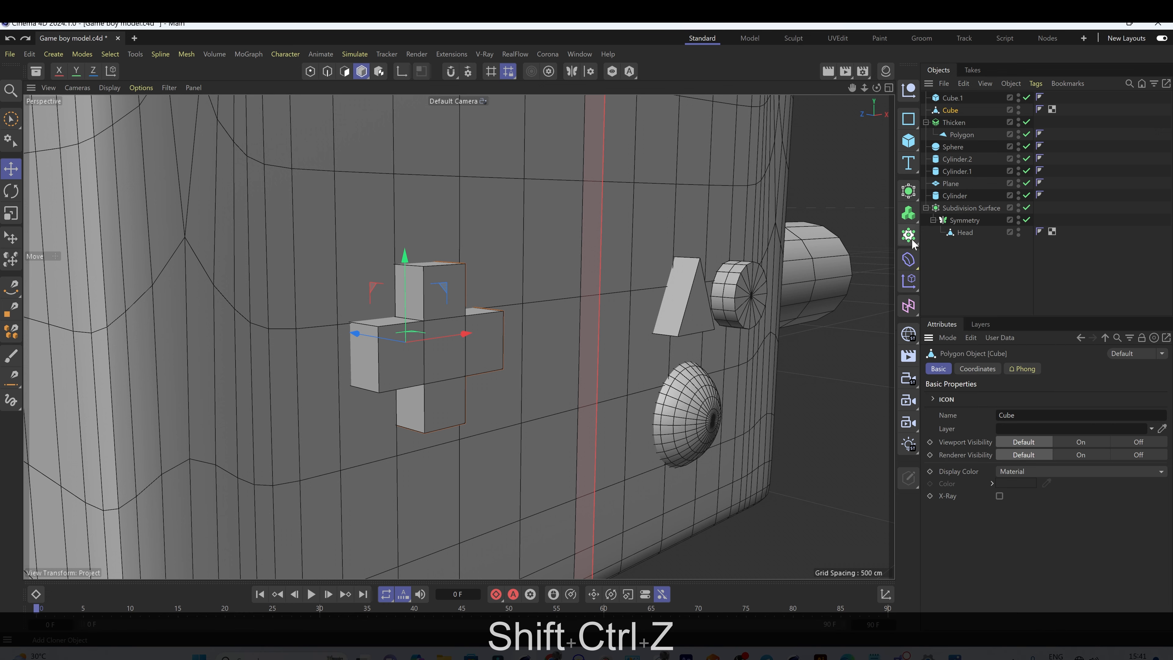
click(910, 258)
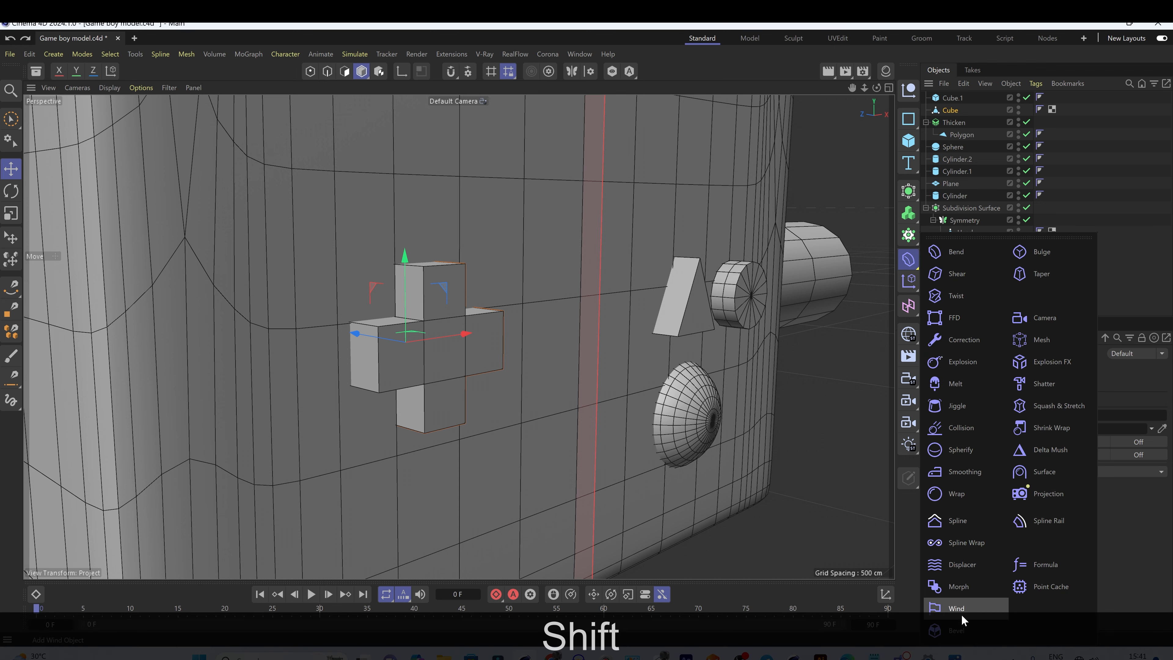
shift+click(957, 632)
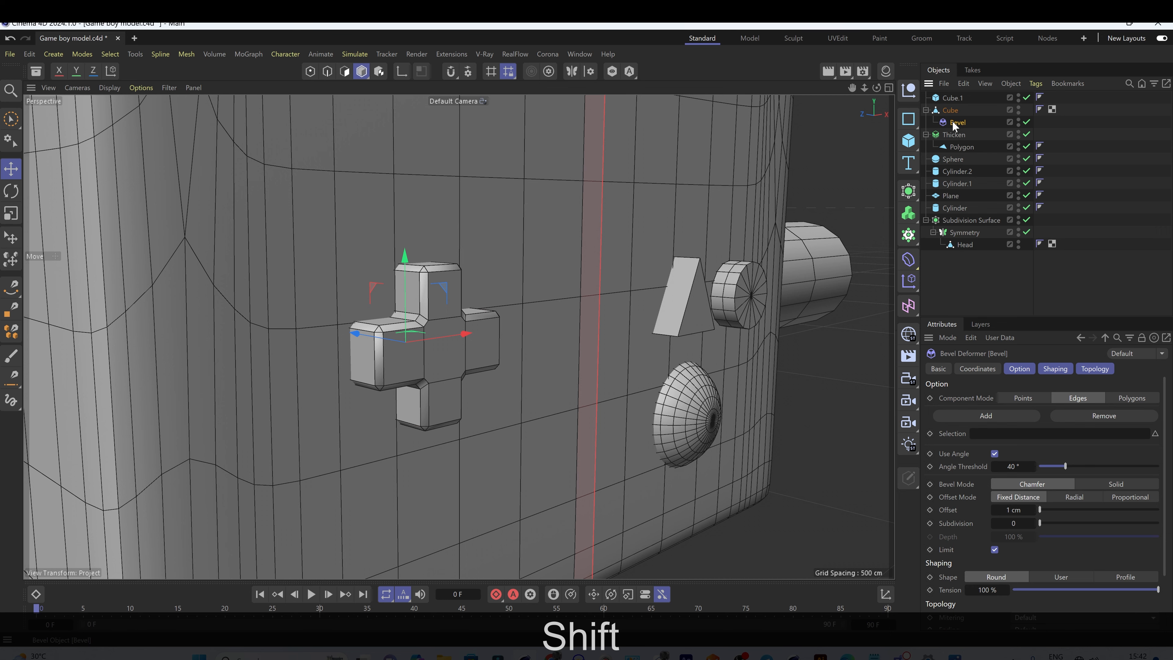
Step: Set the subdivision of the plus-shaped button's Bevel deformer to 2
click(949, 108)
key(q)
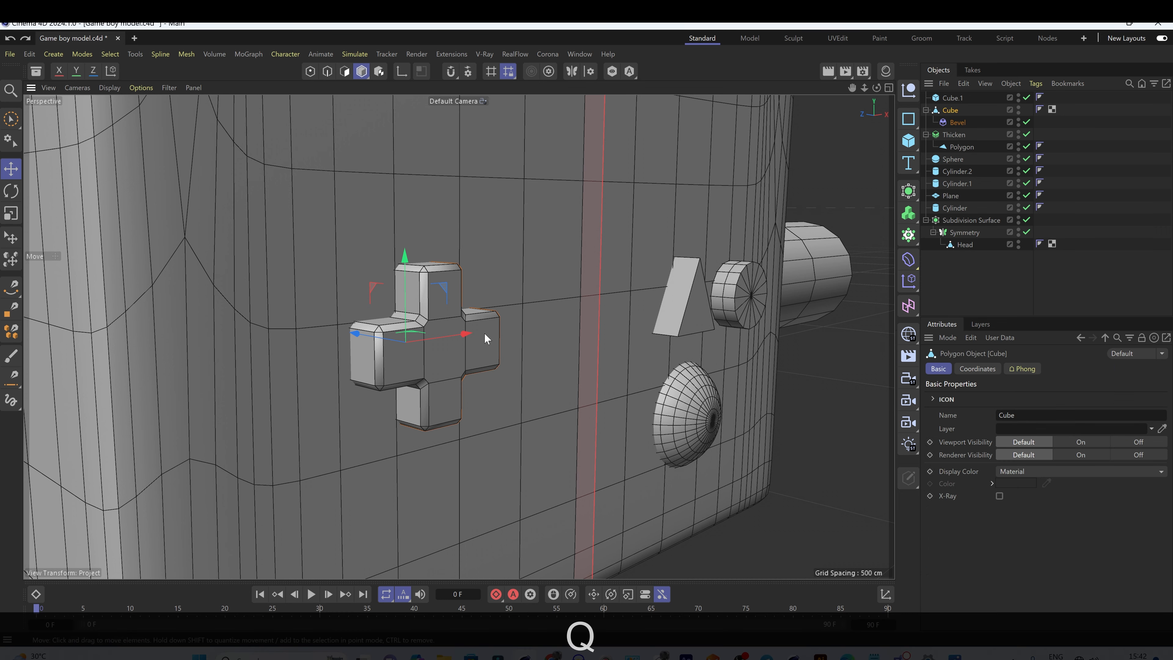
alt+drag(487, 339, 569, 324)
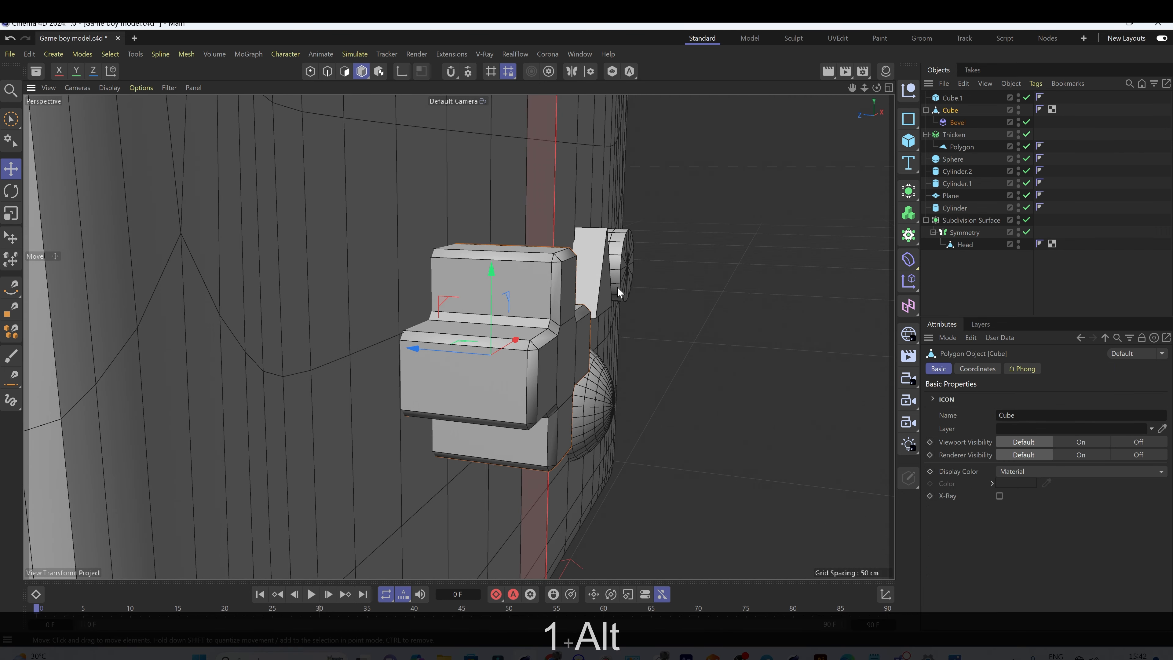
click(954, 122)
scroll(985, 463, down, 3)
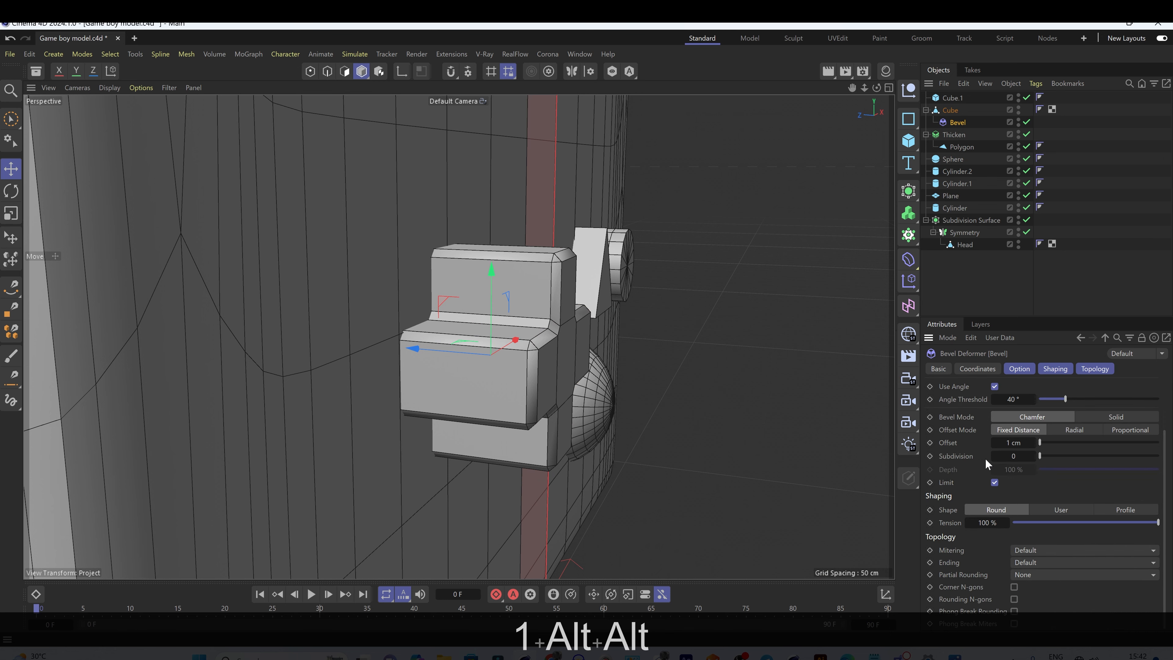
click(1033, 454)
click(1032, 454)
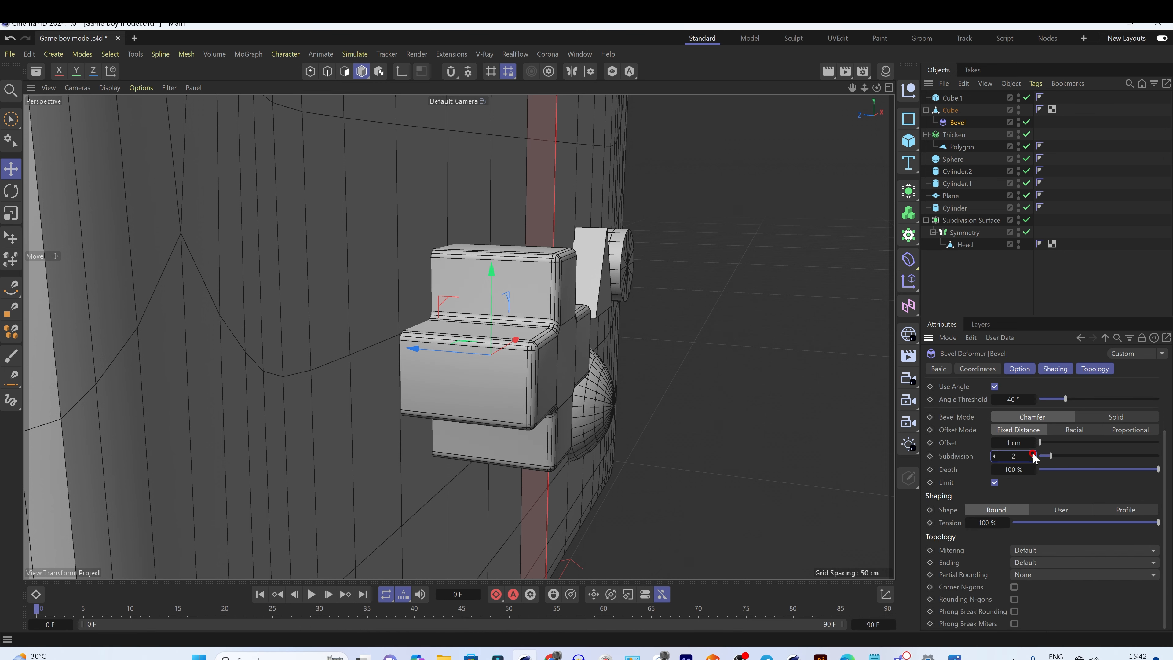
Step: Add a Bevel deformer inside the triangle button's Thicken generator and set its subdivision to 2
click(951, 134)
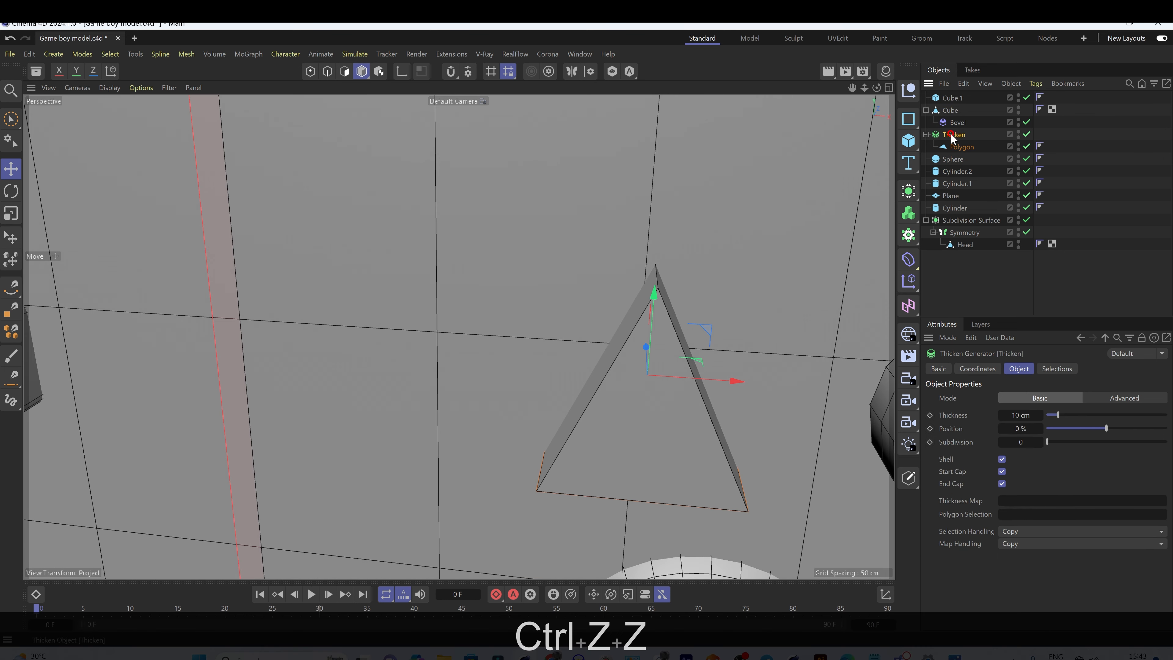
click(907, 262)
click(961, 643)
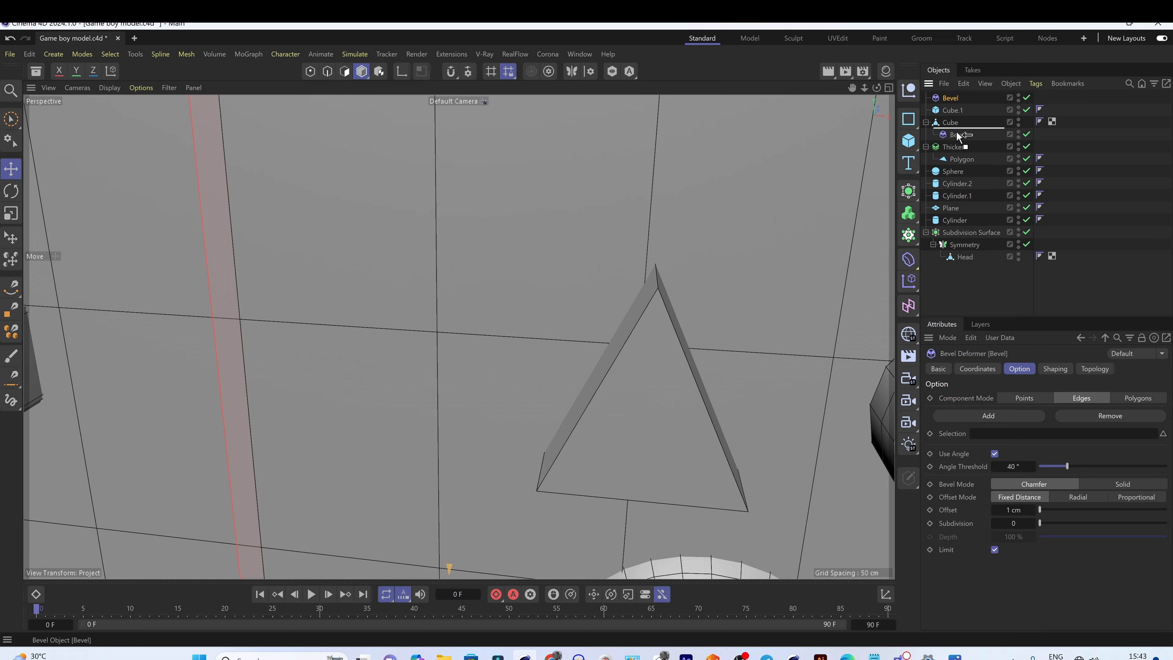
drag(956, 134, 954, 156)
scroll(701, 351, down, 3)
alt+drag(701, 352, 573, 346)
click(1033, 522)
click(1033, 522)
Step: Enable the cap fillet on the small round cylinder button beside the triangle
alt+drag(701, 377, 471, 389)
key(1)
click(735, 287)
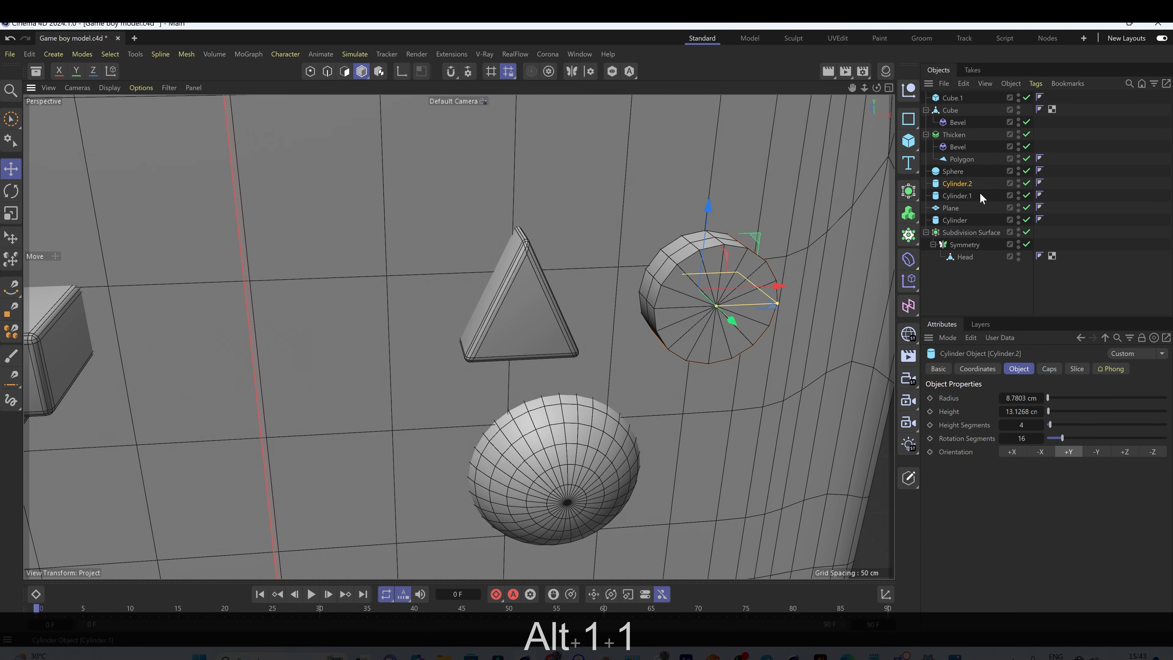
click(1050, 369)
click(976, 427)
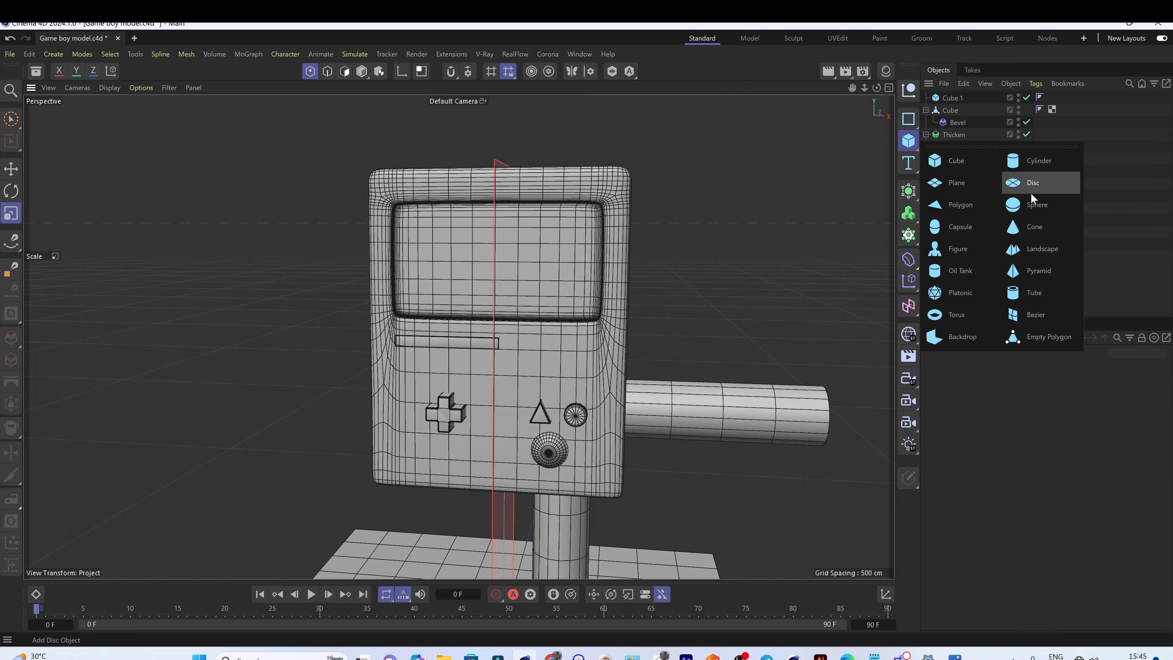
Step: Add a disc primitive and move it out from under the head, clear of the floor plane
click(1031, 192)
alt+drag(672, 359, 692, 262)
key(e)
key(w)
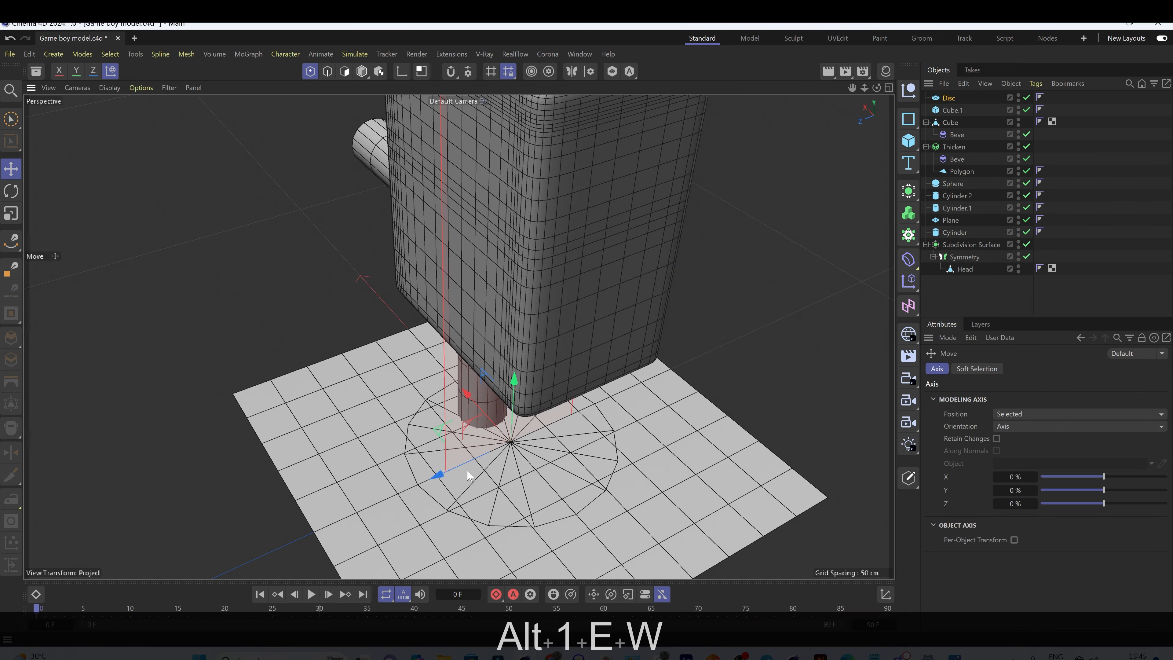
drag(440, 474, 763, 365)
scroll(762, 356, up, 4)
drag(757, 324, 573, 383)
Step: Set the disc's rotation segments to 10 and make the disc editable
click(945, 97)
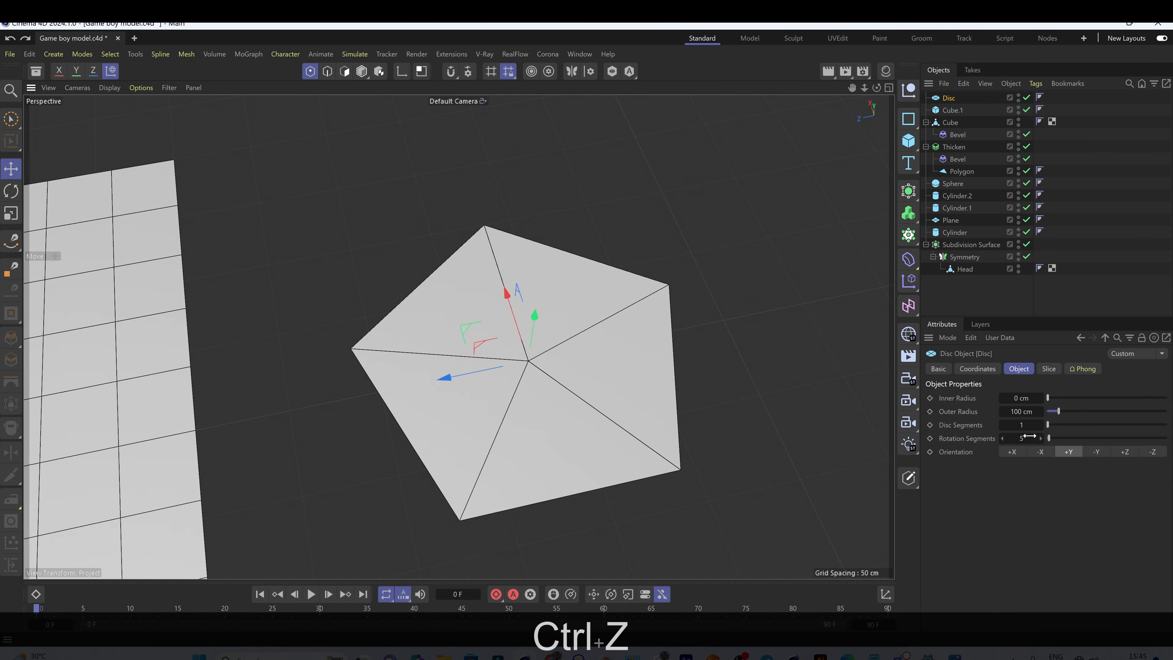
double_click(1030, 437)
text(1)
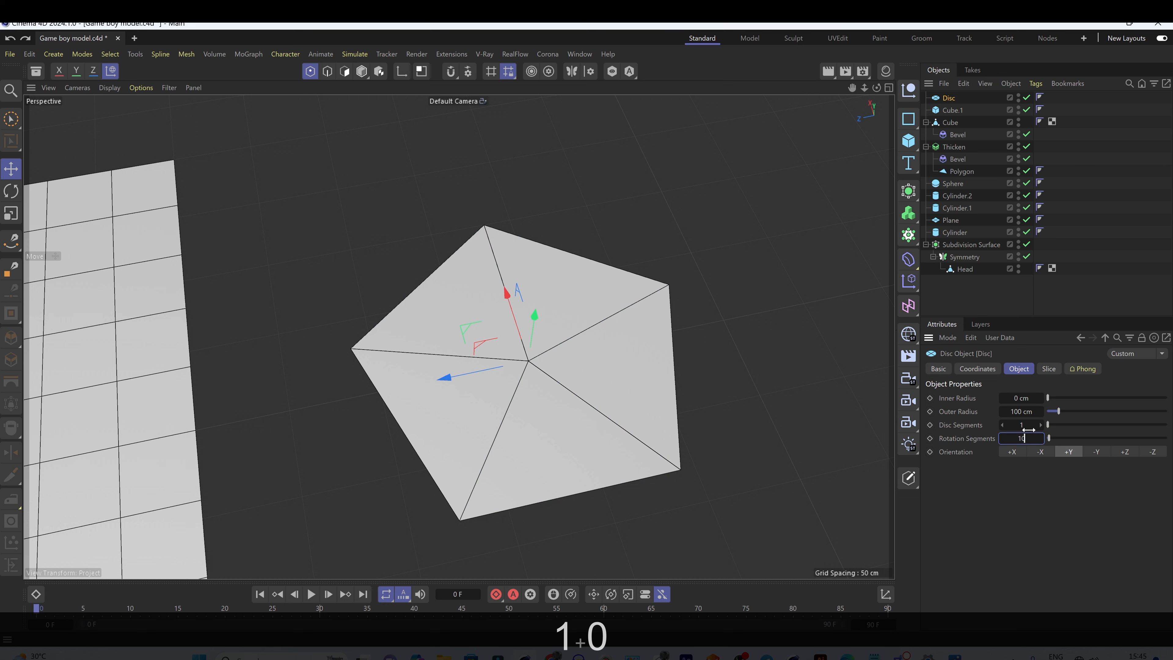
key(Return)
right_click(947, 99)
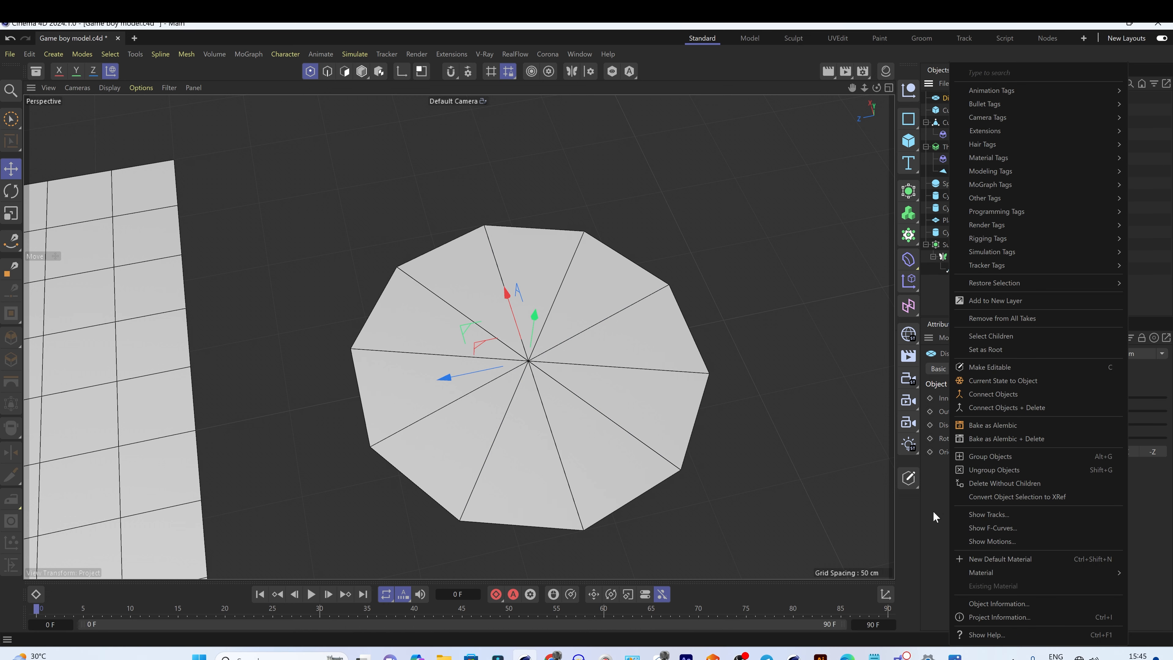
click(999, 371)
Step: Select every other outer point of the disc and scale the five points inward to about 45% to form a star
alt+drag(401, 231, 361, 267)
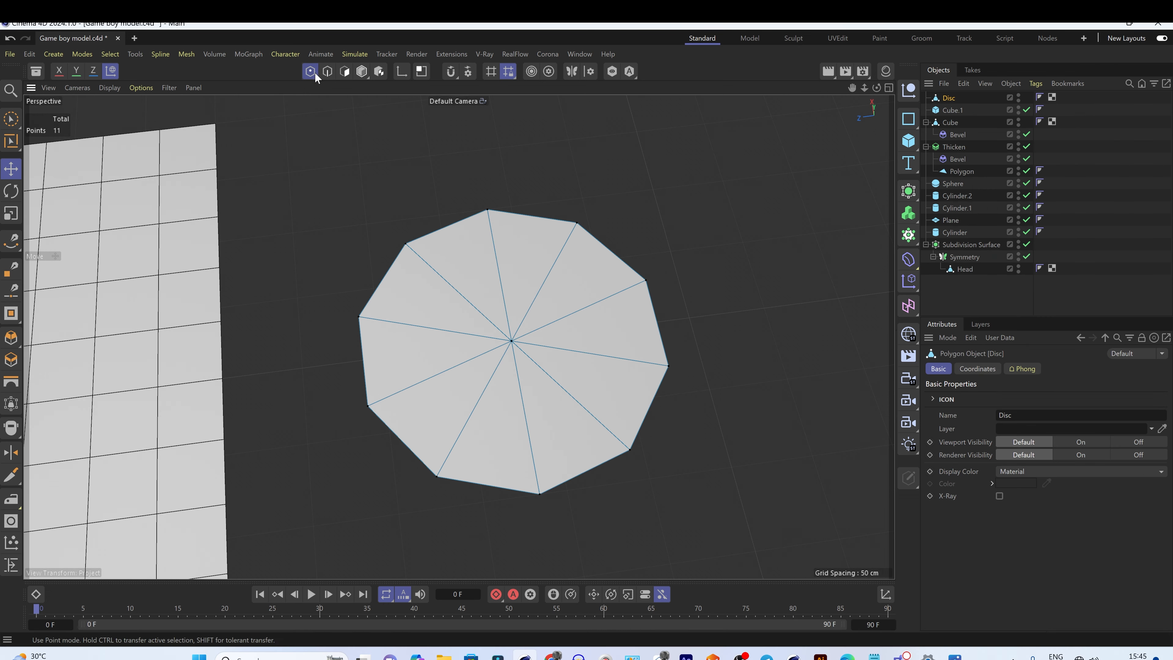
click(363, 316)
shift+click(488, 209)
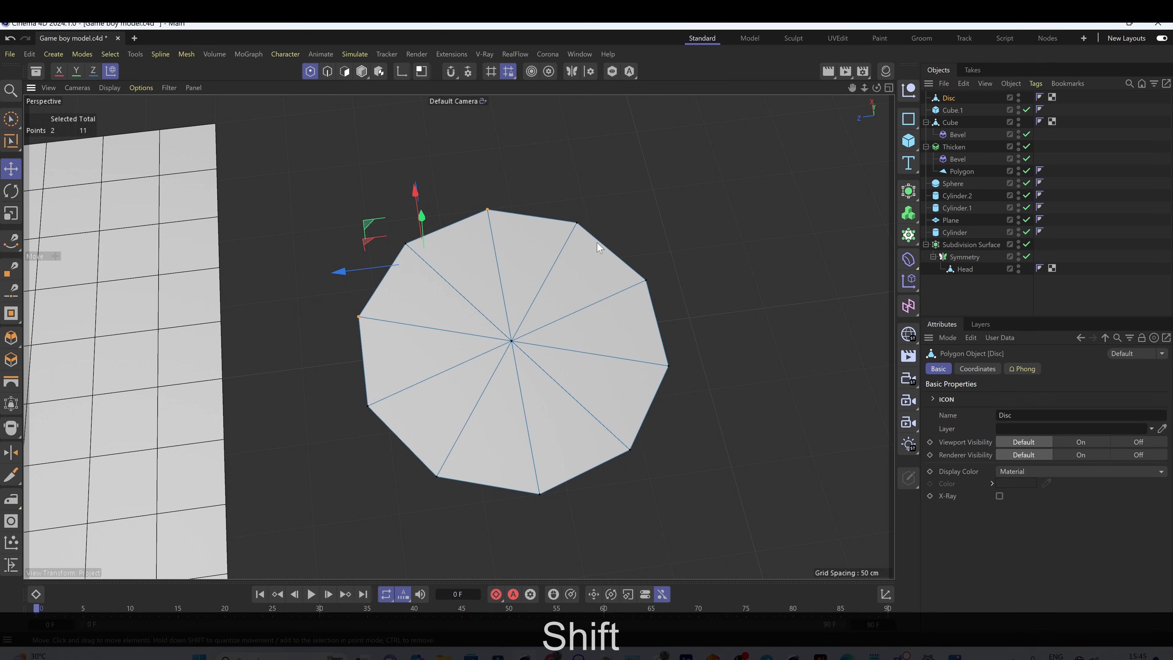
shift+click(630, 450)
shift+click(436, 476)
key(t)
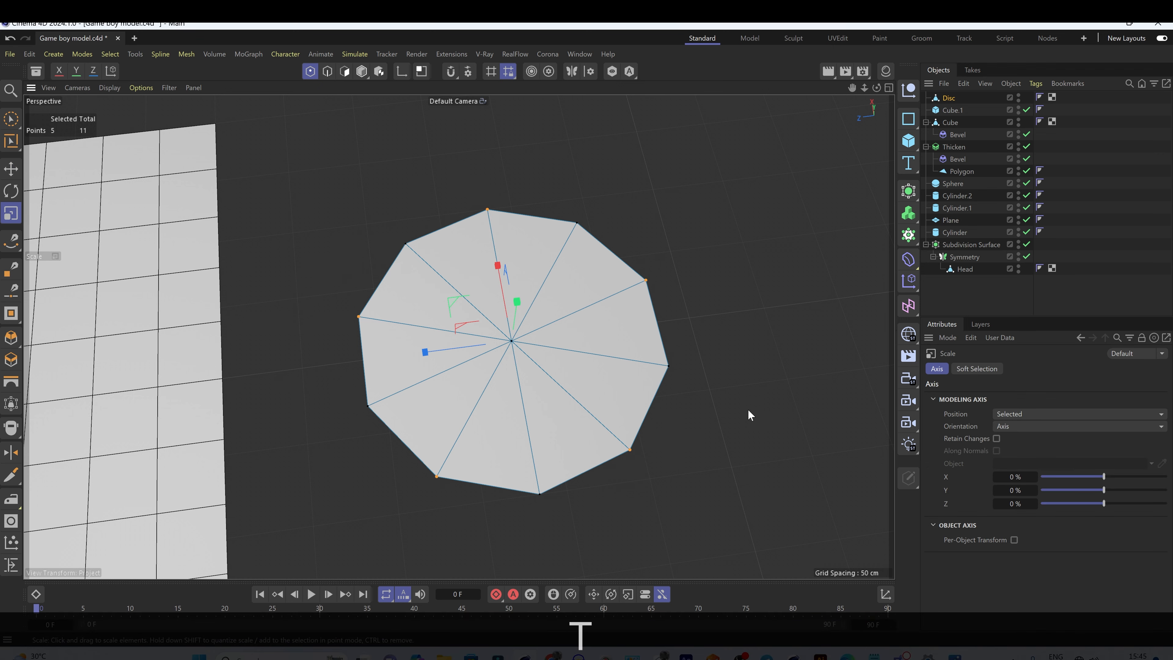
drag(767, 385, 469, 389)
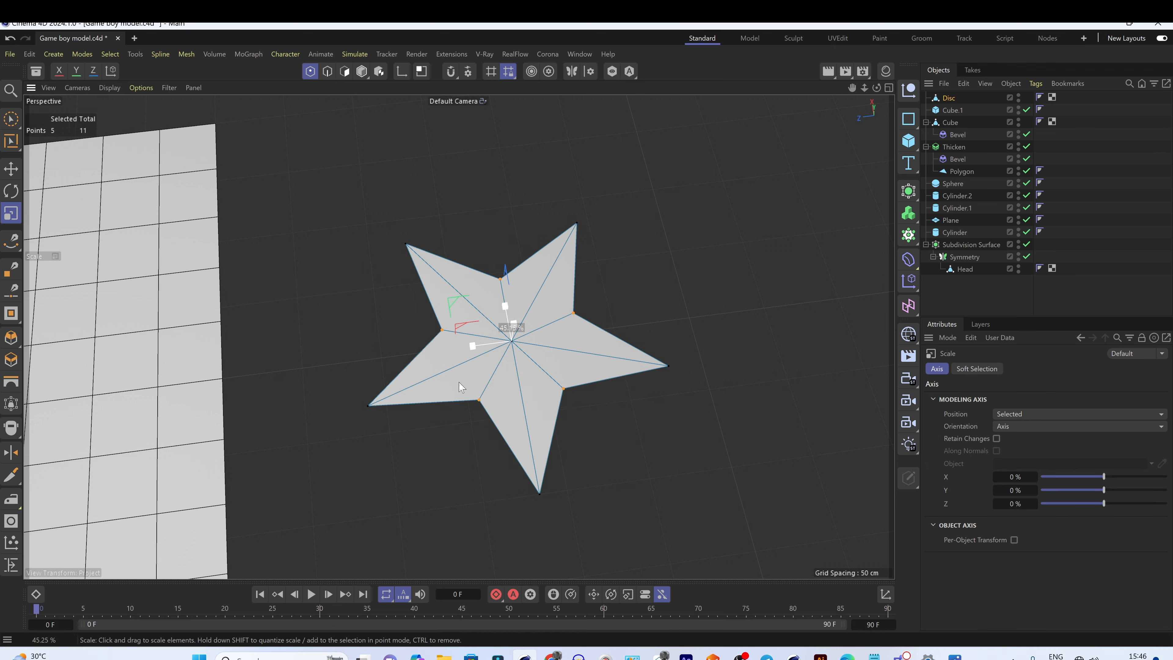
Step: Move the whole star up in front of the head, near the upper right of the screen
alt+drag(532, 406, 397, 287)
click(362, 72)
key(w)
key(e)
drag(540, 305, 541, 199)
drag(522, 194, 549, 333)
drag(569, 373, 482, 302)
drag(507, 254, 507, 134)
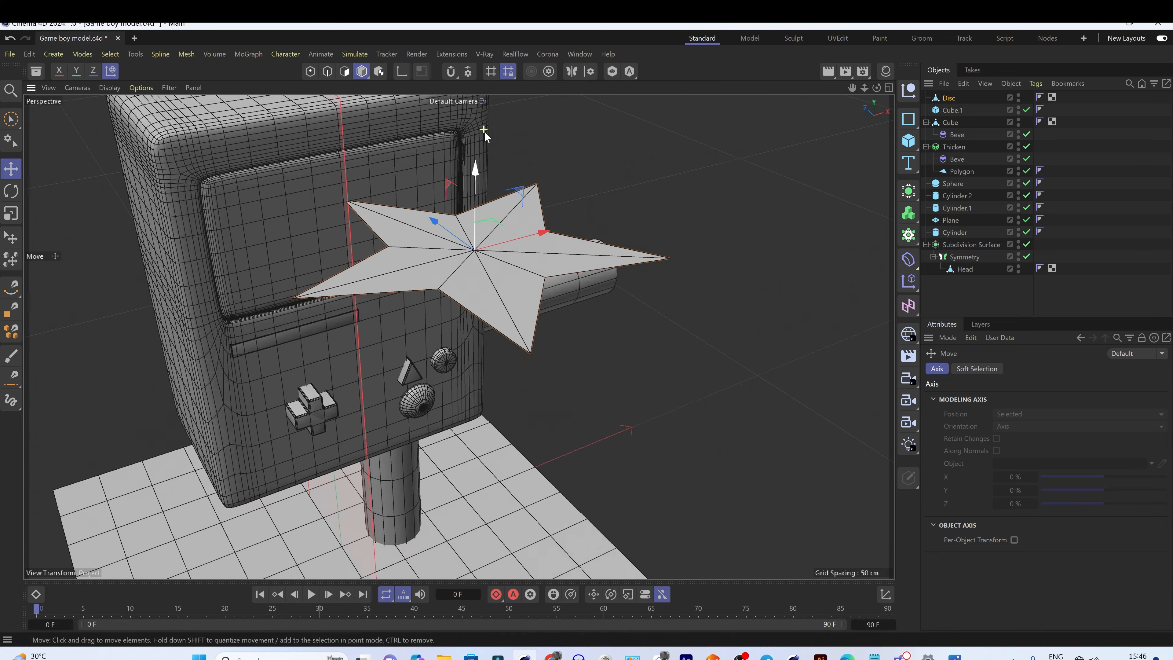
drag(458, 185, 497, 207)
Step: Rotate the star upright so it faces forward like the head's front, and scale it down
key(r)
shift+drag(491, 157, 467, 231)
key(t)
drag(600, 278, 329, 280)
Step: Shrink the star further and position it at the right edge of the head's front, beside the screen's upper corner
key(e)
alt+right_drag(499, 192, 444, 194)
alt+drag(499, 198, 513, 222)
key(t)
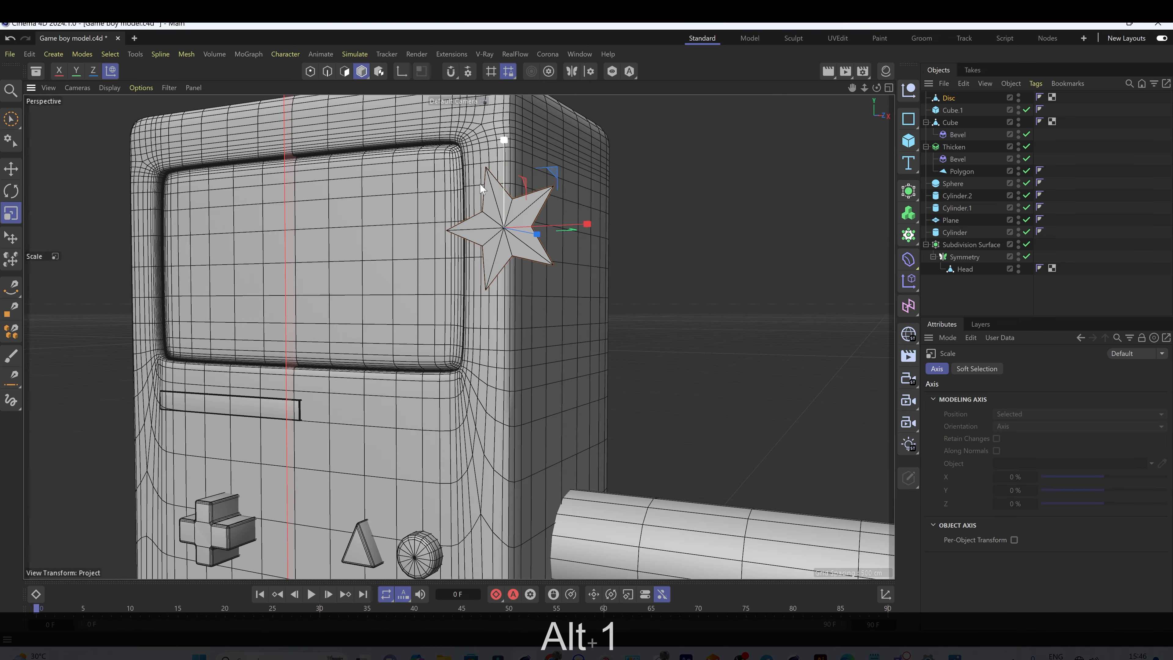
drag(623, 259, 554, 258)
key(e)
alt+drag(462, 217, 511, 226)
drag(638, 198, 629, 198)
alt+right_drag(628, 197, 428, 149)
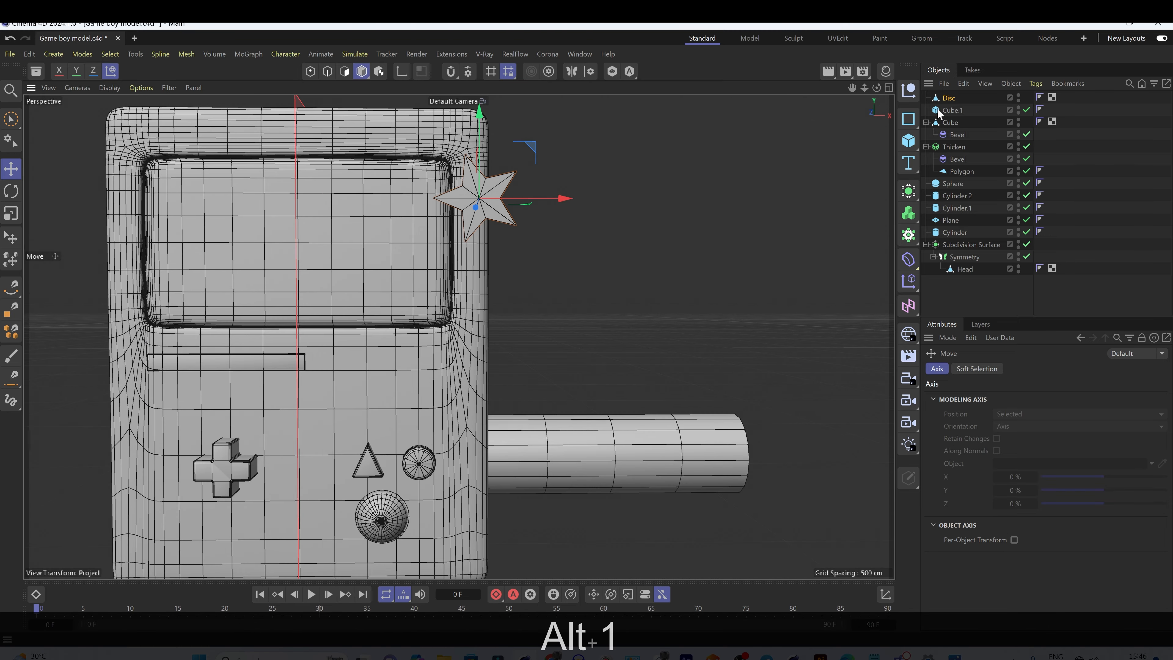
Step: Put the star inside a Thicken generator and set the thickness to 4 cm
click(909, 191)
alt+click(977, 337)
alt+drag(648, 229, 508, 217)
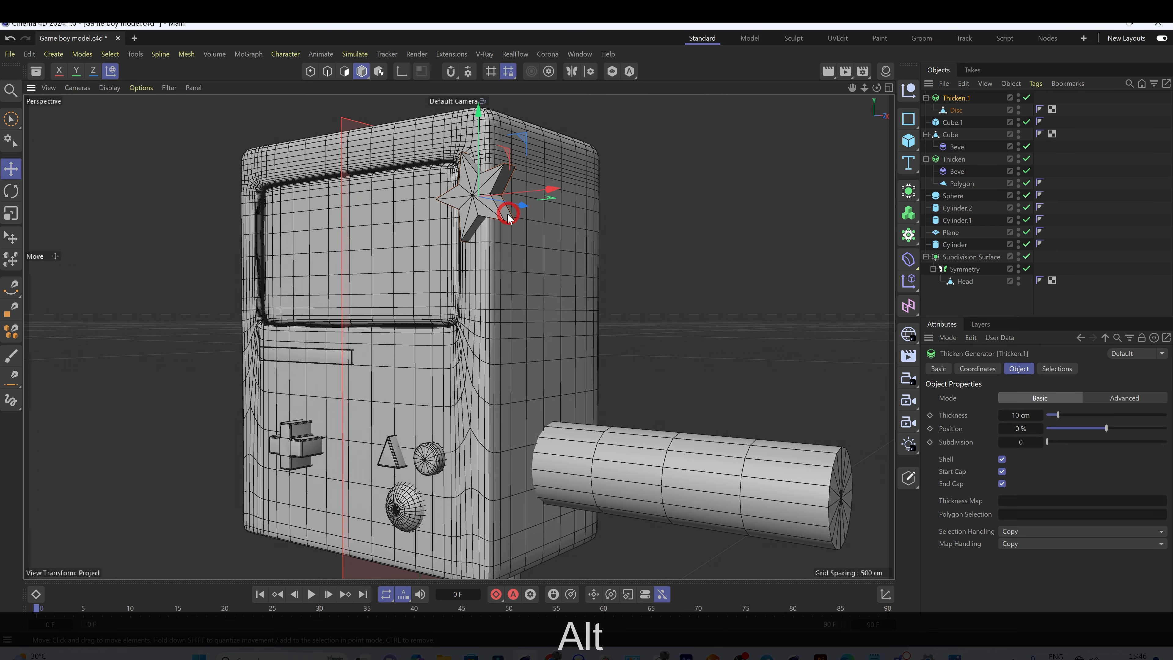
drag(1002, 416, 990, 415)
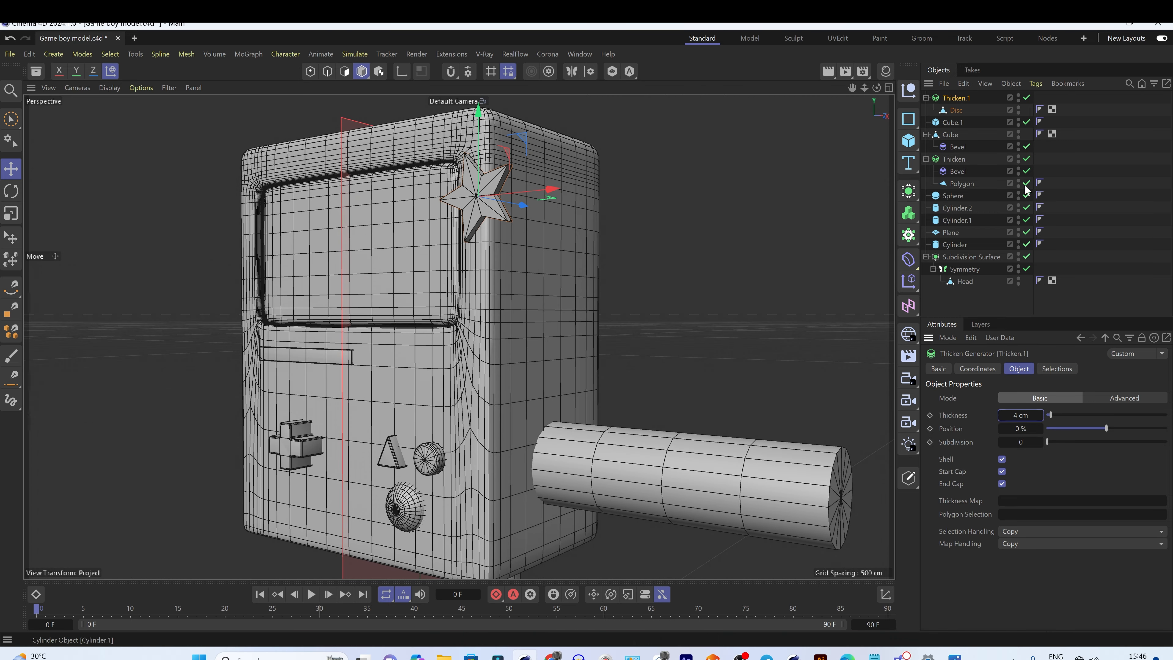
Step: Copy the existing Bevel deformer into the star's Thicken generator and collapse the object hierarchies
ctrl+drag(957, 147, 948, 106)
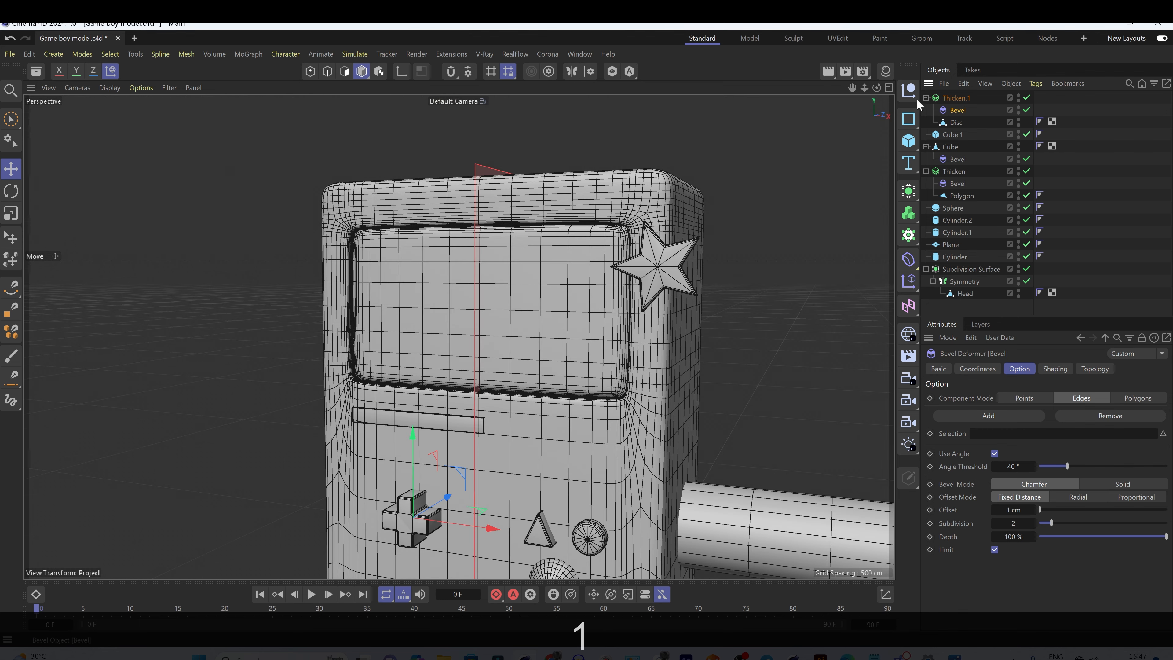
click(926, 98)
click(987, 240)
alt+drag(762, 293, 827, 215)
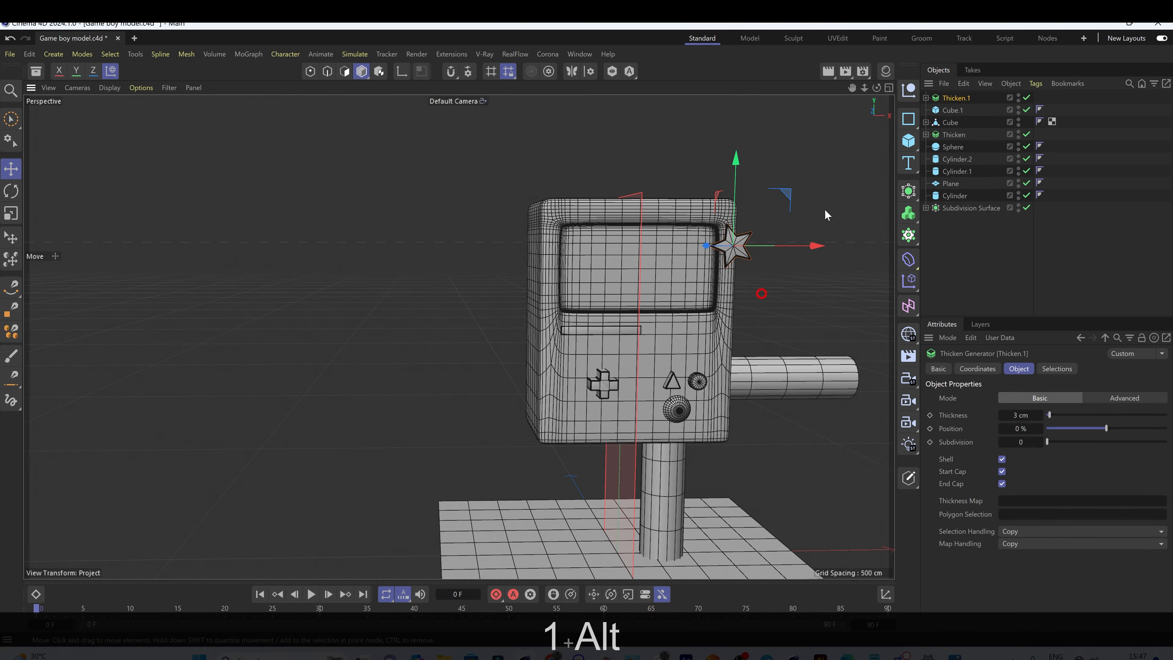
Step: Select every head part, leaving out the arm, leg and floor plane, and group the selection under a null named head
alt+drag(763, 305, 706, 287)
key(0)
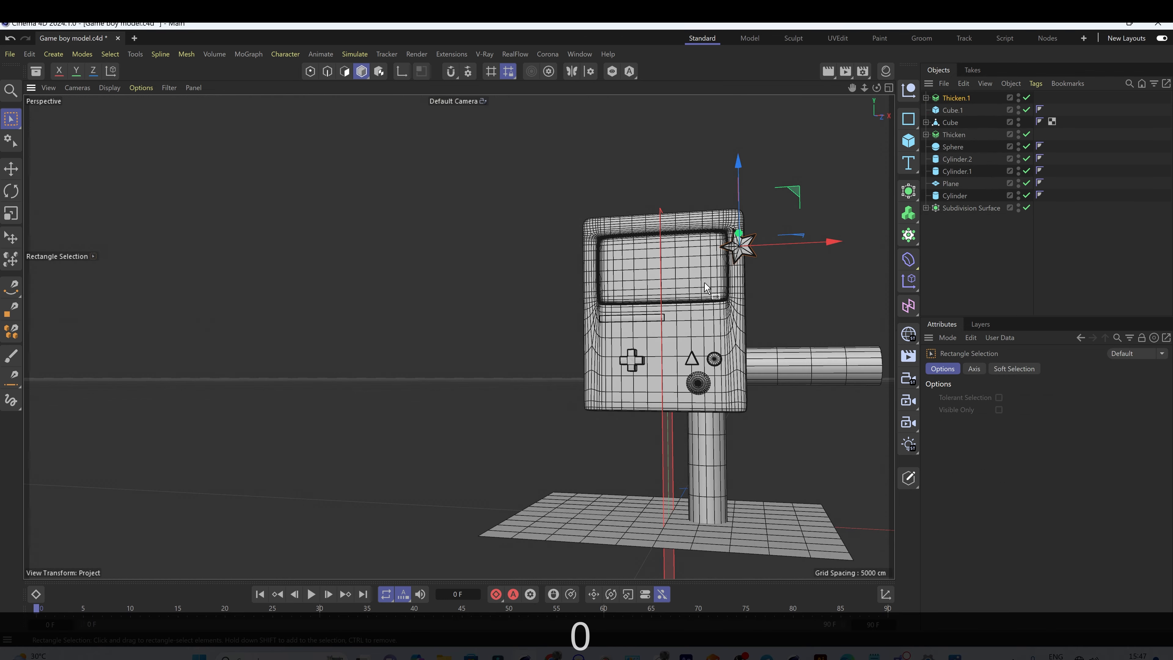
drag(547, 160, 747, 409)
key(e)
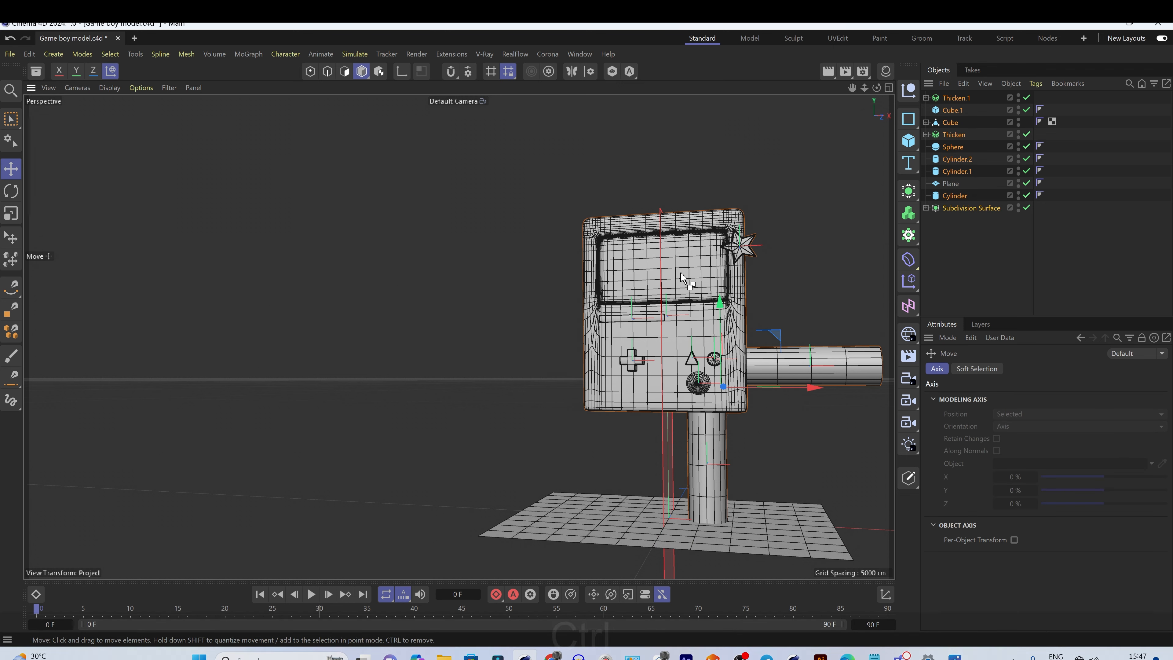
ctrl+click(806, 363)
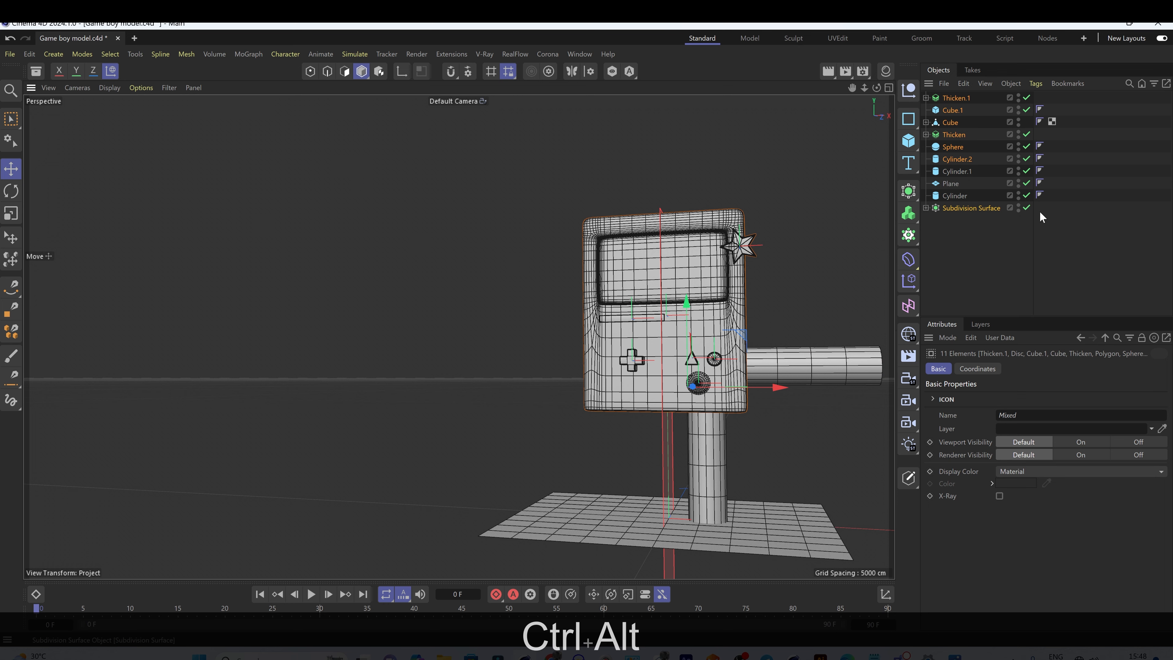
key(ctrl+alt+g)
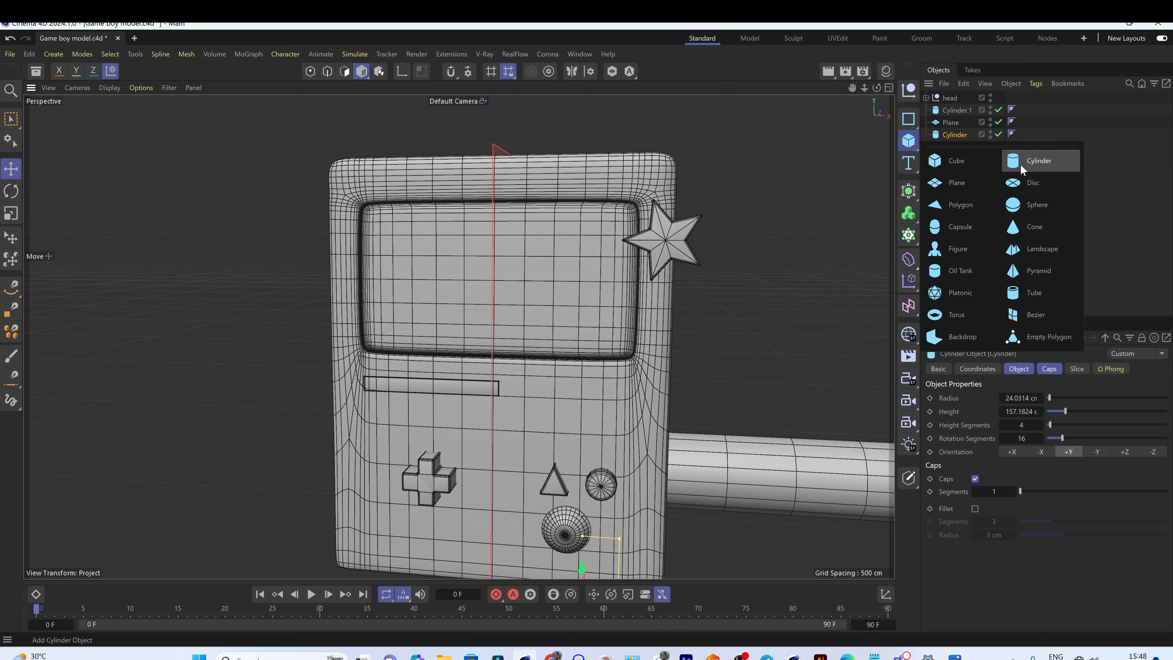
Step: Add a Cylinder primitive, raise it to the height of the head's screen and rotate it to face forward
click(1022, 165)
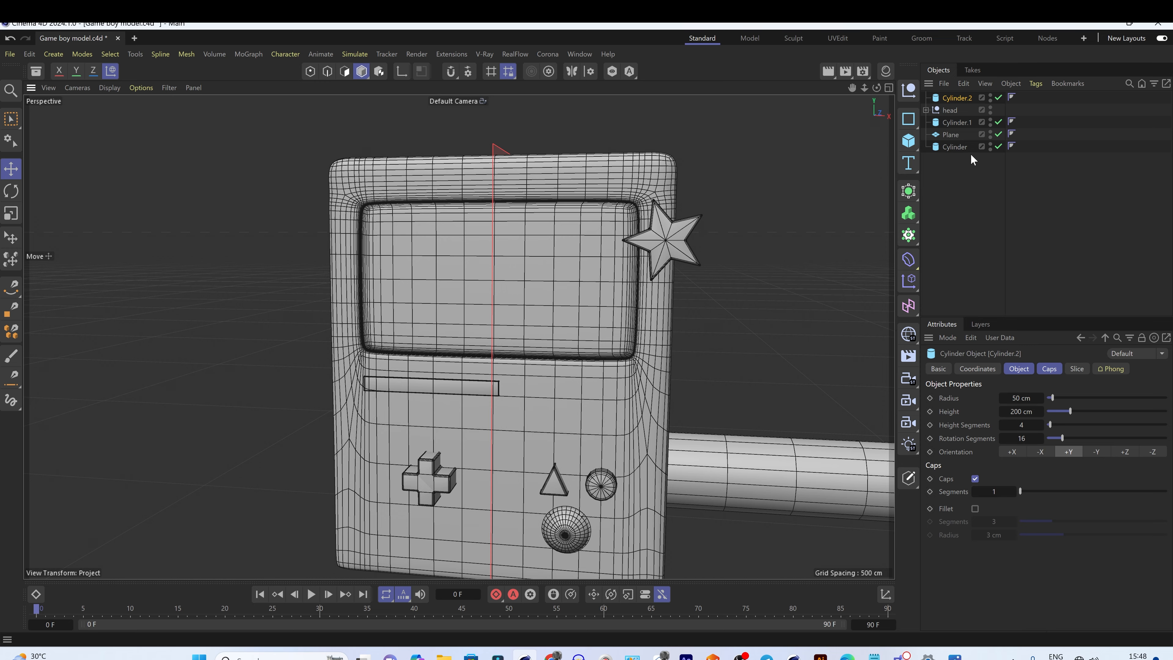
drag(527, 466, 526, 351)
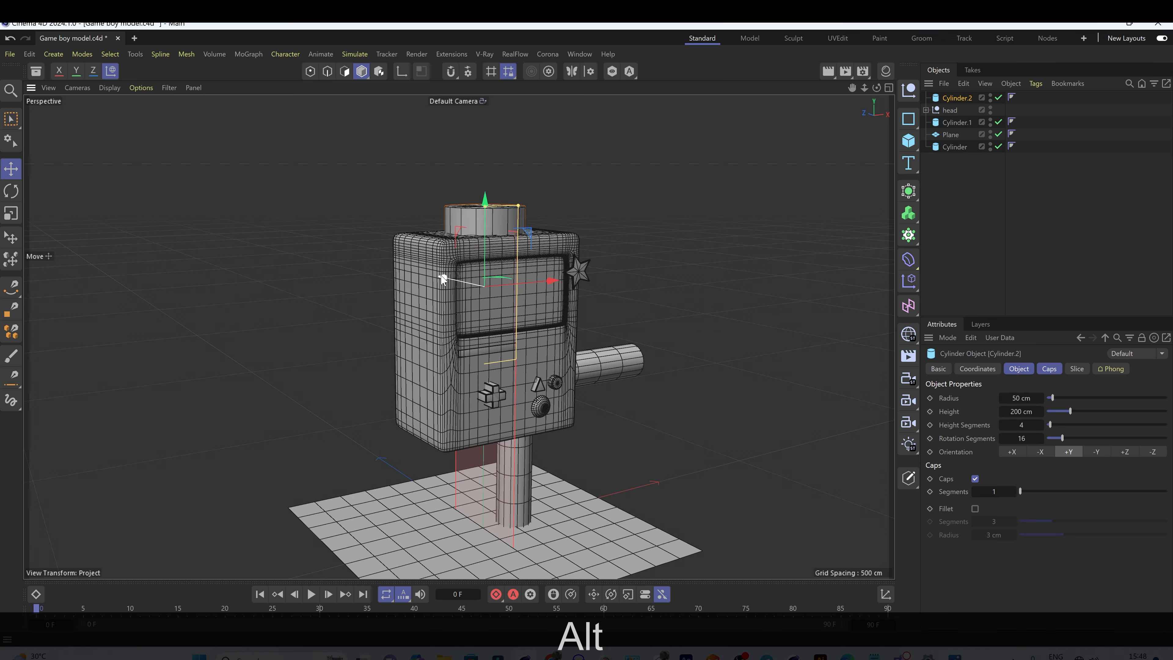
key(r)
scroll(474, 298, up, 5)
alt+drag(443, 272, 577, 245)
key(e)
key(e)
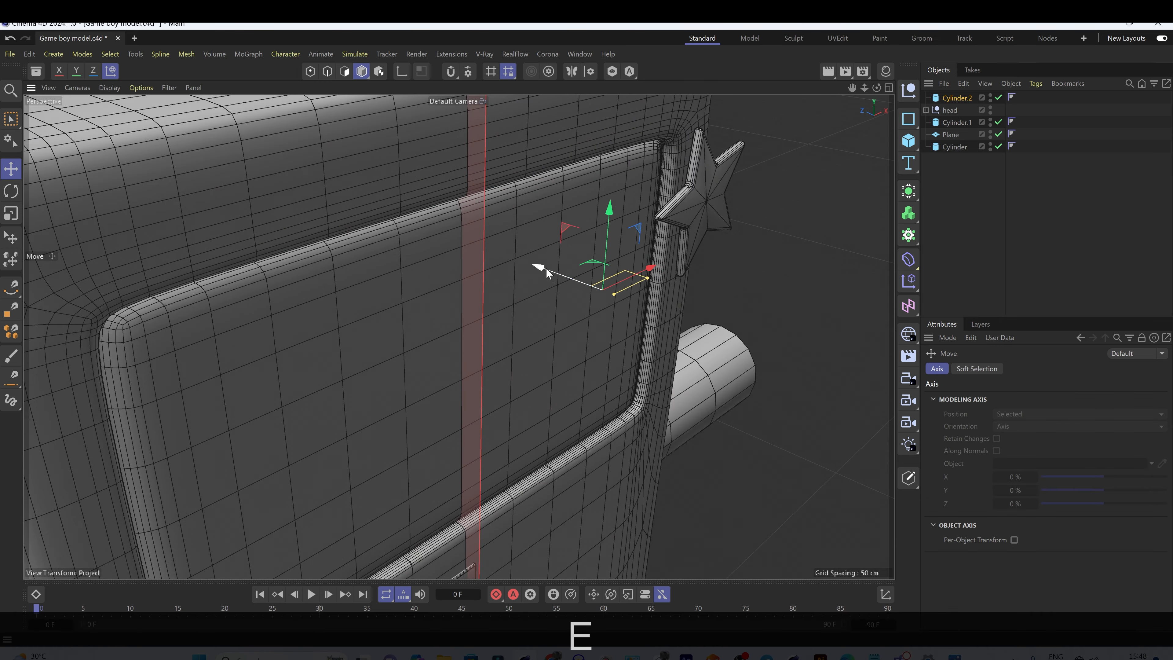
Step: Scale the new cylinder down to a small round eye and place it on the right half of the head's screen
key(t)
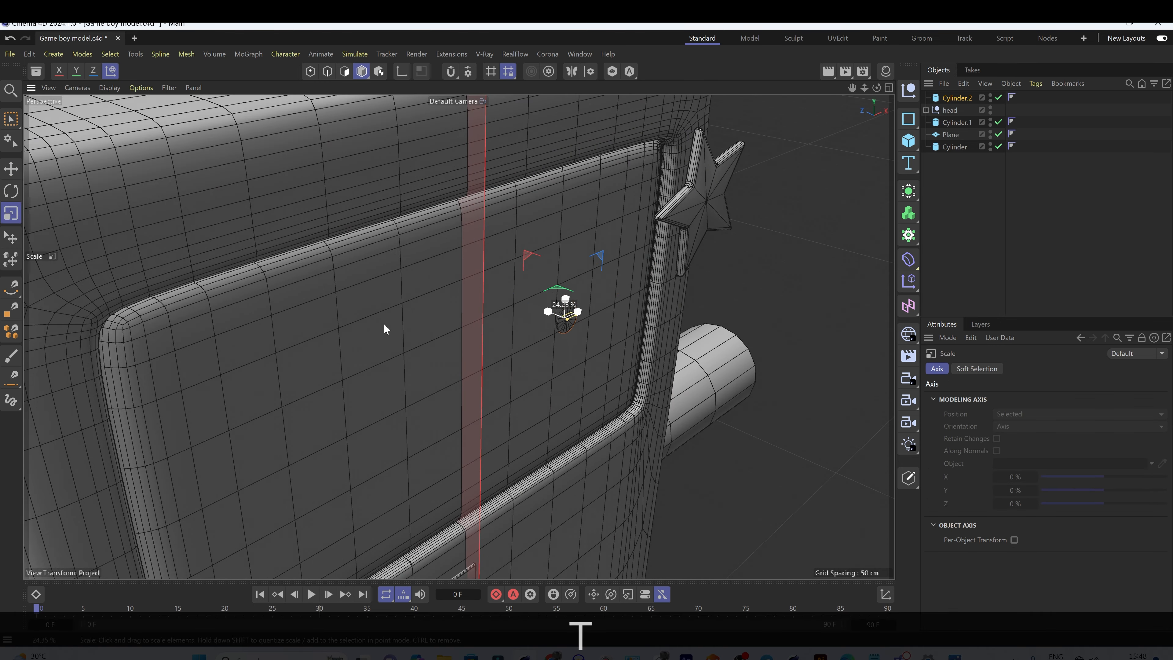
key(e)
alt+drag(573, 259, 531, 259)
drag(536, 258, 528, 258)
key(t)
drag(730, 320, 699, 329)
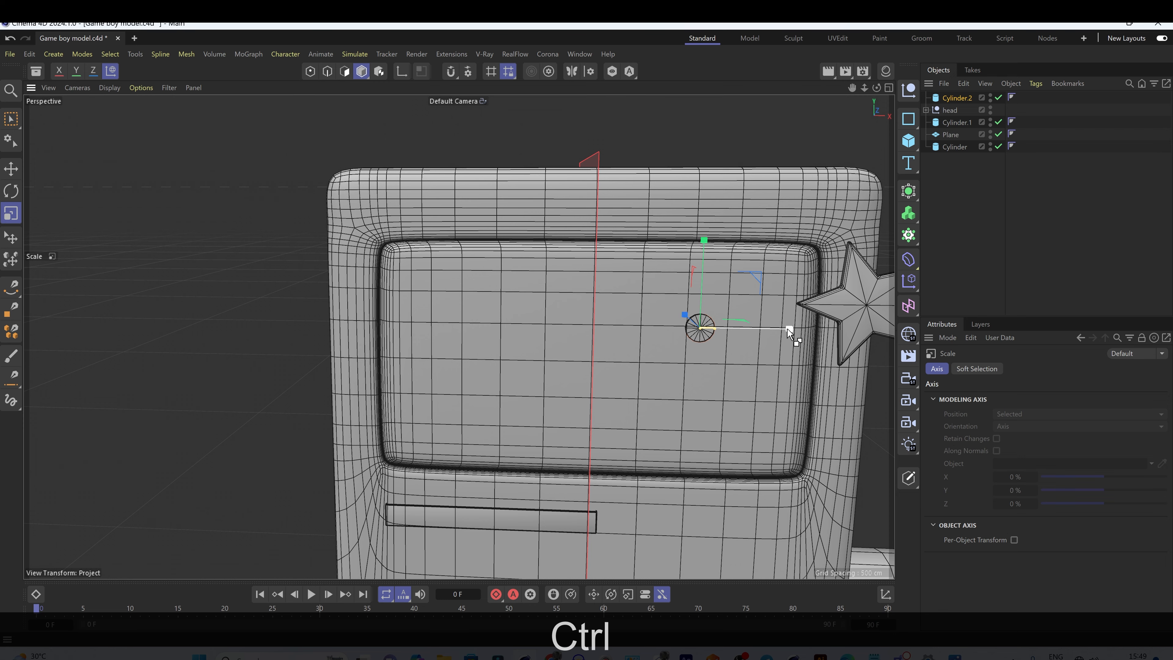
Step: Duplicate the eye cylinder sideways to the left half of the head's screen, level with the first eye
key(e)
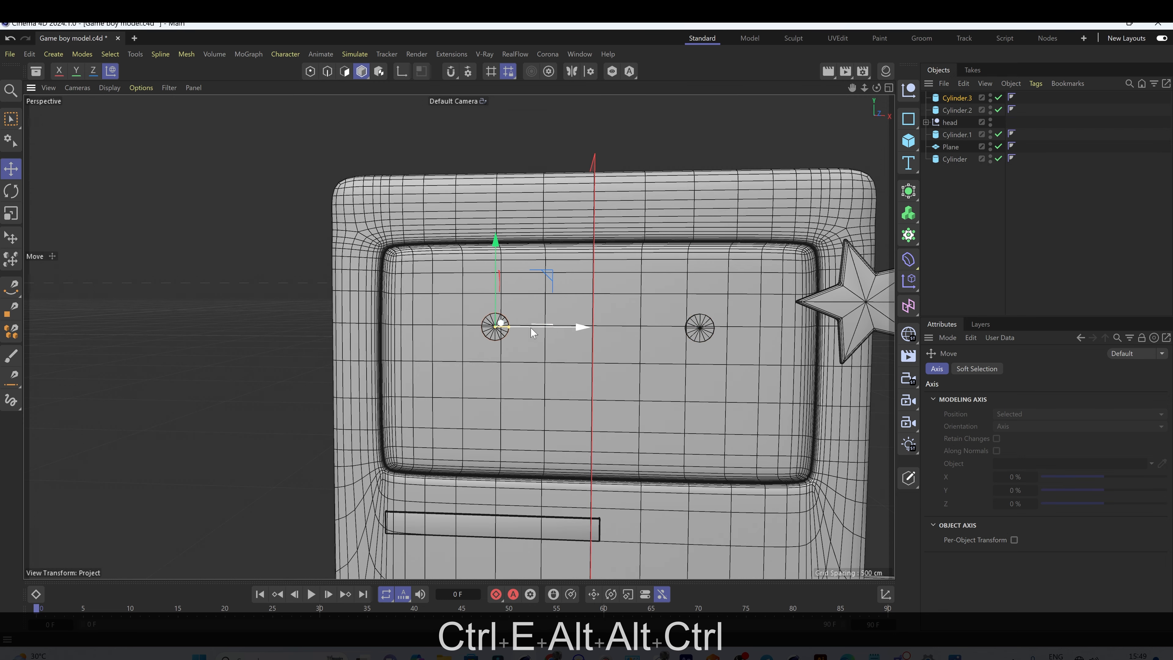
alt+drag(531, 328, 569, 349)
scroll(576, 329, down, 5)
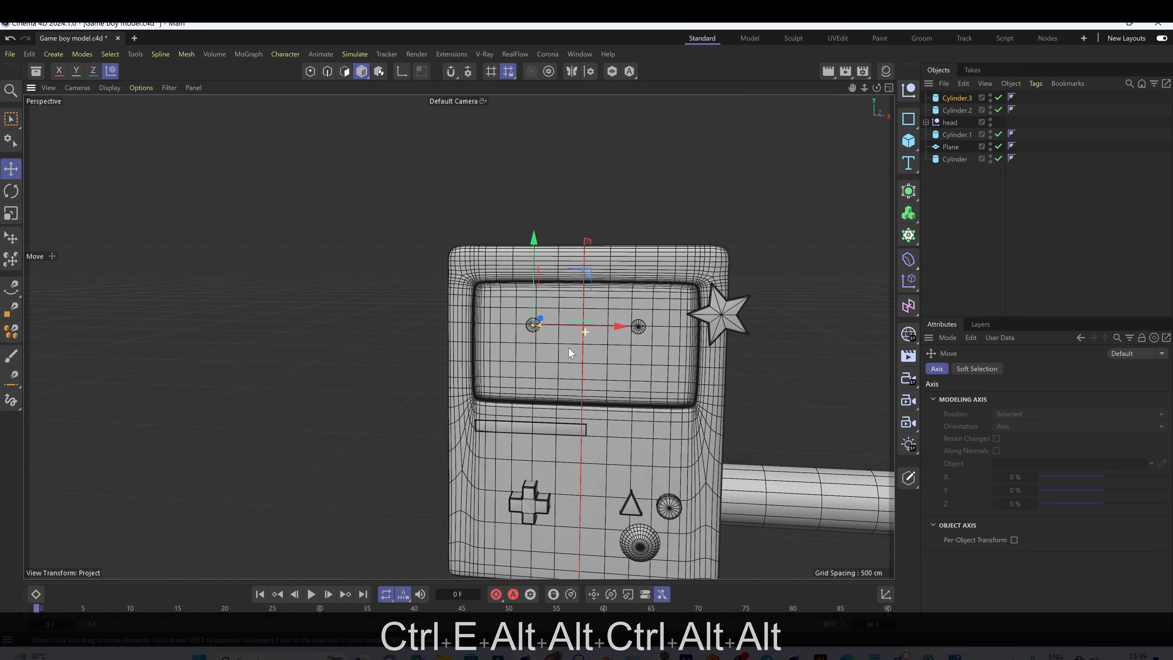
Step: Add an Arc spline, rotate it so it opens upward like a smile, and raise it in front of the head
click(908, 119)
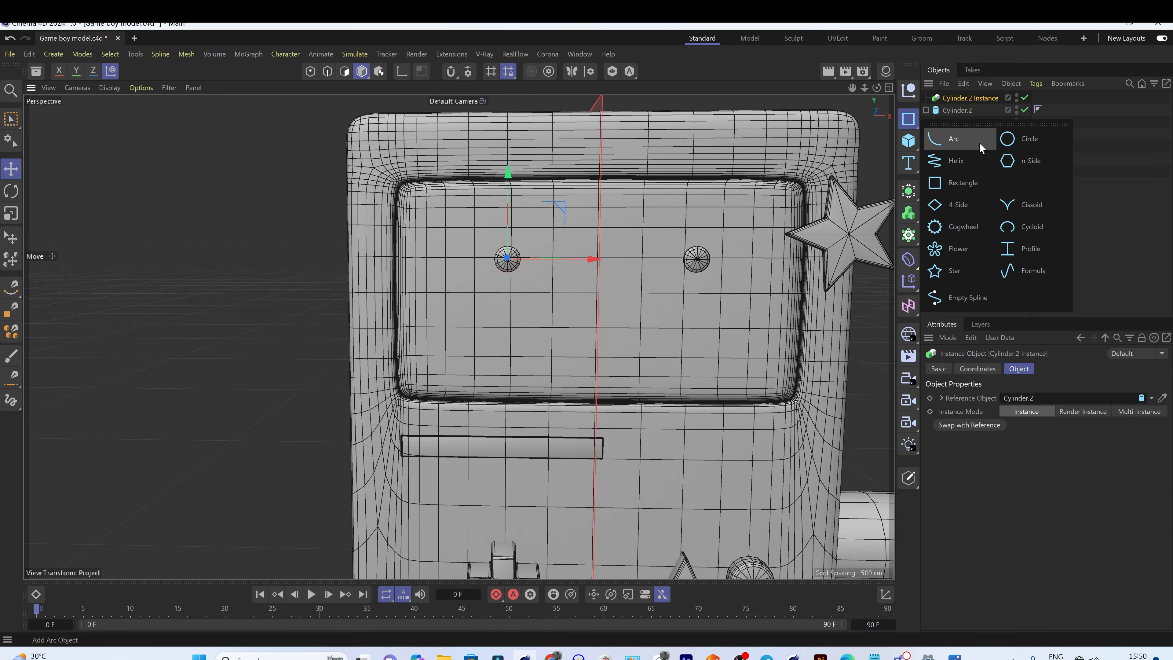
click(979, 142)
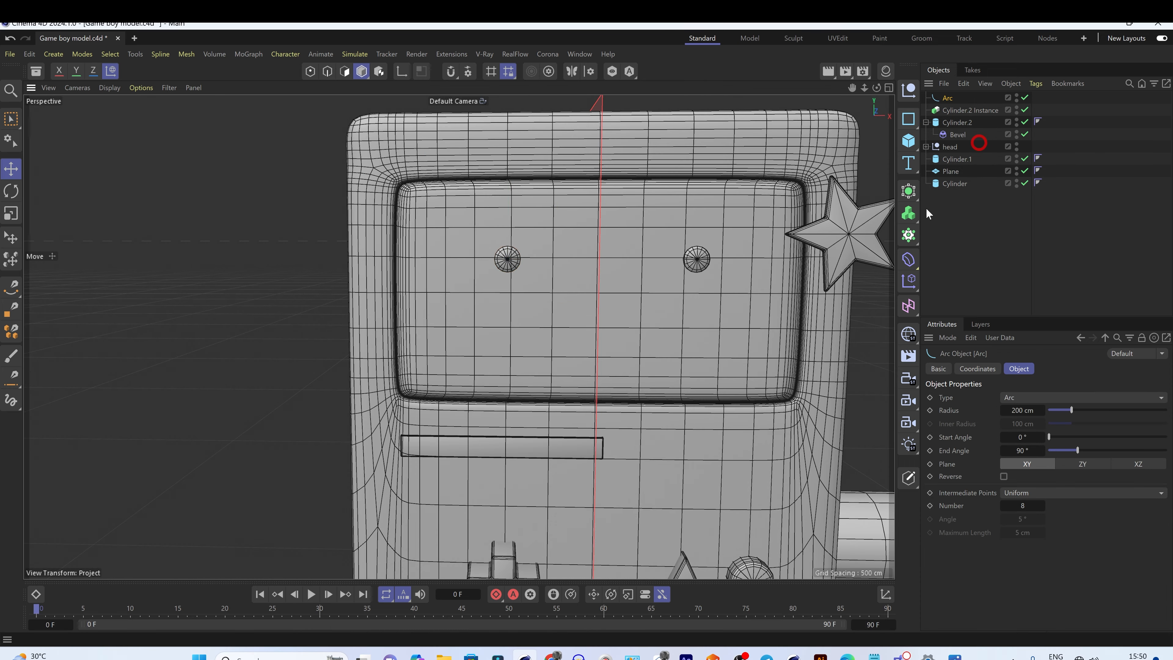
scroll(531, 351, down, 5)
alt+drag(531, 481, 512, 503)
key(r)
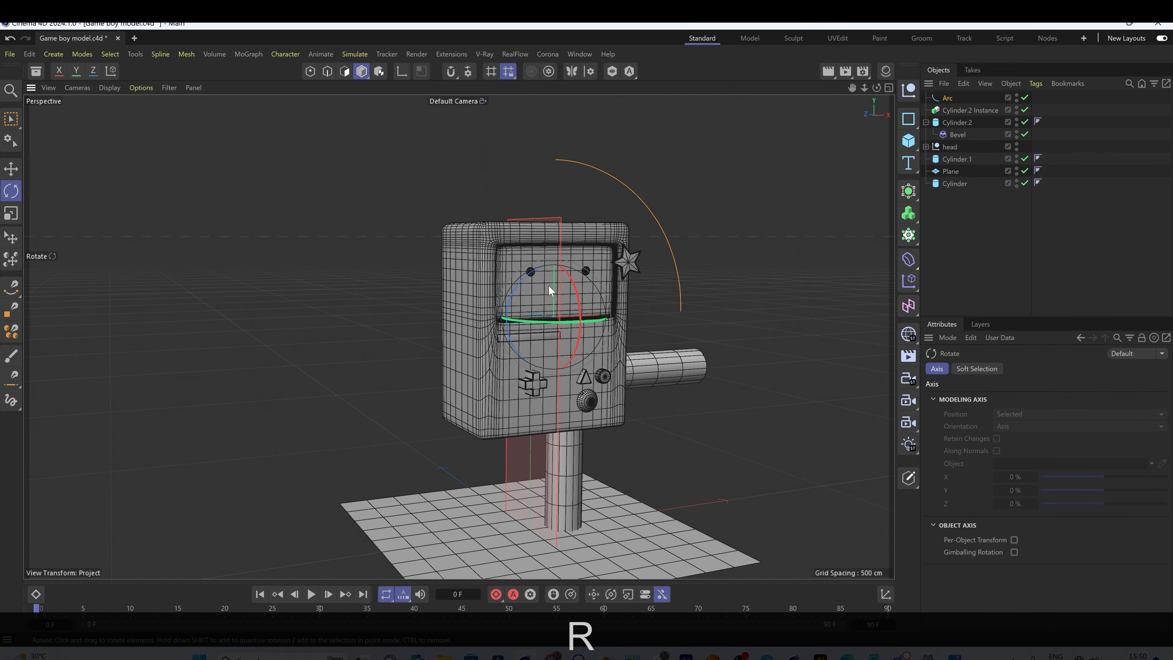
drag(511, 305, 720, 236)
key(e)
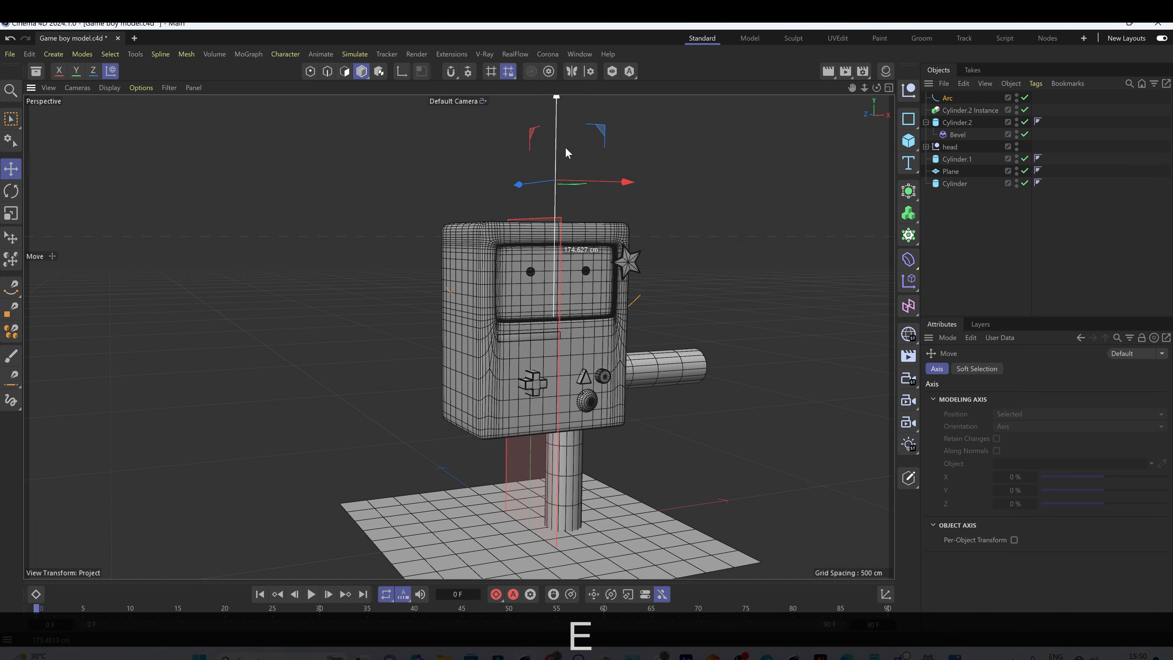
alt+drag(564, 148, 478, 184)
Step: Make the arc editable and move its axis straight down to the lowest point of the curve
right_click(946, 97)
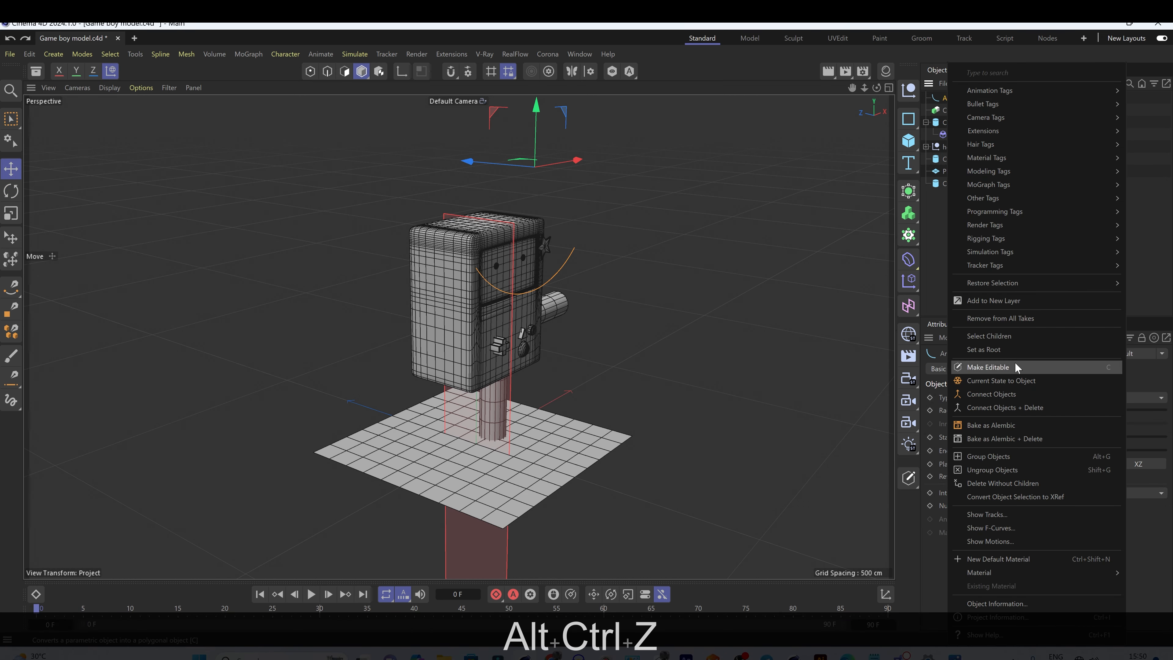
click(1016, 367)
alt+drag(647, 185, 532, 165)
scroll(540, 152, up, 4)
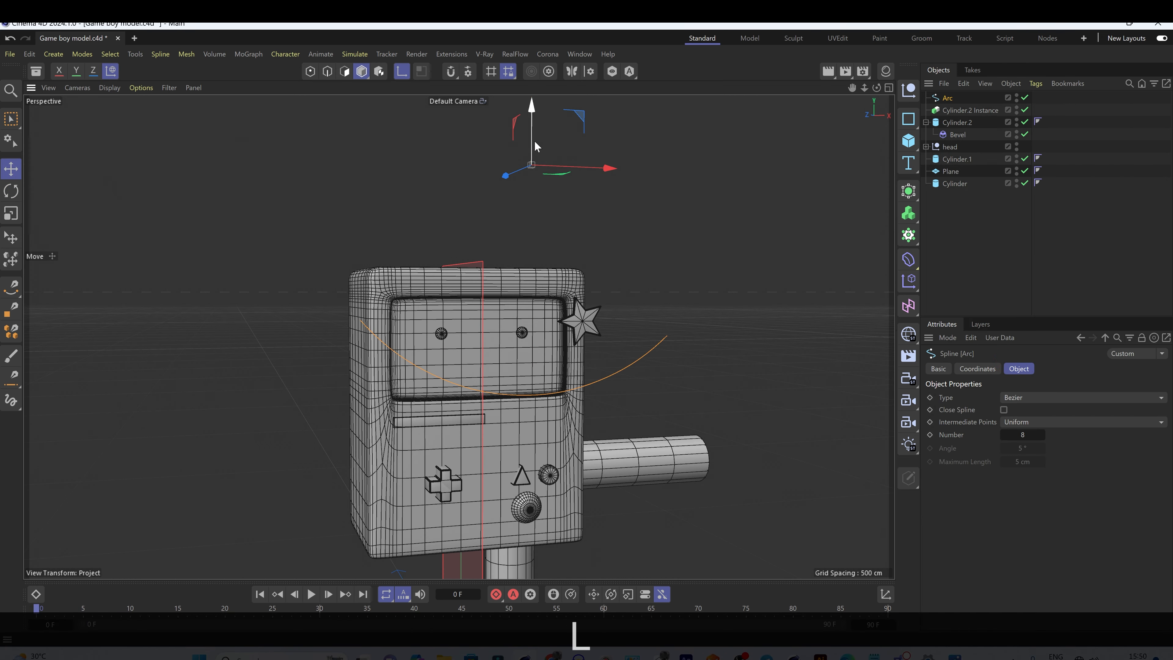
click(396, 72)
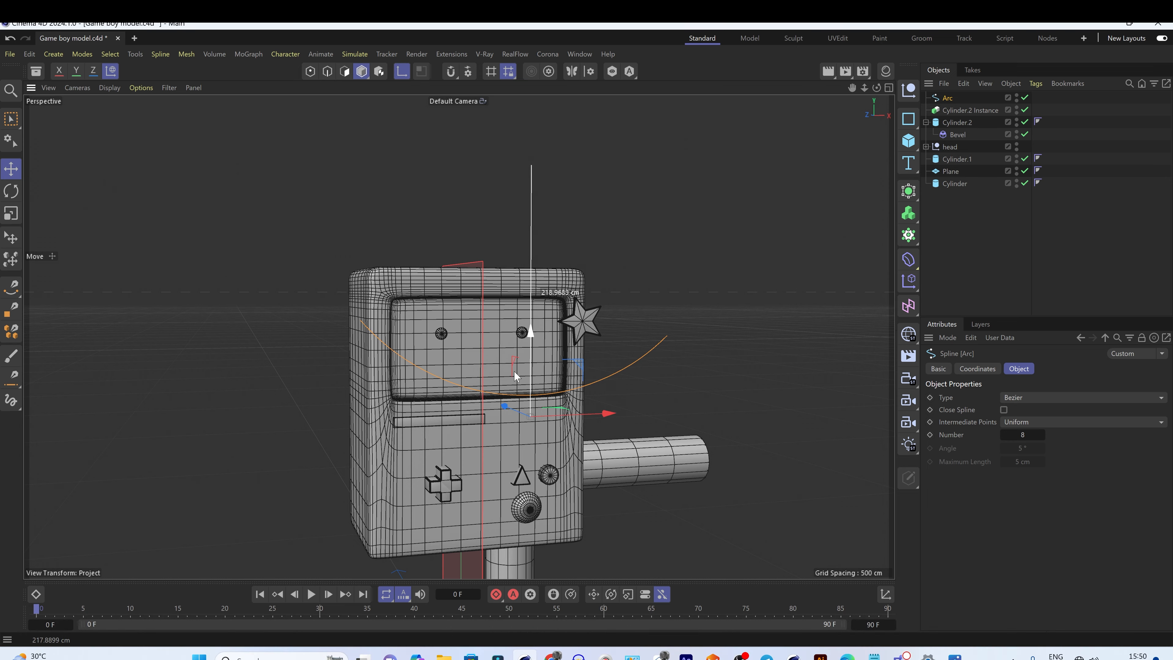
alt+drag(502, 395, 475, 405)
key(l)
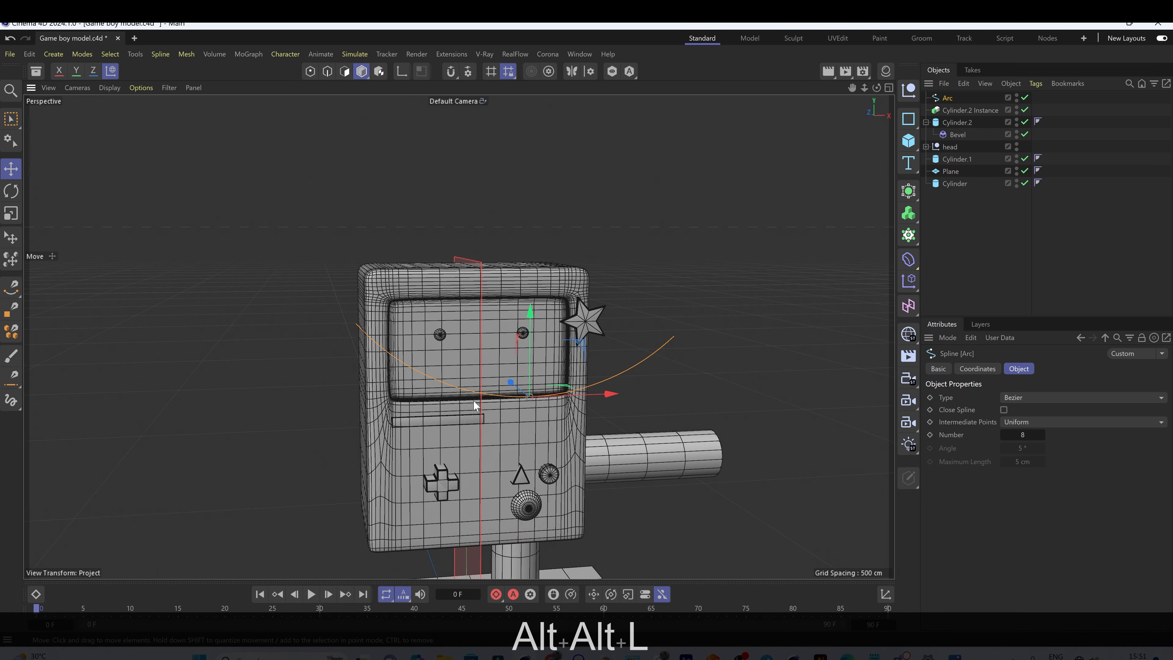
Step: Centre the smile arc on the head's screen and scale it down to fit just below and between the eyes
scroll(511, 389, up, 3)
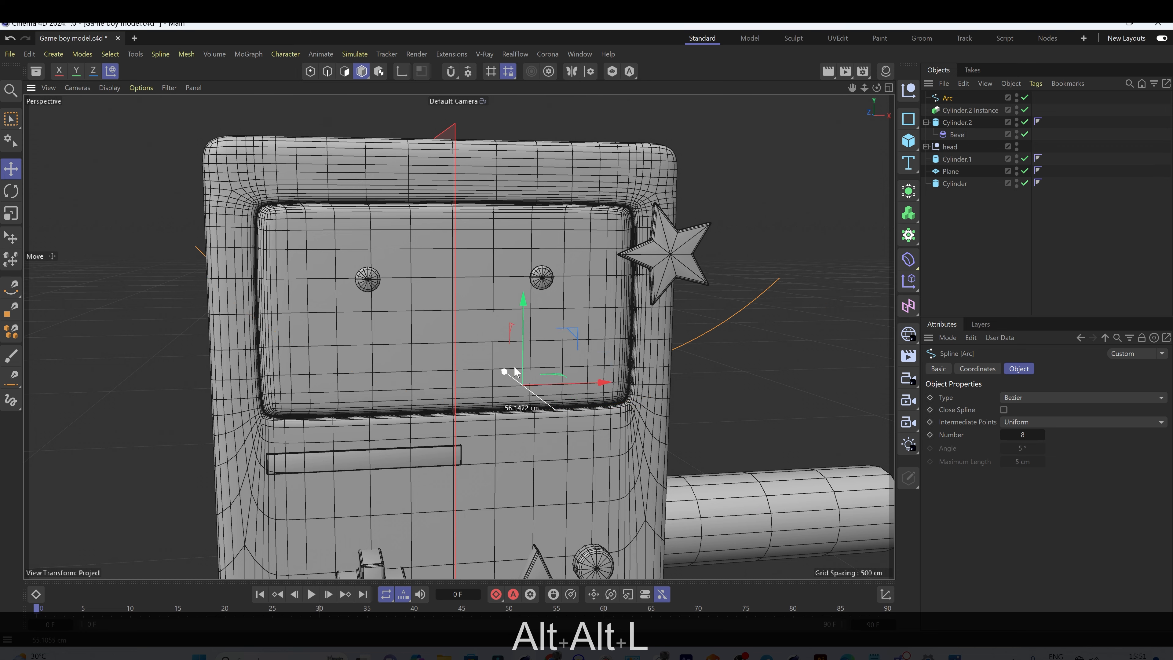
drag(514, 368, 573, 399)
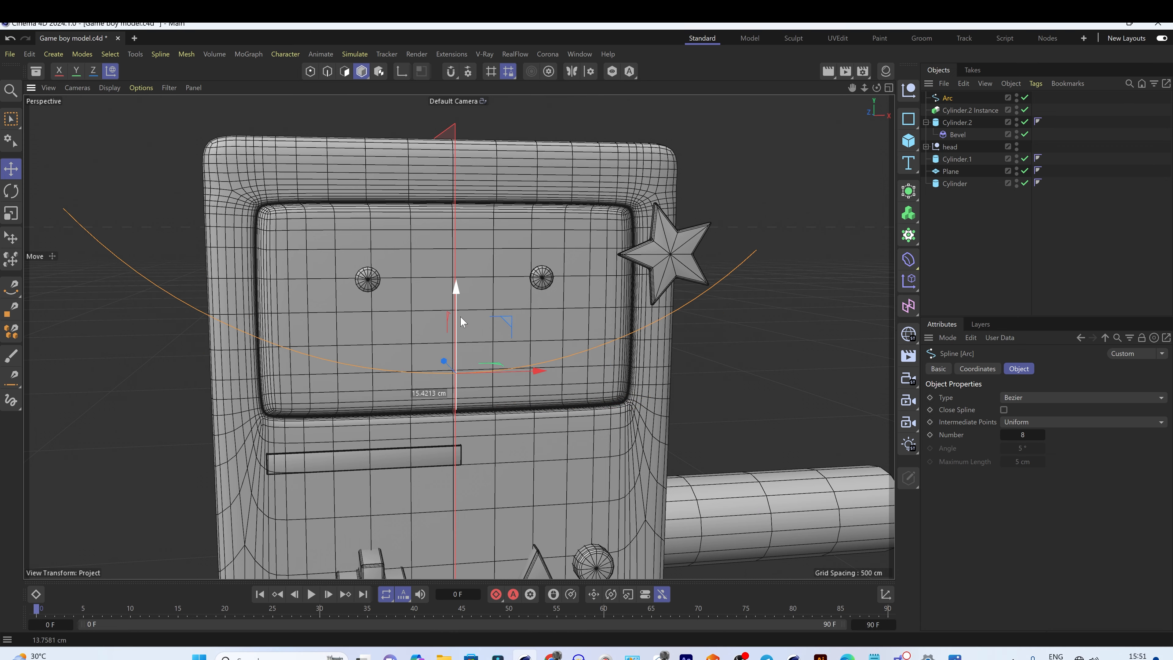
alt+drag(461, 316, 402, 259)
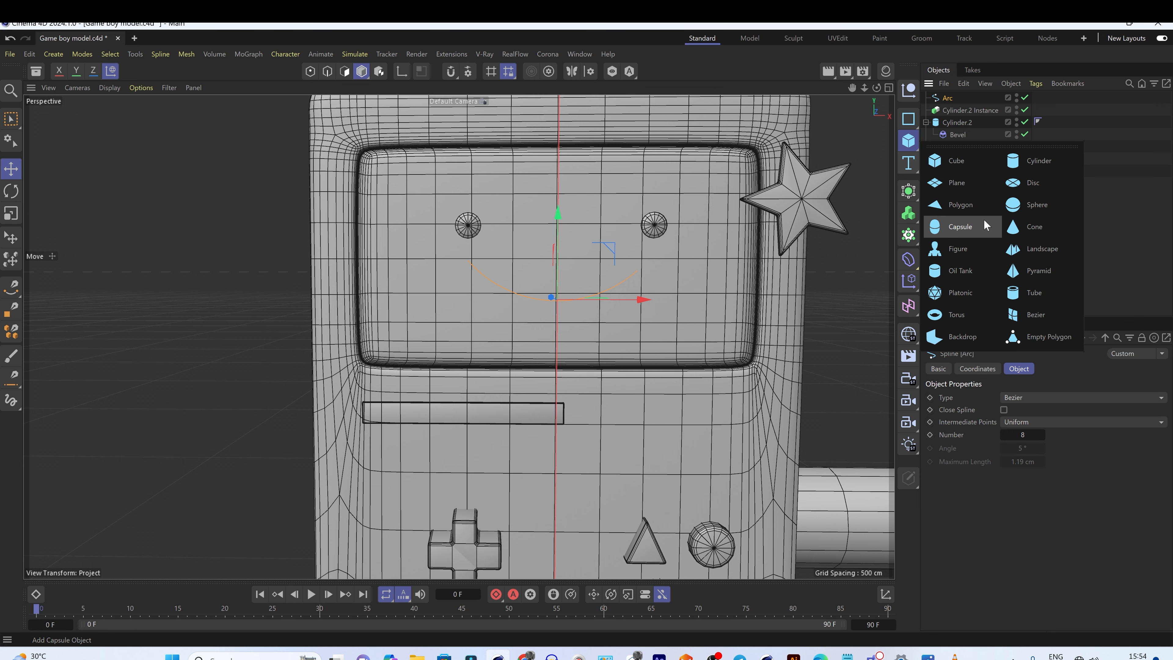
Step: Add a Capsule primitive, stretch its height to about 314 cm and place it in front of the head's screen
click(984, 221)
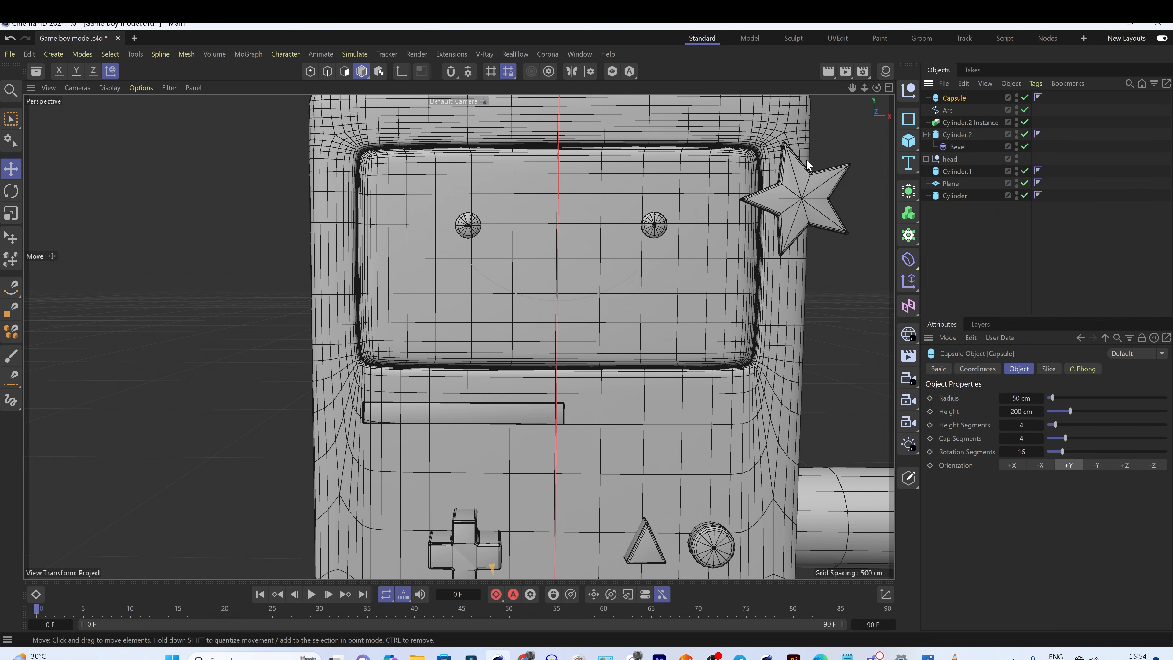
alt+drag(619, 300, 693, 323)
scroll(693, 323, down, 6)
drag(621, 526, 580, 532)
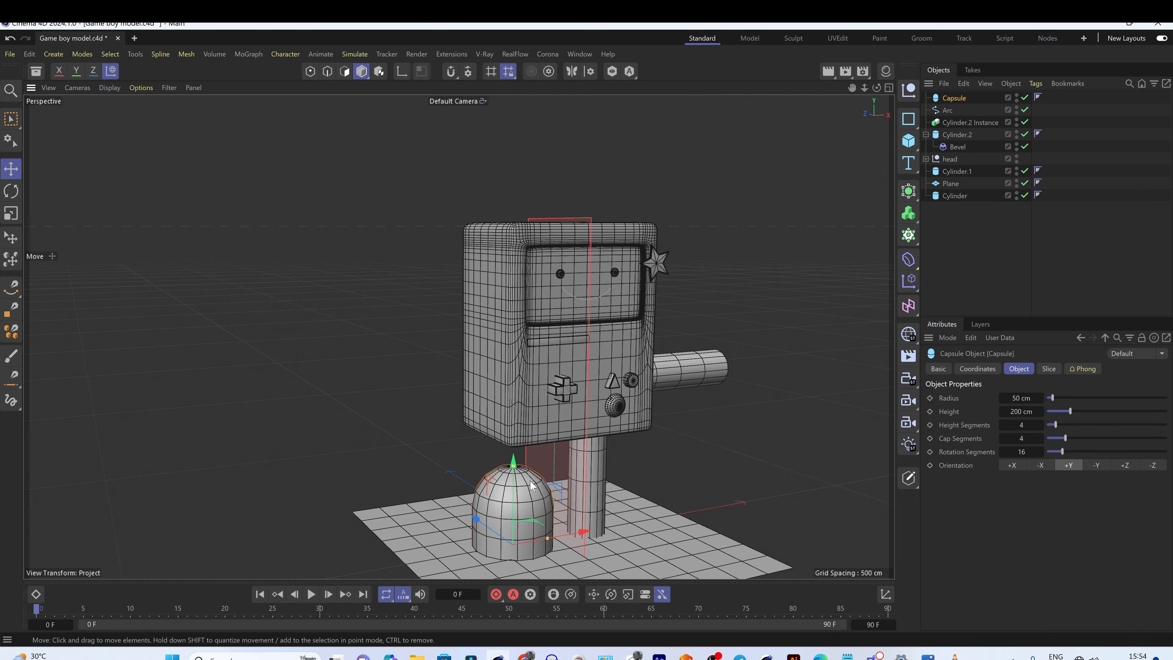
drag(514, 467, 514, 397)
drag(511, 531, 591, 281)
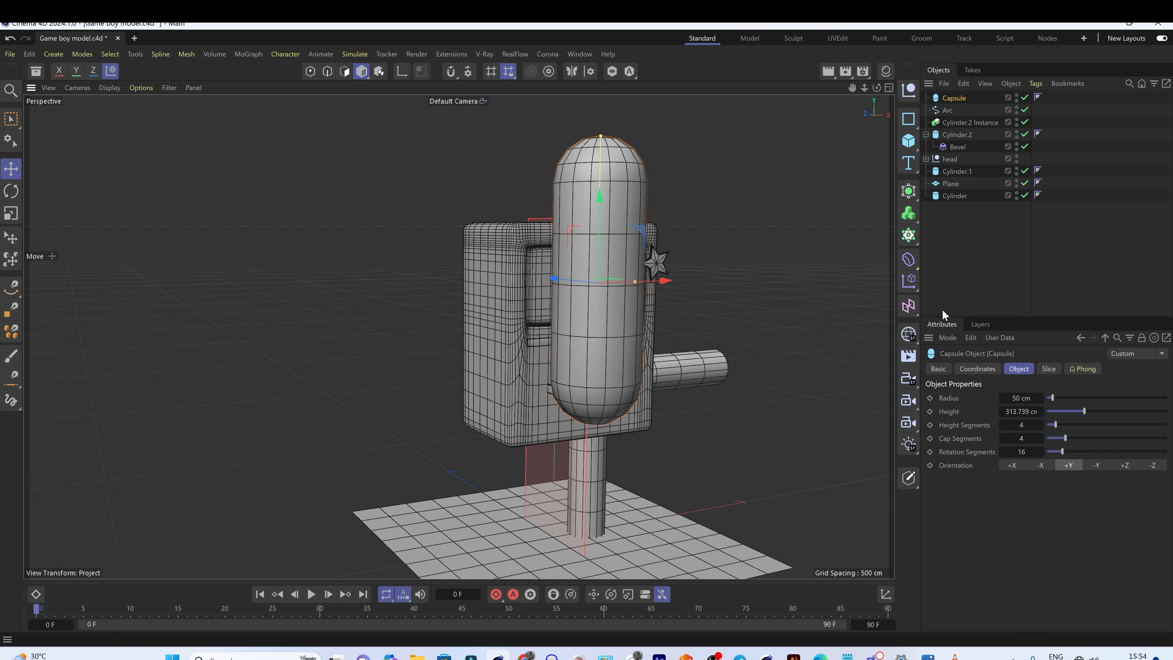
Step: Add a Spline Wrap deformer as a child of the capsule and assign the Arc as its spline
drag(912, 260, 974, 555)
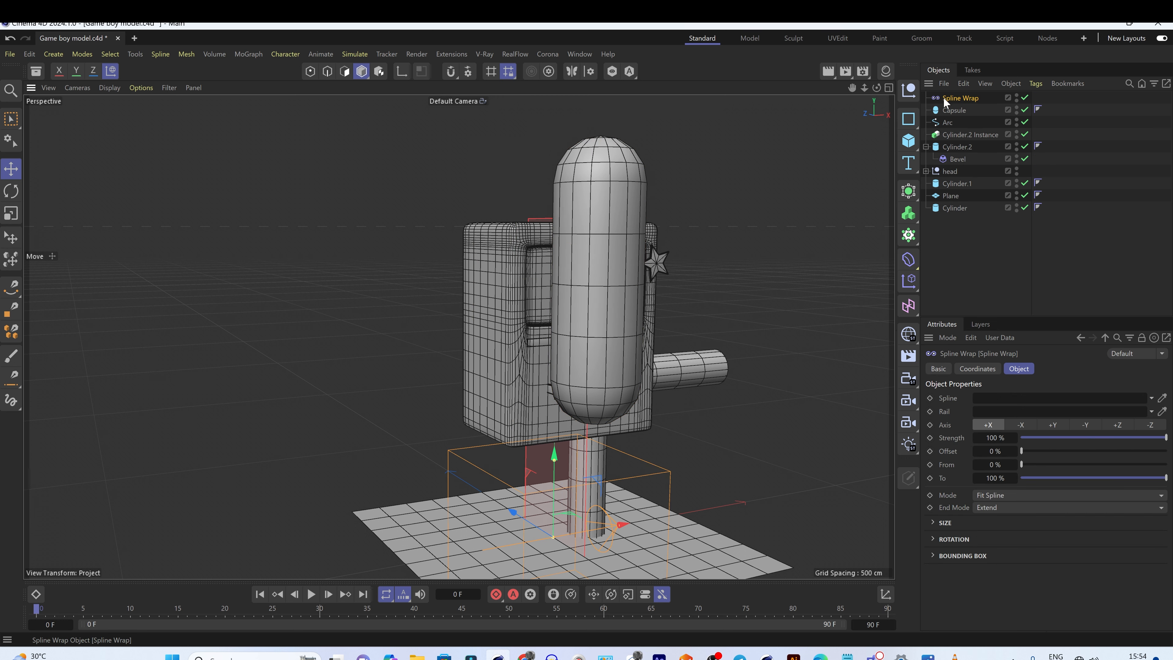
drag(950, 112, 948, 111)
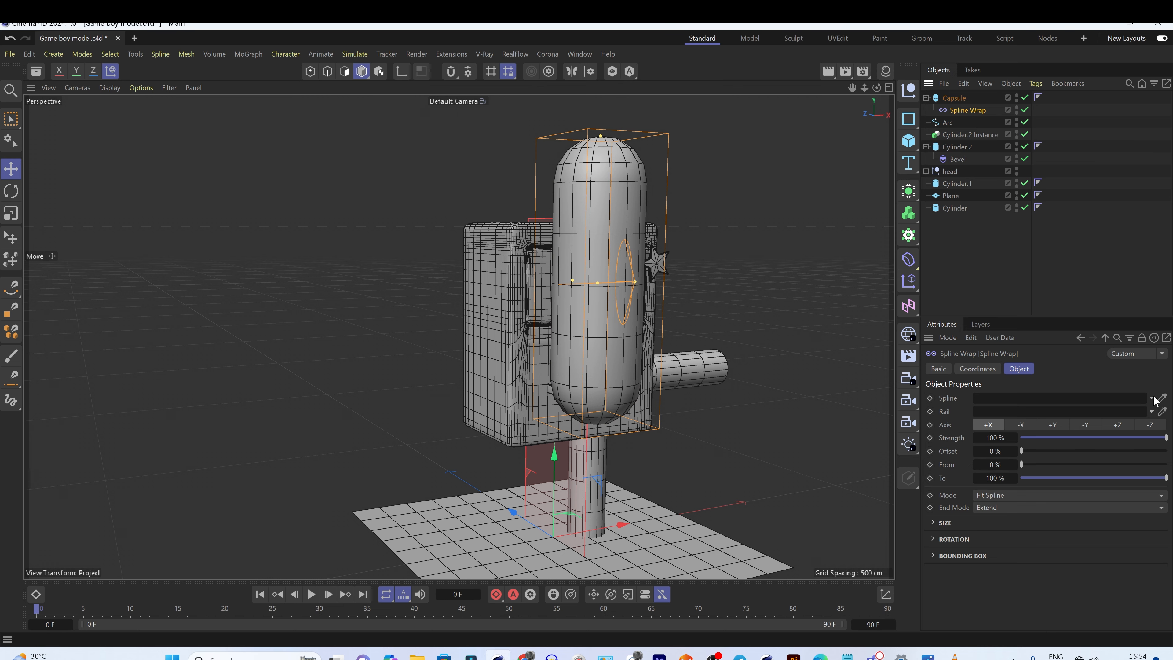
click(944, 123)
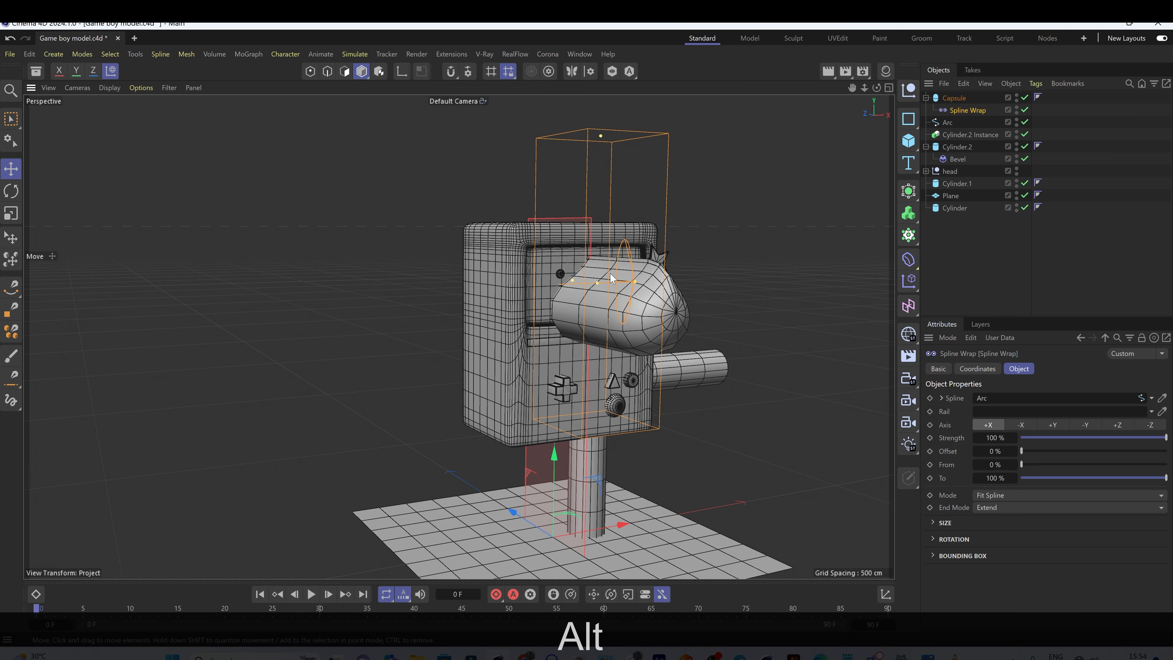
Step: Try different wrap axes for the Spline Wrap and set its axis to -Y
alt+right_drag(620, 292, 674, 292)
alt+drag(620, 292, 553, 308)
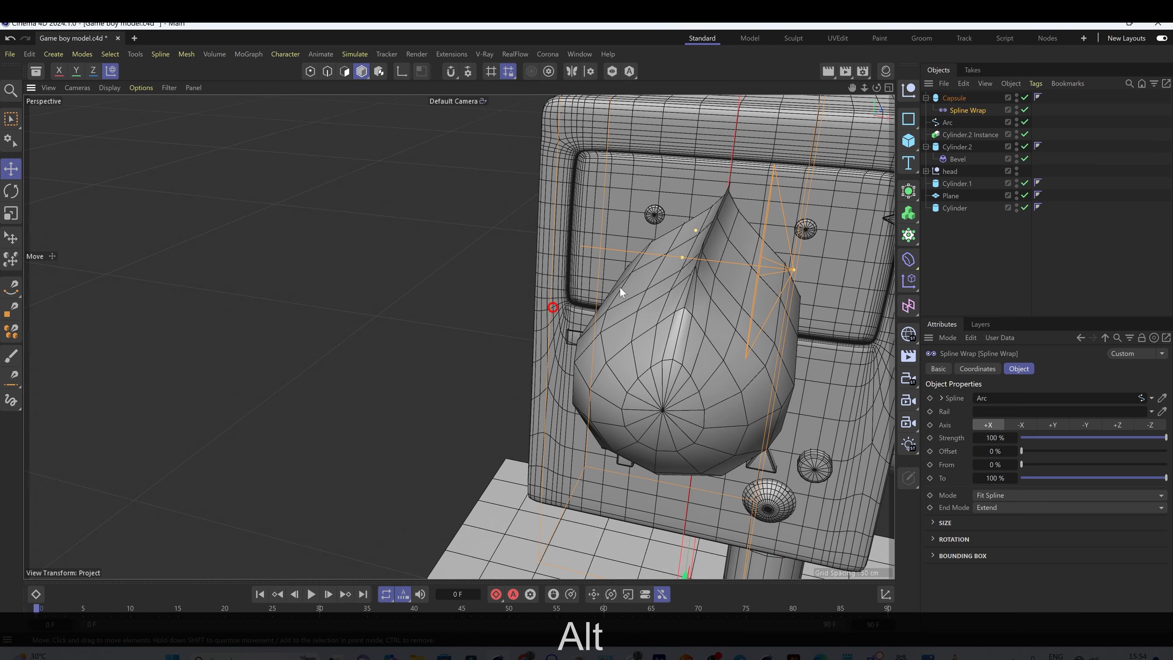
click(1046, 420)
click(1118, 424)
click(1053, 425)
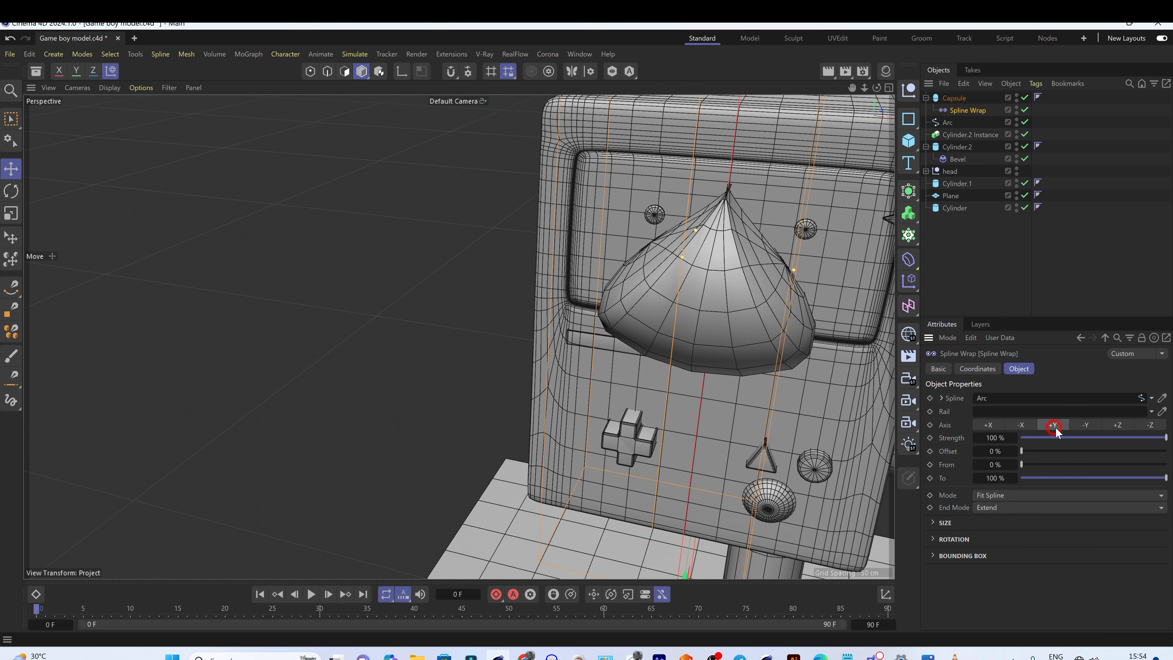
click(1034, 425)
click(1073, 425)
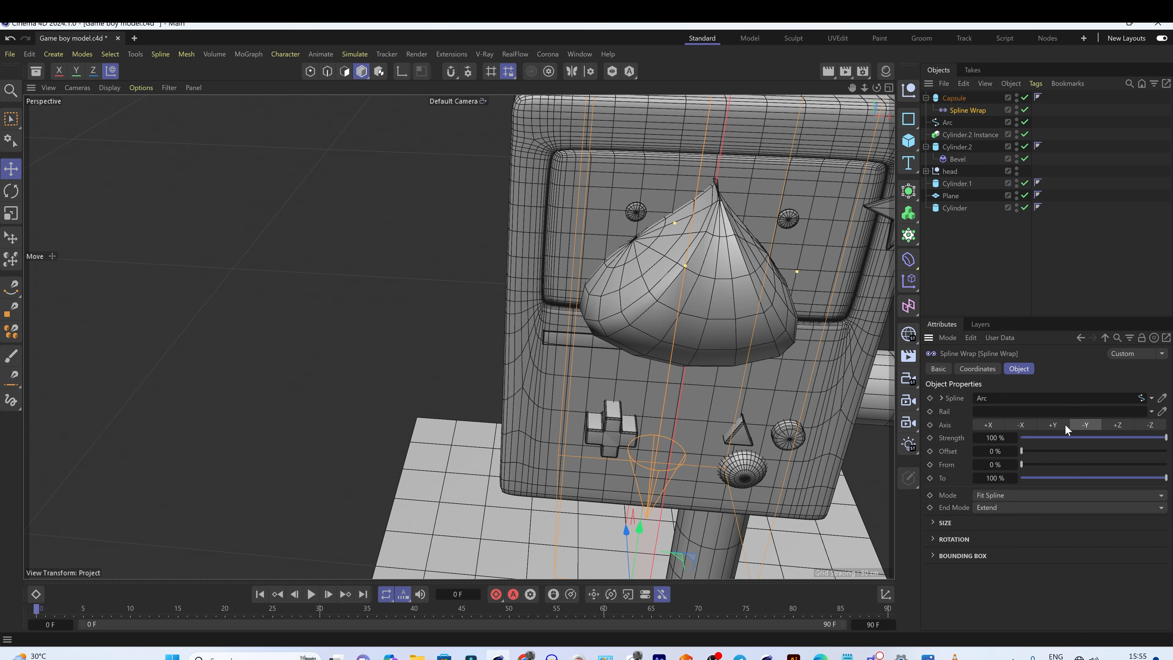
Step: Set the capsule's radius to 4 cm, its height segments to 18 and its height to about 70 cm
click(954, 98)
drag(1043, 403, 1028, 405)
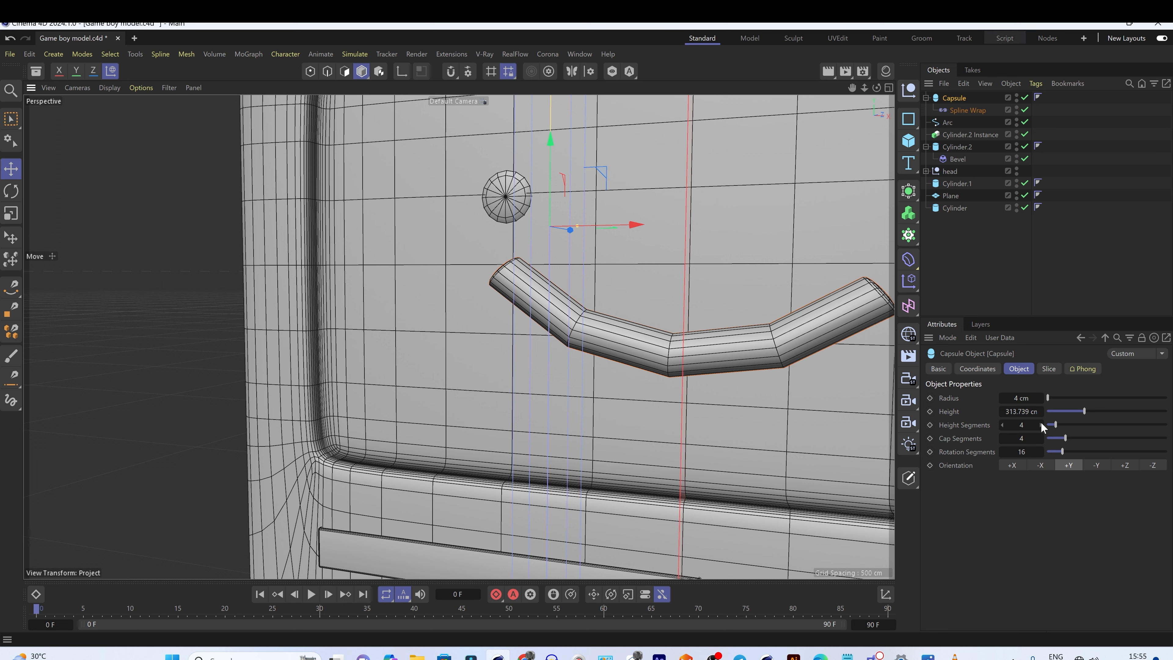
drag(1042, 423, 1042, 423)
key(ctrl+z)
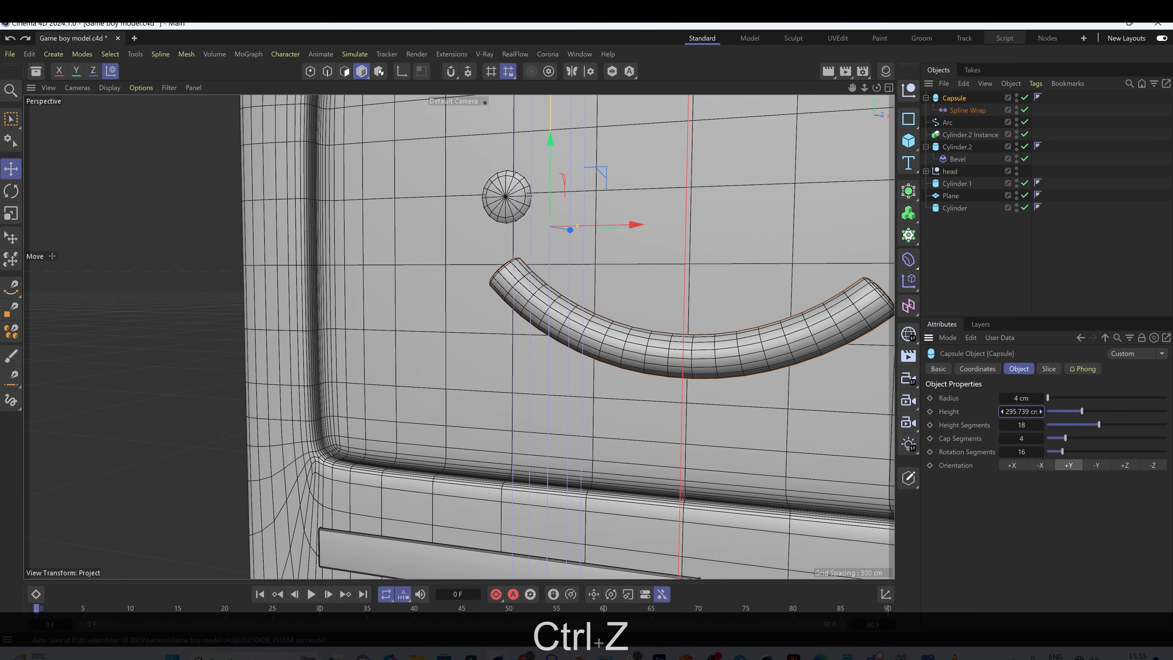
drag(1041, 411, 1041, 415)
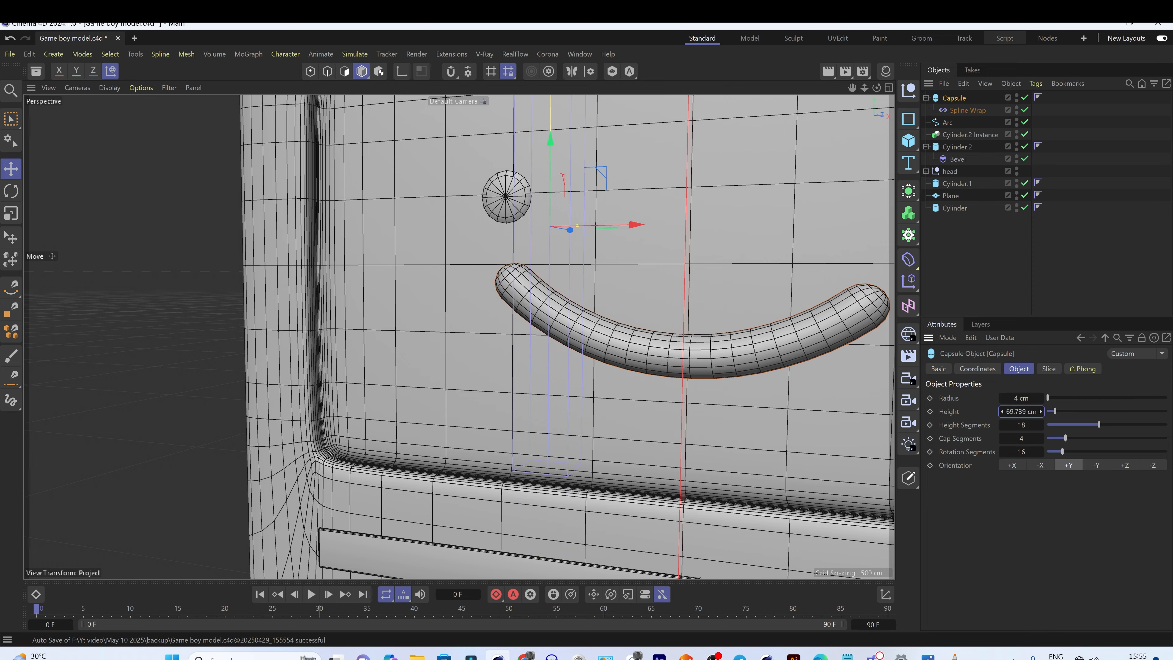
mouse_move(804, 352)
alt+mouse_down()
mouse_move(652, 367)
mouse_move(831, 265)
mouse_move(817, 326)
mouse_move(829, 325)
mouse_move(817, 254)
mouse_move(778, 314)
mouse_move(762, 280)
mouse_move(792, 302)
mouse_move(801, 358)
alt+mouse_up()
click(959, 111)
click(942, 123)
key(r)
key(e)
key(r)
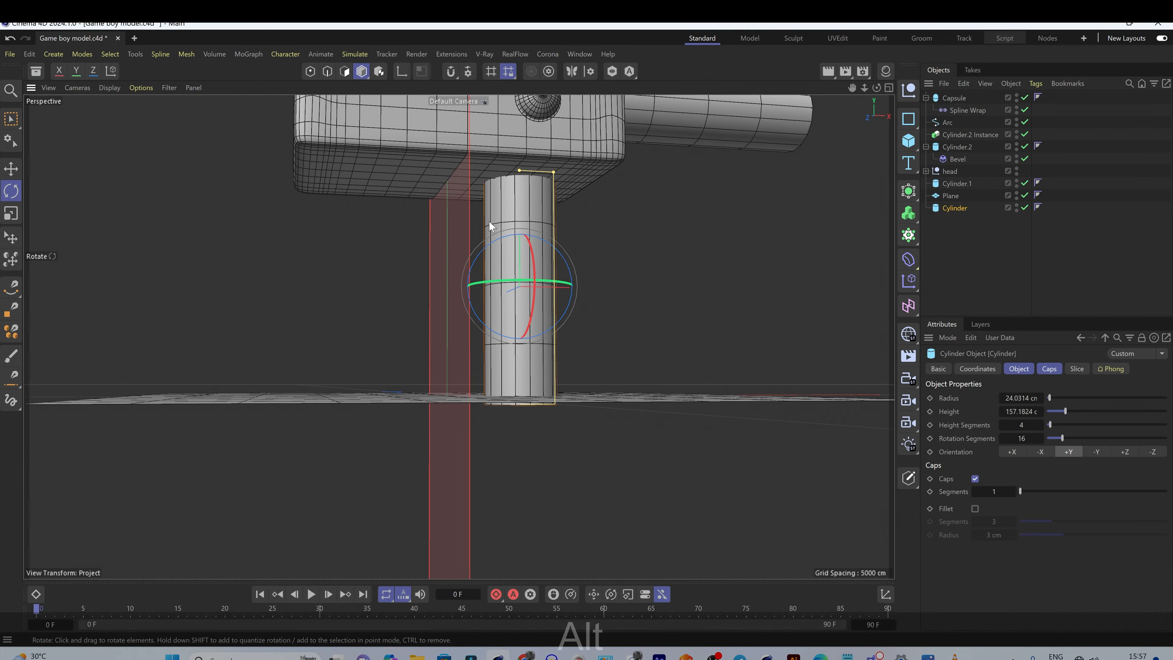
Step: Shorten the leg cylinder's height to about 115 cm, move it up under the body and rename it feets
alt+drag(489, 220, 528, 160)
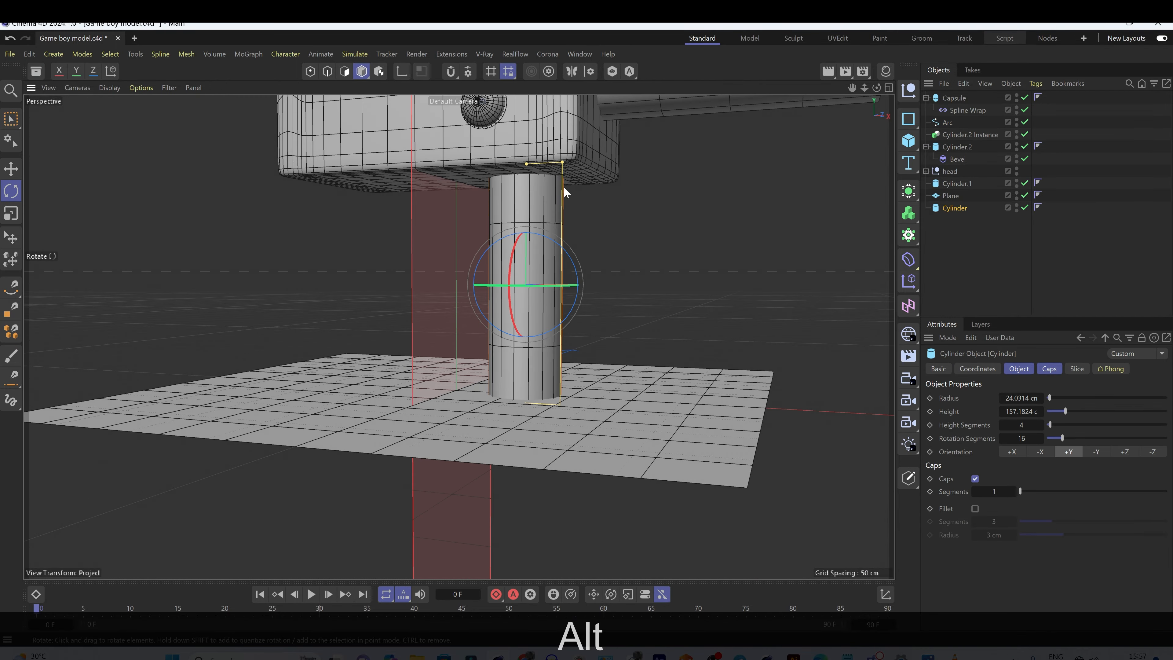
key(e)
drag(527, 249, 527, 179)
click(956, 207)
key(Return)
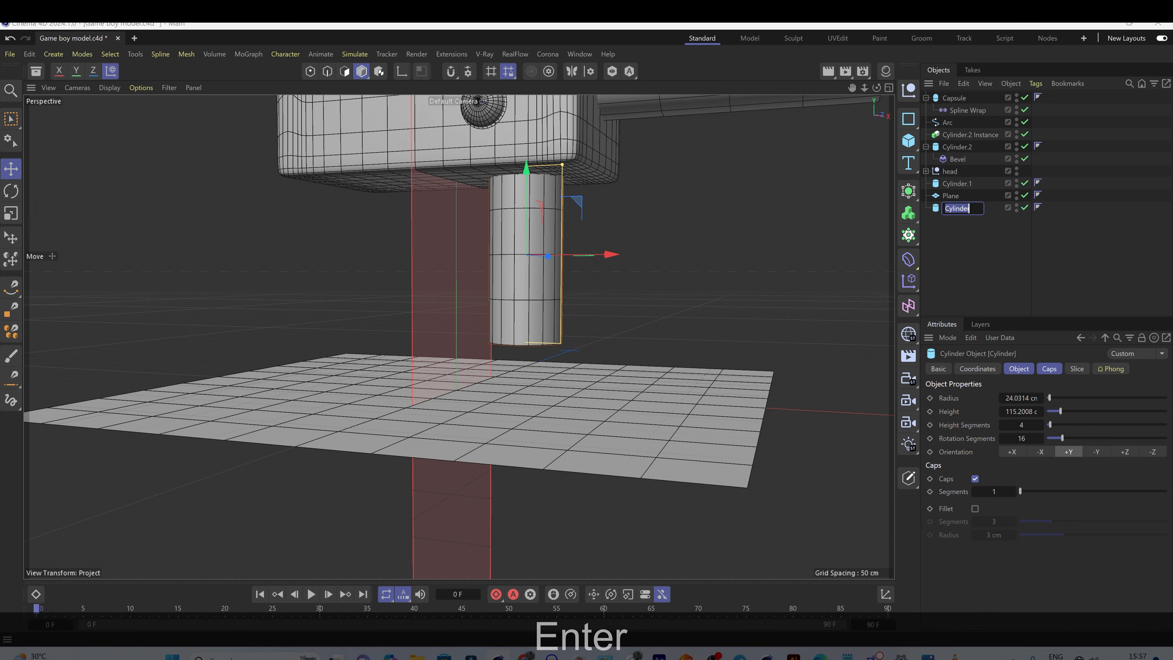
text(feets)
key(Return)
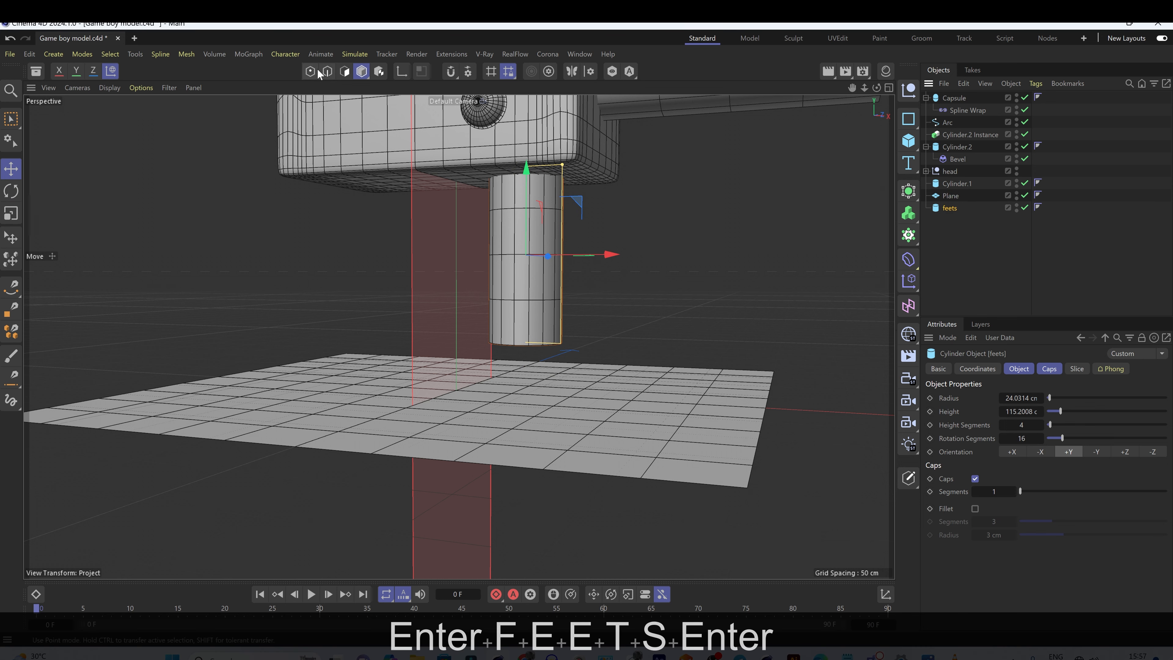
Step: Make the feets cylinder editable, select its bottom cap polygons and extrude them about 12.5 cm
key(c)
click(327, 71)
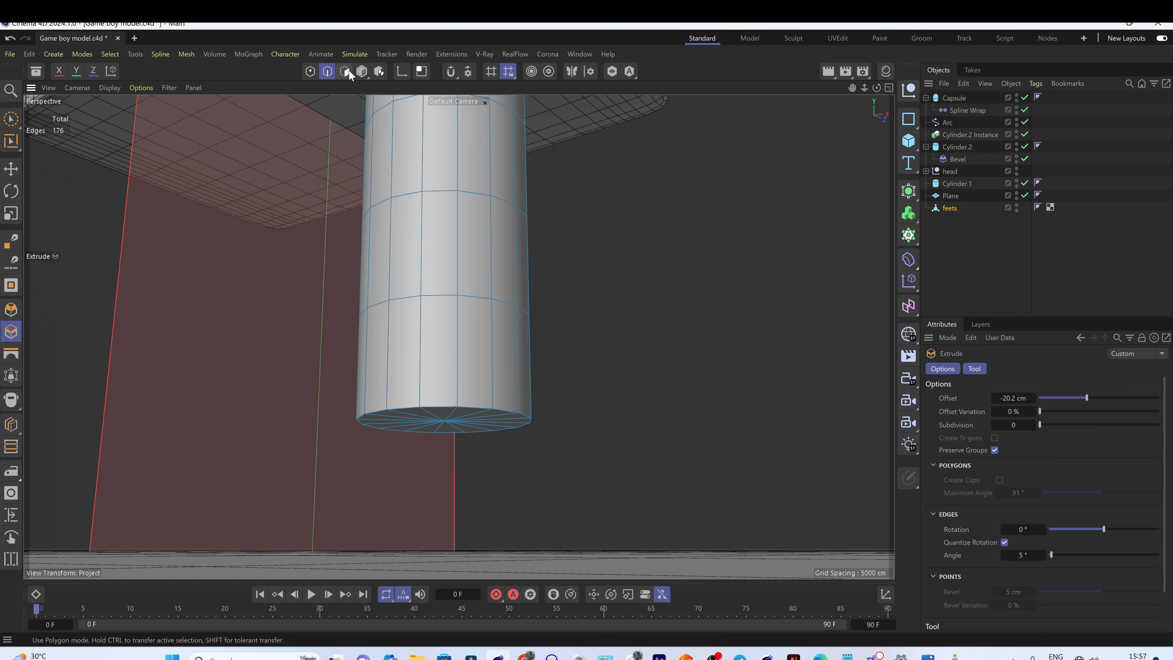
click(345, 71)
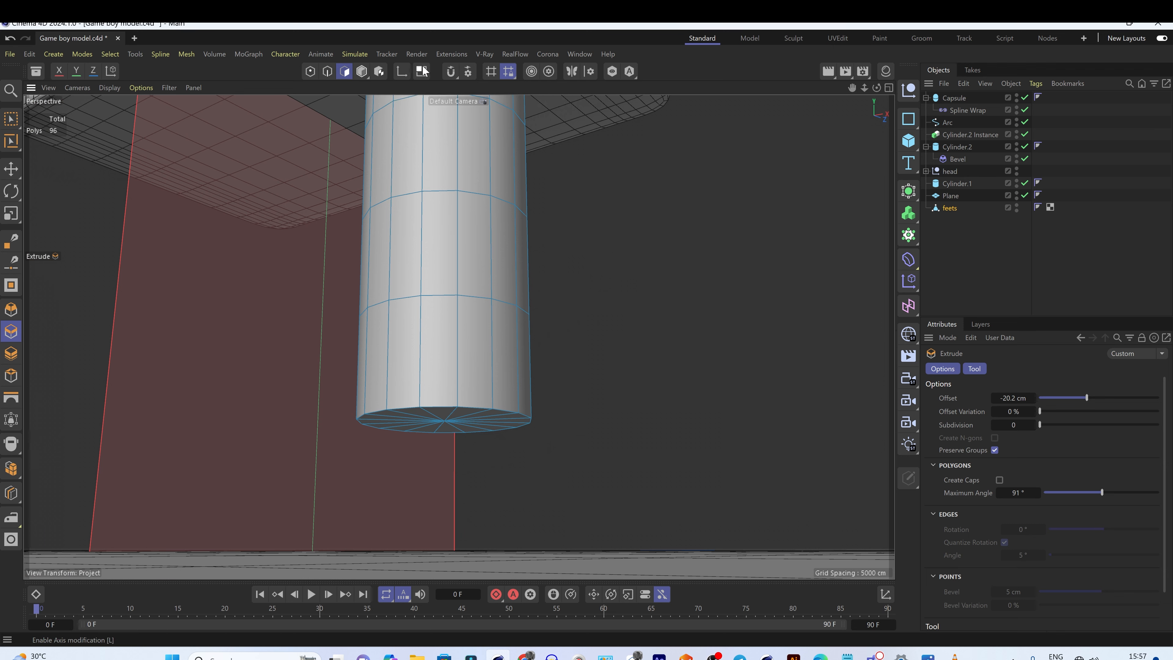
key(u)
key(l)
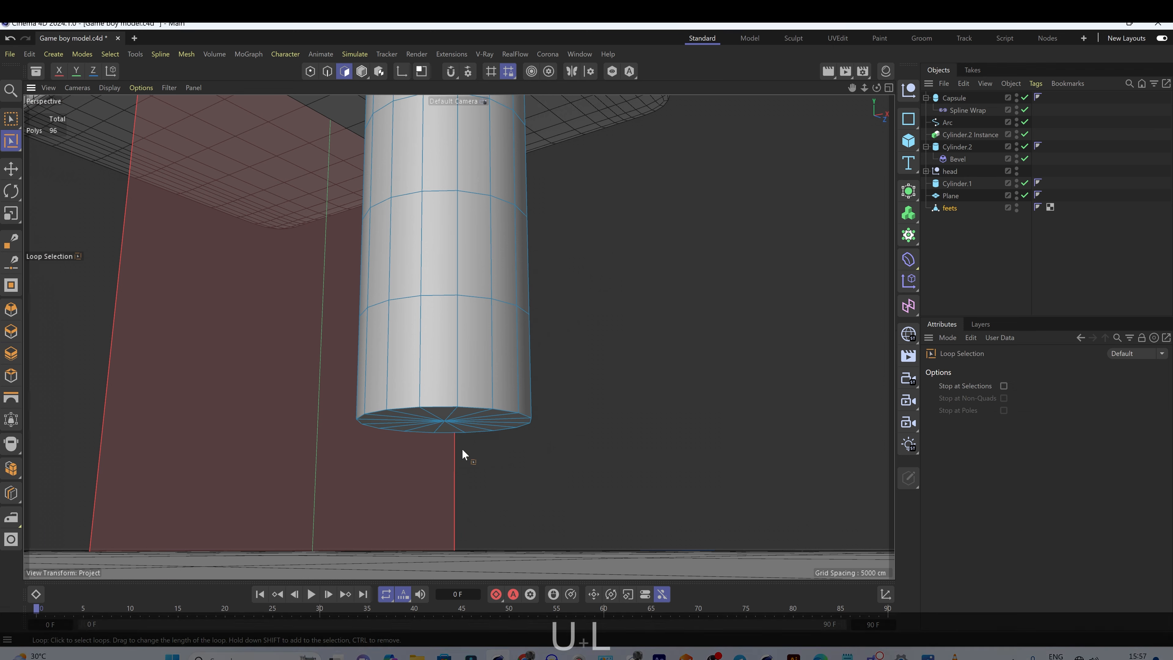
click(476, 418)
key(d)
drag(462, 314, 513, 312)
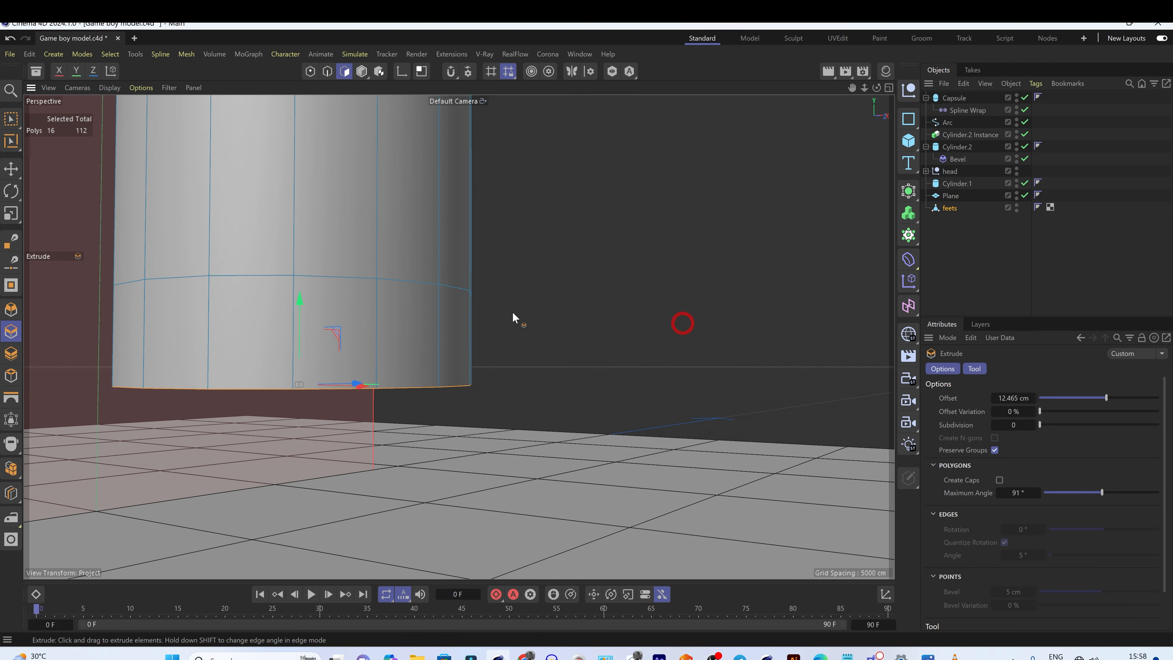
Step: Rotate the leg's bottom polygons to slant toward the front and shift them slightly
scroll(514, 313, down, 6)
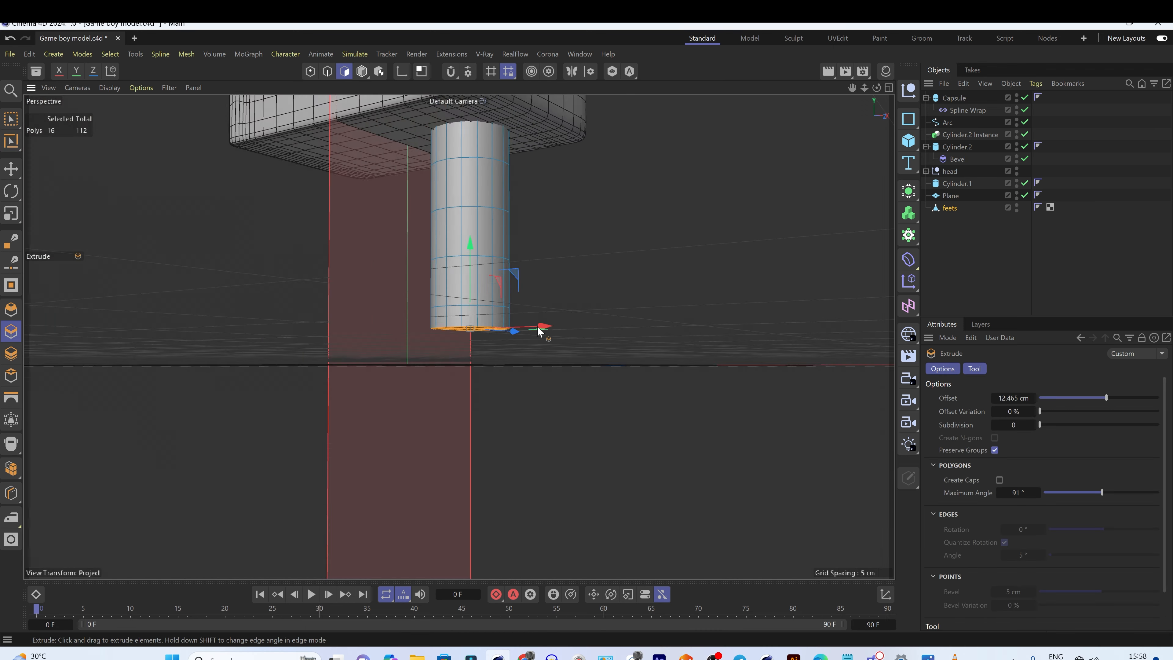
drag(535, 268, 491, 351)
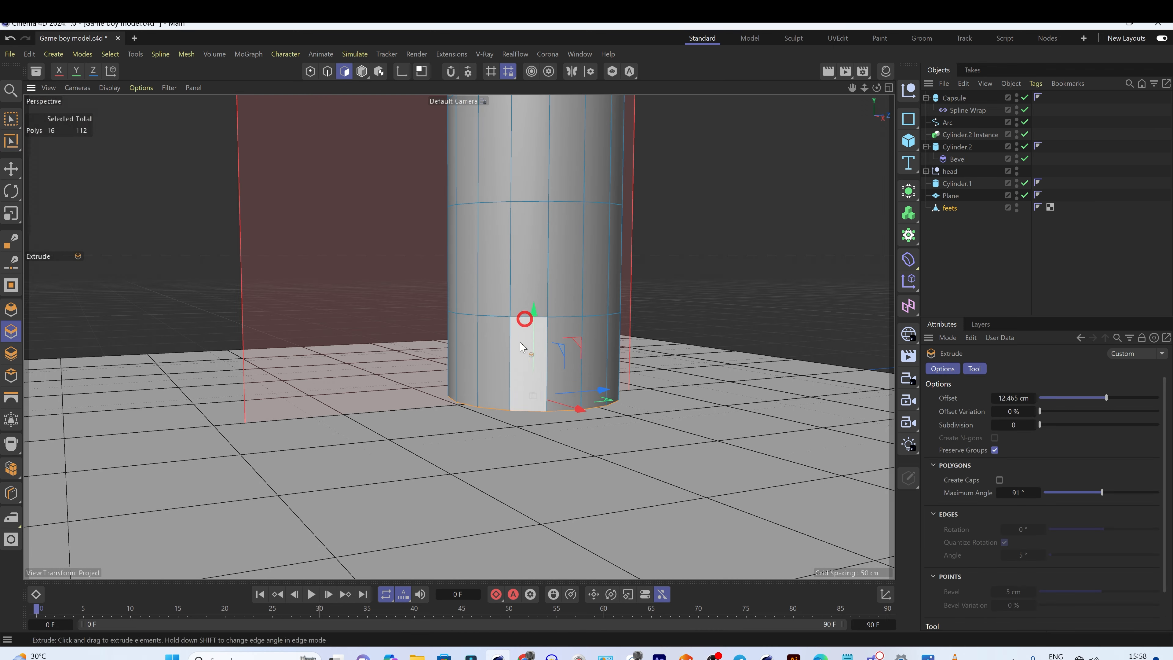
scroll(523, 343, down, 3)
key(r)
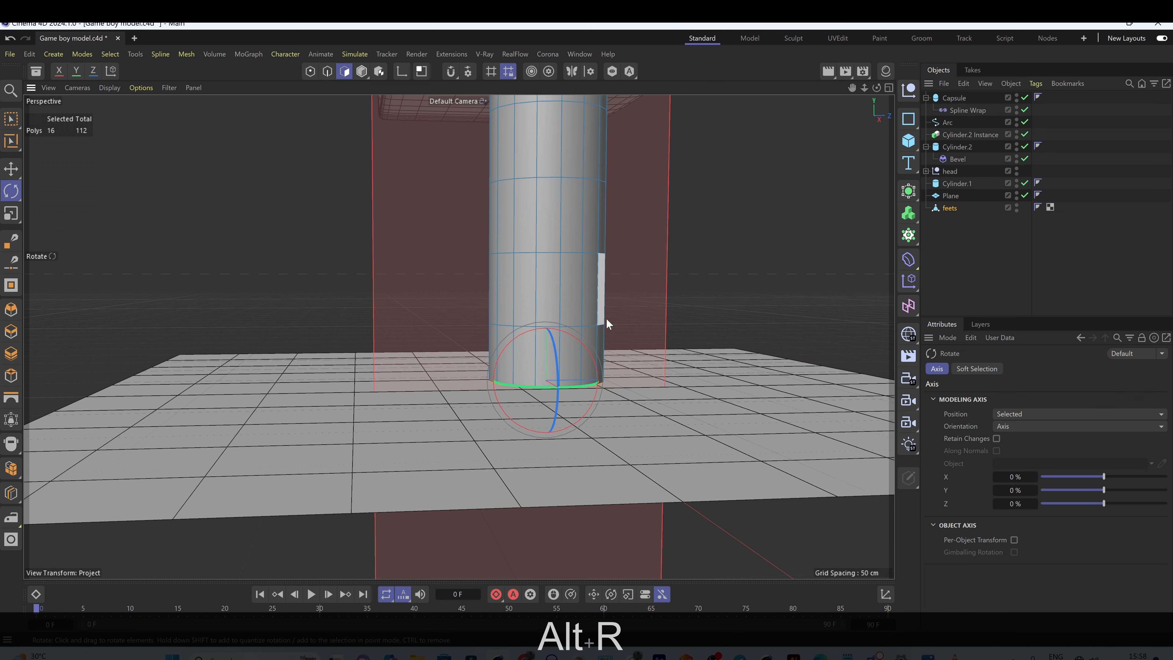
drag(599, 375, 598, 375)
key(e)
drag(545, 342, 541, 325)
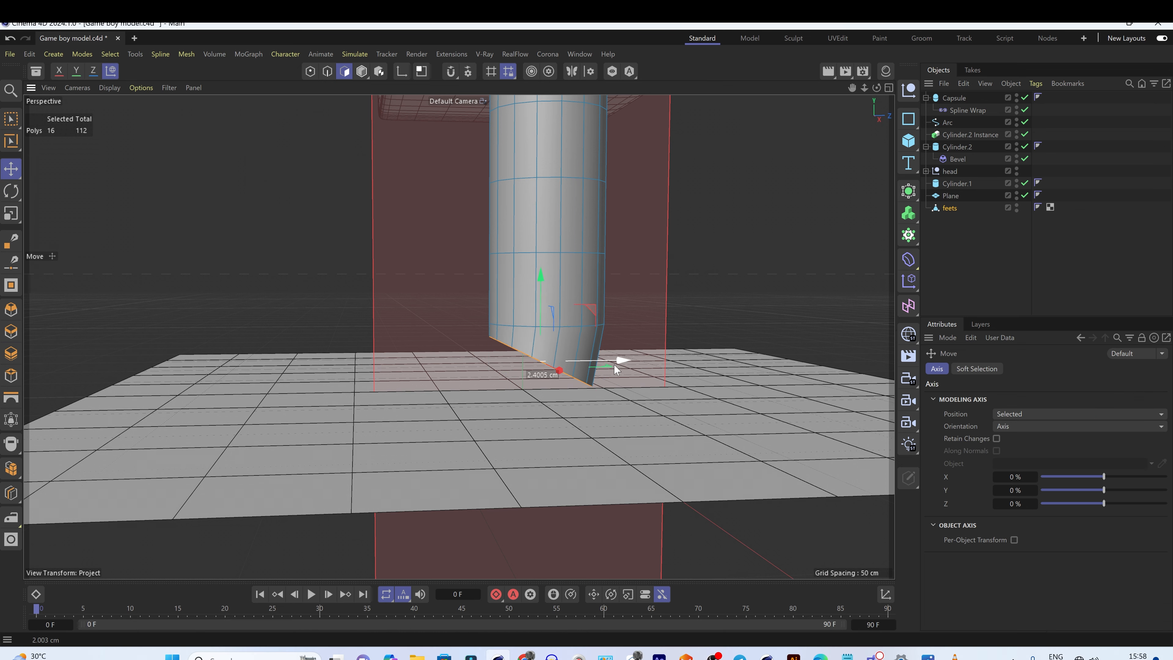
Step: Extrude the slanted end forward to form the foot, try scaling down its front end, and undo the scaling
key(d)
drag(614, 364, 468, 390)
key(r)
key(e)
key(t)
drag(534, 348, 243, 393)
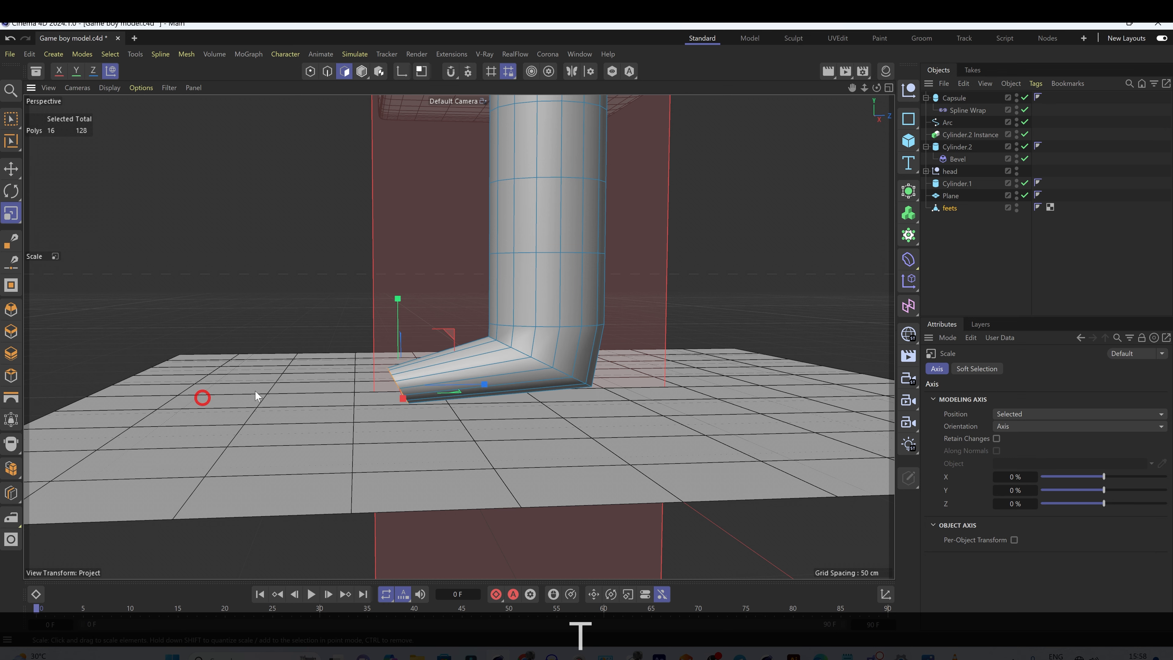
key(ctrl+z)
Step: Reposition and rotate the foot's front end relative to the floor plane
alt+drag(433, 352, 436, 392)
key(e)
drag(380, 319, 379, 301)
scroll(544, 393, up, 2)
key(ctrl+z)
alt+drag(545, 393, 453, 393)
key(r)
key(e)
alt+drag(359, 380, 461, 365)
Step: Add two loop cuts across the foot between the ankle and the toe end
key(l)
click(347, 375)
key(u)
key(l)
click(327, 70)
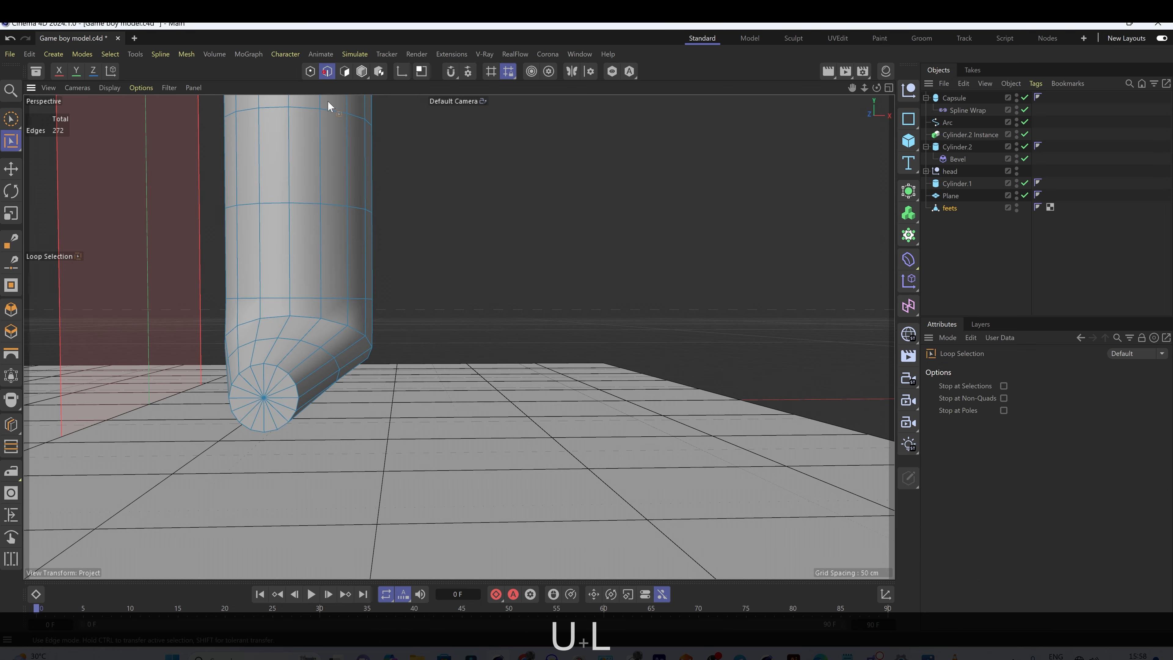
click(333, 352)
alt+drag(332, 351, 274, 325)
key(k)
key(l)
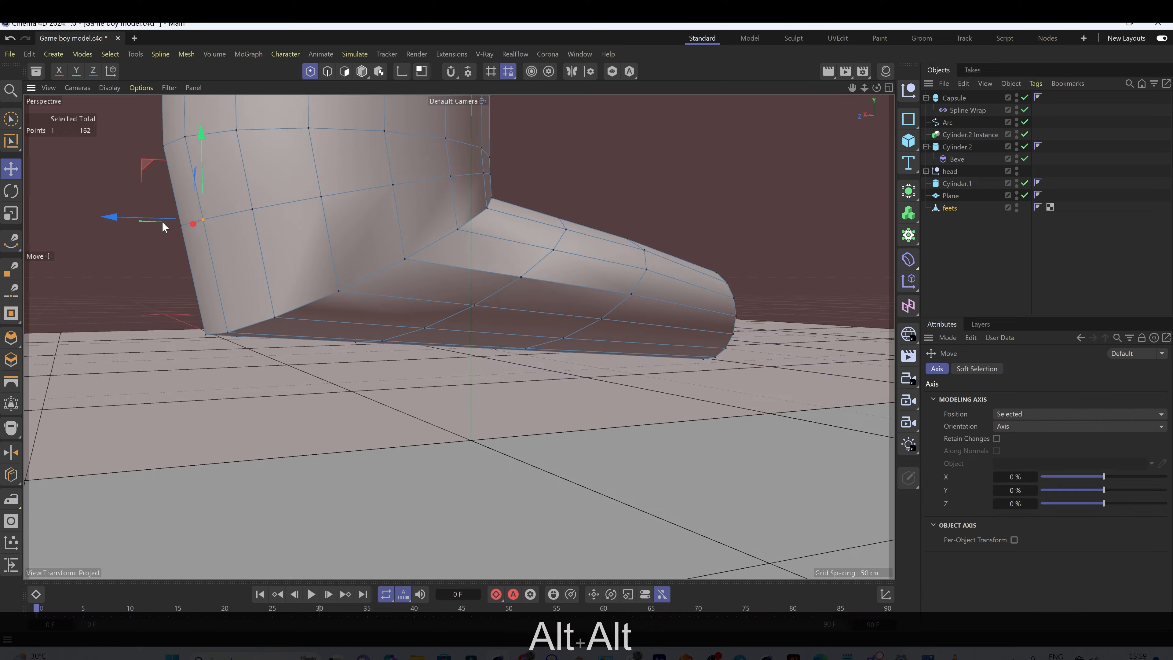
Step: Select the five points around the back of the heel and pull them outward to round it
alt+drag(162, 226, 487, 315)
drag(487, 314, 830, 422)
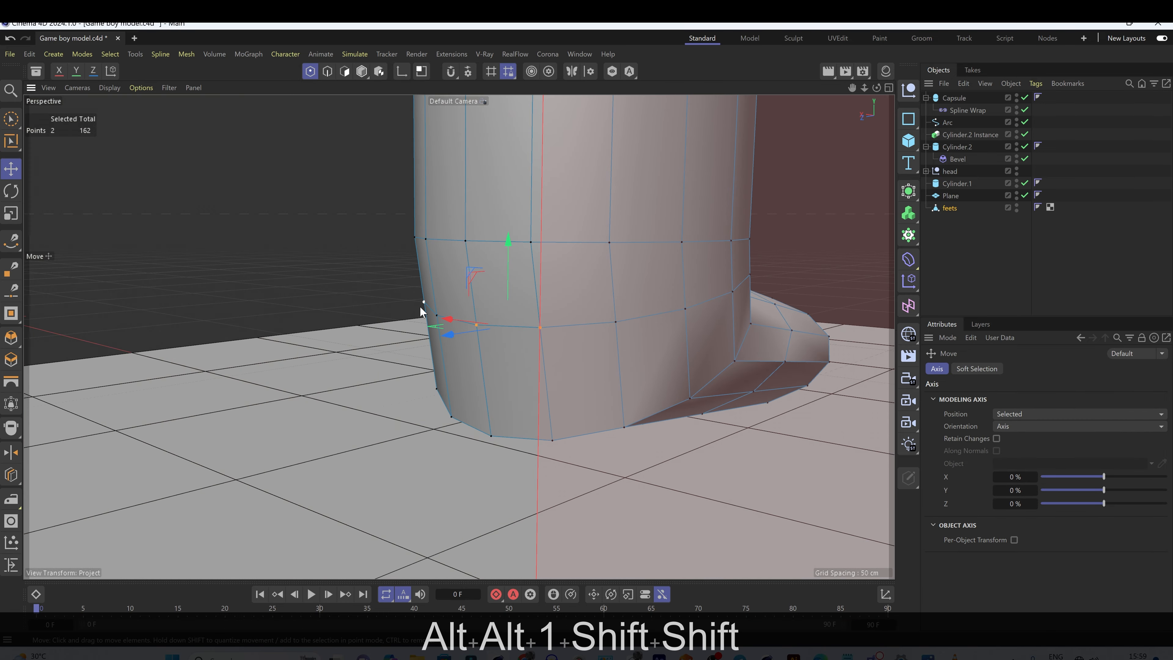
shift+click(616, 324)
alt+drag(615, 328, 444, 321)
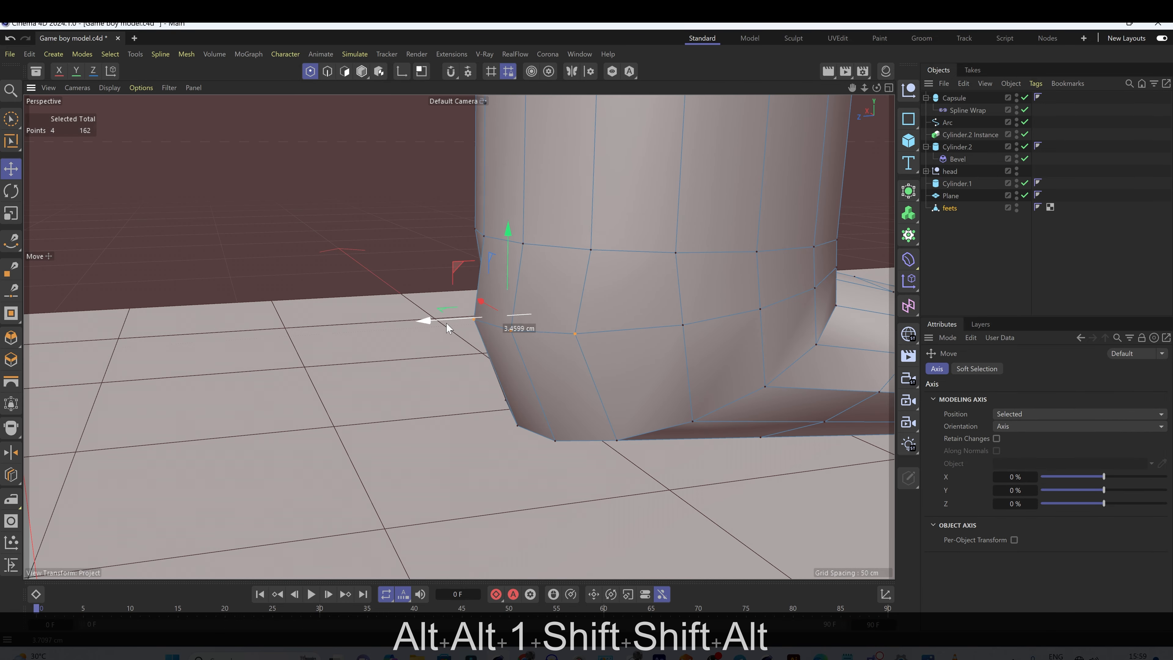
key(ctrl+z)
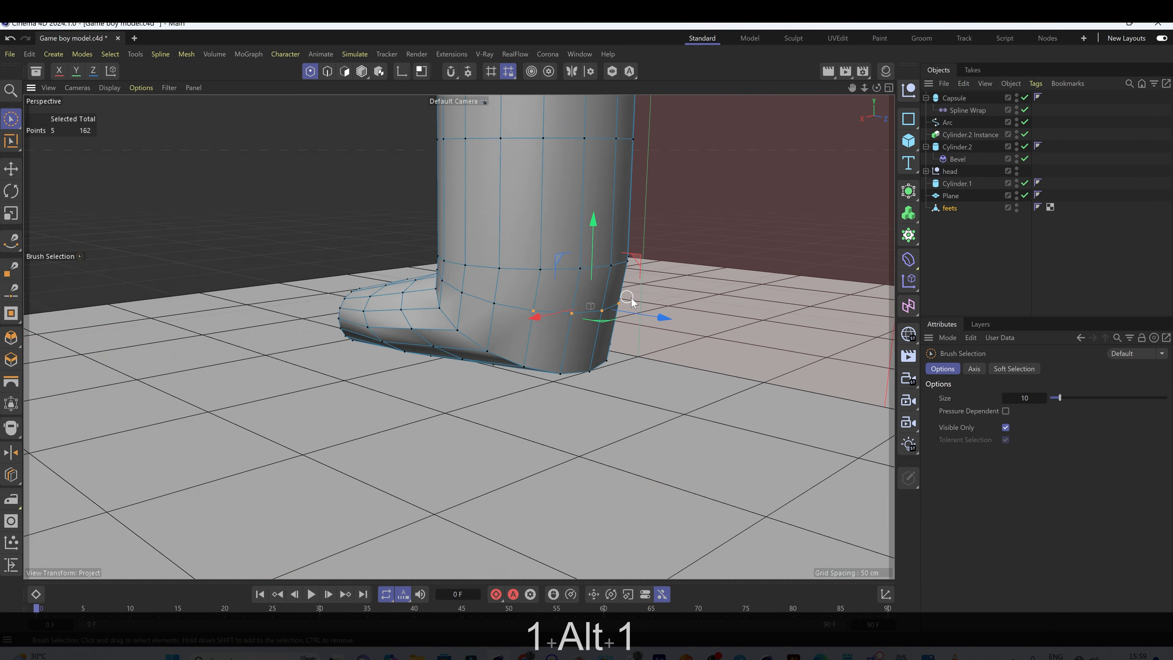
scroll(630, 302, up, 3)
mouse_move(534, 306)
alt+mouse_down()
mouse_move(575, 289)
mouse_move(643, 310)
alt+mouse_up()
drag(643, 310, 647, 310)
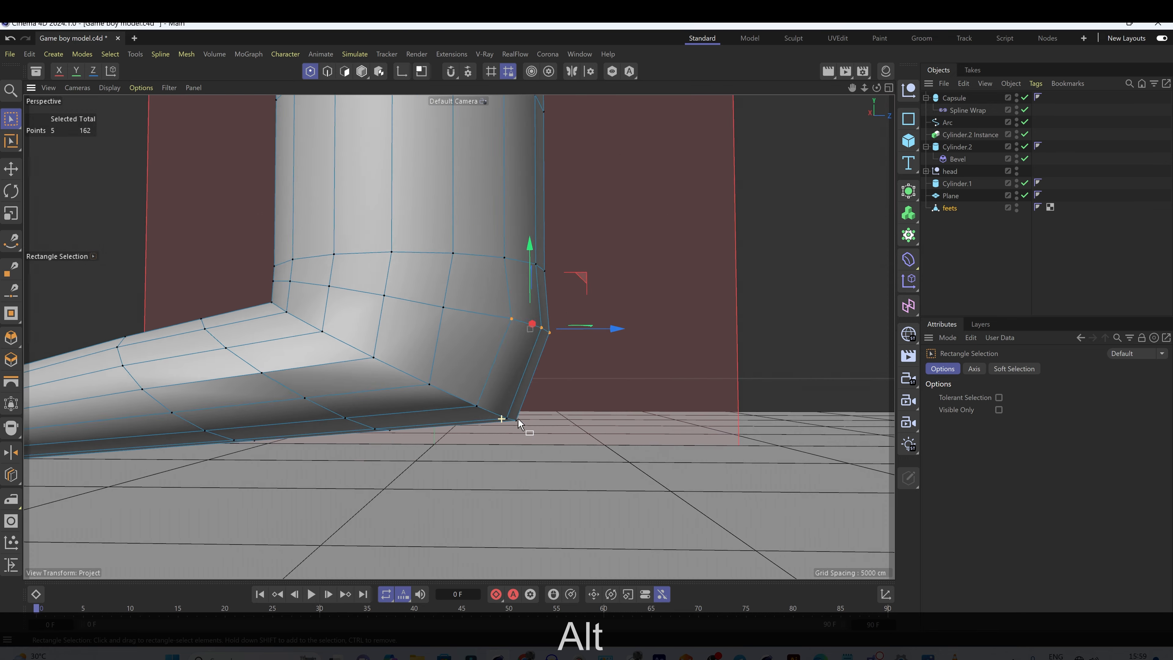
Step: Move the five points at the front ankle crease toward the toe and slightly down
alt+drag(518, 422, 483, 425)
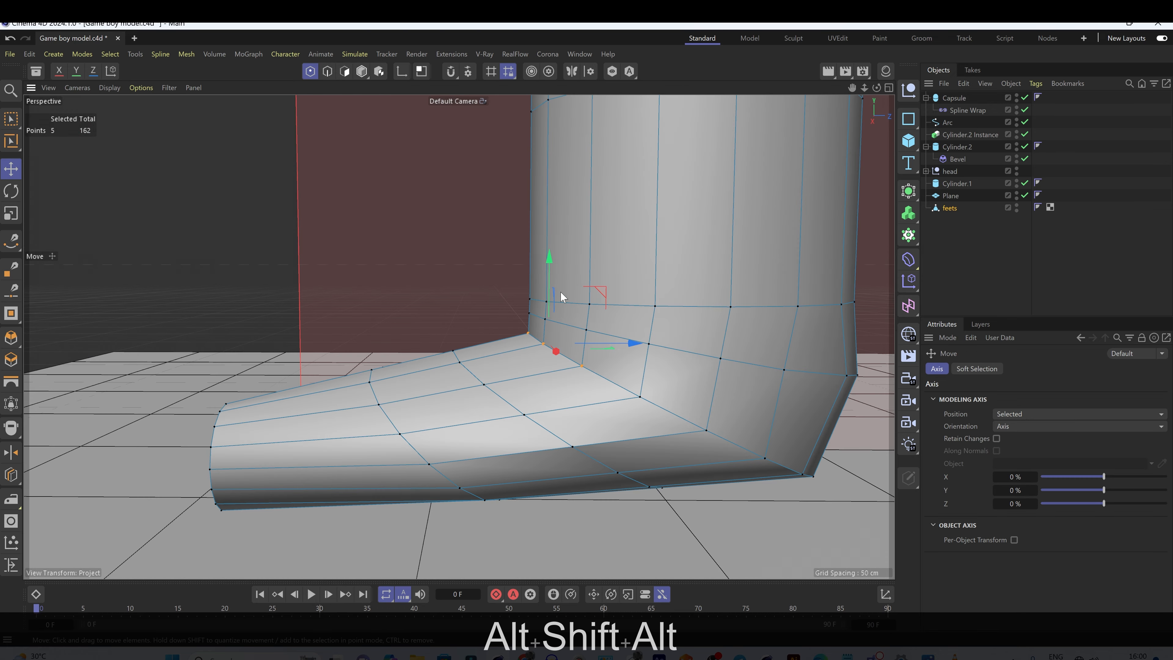
drag(604, 345, 584, 344)
drag(526, 272, 523, 281)
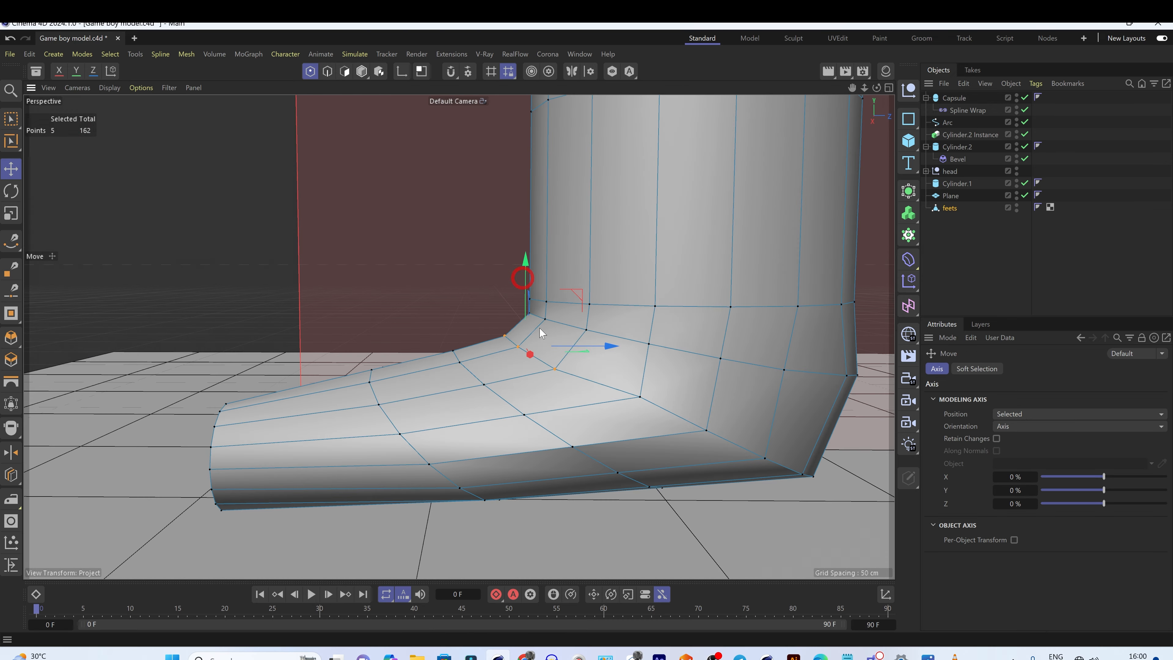
Step: Pull the centre point of the toe cap forward to form a pointed tip
alt+drag(543, 333, 751, 345)
click(423, 471)
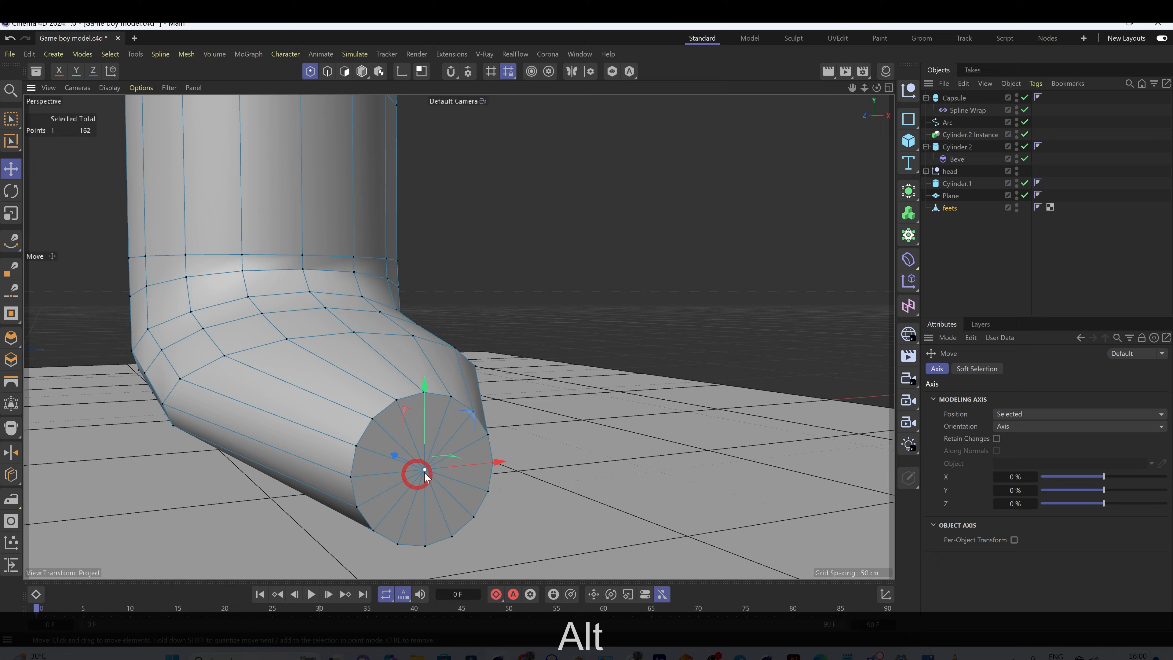
alt+drag(425, 472, 541, 506)
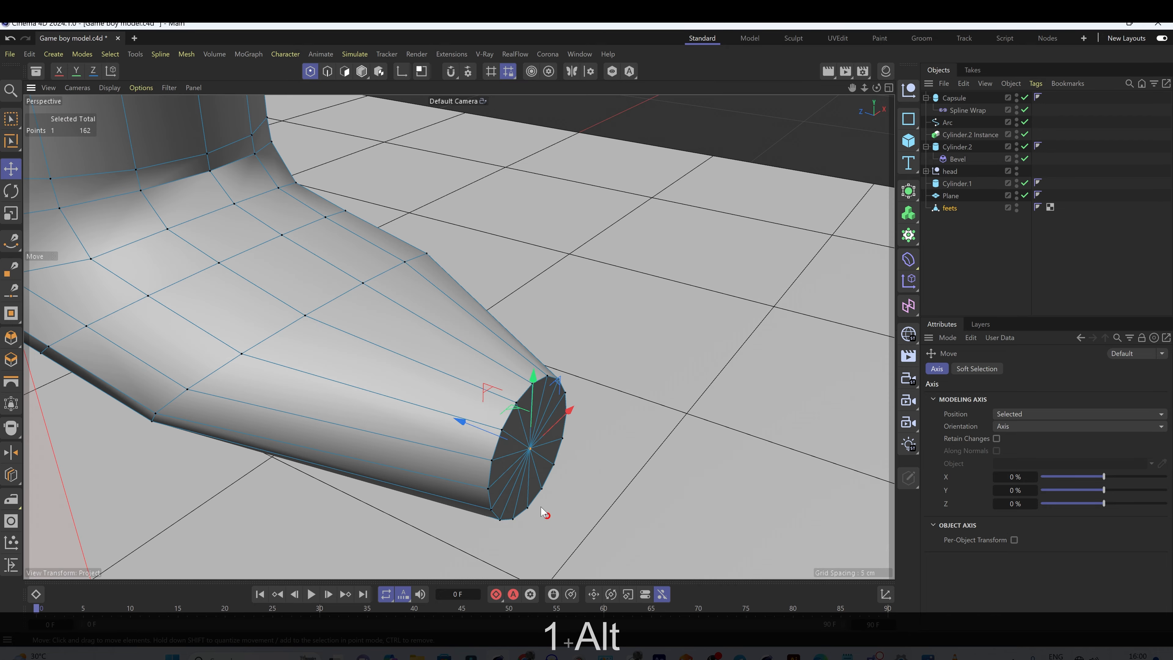
drag(461, 422, 571, 457)
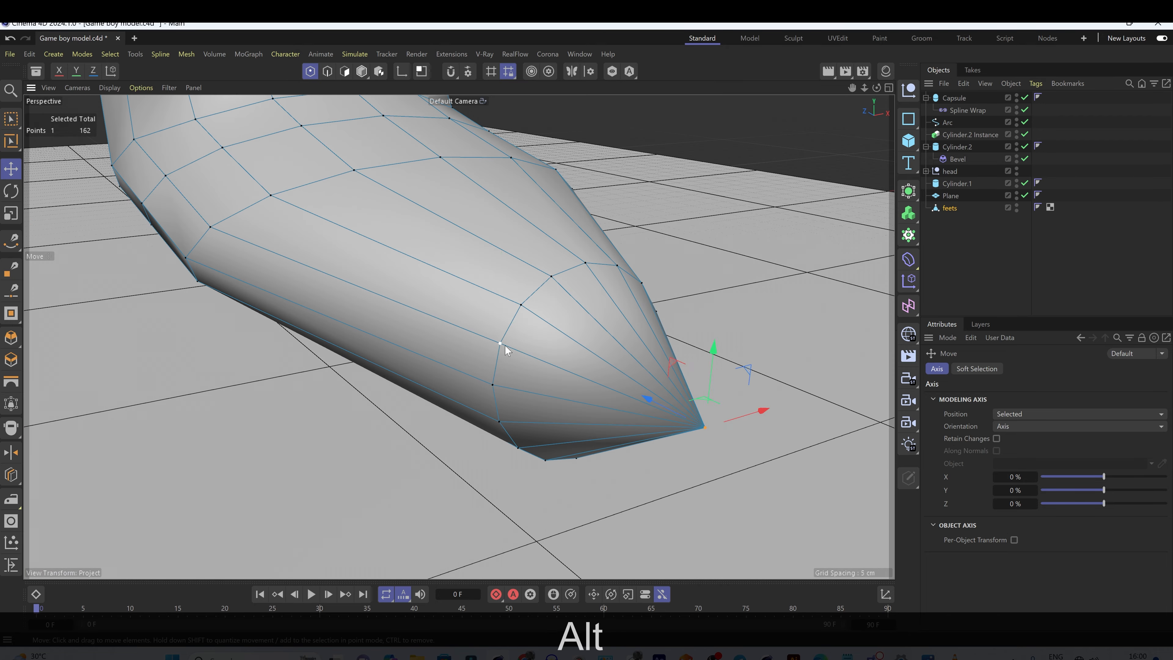
Step: Move the toe's points on the side facing the model's centre outward and adjust the points along its underside
click(492, 384)
shift+click(501, 343)
alt+drag(510, 372, 425, 378)
alt+drag(489, 371, 480, 393)
click(378, 401)
alt+drag(424, 440, 384, 433)
click(445, 430)
alt+drag(616, 448, 594, 407)
click(513, 403)
drag(558, 406, 498, 406)
drag(453, 326, 452, 339)
click(550, 426)
drag(550, 382, 550, 393)
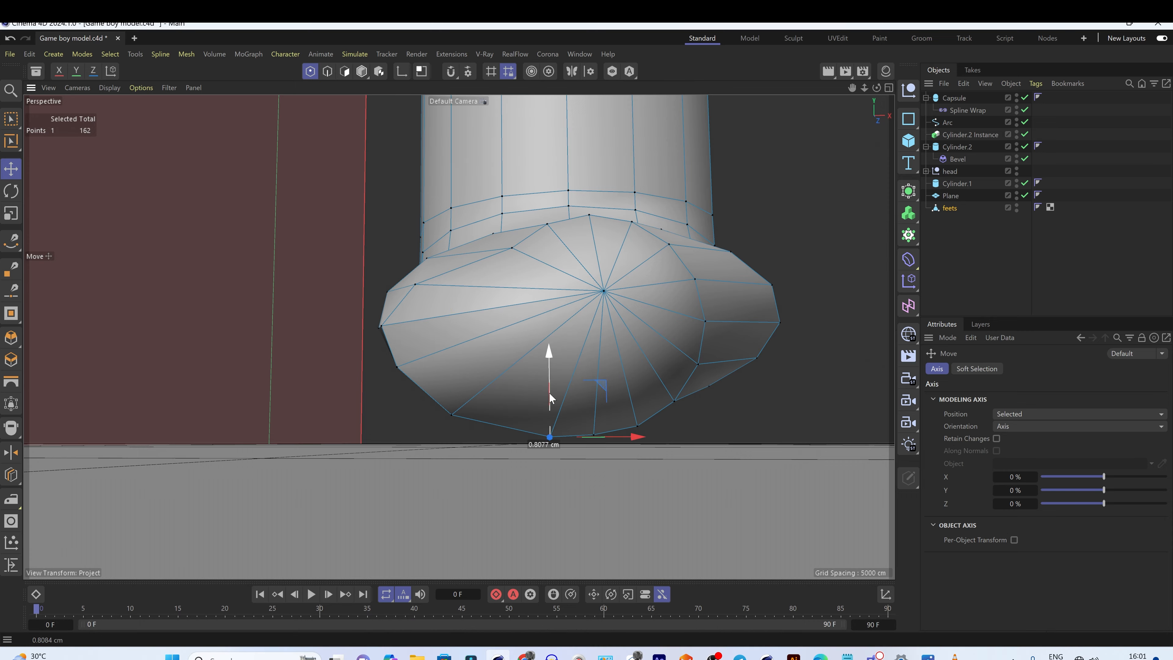
Step: Move the toe's points on the outer side outward one by one to widen the front of the foot
click(674, 401)
drag(724, 413, 776, 417)
click(705, 321)
drag(780, 324, 817, 326)
click(513, 248)
click(670, 244)
drag(728, 247, 779, 250)
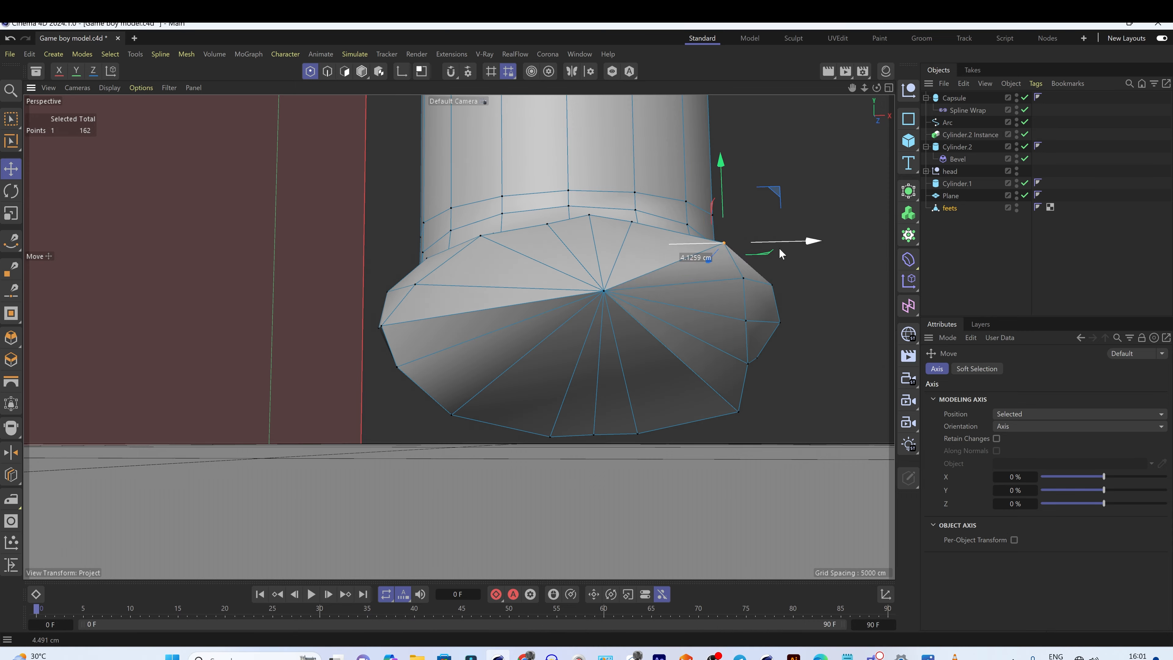
alt+drag(720, 287, 734, 342)
click(781, 308)
drag(838, 325, 860, 328)
Step: Select the points along the foot's underside, then lower and rotate them slightly
alt+drag(748, 356, 303, 340)
click(700, 322)
key(1)
click(502, 302)
shift+click(445, 353)
shift+click(531, 374)
shift+click(631, 332)
shift+click(770, 344)
shift+click(616, 342)
alt+drag(593, 377, 629, 344)
key(grave)
key(1)
scroll(628, 344, down, 3)
shift+drag(258, 273, 402, 319)
drag(490, 230, 491, 244)
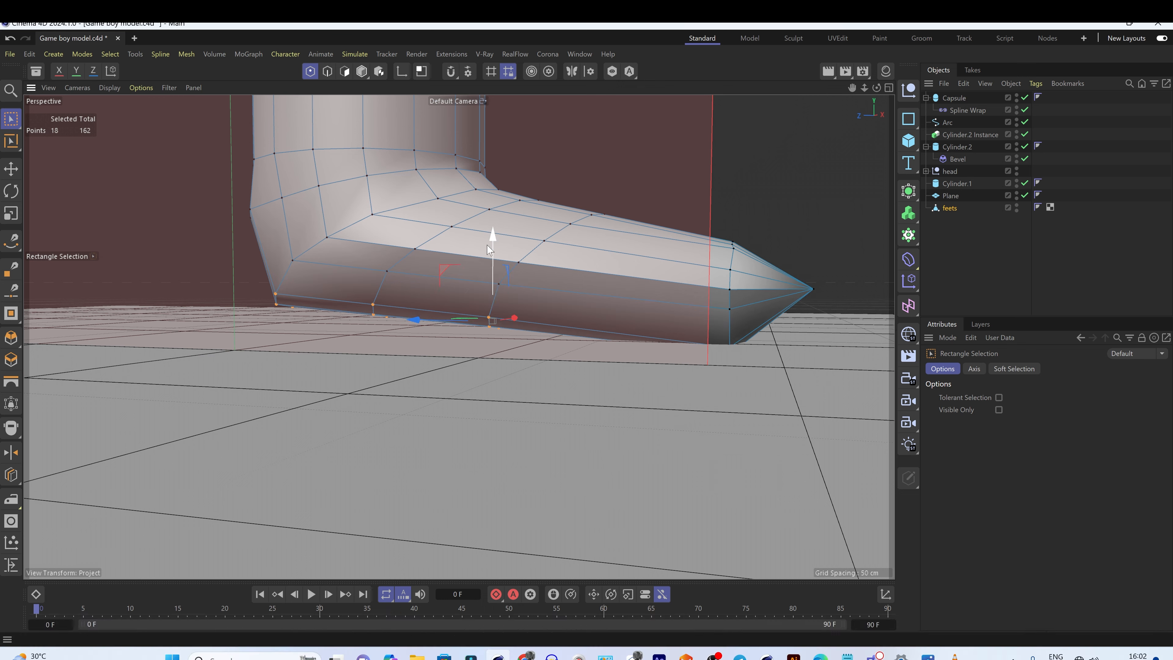
key(r)
drag(537, 300, 635, 296)
key(e)
Step: Reposition individual points around the toe to refine the foot's shape, undoing one of the moves
click(699, 322)
key(1)
drag(730, 289, 641, 263)
click(598, 282)
drag(599, 231, 661, 269)
key(ctrl+z)
click(568, 268)
alt+right_drag(661, 265, 452, 262)
alt+drag(435, 260, 549, 278)
key(1)
drag(401, 275, 513, 277)
alt+drag(387, 285, 527, 276)
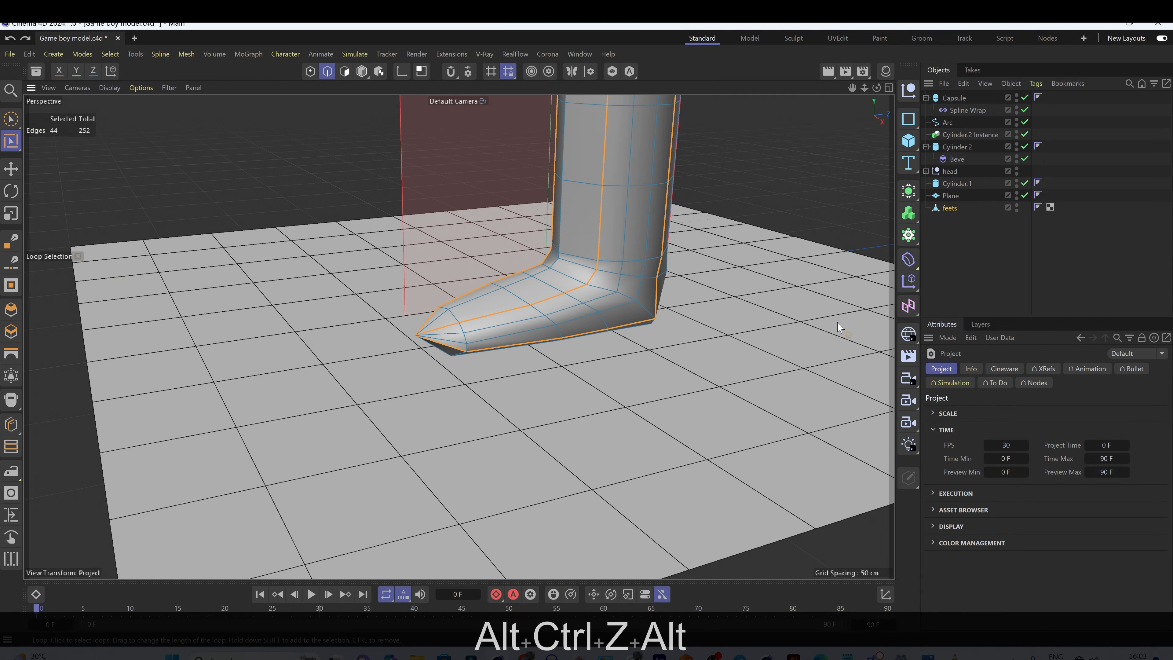
Step: Loop-select surplus lengthwise edges along the leg and foot and dissolve them
key(u)
key(l)
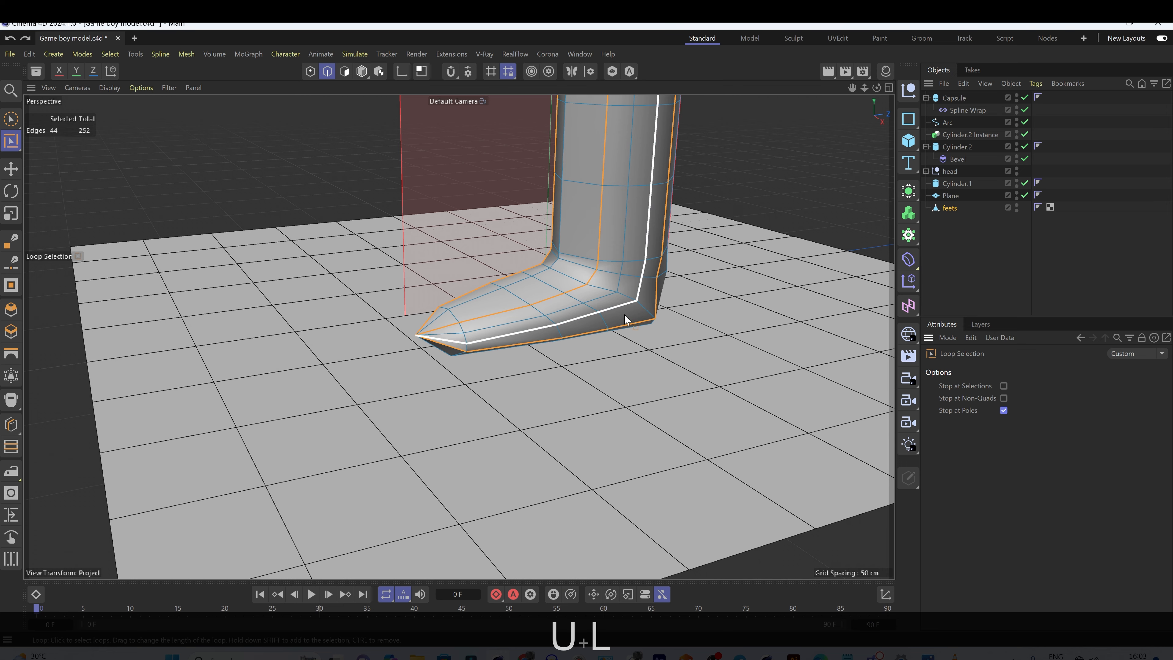
click(578, 280)
mouse_move(577, 280)
alt+mouse_down()
mouse_move(597, 290)
mouse_move(599, 281)
alt+mouse_up()
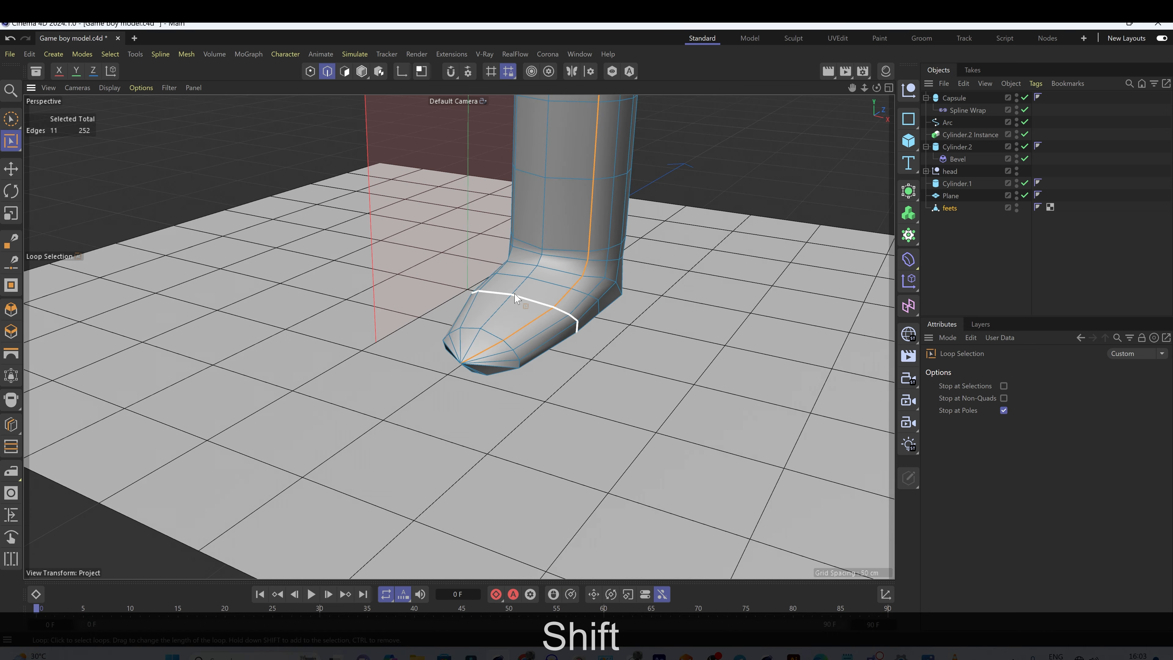
right_click(472, 309)
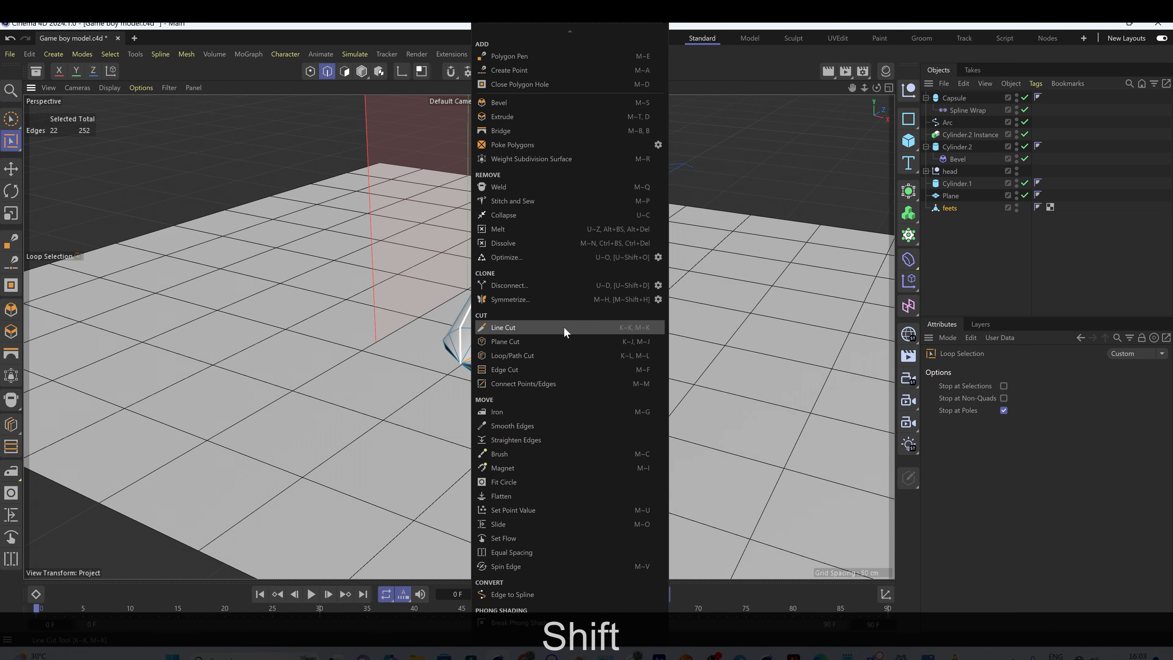
click(556, 243)
alt+drag(516, 320, 491, 379)
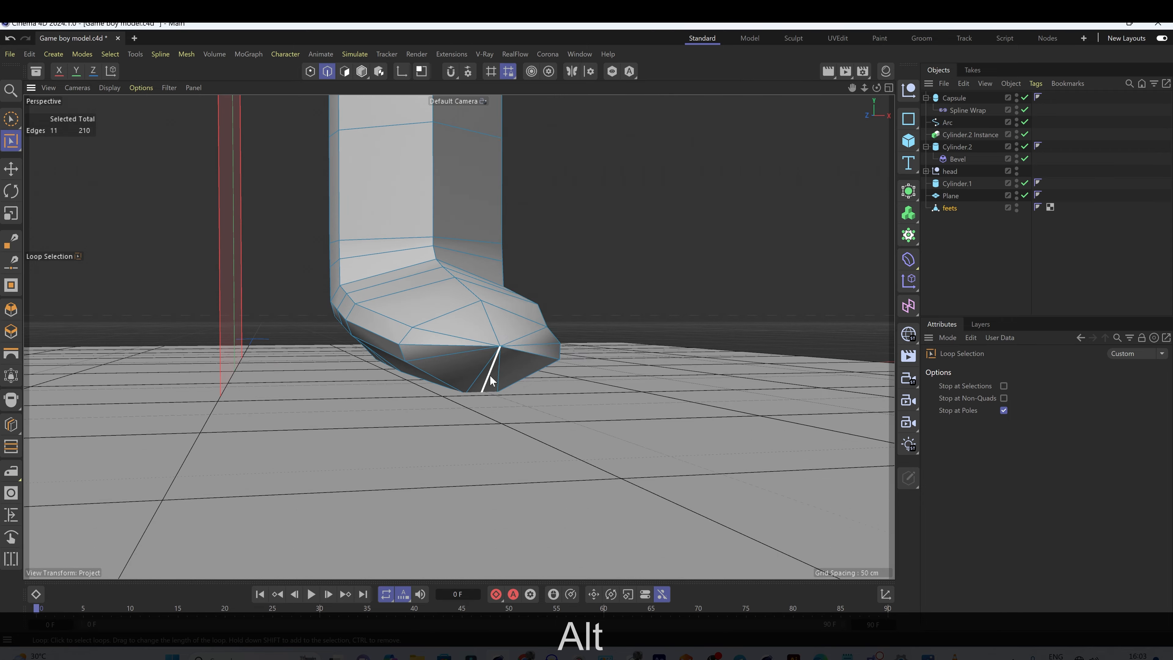
right_click(491, 380)
click(553, 252)
Step: Add a Subdivision Surface generator as the parent of the feets object
alt+drag(553, 251, 783, 159)
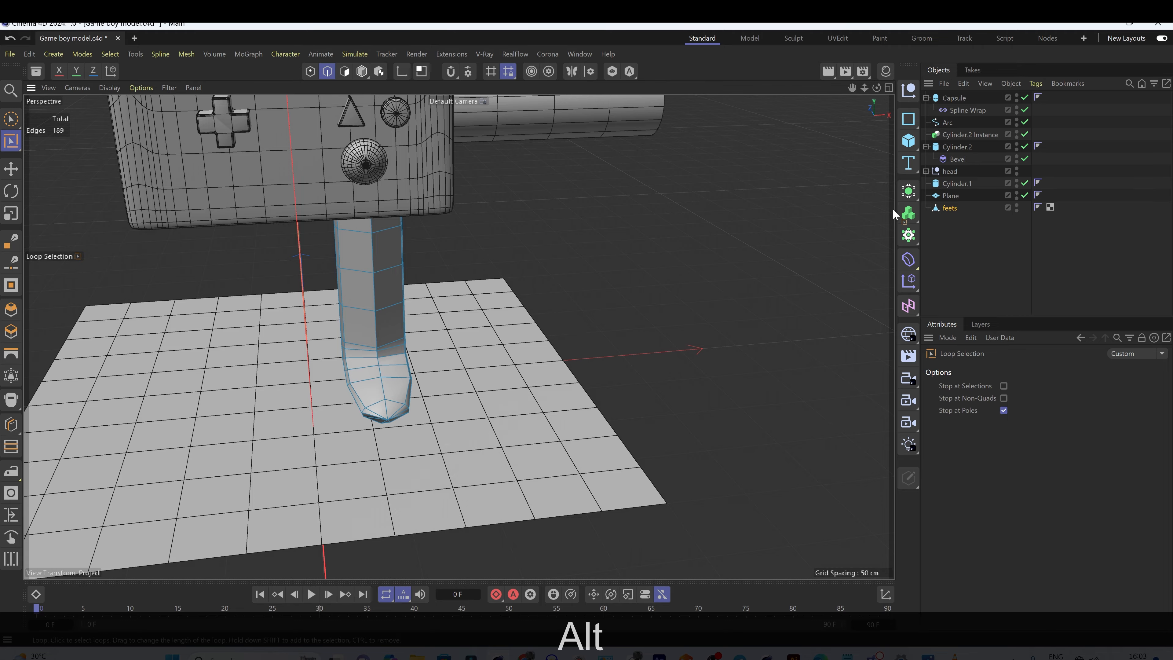
alt+click(908, 213)
alt+drag(320, 405, 492, 366)
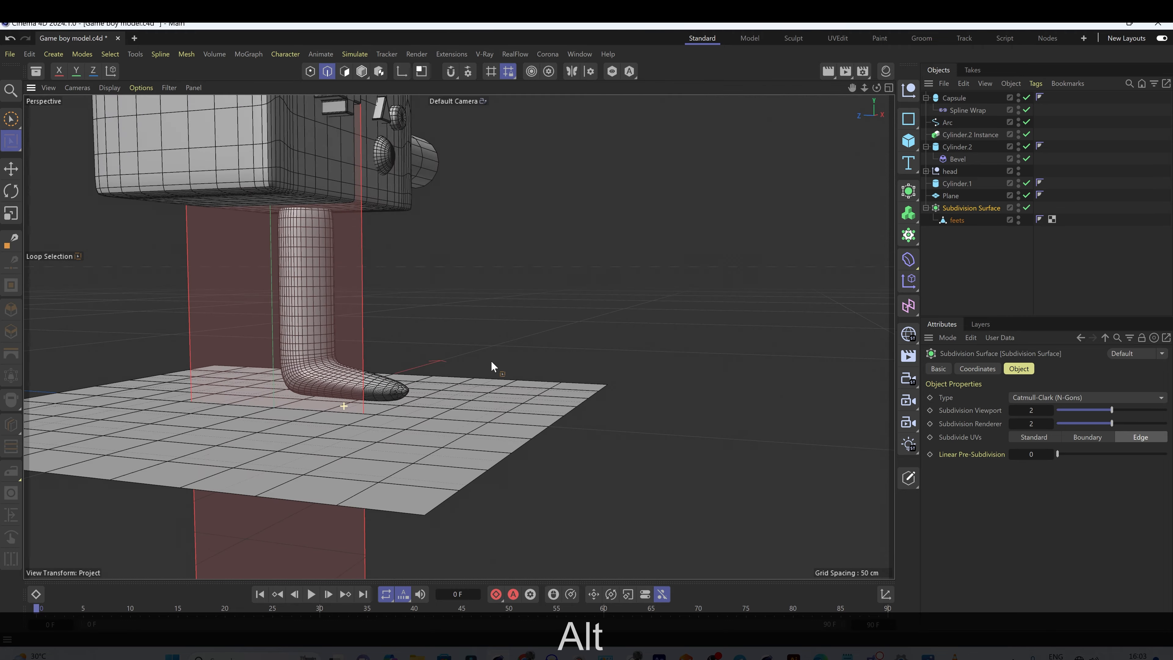
scroll(351, 393, up, 6)
Step: Select the six polygons along the underside of the foot and scale them to flatten the sole
click(957, 221)
drag(340, 393, 580, 398)
scroll(384, 398, up, 4)
click(345, 72)
click(533, 367)
click(15, 176)
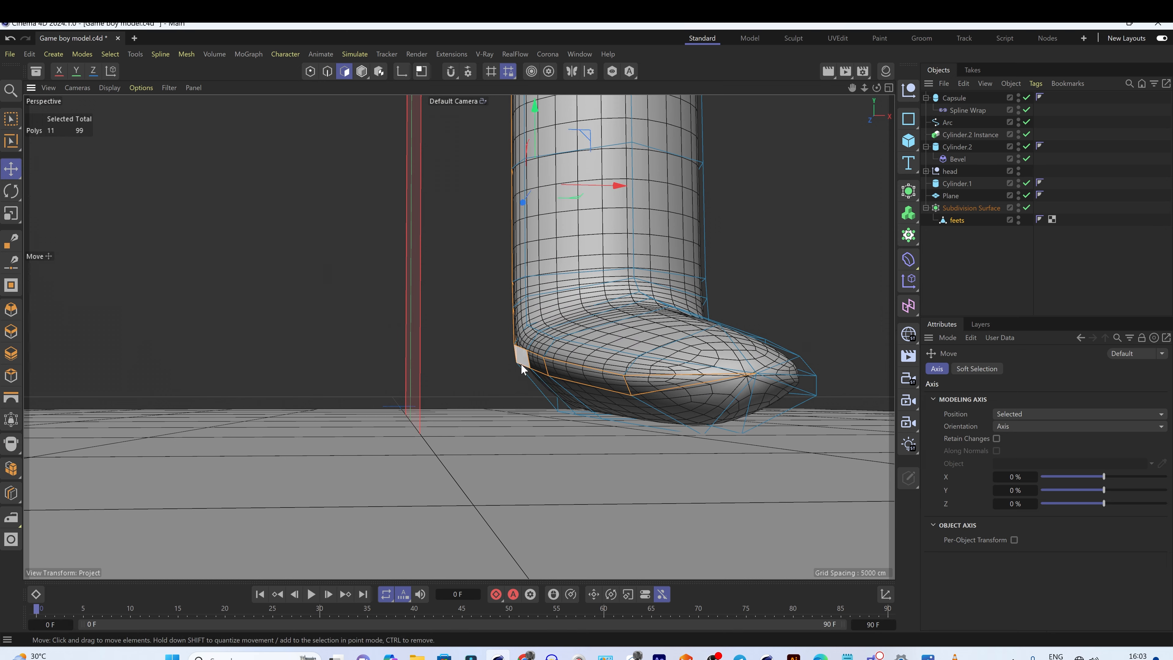
click(522, 363)
shift+click(544, 389)
shift+click(564, 394)
shift+click(595, 398)
shift+click(596, 377)
shift+click(539, 364)
alt+drag(538, 367, 608, 412)
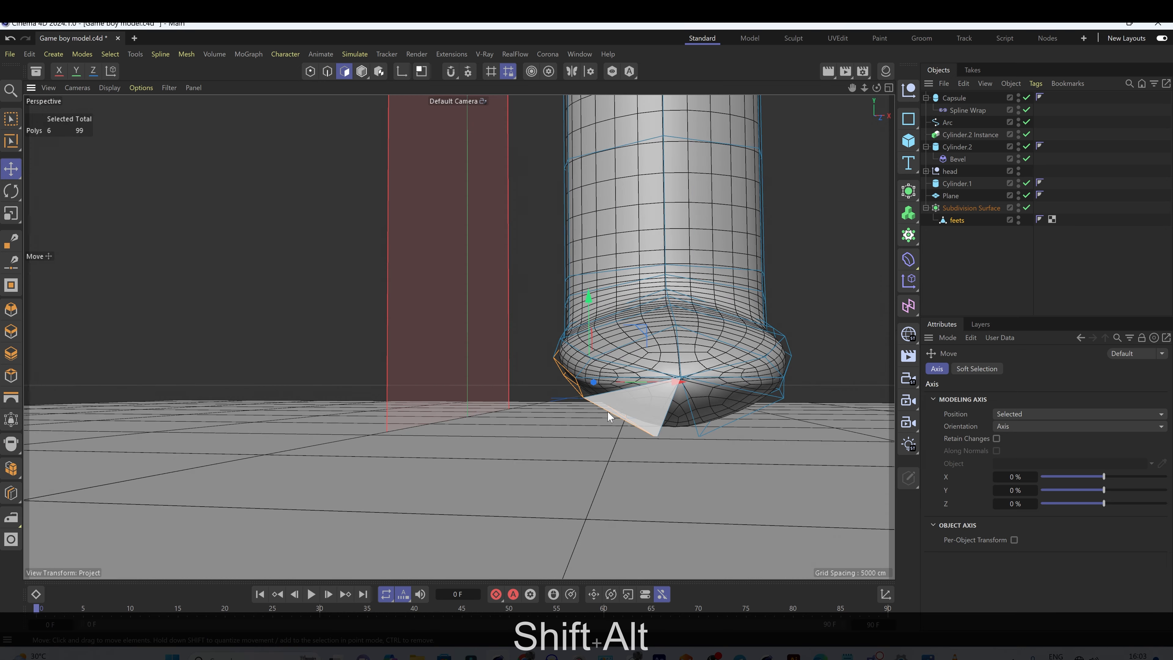
key(t)
drag(678, 382, 826, 402)
key(1)
alt+drag(645, 390, 558, 393)
key(t)
key(ctrl+z)
key(e)
alt+drag(761, 362, 563, 439)
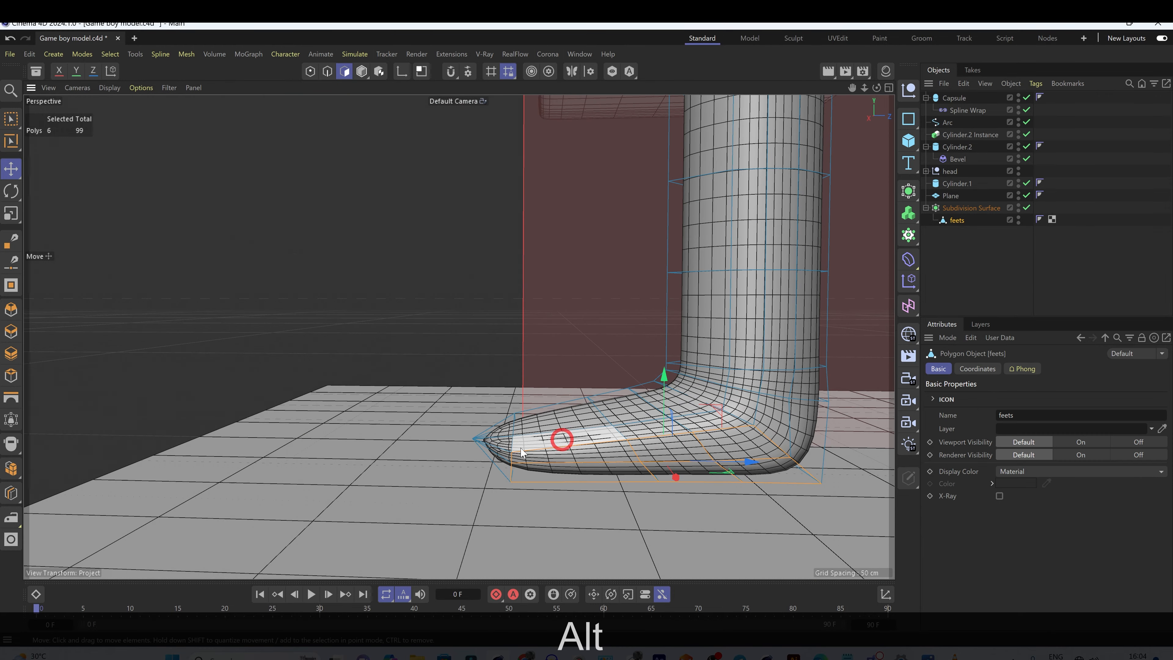
Step: Soft-select the toe polygons of the foot with a 46 cm radius and move them back toward the heel to shorten the foot
key(0)
drag(435, 365, 534, 524)
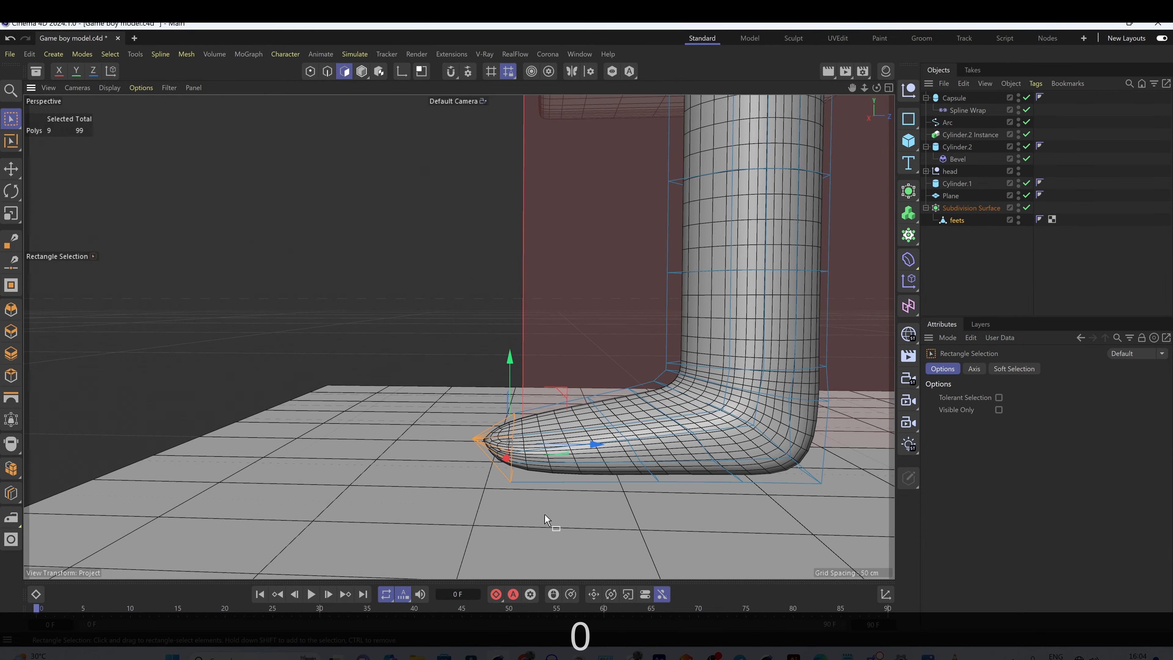
click(1015, 369)
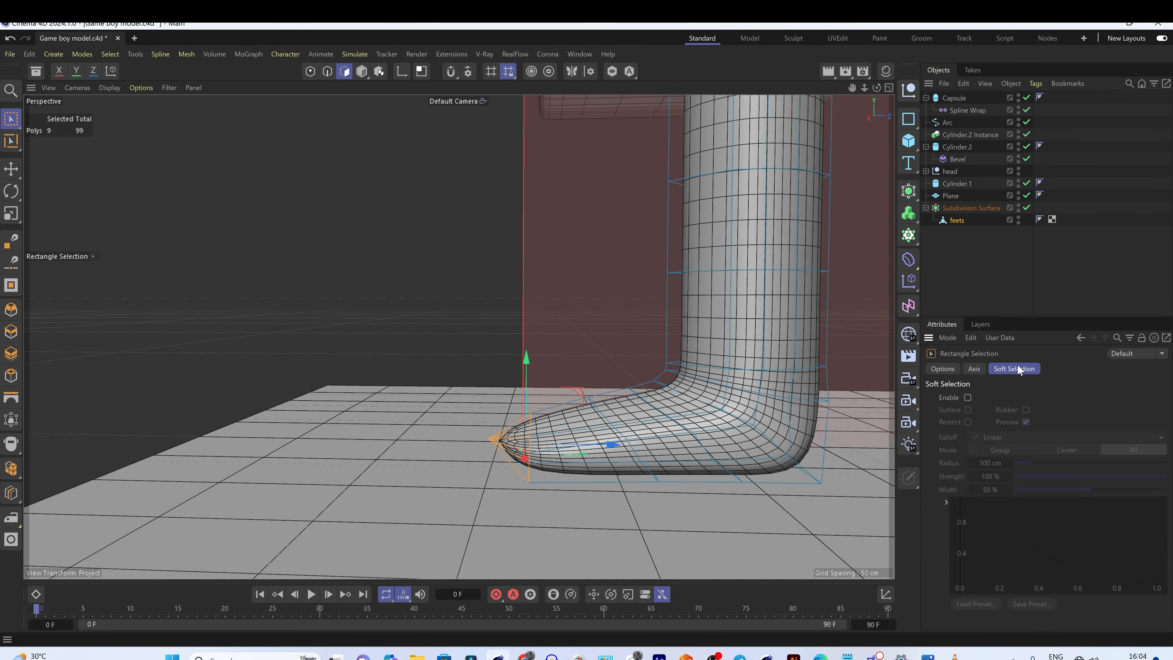
click(968, 397)
drag(1030, 463, 1023, 467)
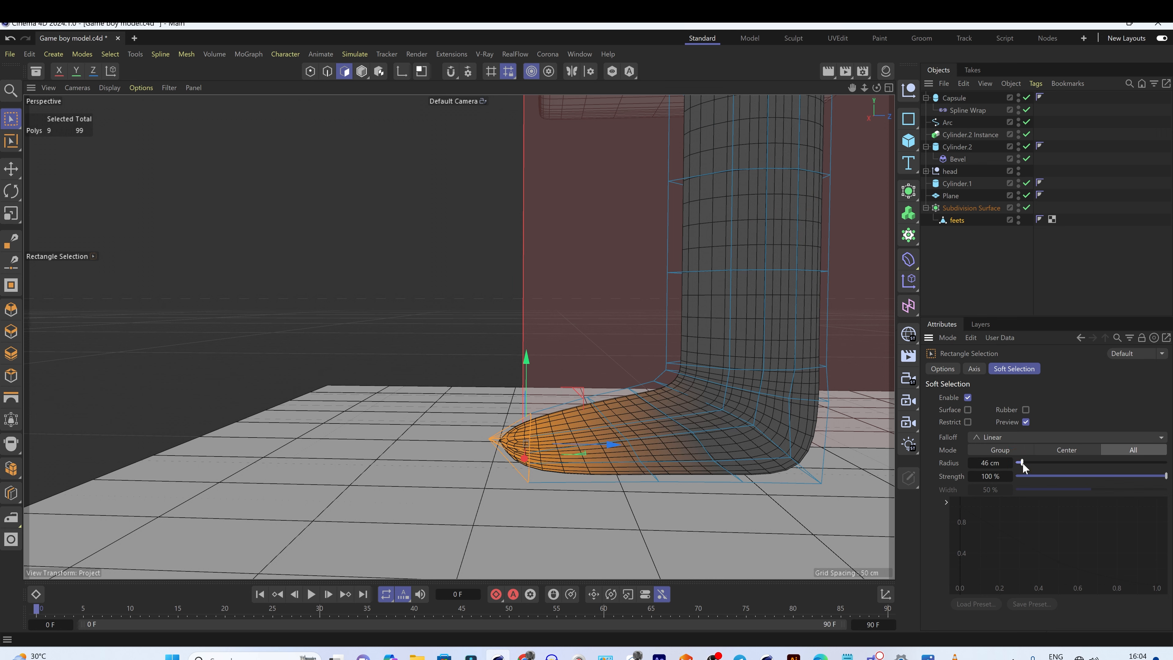
drag(614, 447, 681, 449)
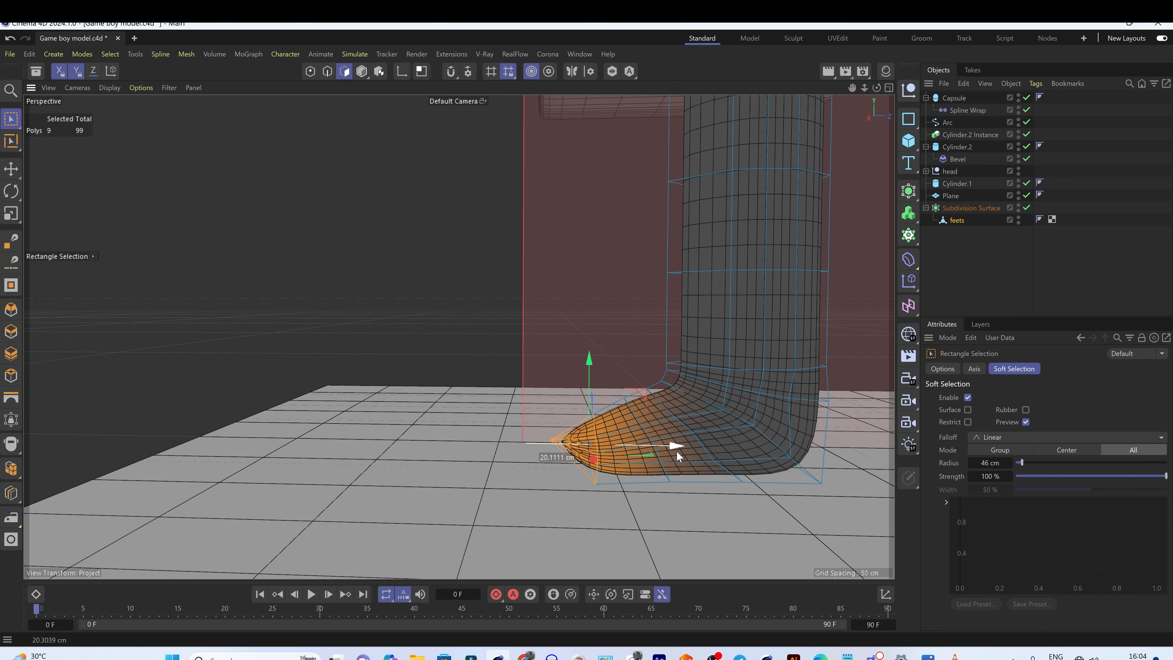
key(ctrl+z)
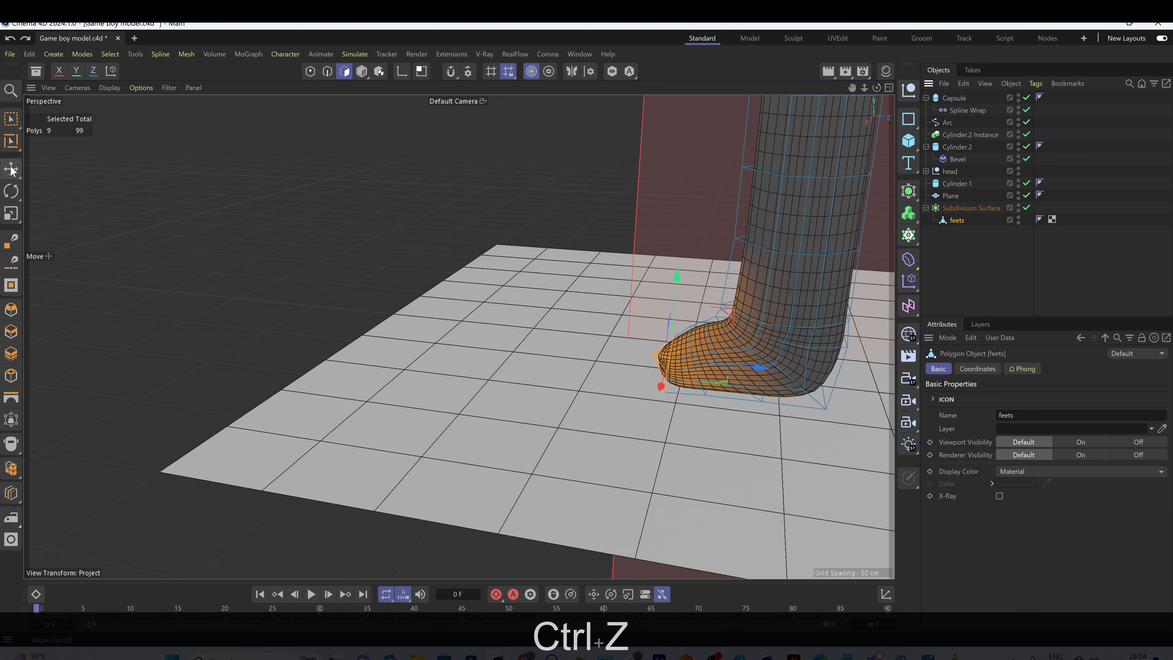
click(11, 170)
alt+drag(647, 273, 703, 335)
key(t)
key(w)
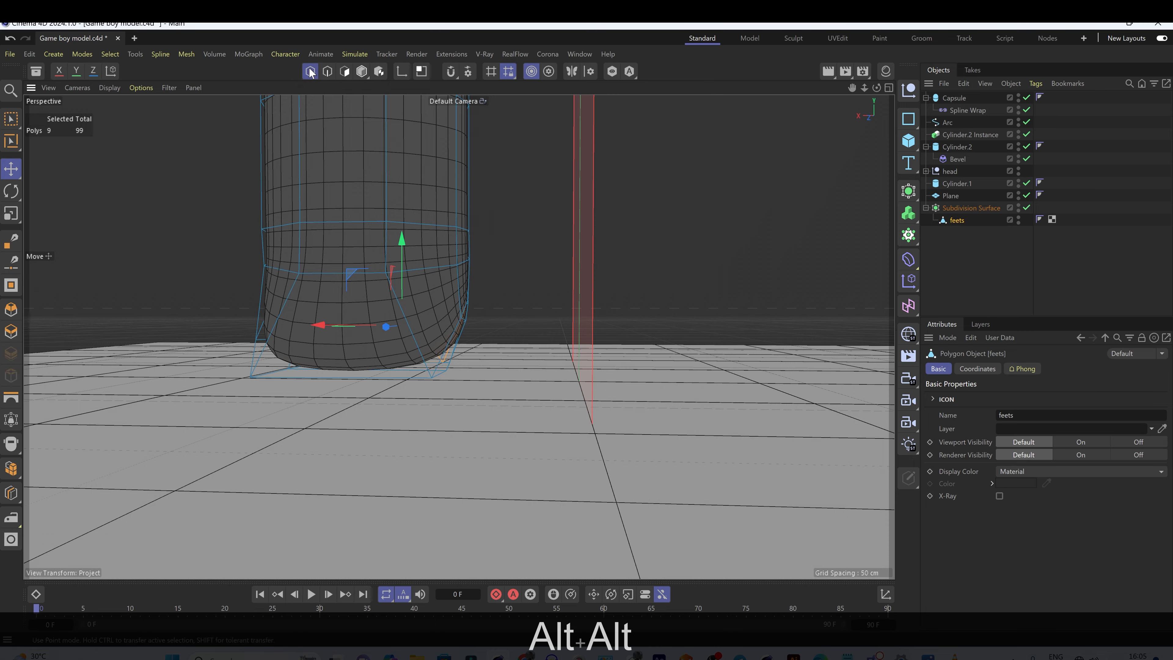
Step: Try to shift two points at the foot's lower corner sideways
click(309, 71)
shift+drag(432, 378, 397, 380)
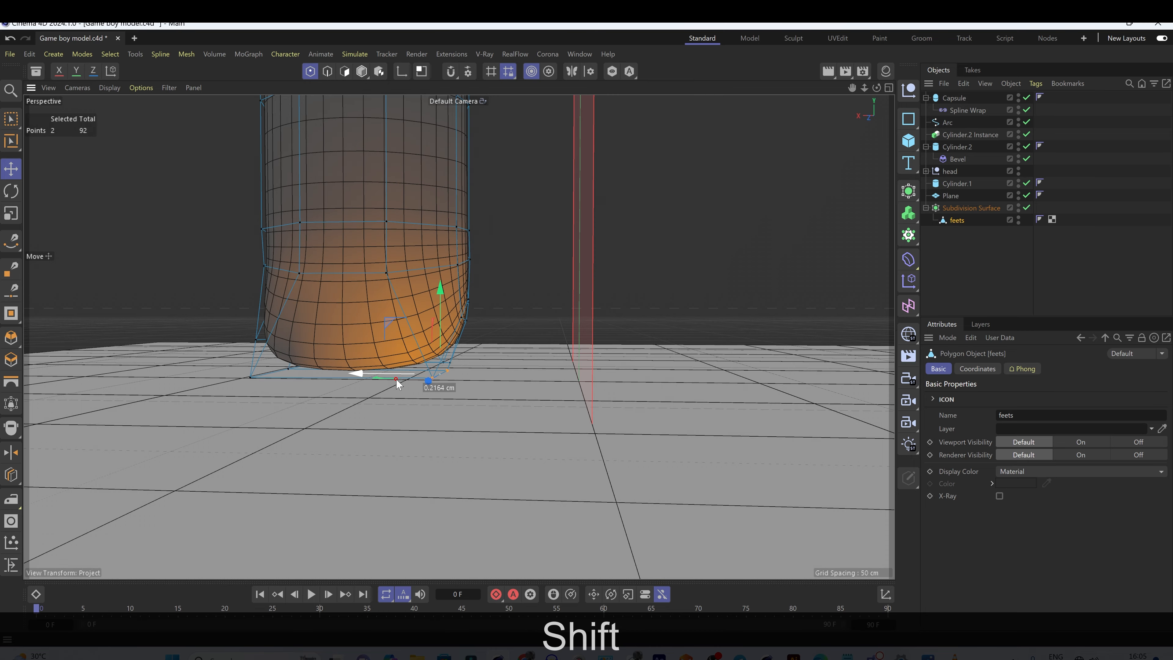
key(ctrl+z)
key(ctrl+z)
alt+drag(254, 379, 314, 380)
scroll(447, 356, down, 5)
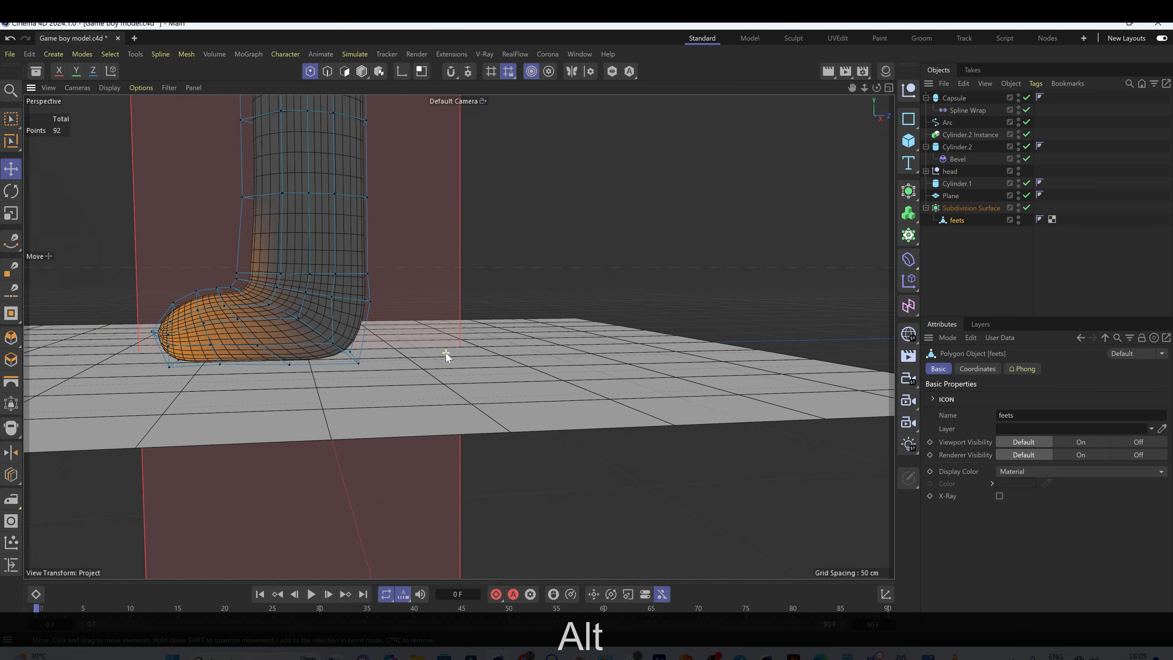
Step: Duplicate the leg's Subdivision Surface and place the copy beneath the other side of the head as the second leg
drag(231, 339, 522, 383)
click(971, 208)
scroll(506, 227, down, 5)
scroll(507, 231, up, 5)
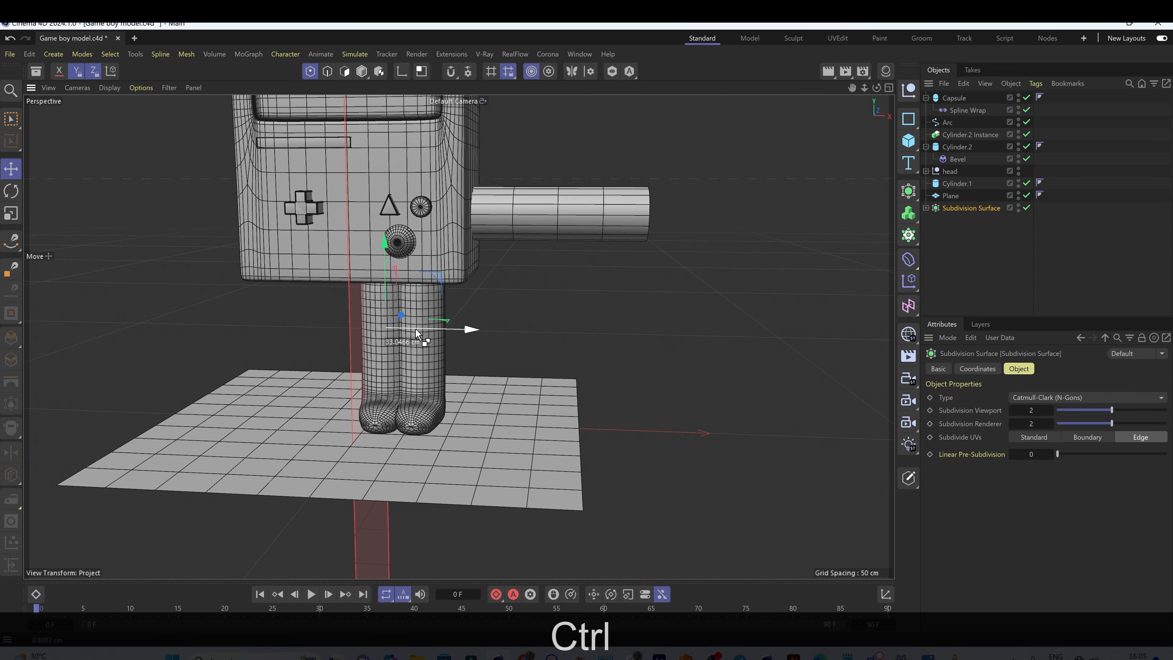
ctrl+drag(416, 332, 314, 332)
alt+drag(314, 332, 519, 189)
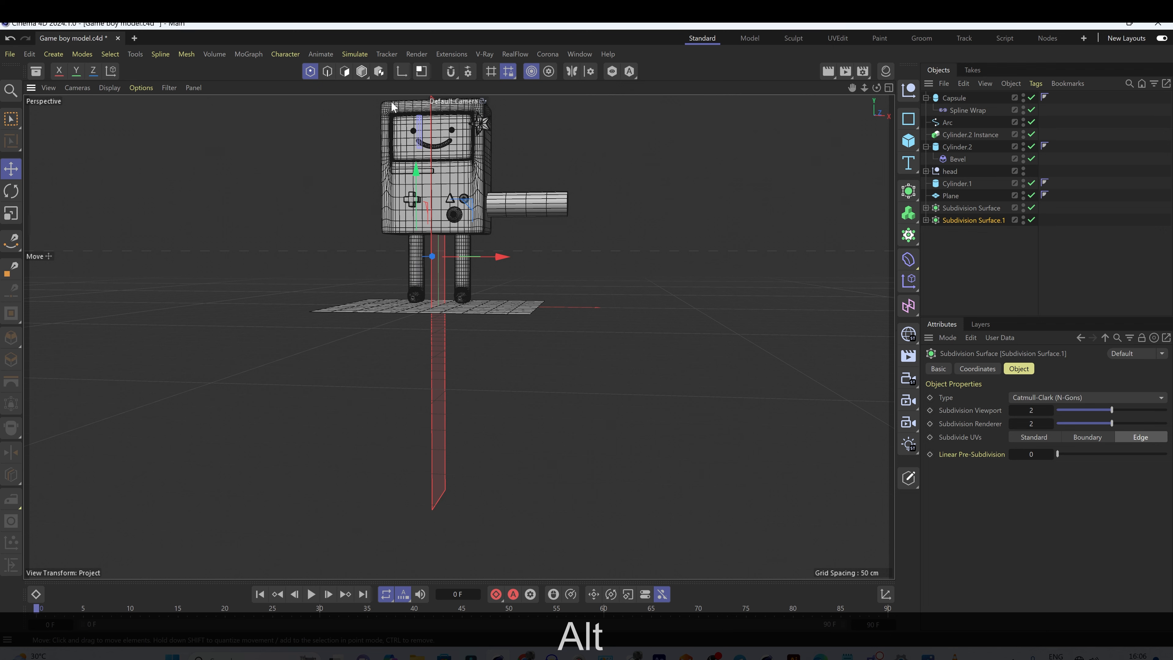
Step: Delete the arm cylinder sticking out of the side of the head
click(357, 75)
click(513, 208)
key(o)
key(Delete)
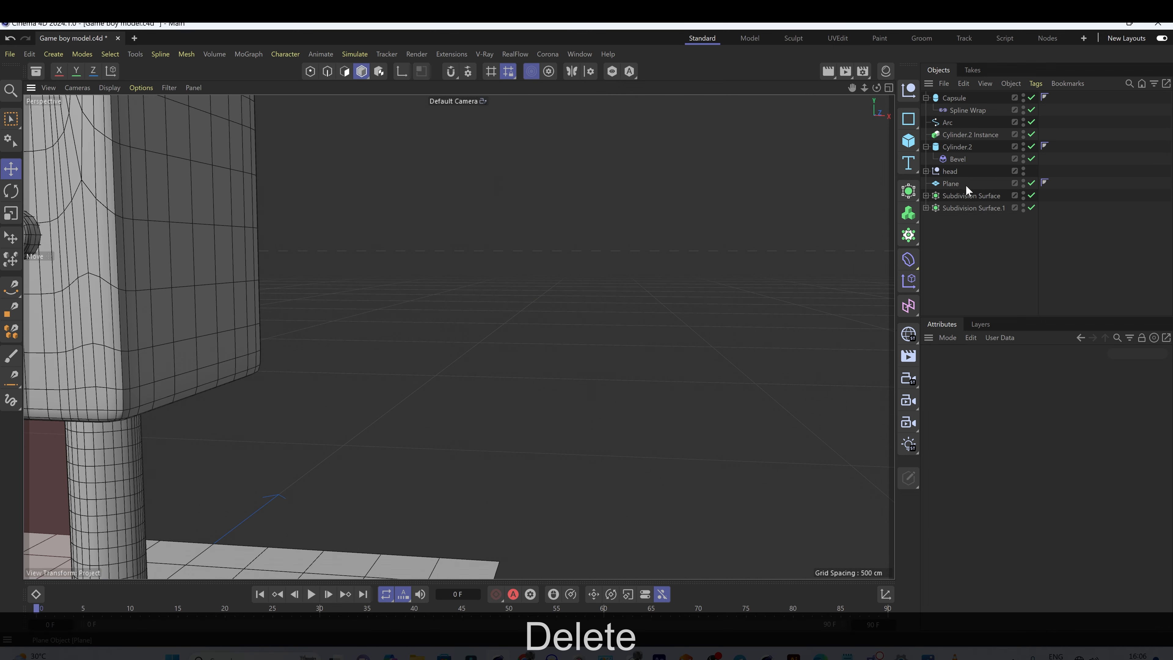
Step: Add a cube, raise it to the height of the head and scale it down to a small elongated block
click(913, 144)
click(955, 157)
scroll(380, 333, down, 3)
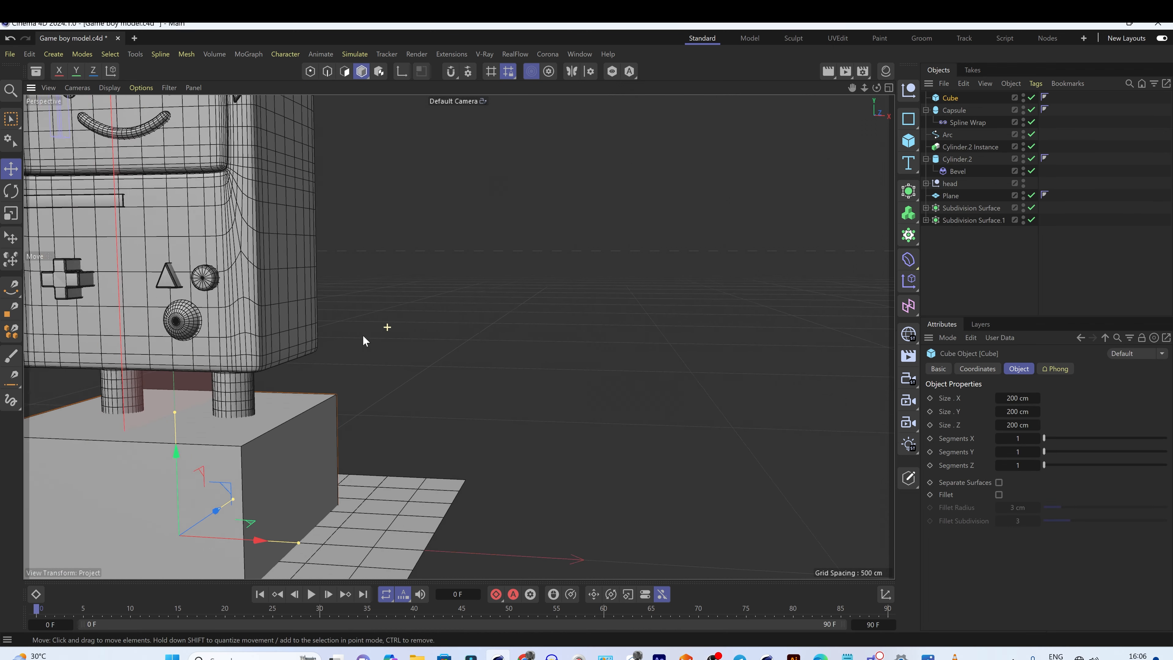
drag(216, 437, 257, 211)
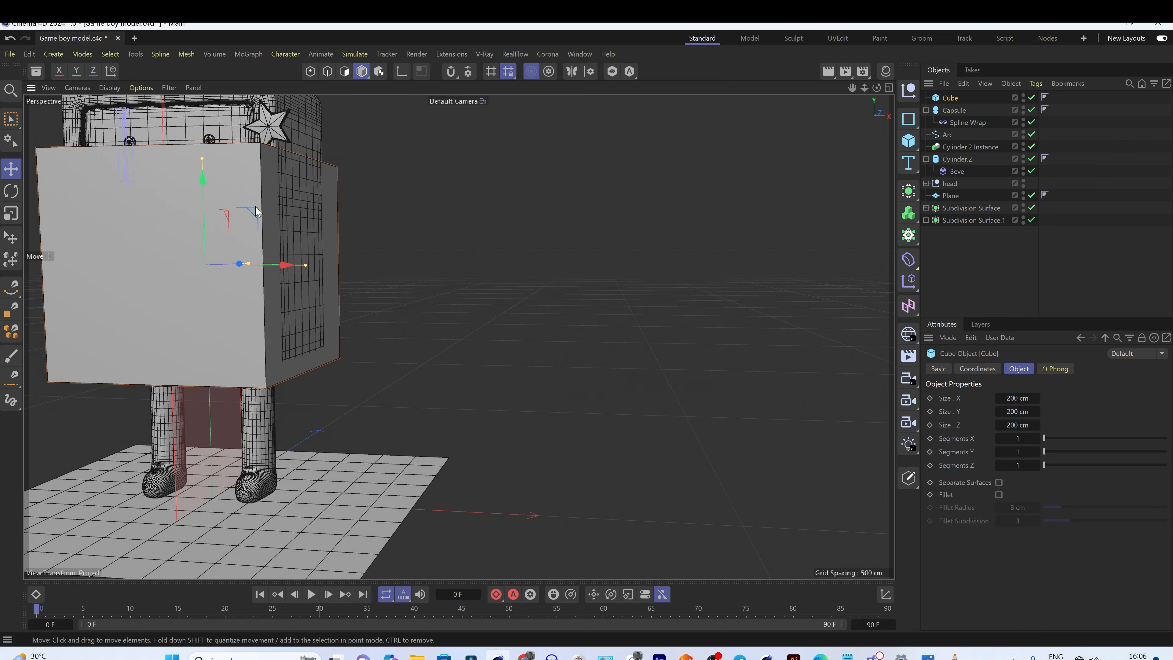
key(t)
drag(203, 176, 206, 238)
alt+drag(406, 153, 351, 150)
alt+drag(321, 213, 408, 168)
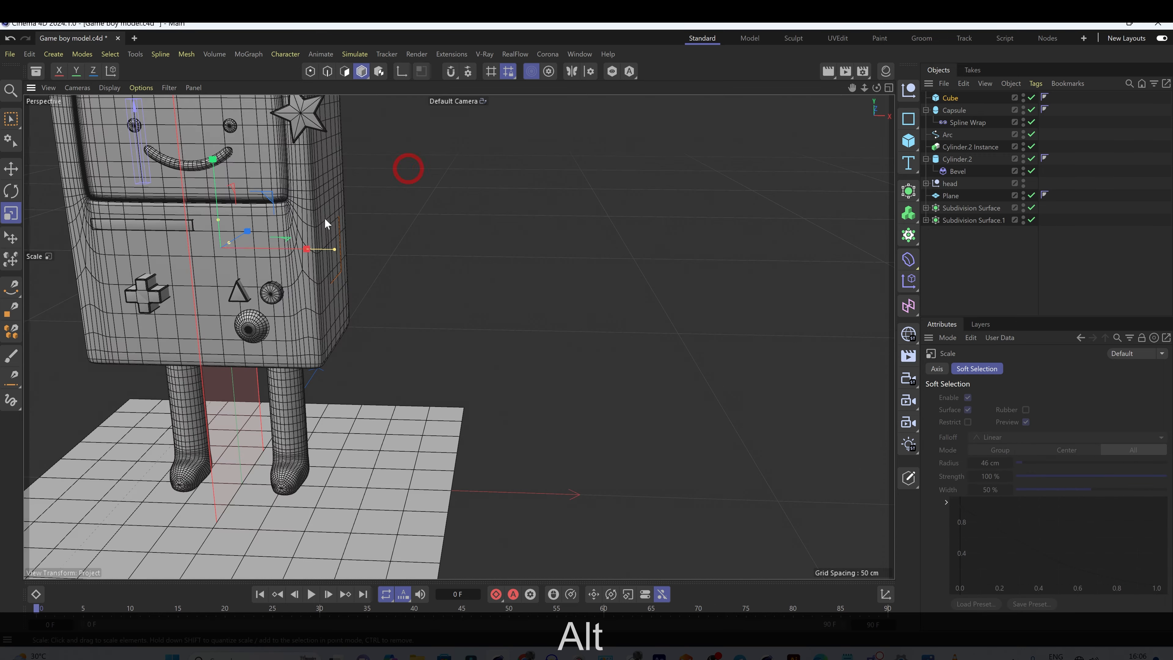
Step: Move the block sideways until it protrudes from the side of the head as an arm
key(e)
drag(306, 246, 534, 252)
alt+drag(427, 182, 672, 295)
drag(599, 297, 577, 296)
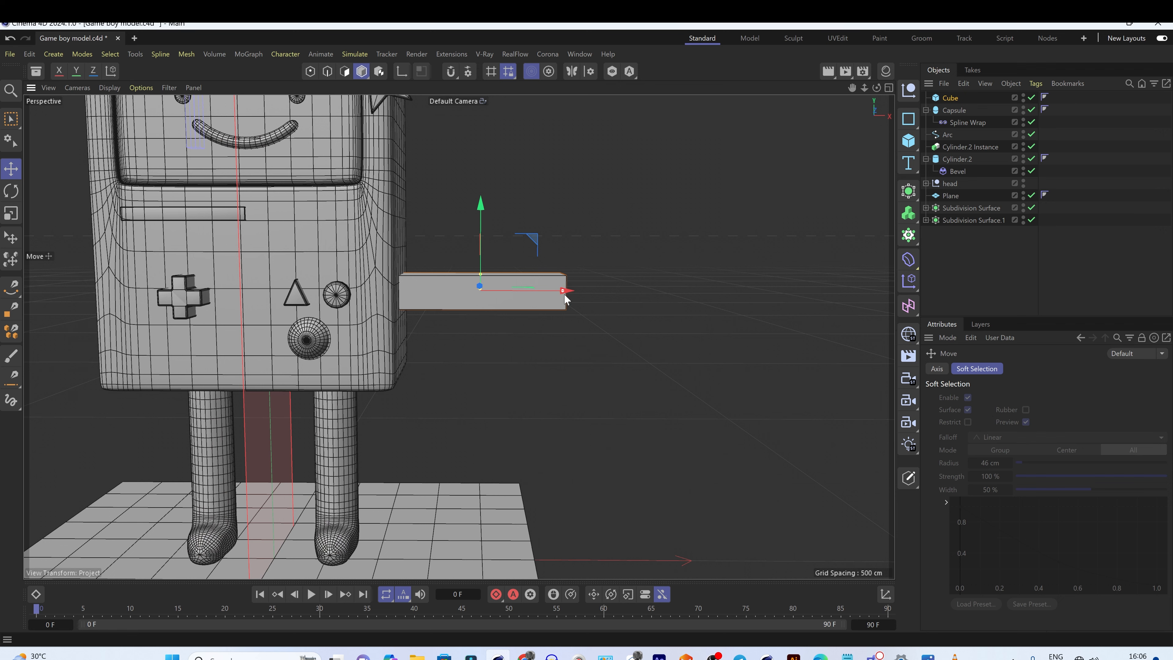
Step: Make the arm block editable and turn off soft selection for moving its polygons
key(c)
alt+right_drag(527, 297, 571, 282)
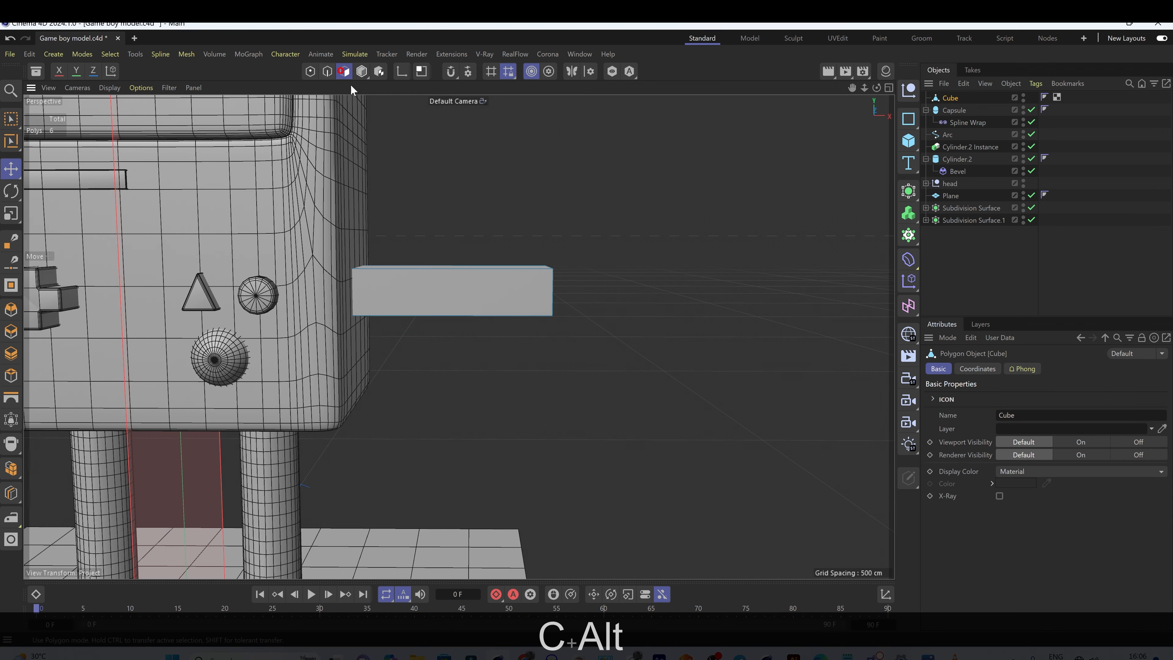
click(343, 70)
alt+drag(416, 277, 647, 324)
click(485, 284)
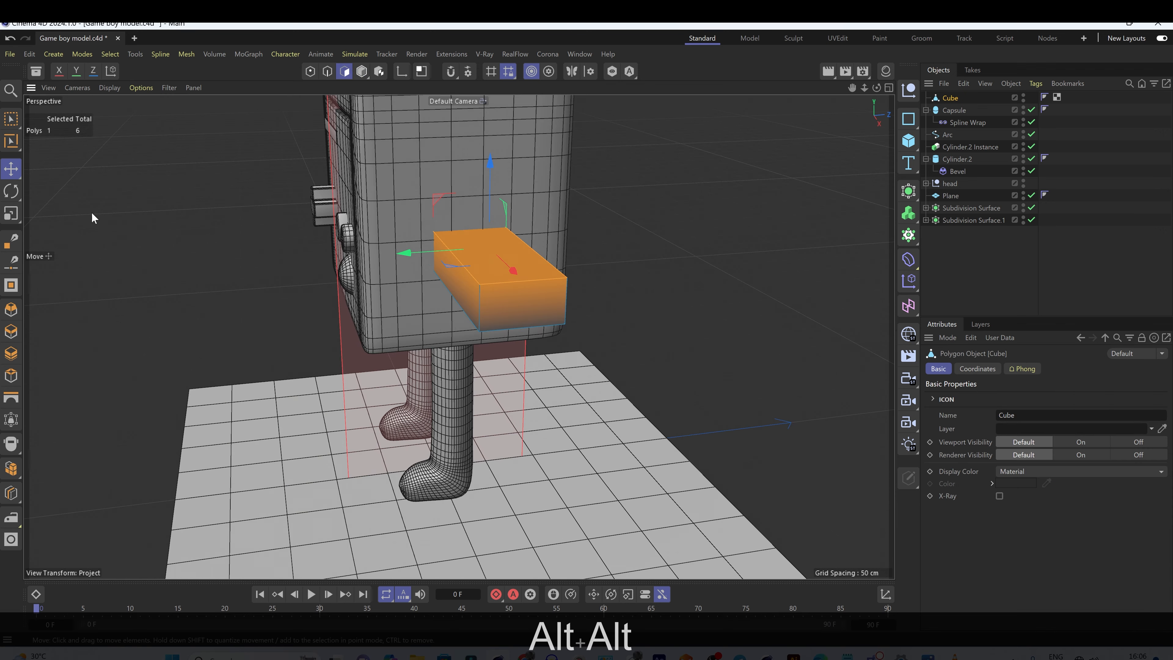
click(11, 169)
click(967, 397)
alt+drag(799, 380, 482, 216)
alt+drag(594, 304, 459, 263)
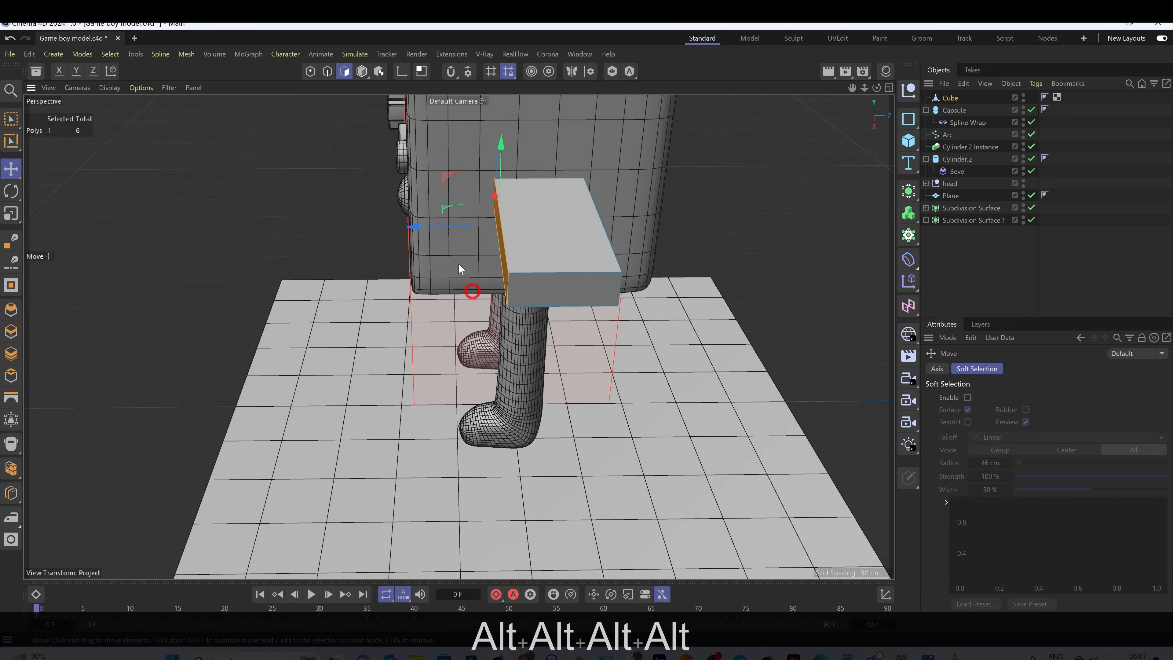
Step: Adjust the side polygons of the arm block to make it slimmer
key(ctrl+a)
drag(632, 228, 589, 228)
click(545, 291)
alt+drag(402, 279, 494, 288)
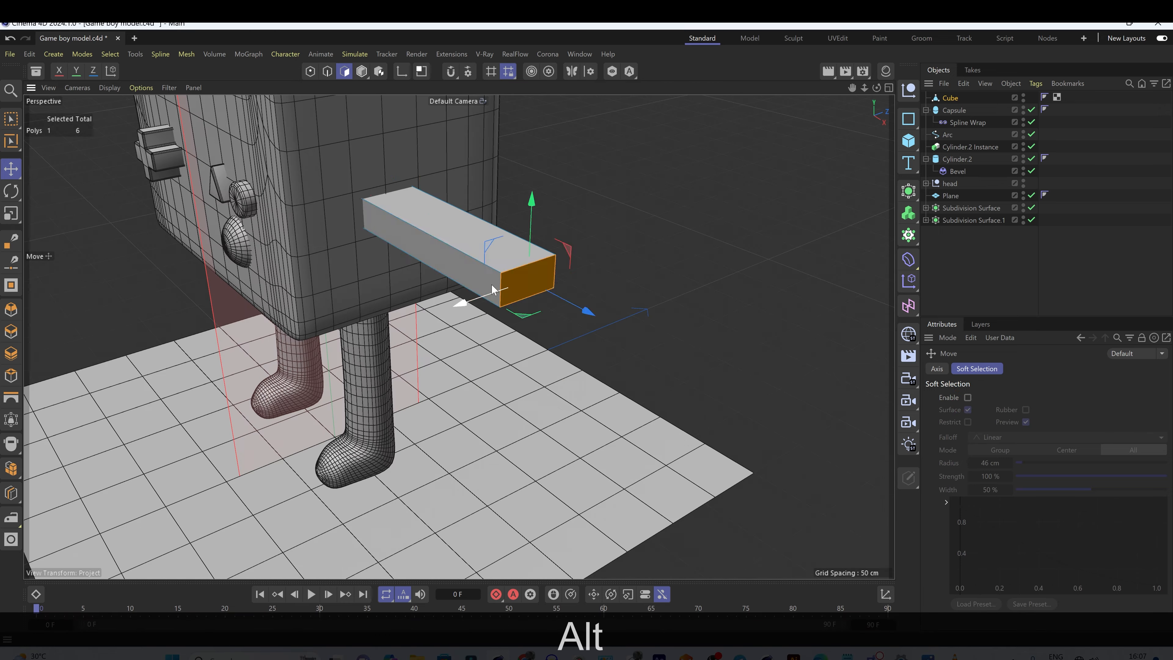
key(ctrl+a)
drag(507, 215, 488, 220)
click(520, 286)
alt+drag(520, 286, 541, 272)
click(483, 241)
click(503, 222)
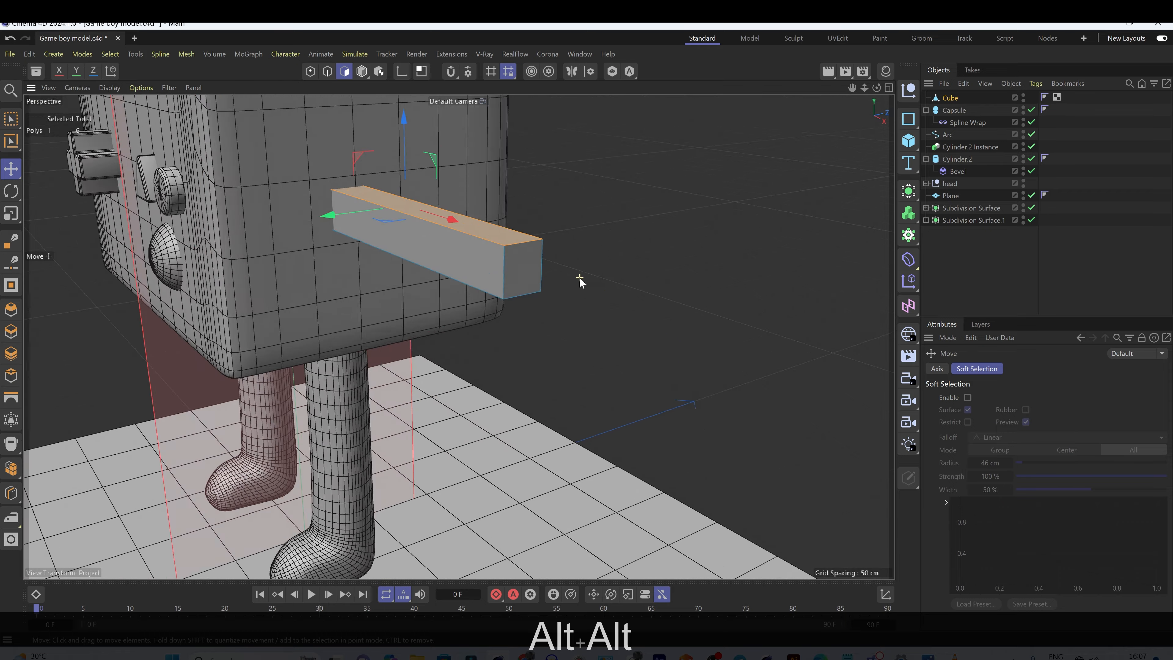
Step: Extrude the arm's end polygon, then scale and move the new face outward to form a flared hand
click(512, 275)
key(d)
drag(455, 273, 483, 300)
key(t)
drag(471, 341, 418, 365)
alt+drag(418, 365, 485, 374)
key(e)
drag(516, 433, 548, 418)
alt+drag(549, 418, 387, 304)
Step: Add two evenly spaced lengthwise loop cuts along the arm and hand, dividing the end face into three
click(327, 72)
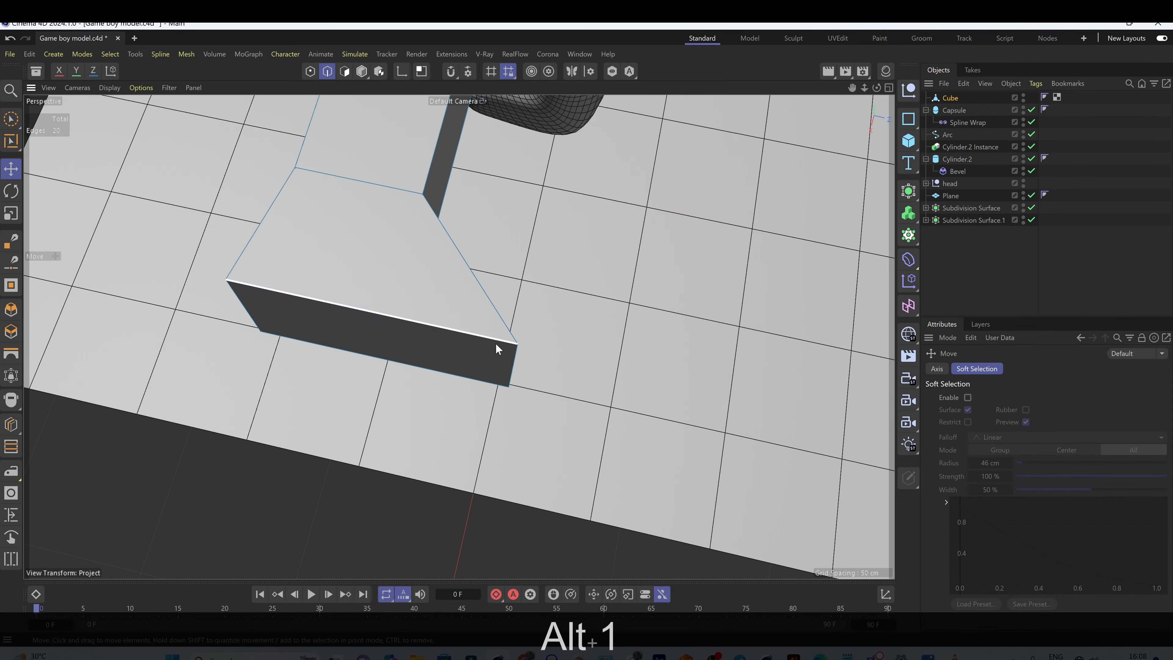
click(512, 363)
click(111, 71)
alt+drag(462, 342, 520, 321)
key(k)
key(l)
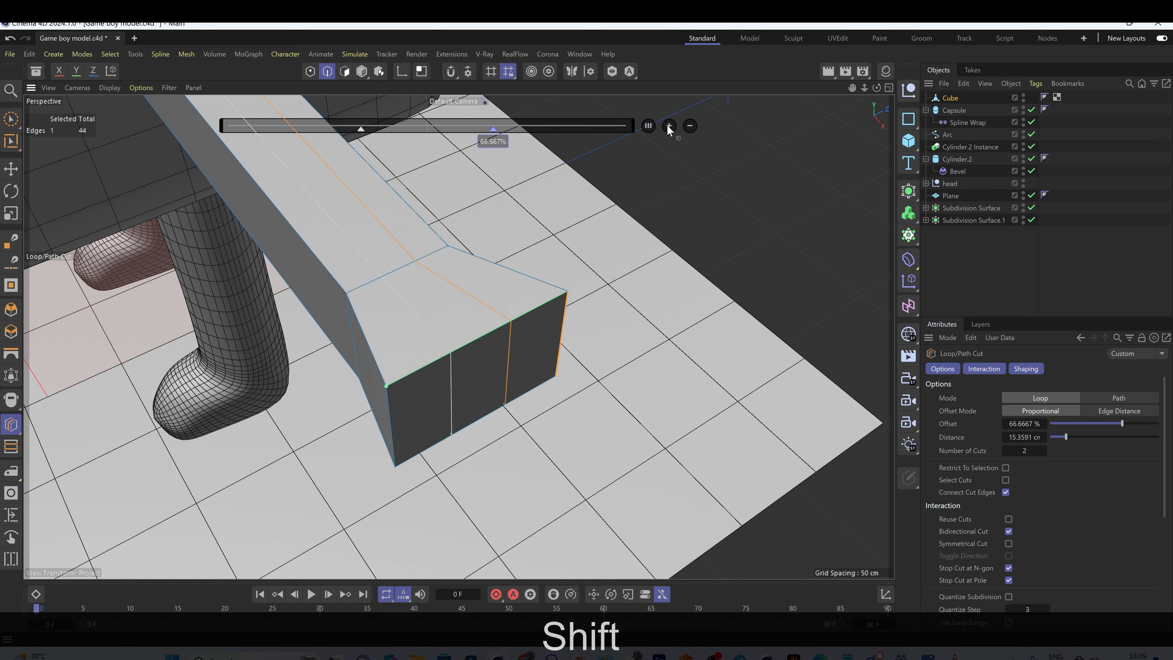
Step: Inset the hand's three end polygons separately by 0.695 cm and move them outward to form three fingers
shift+click(343, 73)
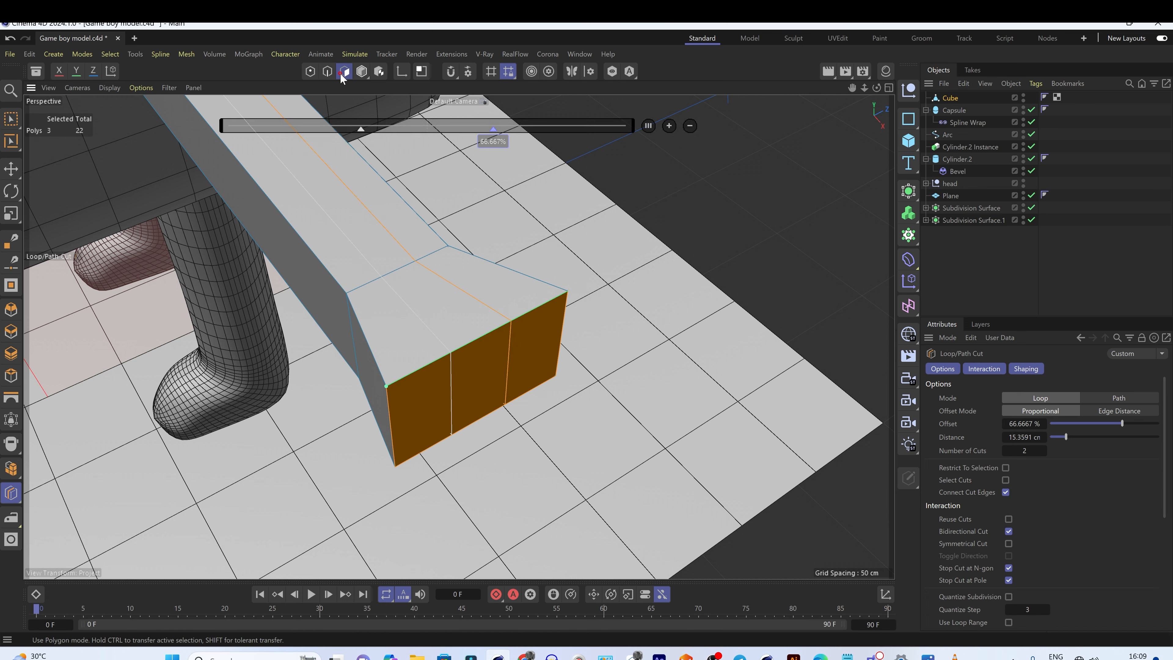
click(18, 175)
click(444, 386)
shift+click(537, 350)
shift+click(486, 369)
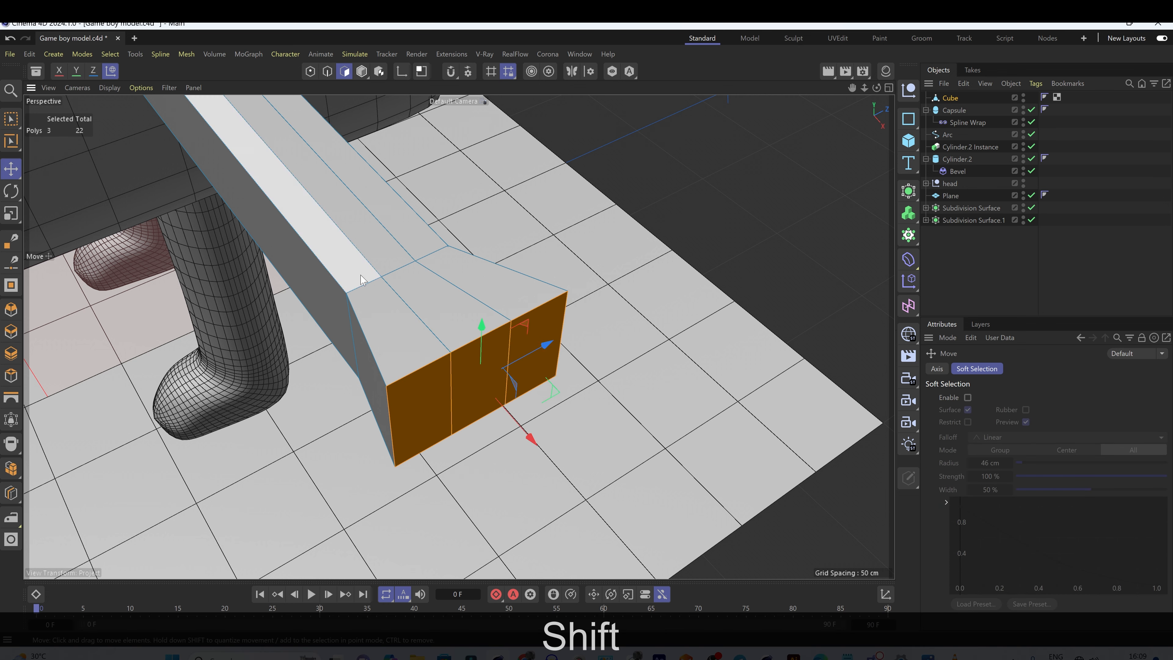
key(i)
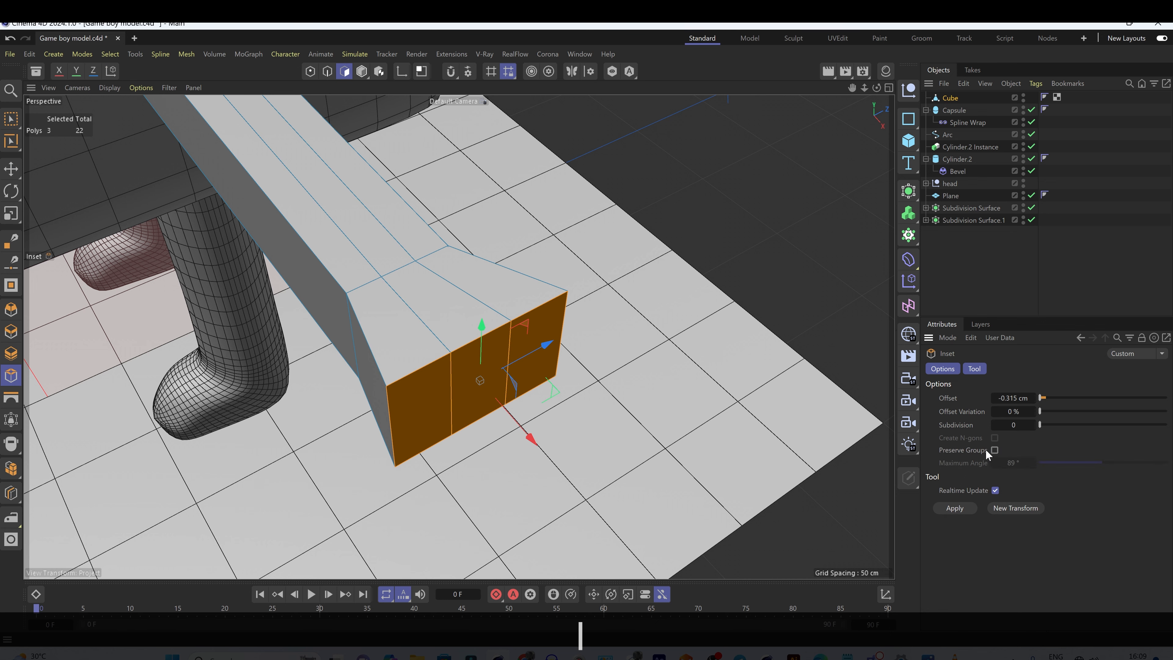
scroll(450, 402, up, 3)
alt+drag(451, 400, 605, 279)
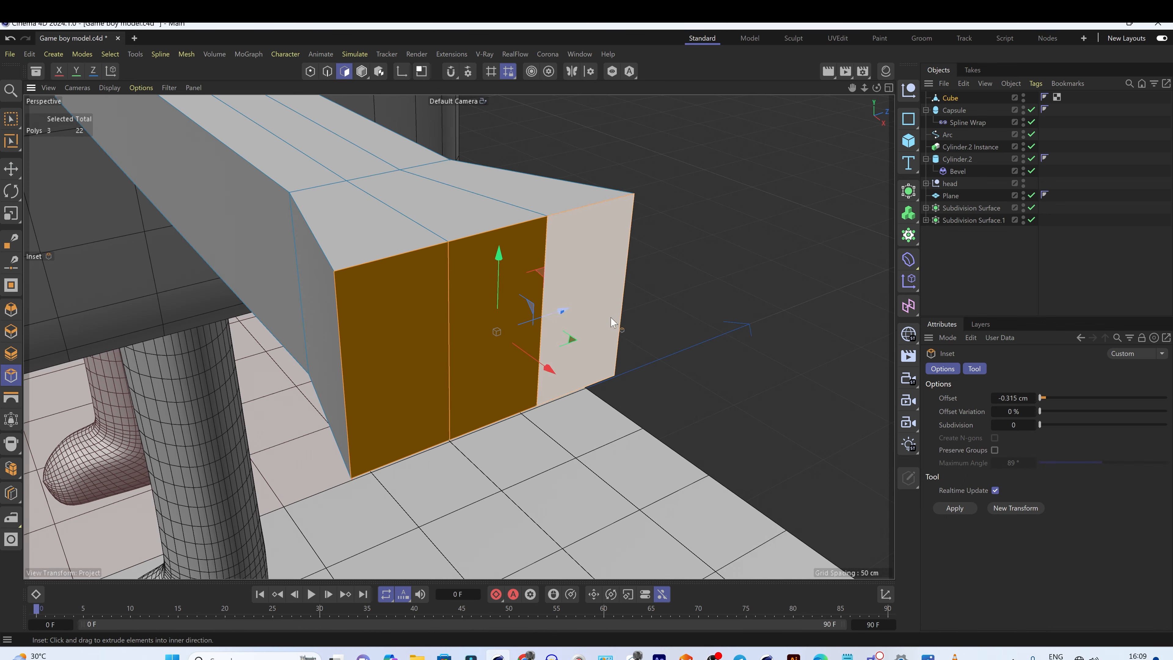
drag(680, 254, 684, 254)
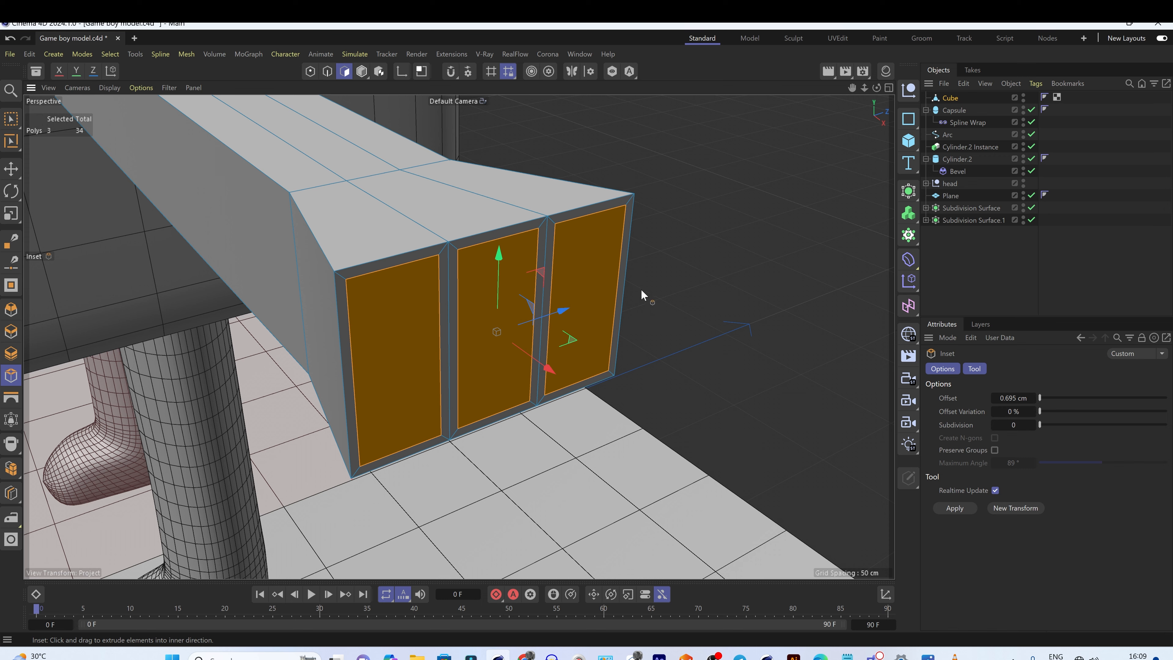
key(e)
drag(547, 369, 656, 494)
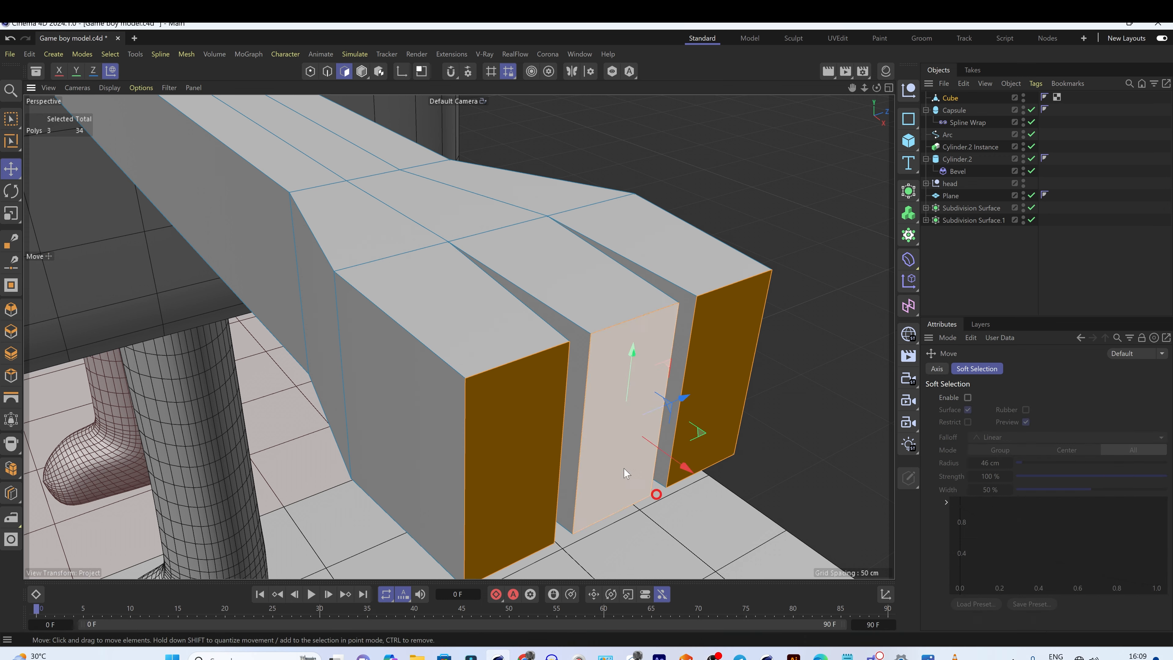
Step: Extrude the polygon on the side of the palm by 4.075 cm and rotate the new face to angle the thumb
alt+drag(615, 360, 645, 465)
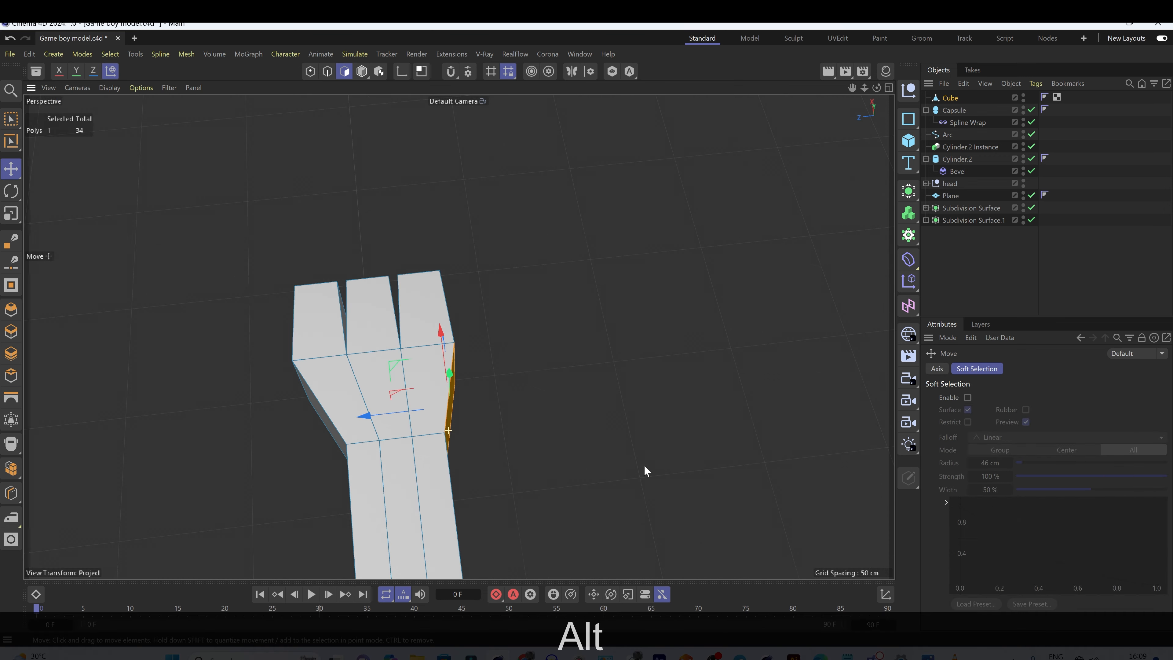
scroll(552, 399, up, 4)
key(d)
drag(369, 377, 406, 375)
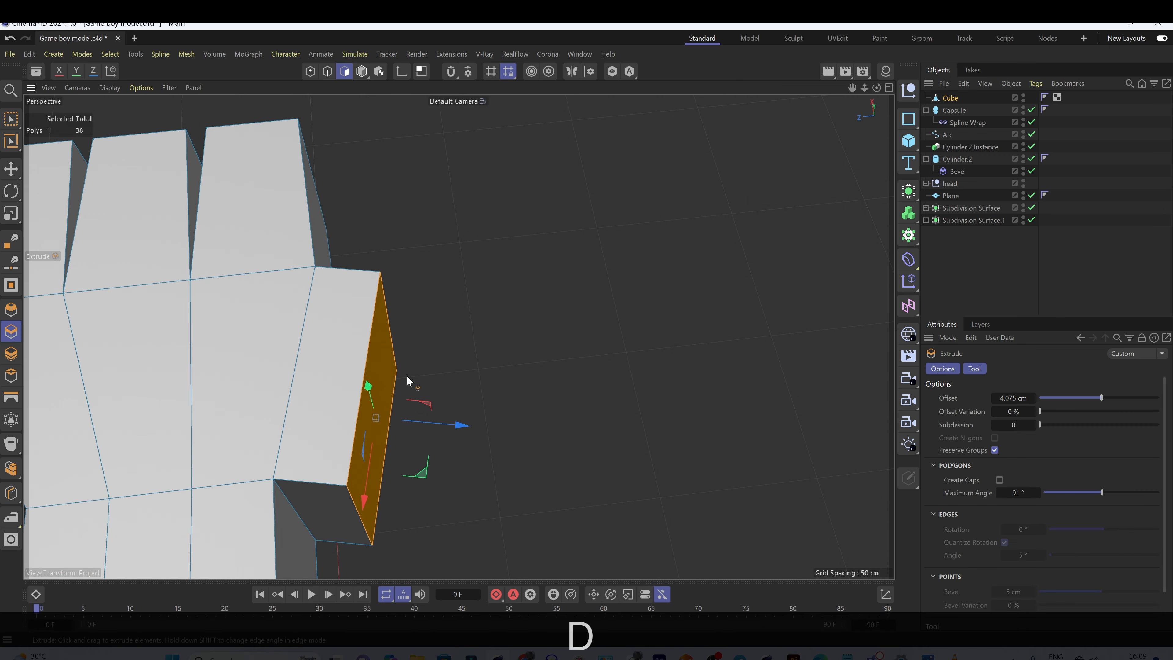
key(r)
drag(407, 463, 427, 436)
Step: Move the thumb's end polygon diagonally outward and scale it to about 45% to taper the tip
key(e)
key(w)
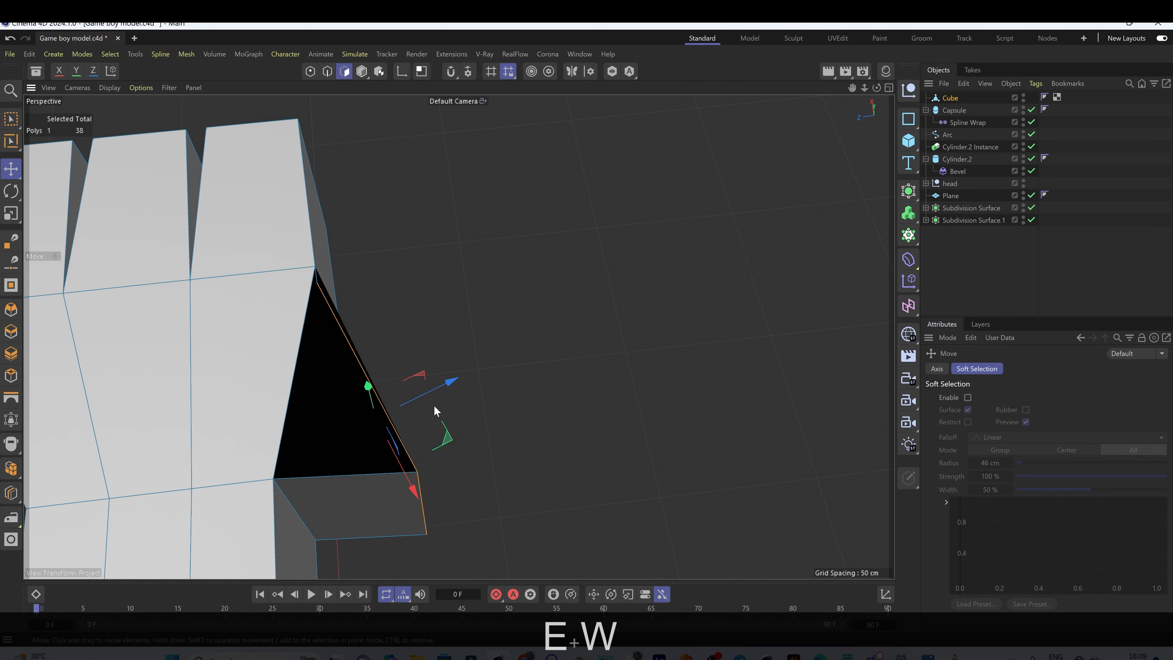
drag(441, 388, 595, 313)
drag(558, 418, 271, 300)
key(t)
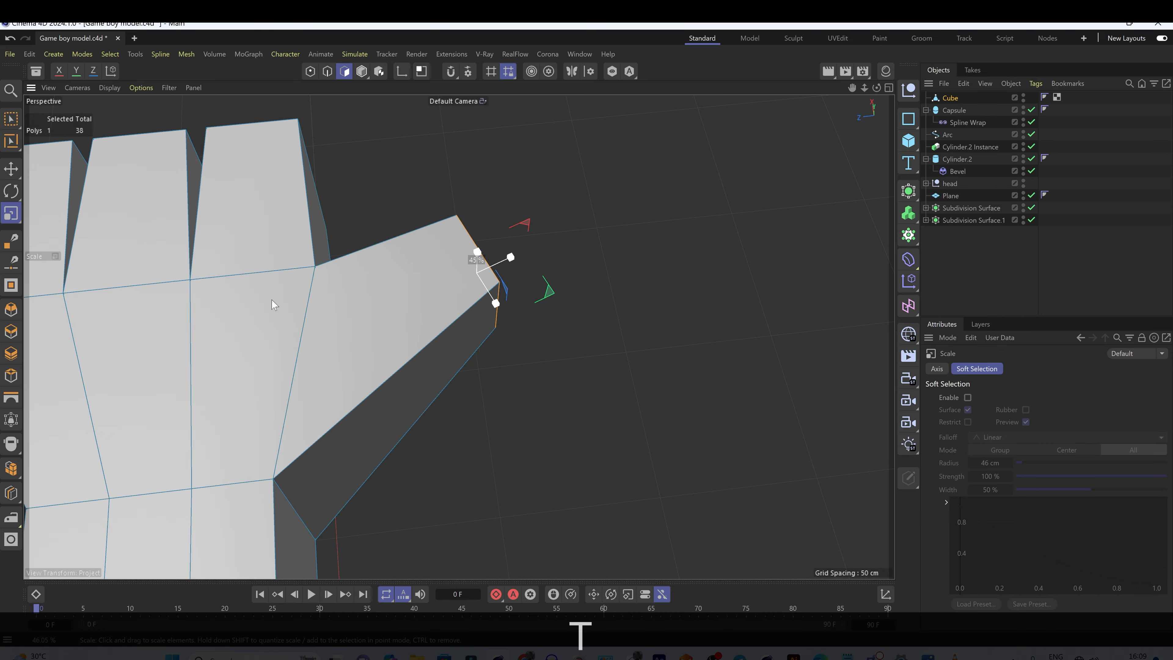
Step: Add a lengthwise loop cut at mid-height around the sides of the arm, hand and fingers
alt+drag(343, 306, 87, 312)
scroll(203, 321, down, 3)
key(1)
alt+drag(458, 337, 324, 485)
key(1)
drag(536, 362, 442, 430)
scroll(442, 430, up, 3)
key(1)
drag(404, 480, 490, 364)
scroll(431, 405, up, 2)
key(1)
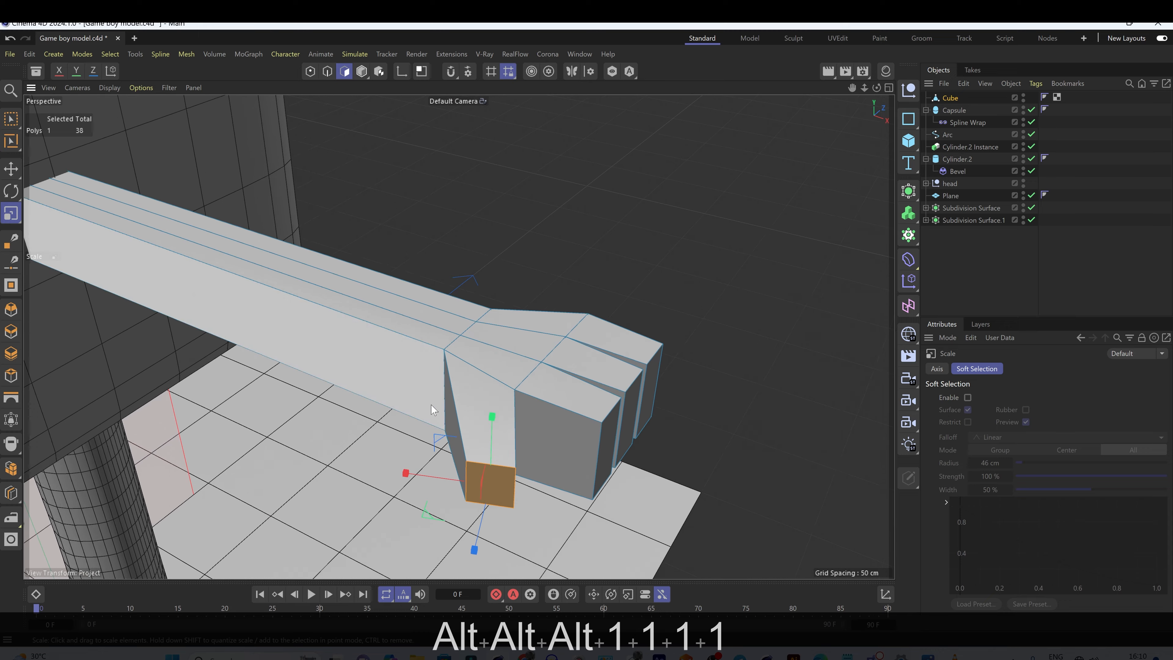
key(k)
key(l)
alt+drag(432, 409, 388, 306)
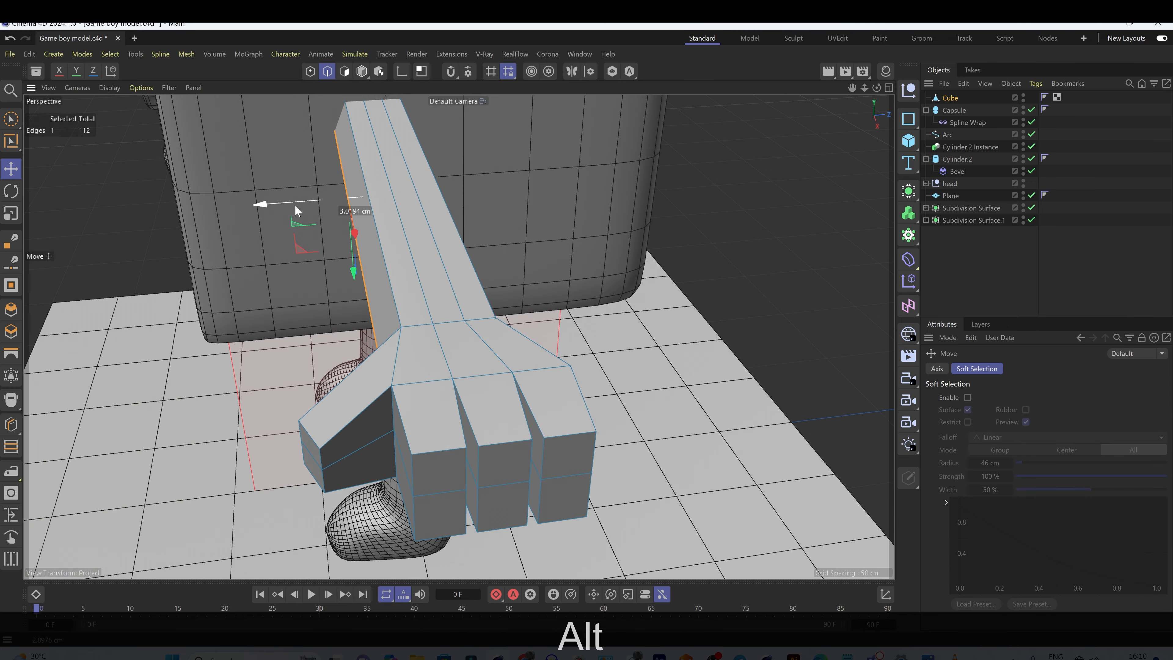
Step: Move the arm's mid-height side edges outward, using world axis orientation, to round its cross-section
click(450, 261)
alt+drag(298, 208, 490, 176)
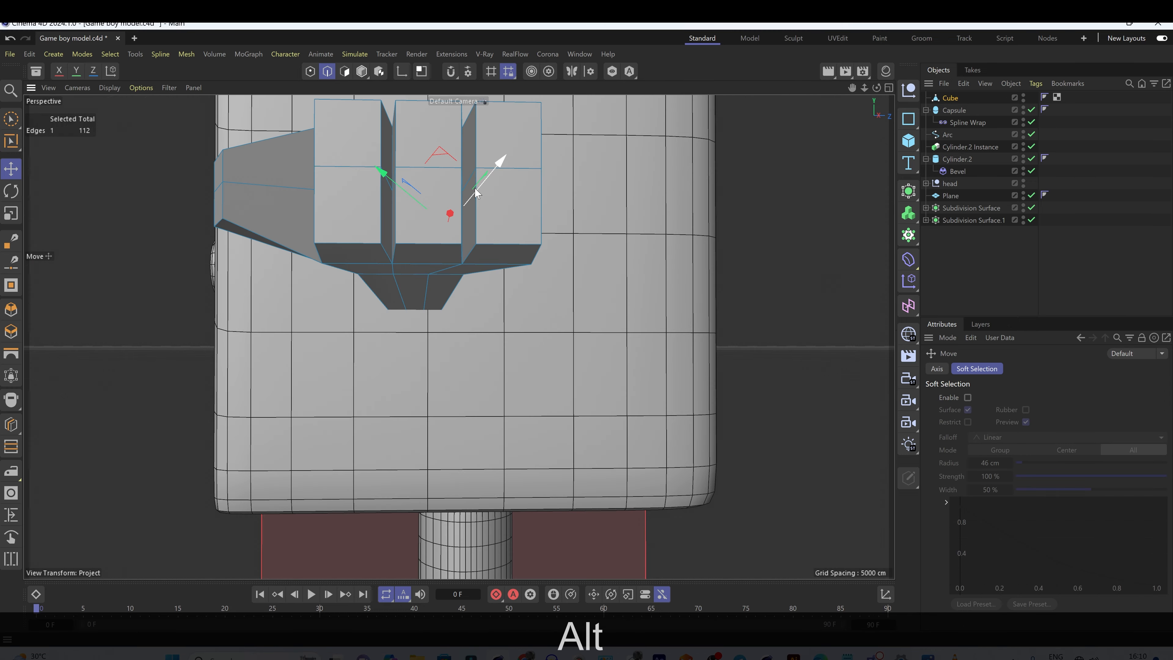
key(w)
key(2)
key(q)
key(1)
alt+drag(464, 318, 477, 211)
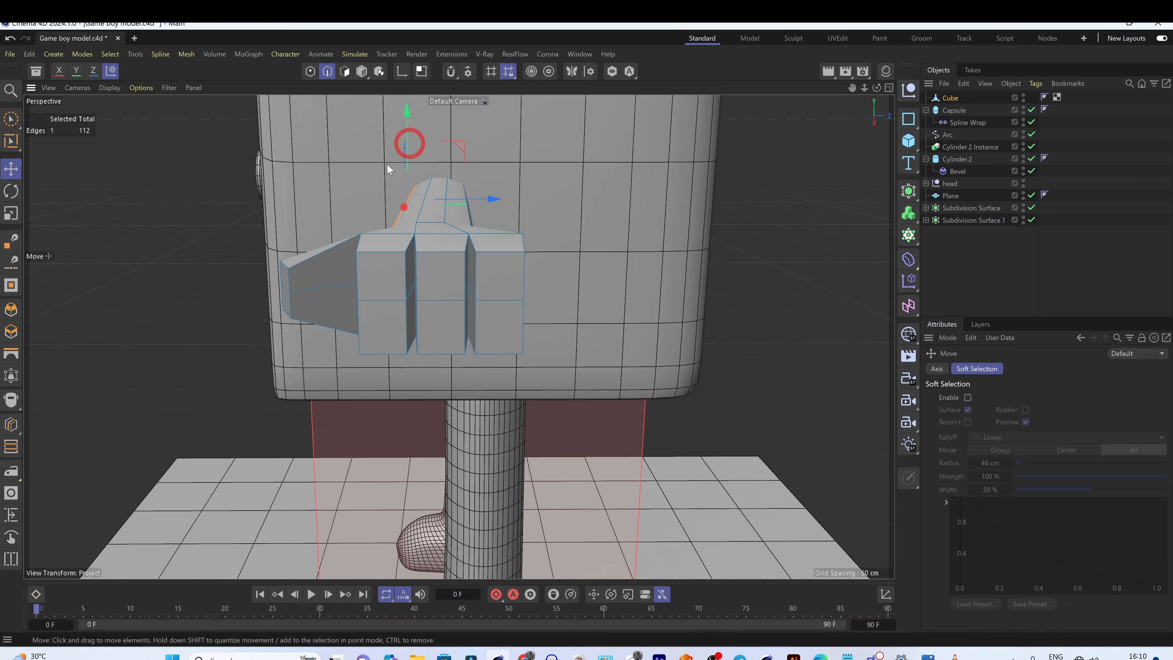
alt+drag(386, 163, 473, 230)
alt+drag(464, 172, 678, 243)
alt+right_drag(563, 257, 610, 257)
click(437, 276)
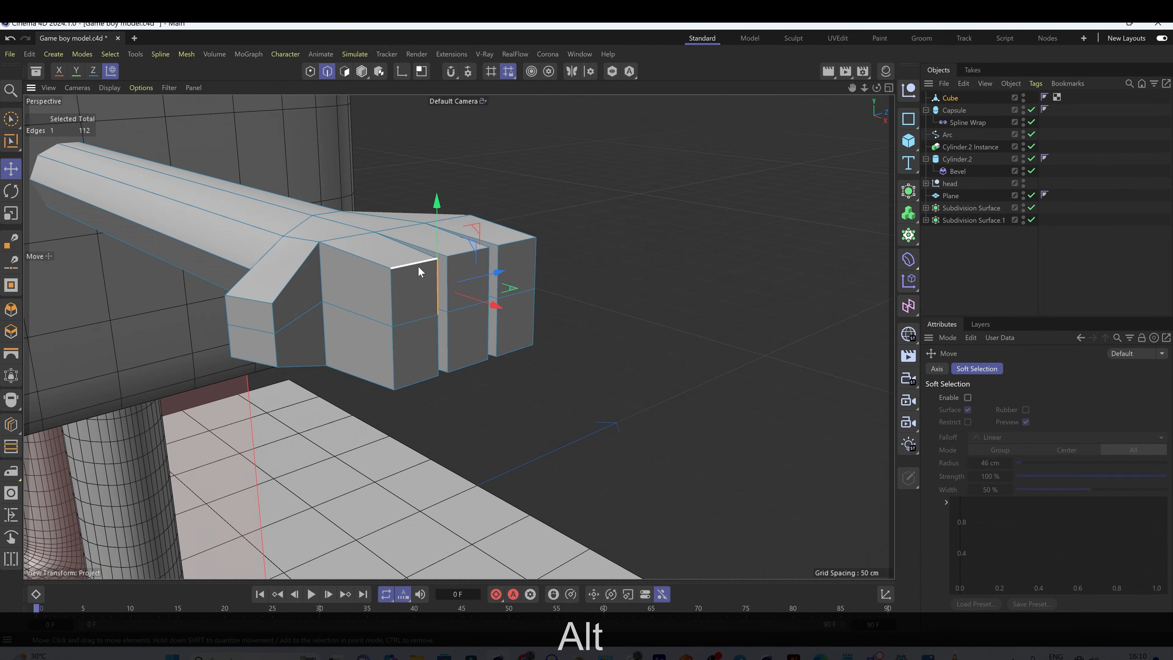
Step: Select the top polygons of the hand, fingers and thumb and lower them by about 2.1 cm
alt+drag(419, 268, 381, 300)
click(344, 71)
click(226, 306)
shift+click(343, 273)
alt+drag(288, 301, 296, 254)
drag(322, 210, 322, 232)
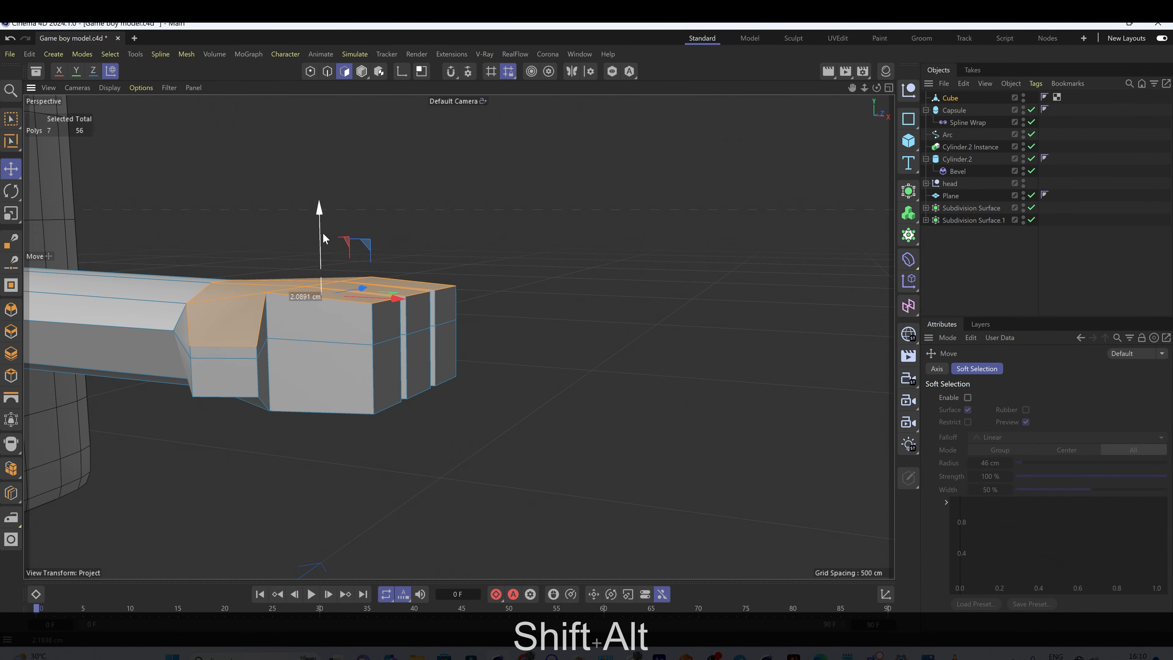
Step: Select the underside polygons of the hand, fingers and thumb and raise them to make the hand thinner
alt+drag(252, 489, 205, 393)
click(198, 404)
shift+click(254, 458)
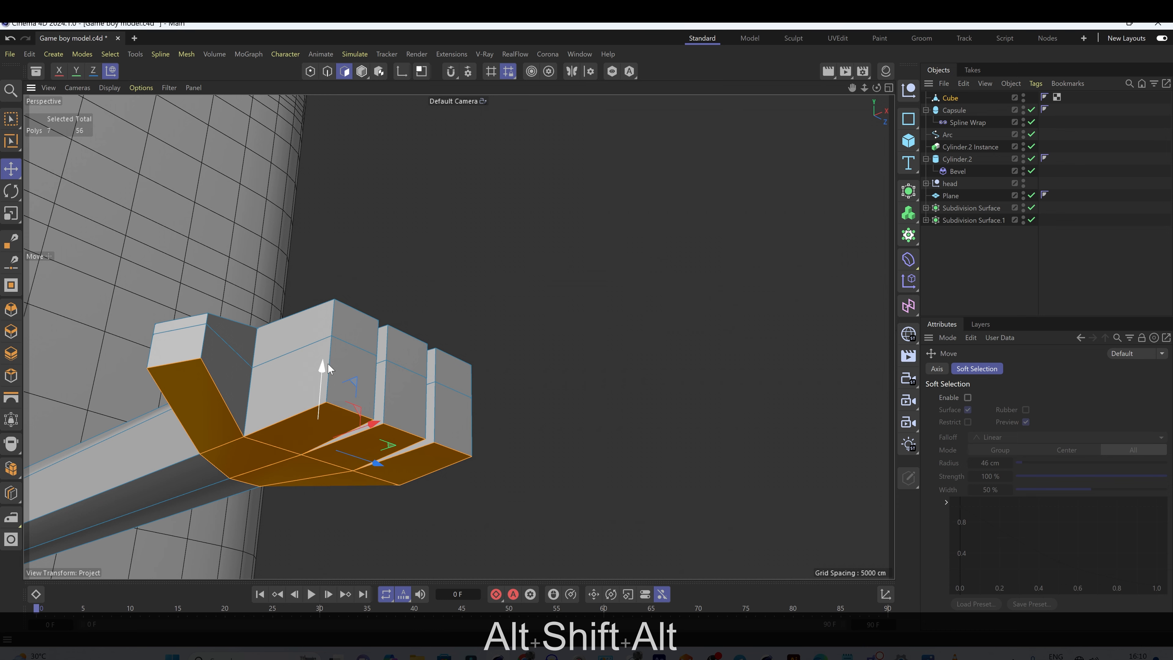
key(r)
key(t)
drag(322, 387, 347, 120)
key(e)
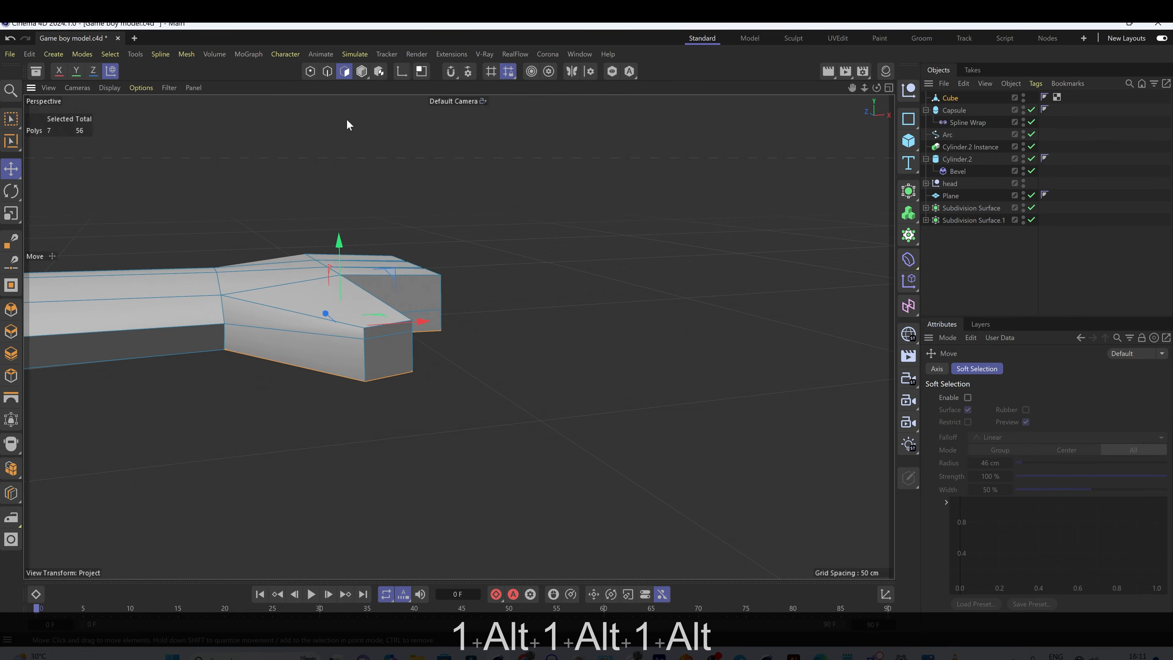
Step: Adjust the two upper corner points of the thumb tip in point mode
click(311, 72)
scroll(333, 346, up, 3)
click(374, 336)
shift+click(440, 325)
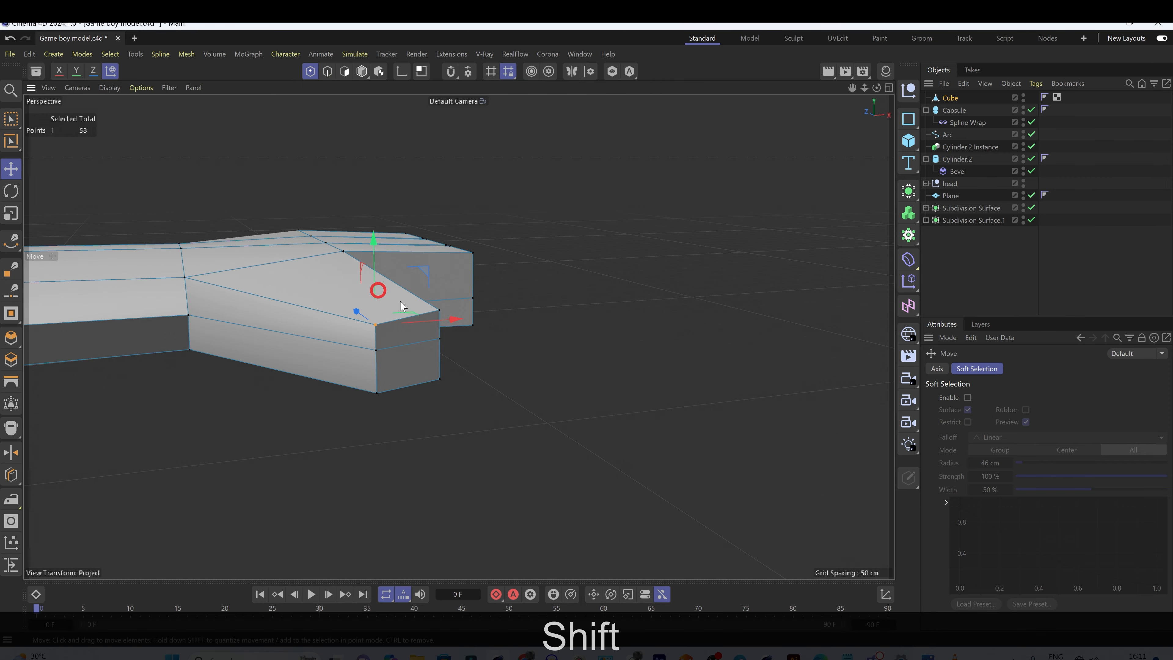
alt+drag(401, 306, 369, 299)
Step: Add a lengthwise loop cut through the thumb and reposition its tip points to round the end
key(k)
key(l)
click(11, 169)
click(408, 315)
Step: Add lengthwise loop cuts through the middle of each of the three fingers
key(k)
key(l)
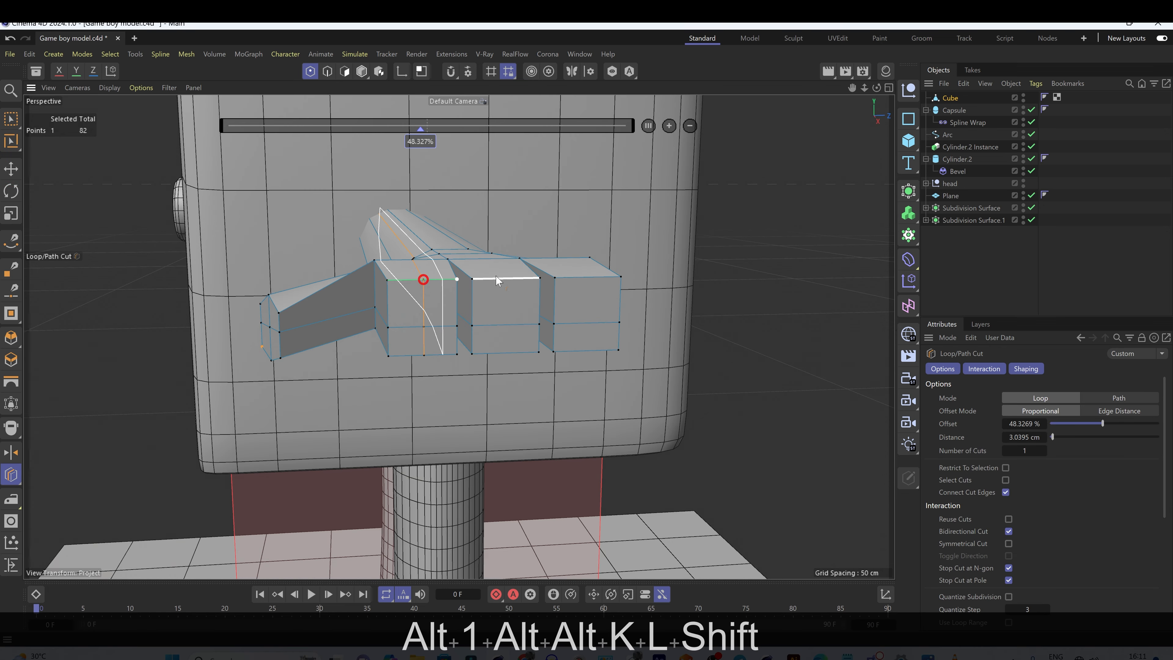
click(586, 283)
alt+drag(519, 324, 564, 319)
Step: Pull the corner points of the three fingertips inward to round their end faces
click(11, 169)
click(384, 271)
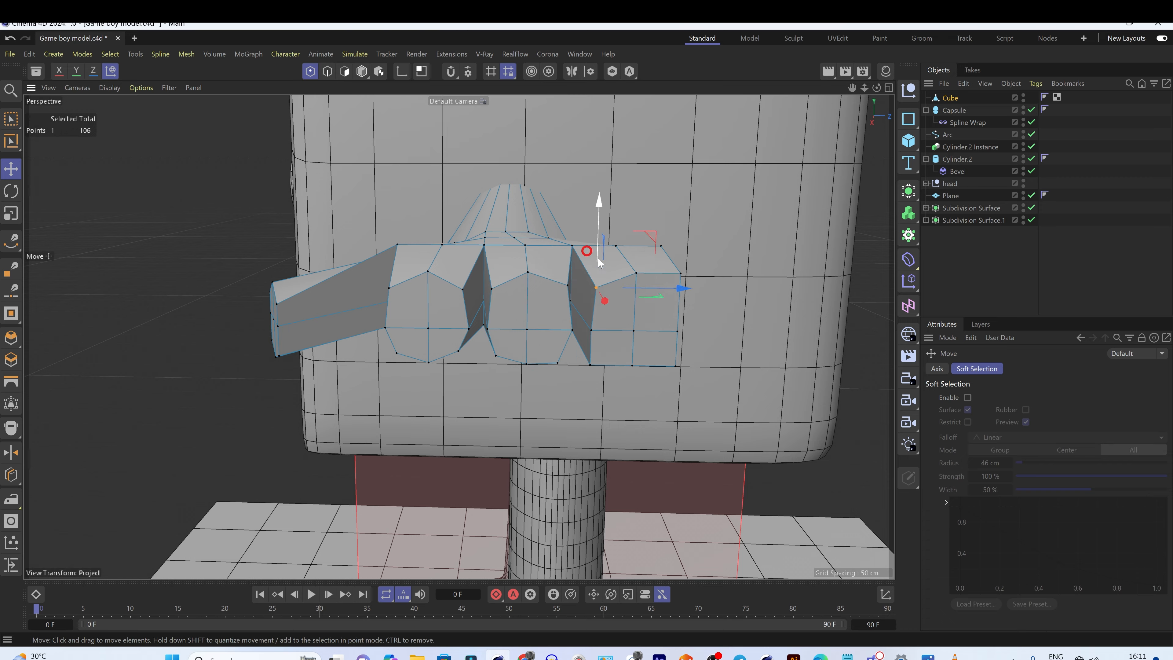
drag(680, 366, 666, 356)
drag(590, 365, 602, 355)
alt+right_drag(619, 332, 602, 322)
alt+drag(603, 322, 596, 370)
alt+drag(595, 370, 552, 442)
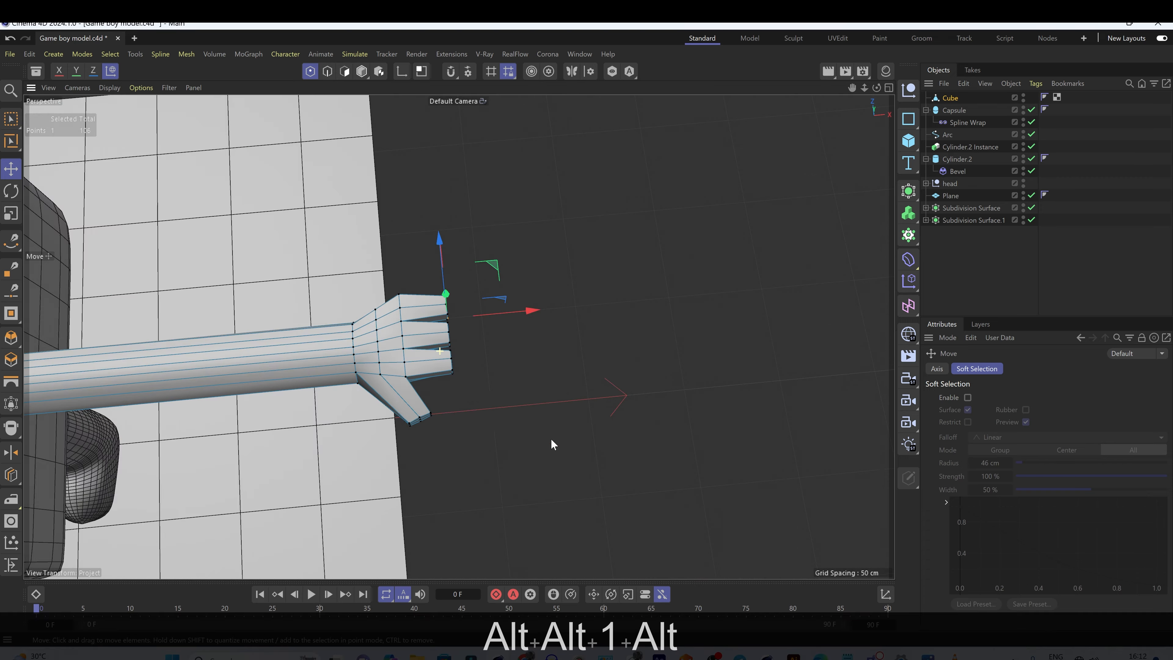
Step: Select all the points at the three fingertips and move them outward to lengthen the fingers
key(0)
drag(485, 395, 435, 241)
drag(504, 326, 548, 324)
alt+right_drag(403, 328, 418, 370)
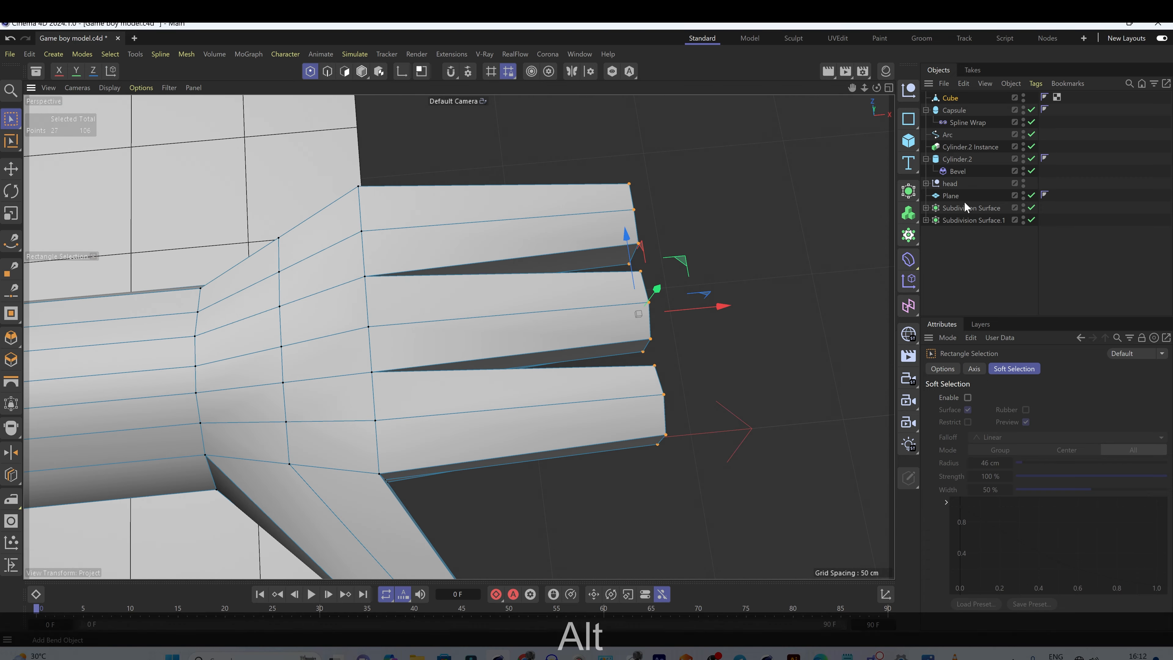
Step: Place the arm's Cube object inside a Subdivision Surface to smooth it
click(951, 100)
alt+click(909, 190)
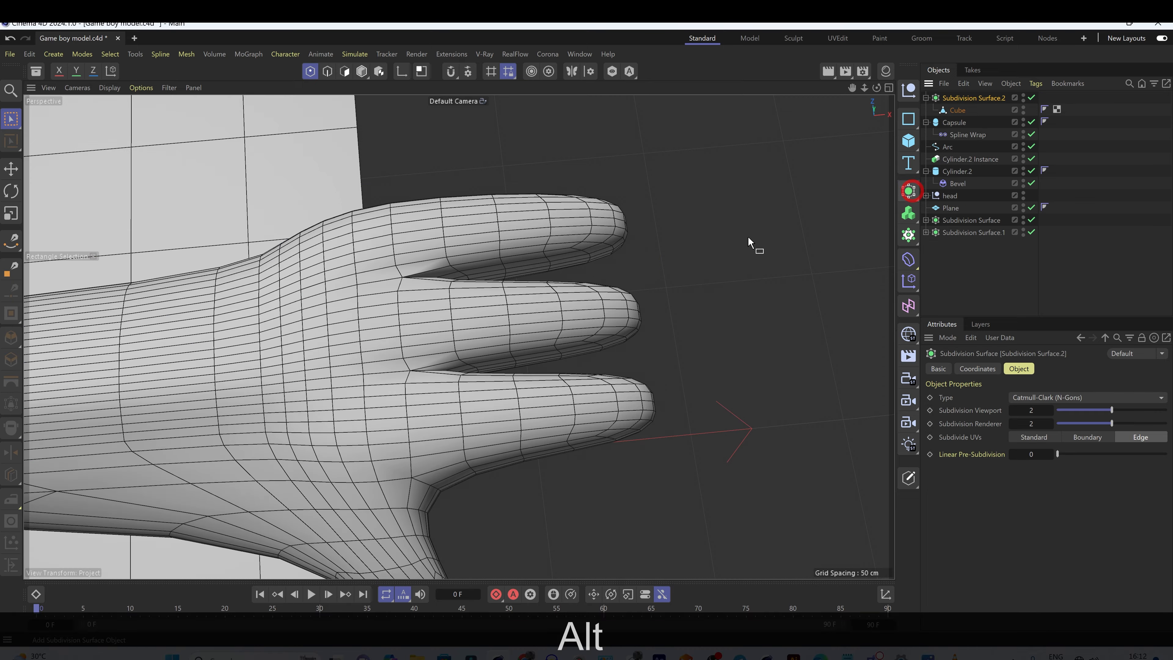
alt+right_drag(620, 281, 609, 290)
alt+right_drag(480, 347, 677, 317)
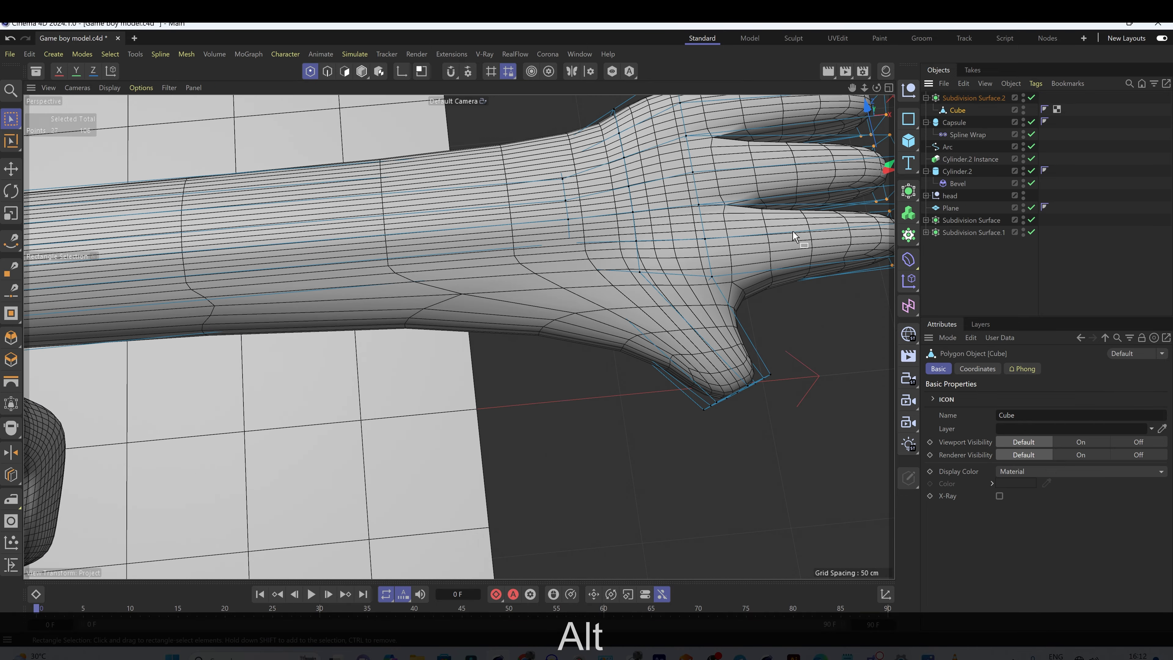
Step: Add a loop cut at the base of the thumb, offset about 4.3%, to sharpen its joint with the palm
key(k)
key(l)
click(713, 282)
alt+drag(702, 283, 566, 255)
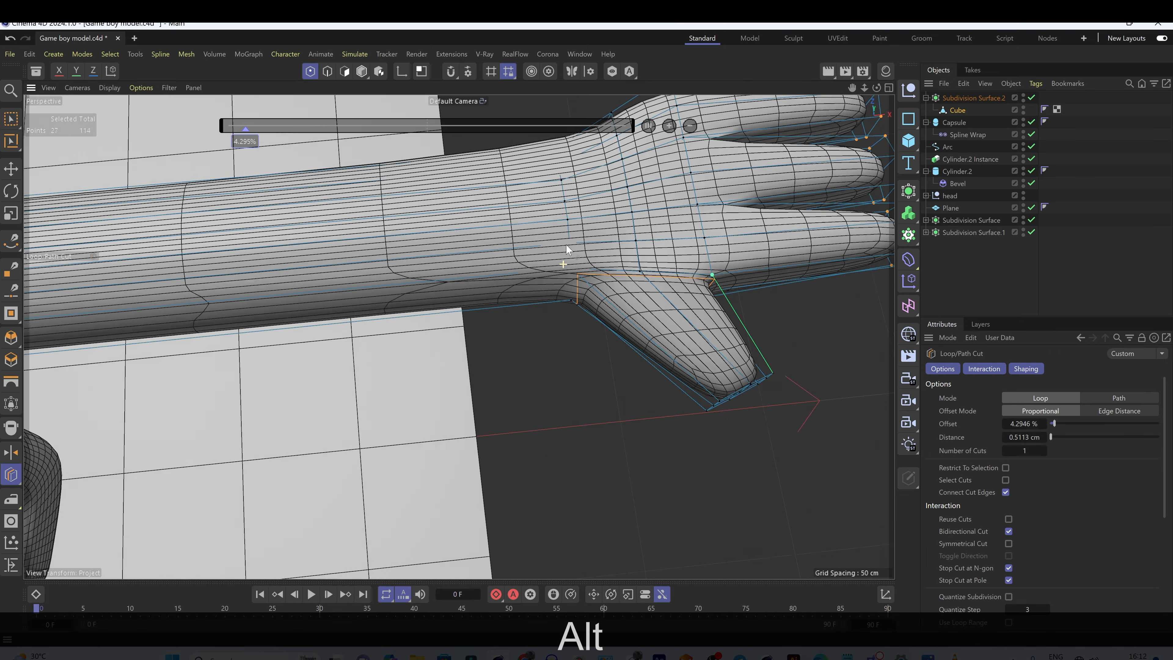
alt+drag(563, 319, 842, 222)
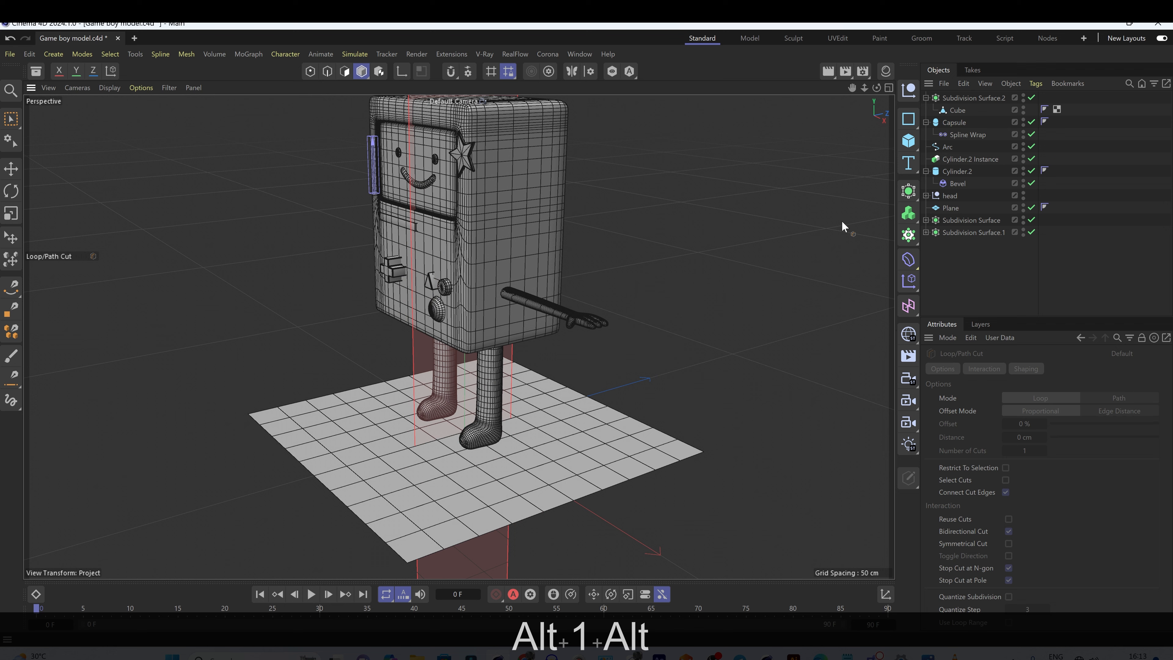
Step: Scale up the arm's Subdivision Surface object and raise the arm on the side of the body
click(968, 98)
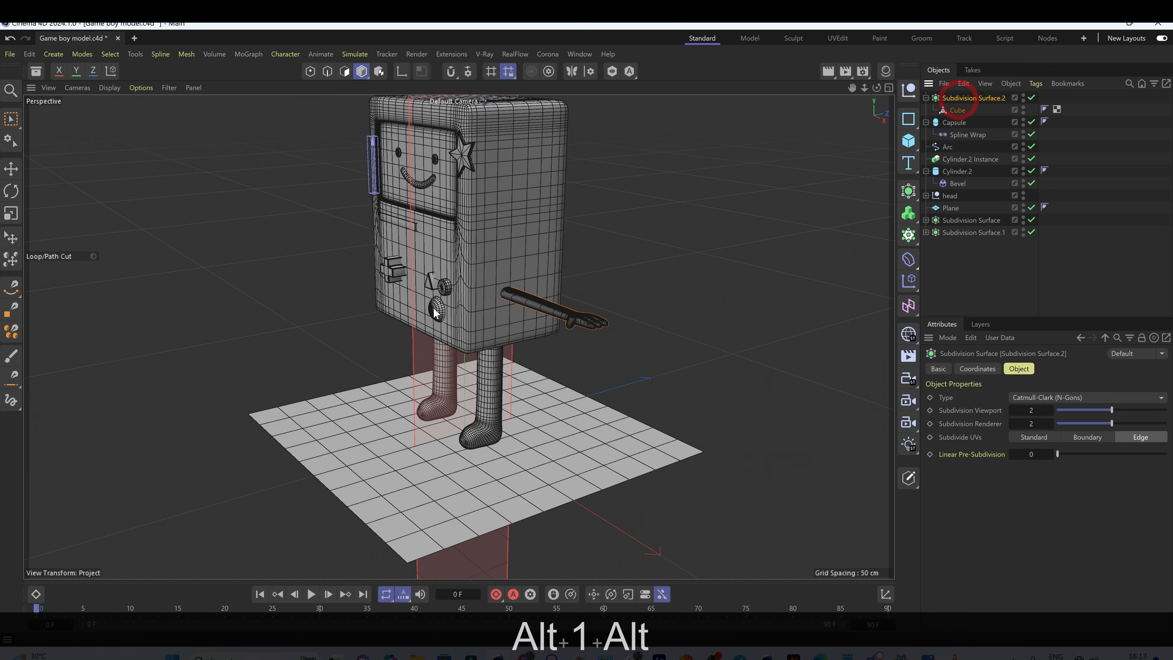
key(e)
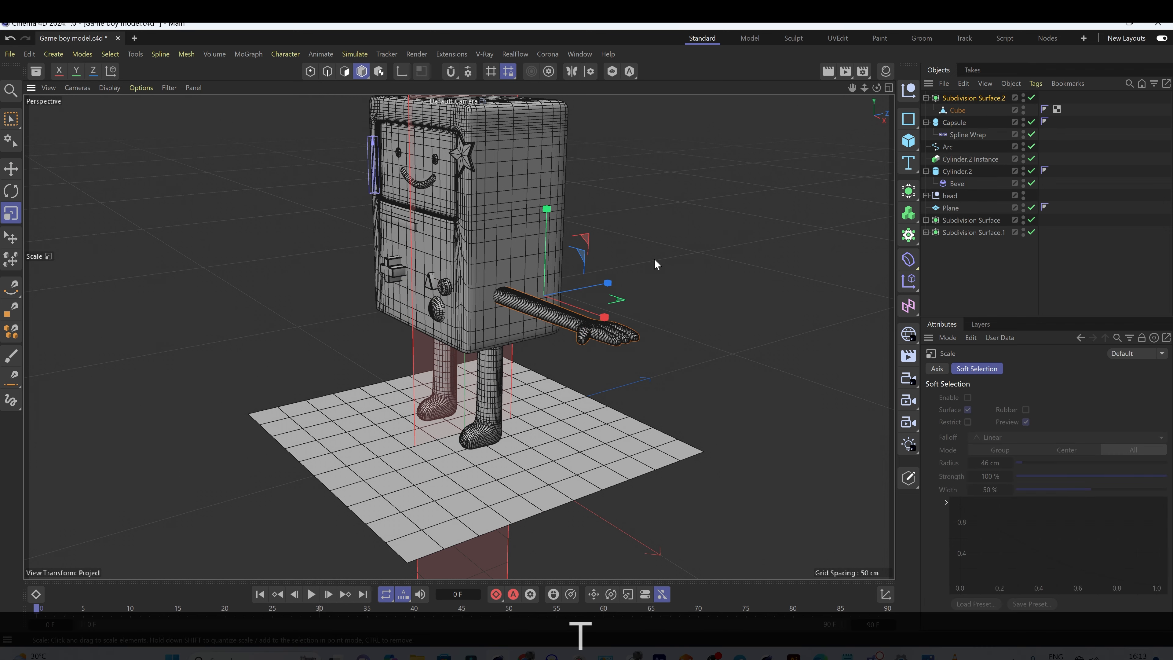
alt+drag(560, 319, 461, 276)
drag(572, 278, 576, 209)
click(343, 74)
scroll(593, 267, up, 4)
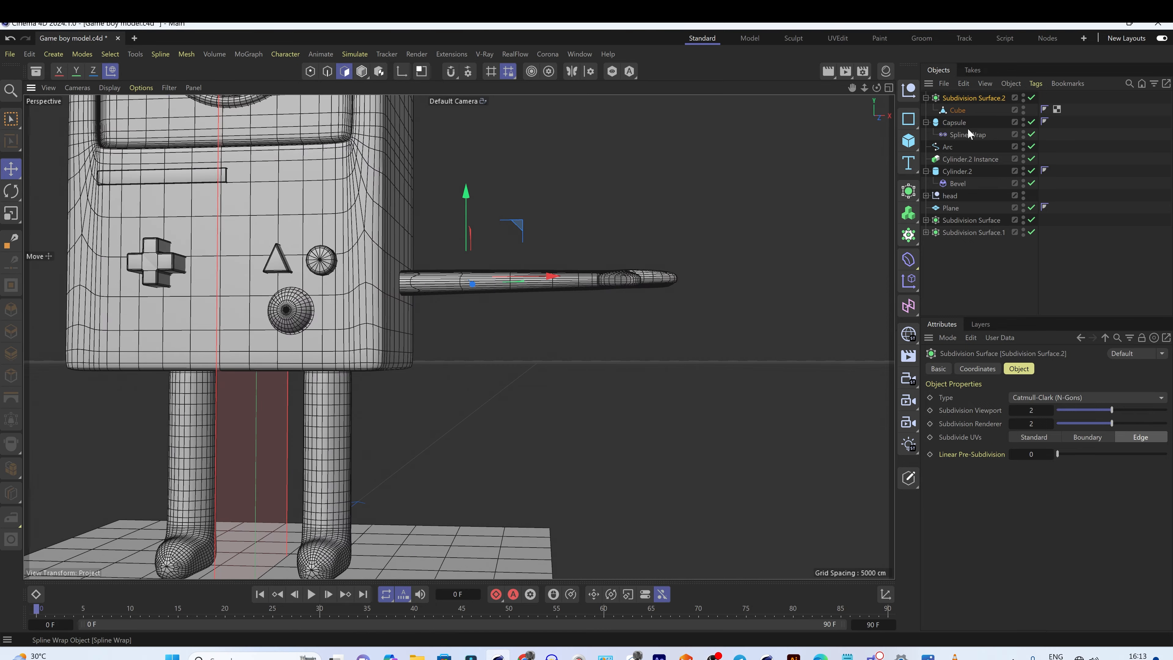
Step: Try duplicating the arm's Subdivision Surface object
click(959, 110)
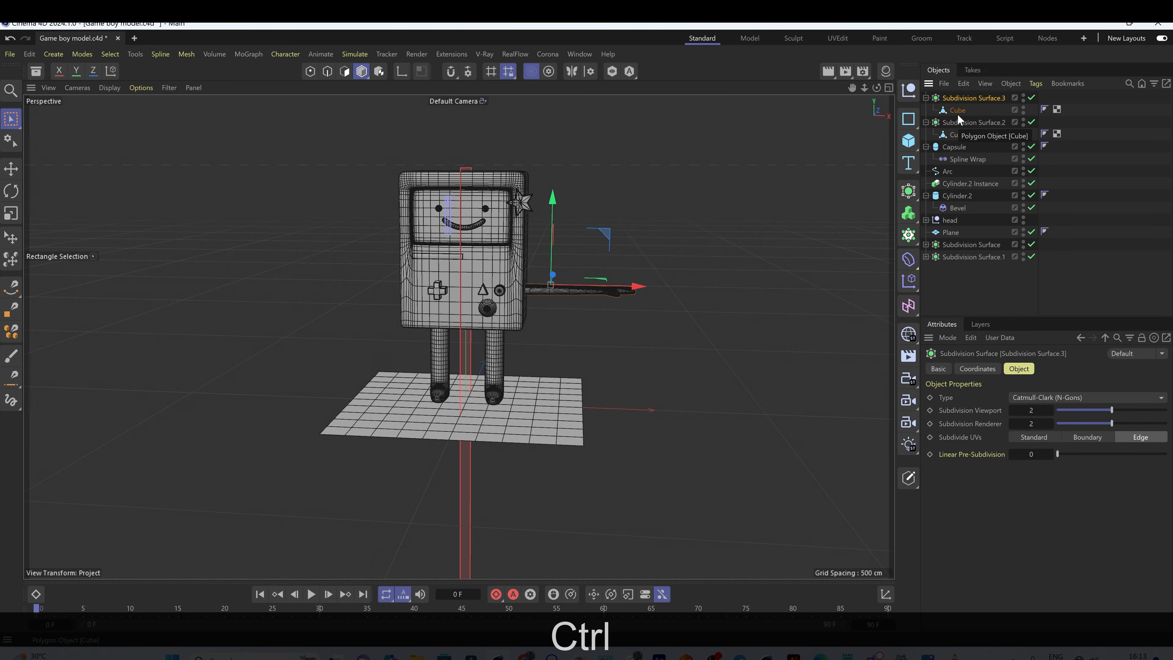
key(ctrl+z)
scroll(553, 263, up, 8)
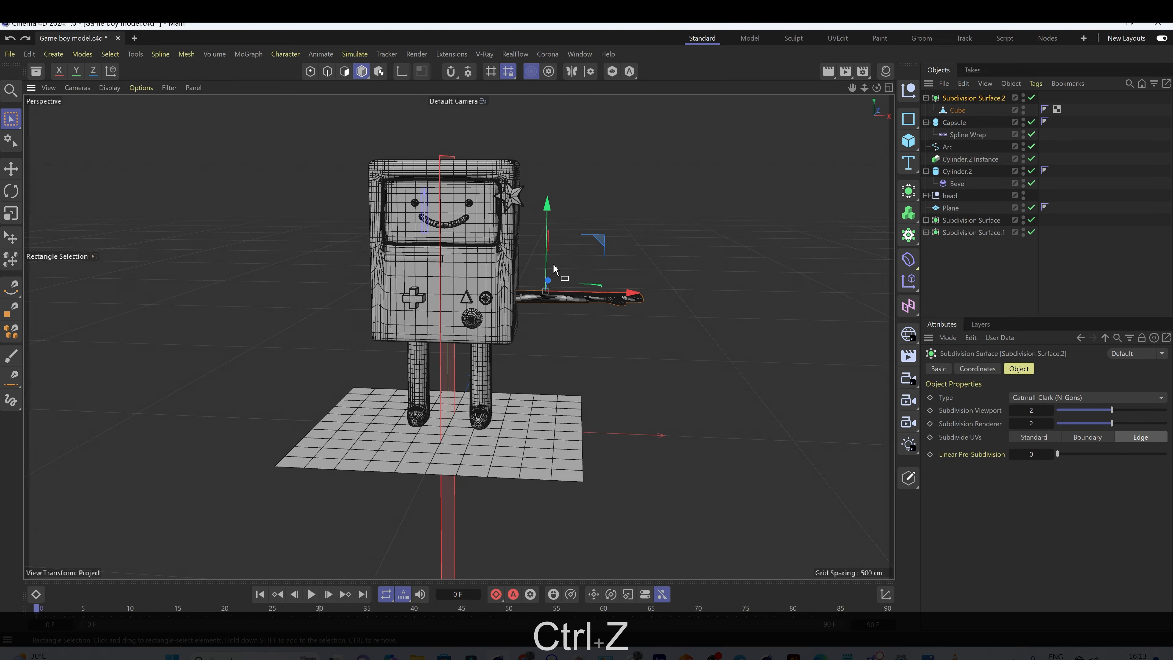
Step: Set the arm's Subdivision Surface to 1 for both the viewport and renderer subdivision levels
alt+drag(627, 333, 689, 383)
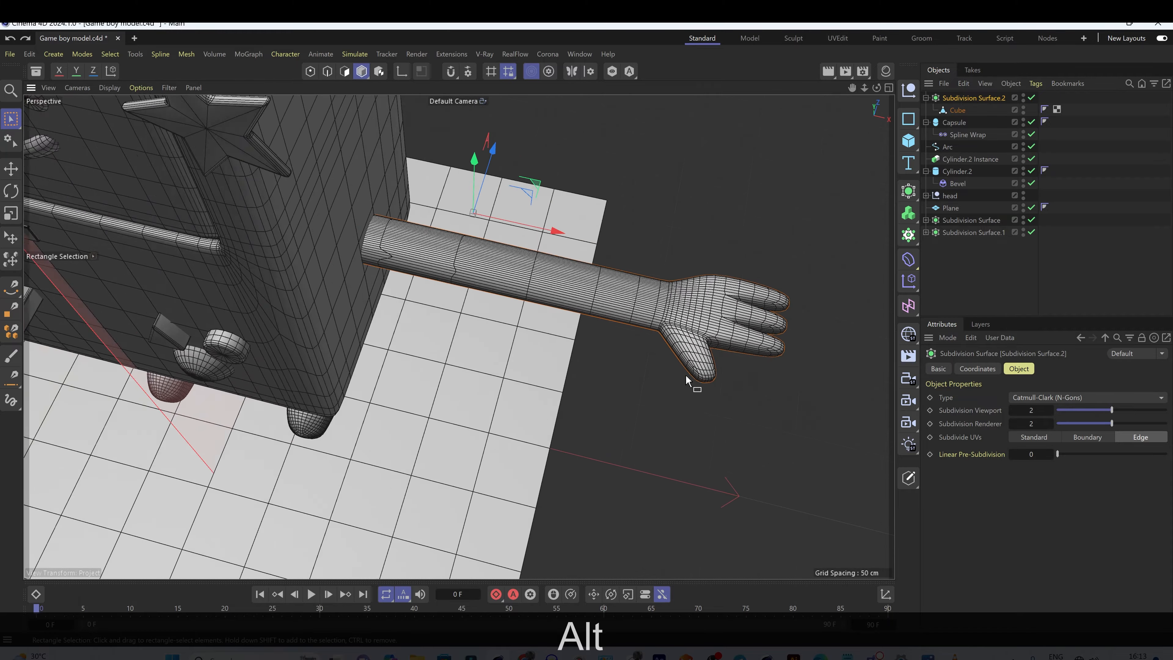
scroll(689, 383, up, 6)
alt+drag(669, 315, 693, 305)
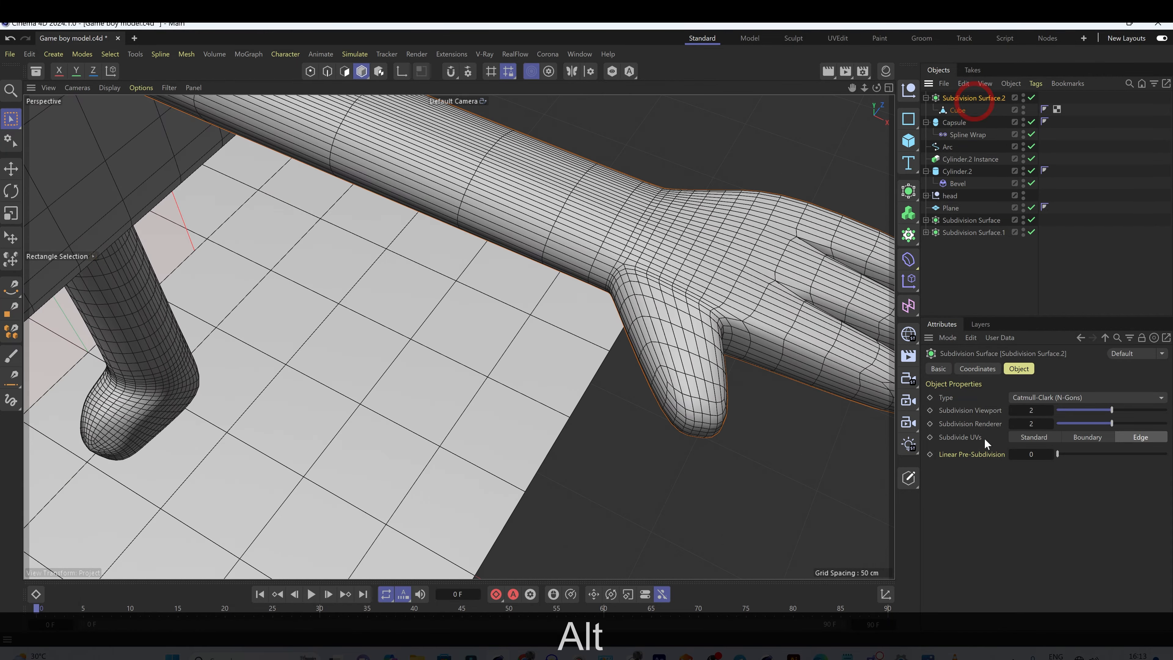
click(1012, 410)
scroll(736, 355, down, 4)
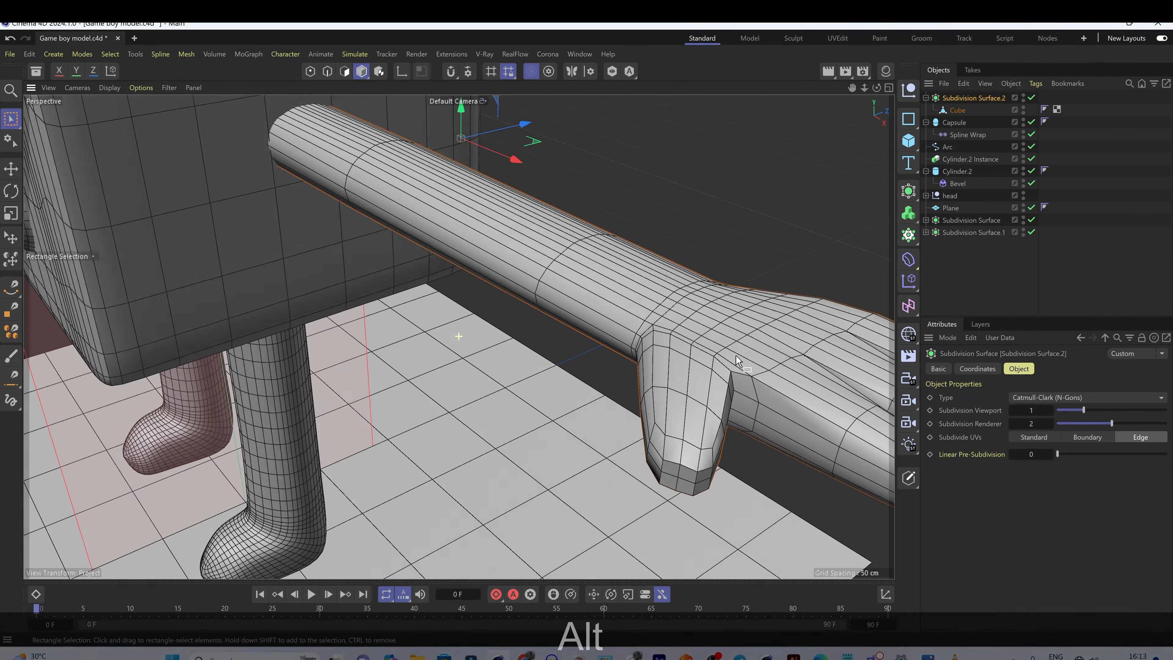
alt+drag(739, 359, 781, 370)
alt+right_drag(785, 393, 878, 383)
alt+drag(813, 381, 739, 372)
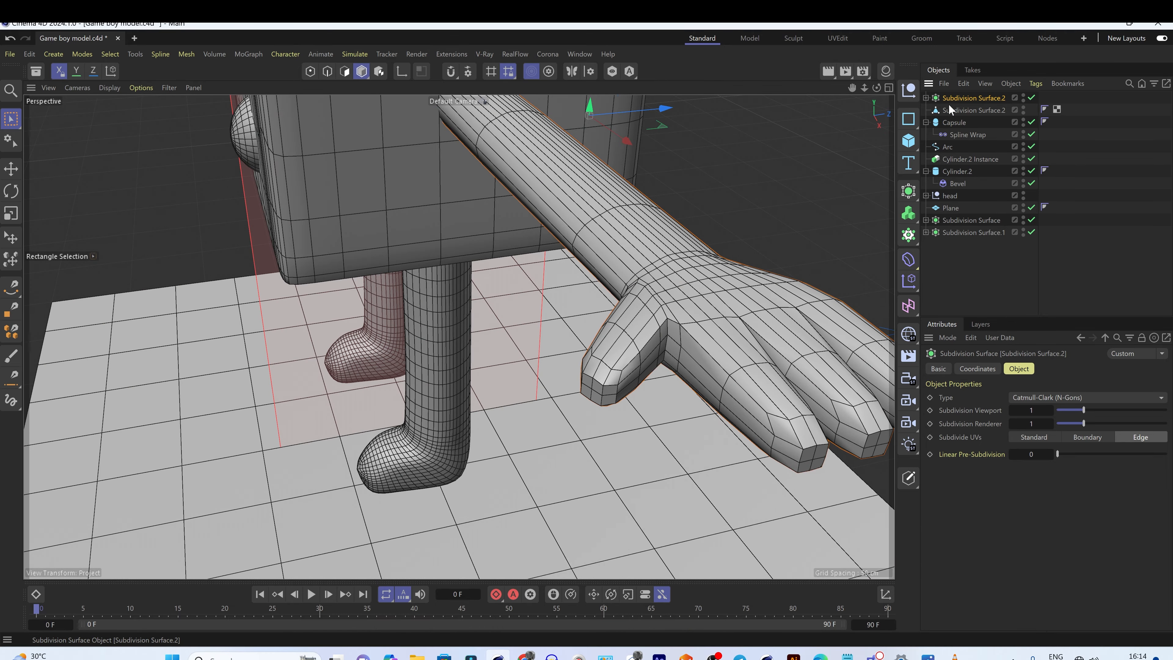
Step: Undo the connected copy of the arm and merge its Subdivision Surface using Connect Objects + Delete
key(ctrl+z)
right_click(948, 98)
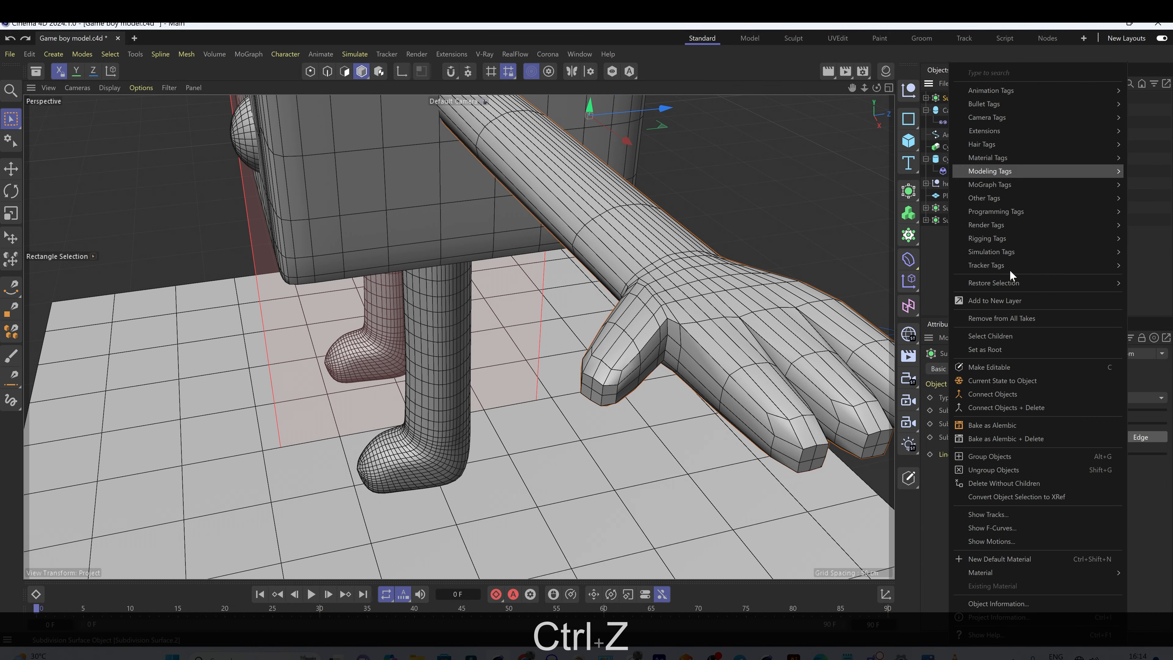
click(1010, 407)
Step: Duplicate the merged arm mesh and name the two objects Left and right
alt+drag(738, 254, 855, 213)
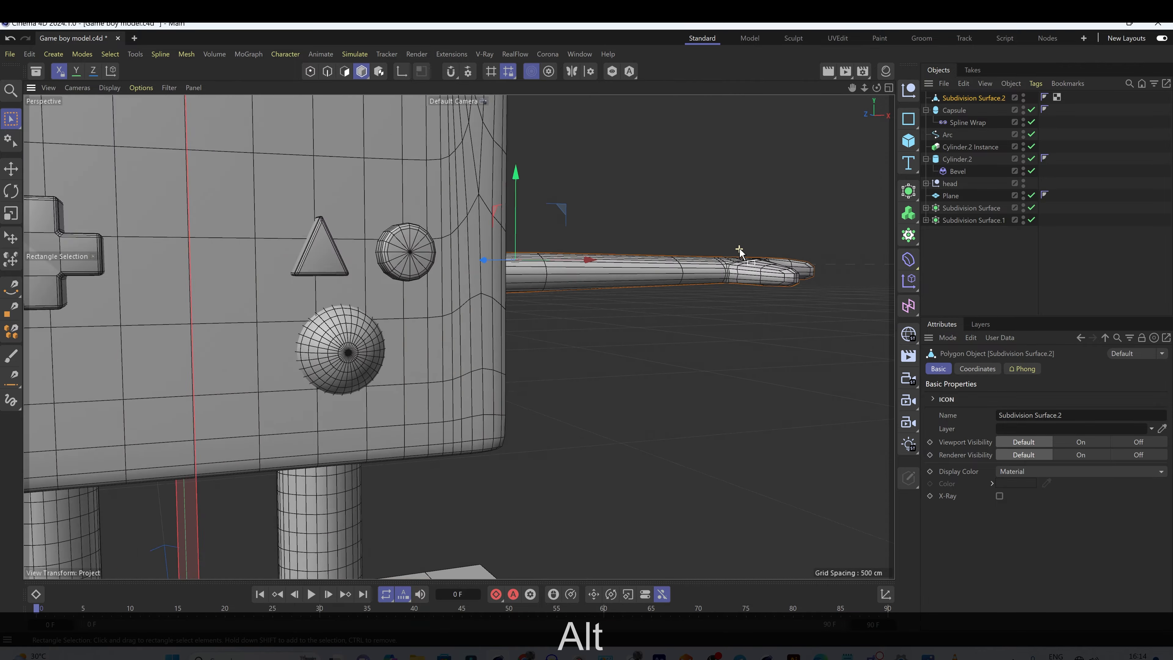
alt+right_drag(741, 254, 679, 259)
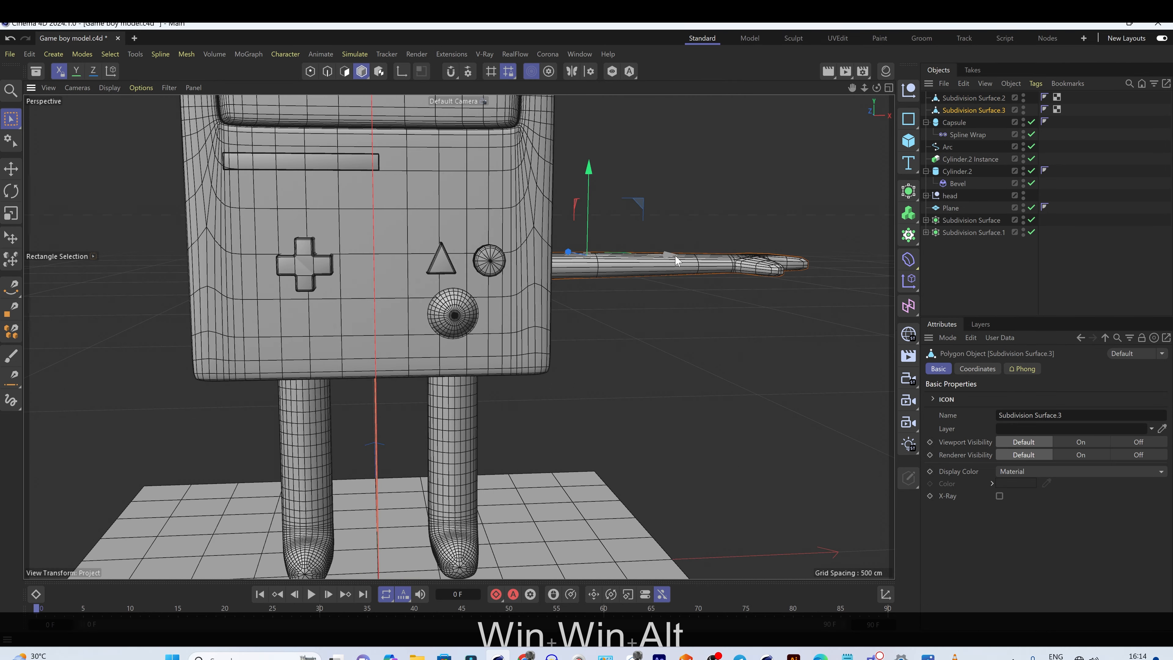
key(Return)
text(right)
key(Return)
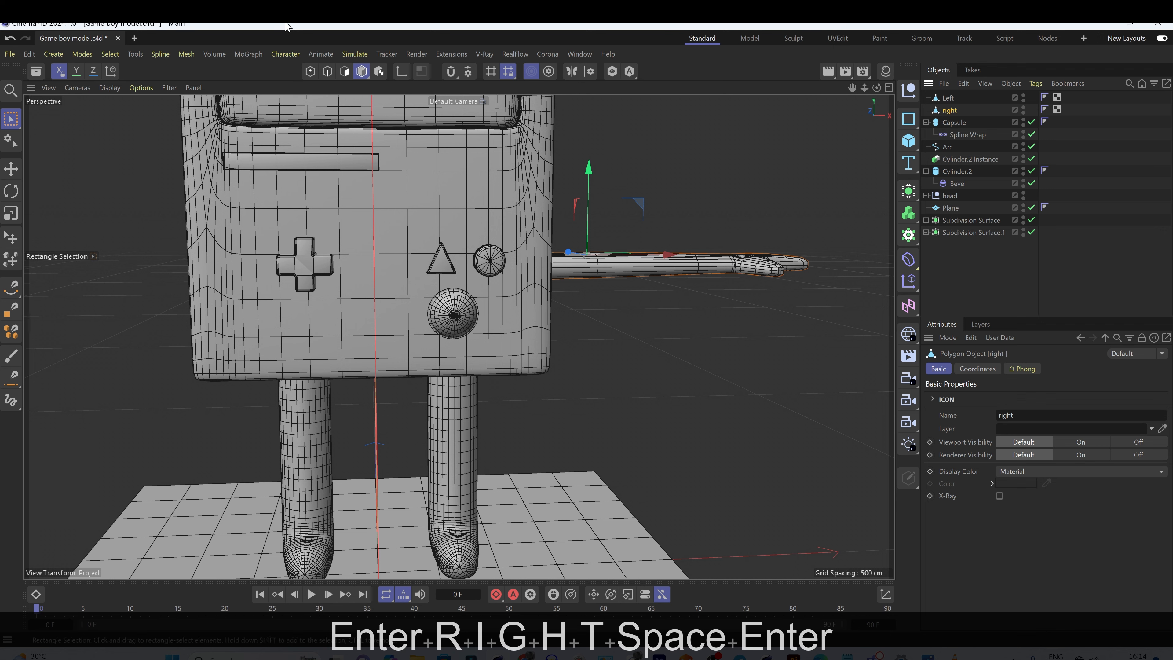
Step: Mirror the right arm object with the Mirror Tool across the world X (YZ) axis, direction + To -
click(292, 53)
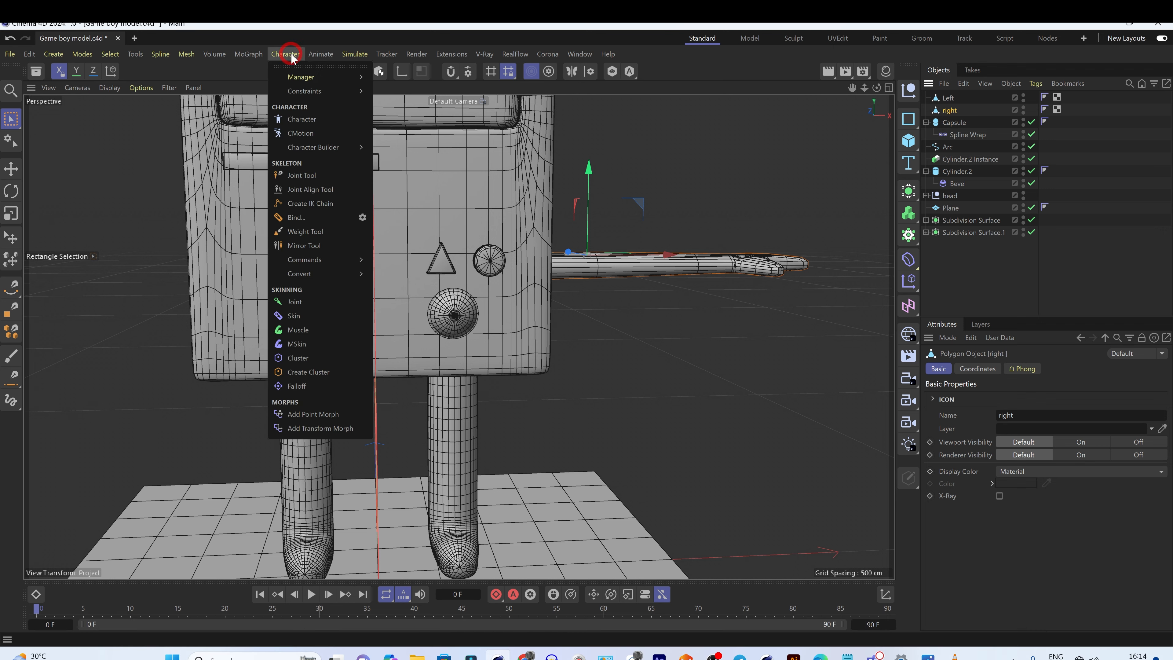
click(279, 111)
scroll(462, 365, down, 5)
alt+drag(453, 366, 497, 362)
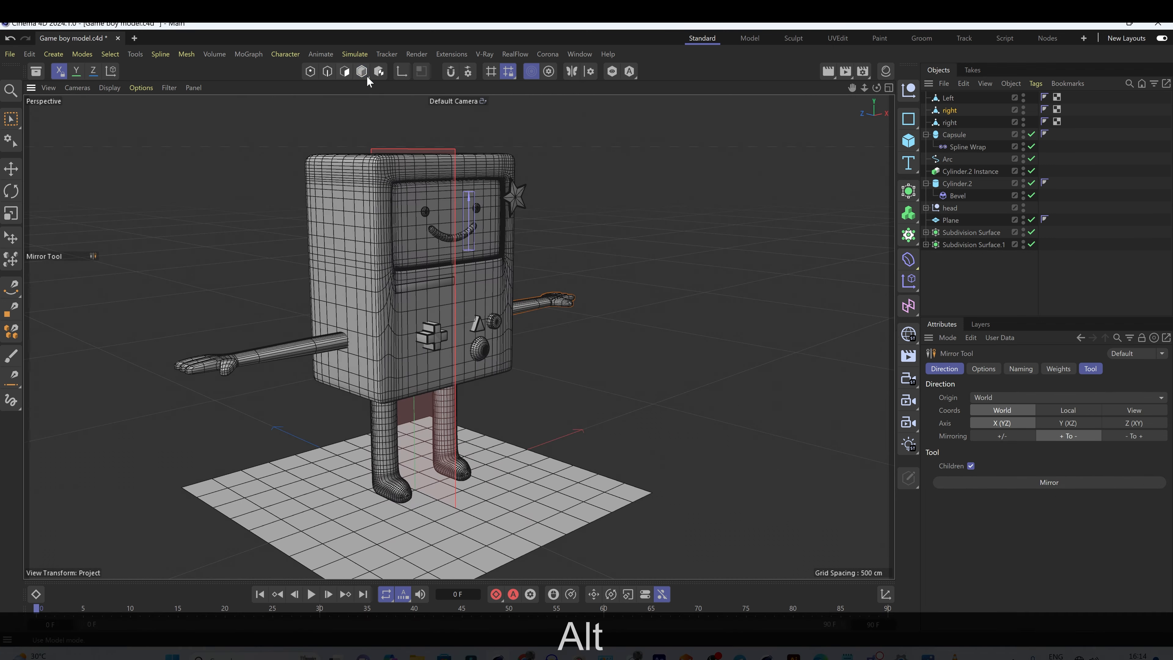
alt+drag(706, 371, 674, 371)
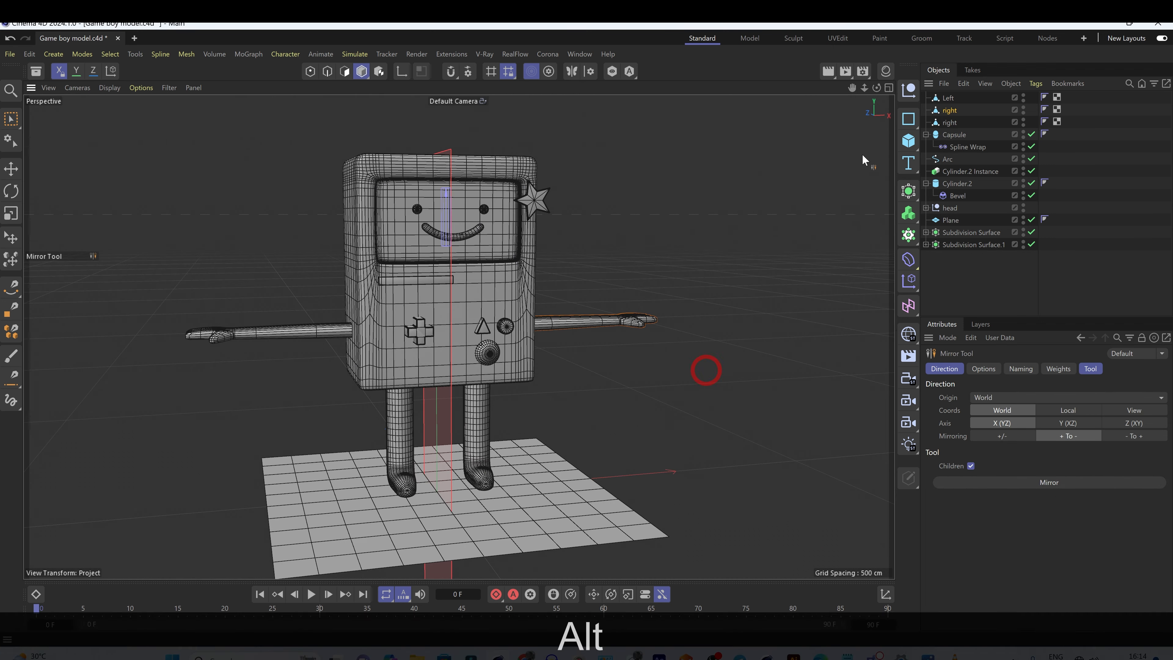
Step: Delete the unmirrored right arm duplicate and group the Left and mirrored right arms under a null
click(944, 110)
key(Delete)
click(945, 111)
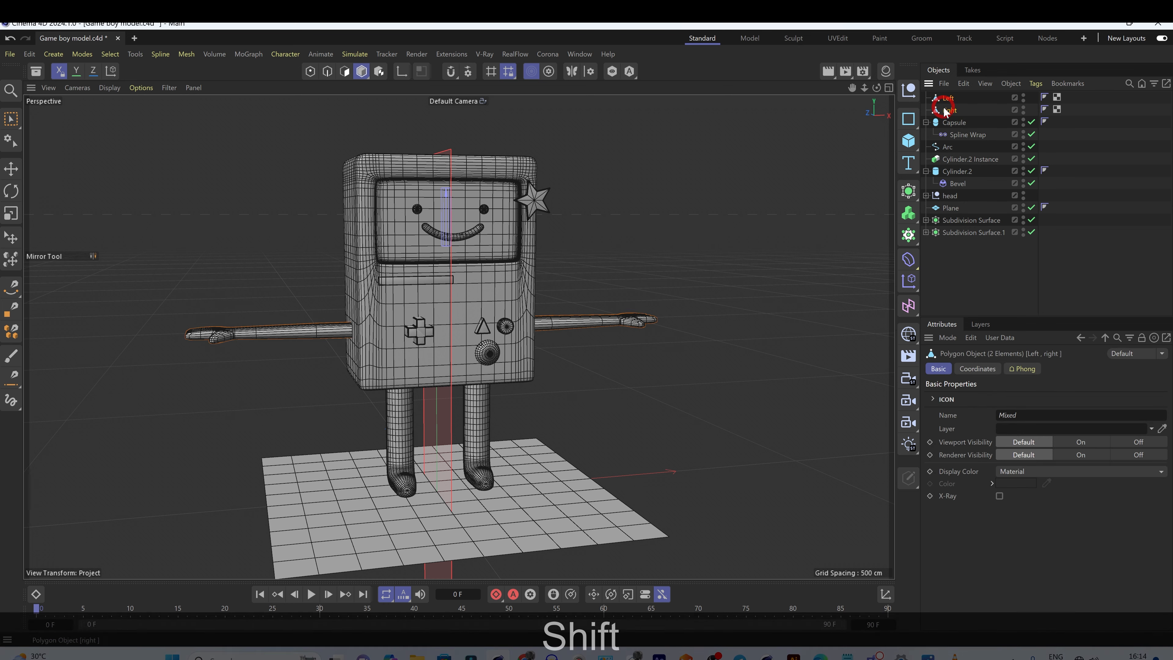
shift+click(948, 110)
key(alt+g)
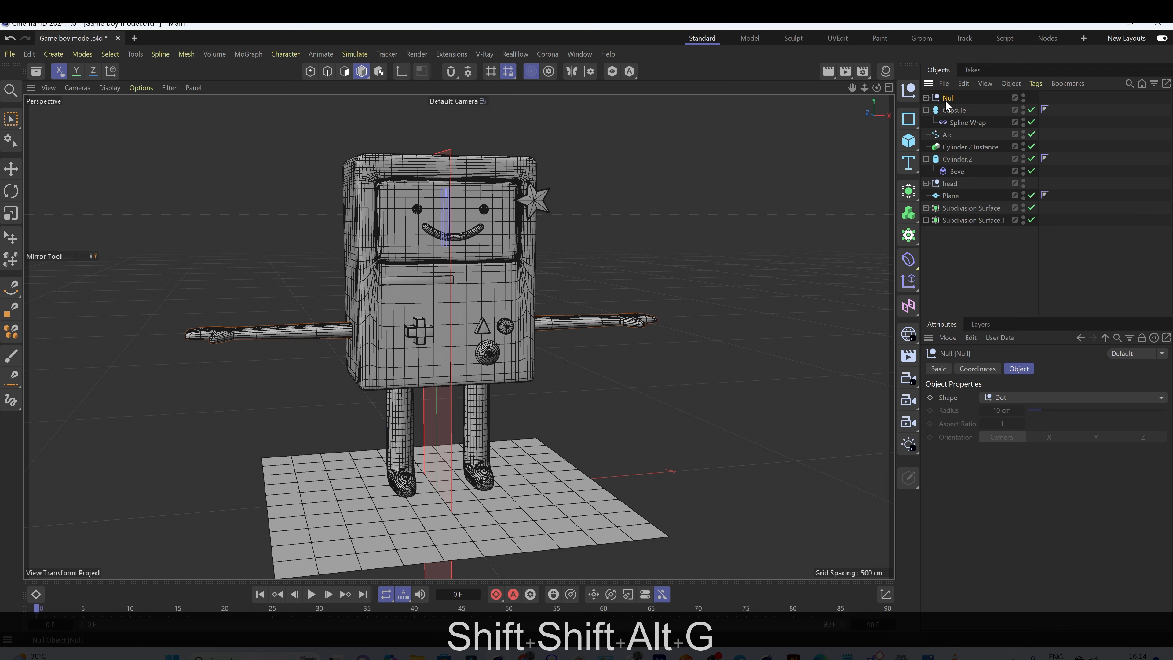
Step: Rename the null holding both arms as arm and start renaming the eye cylinder with Left
key(a)
key(r)
key(m)
double_click(949, 98)
text(a)
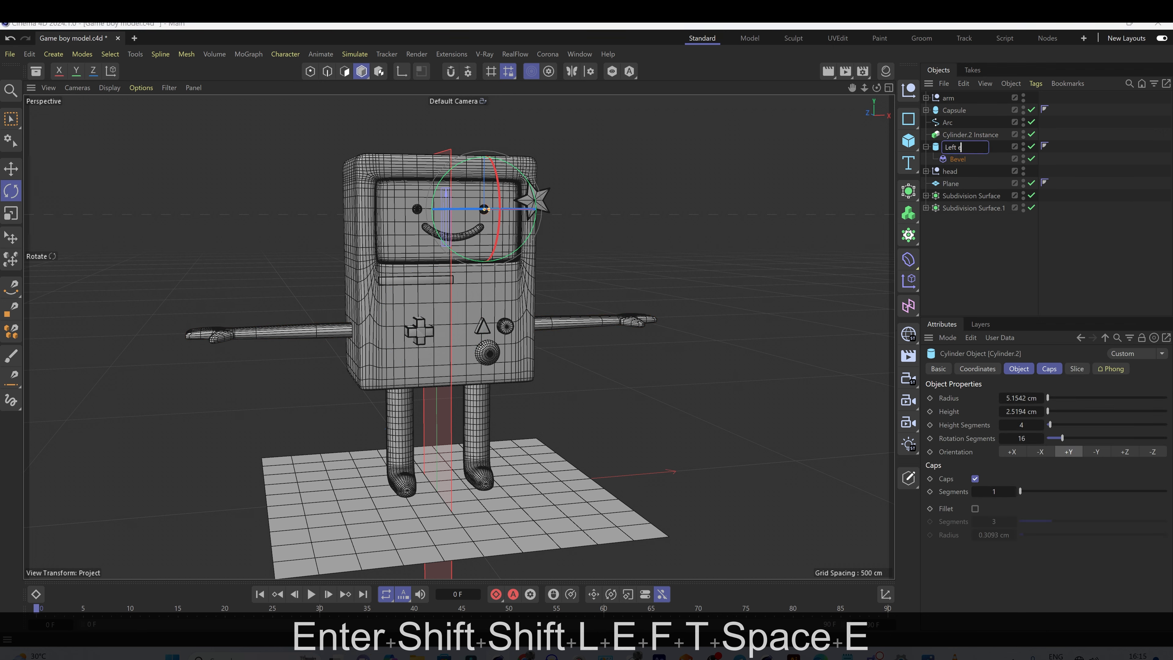
text(Left)
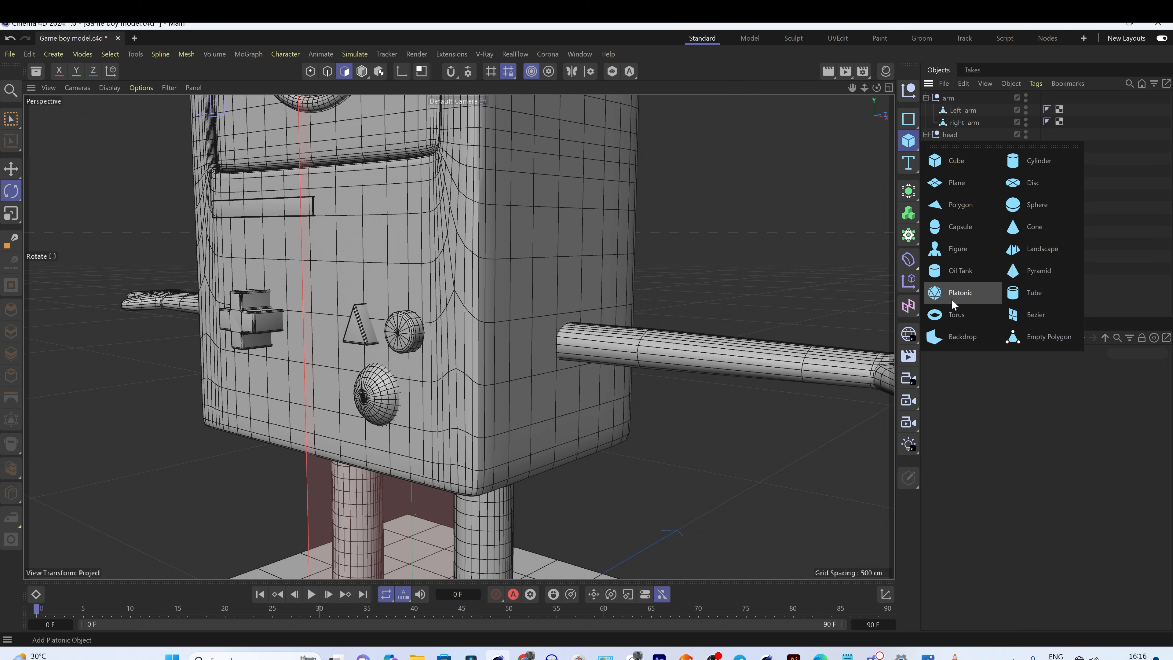
Step: Add a Torus primitive and place it under the head's Symmetry object, above the Head mesh
click(962, 321)
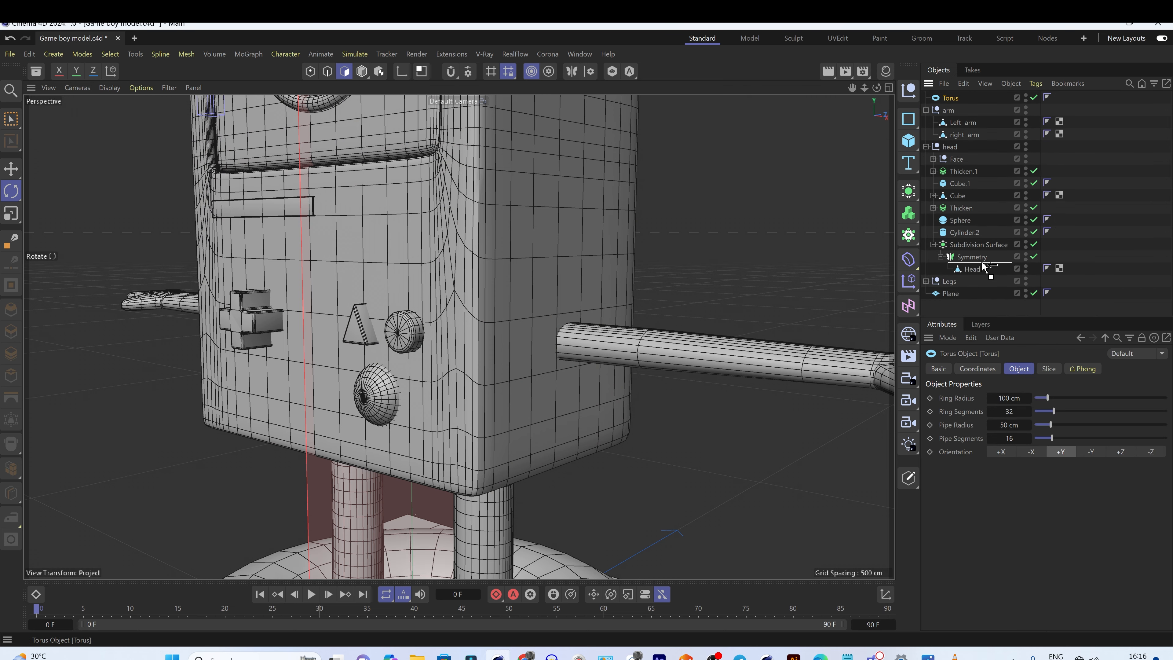
drag(982, 266, 983, 266)
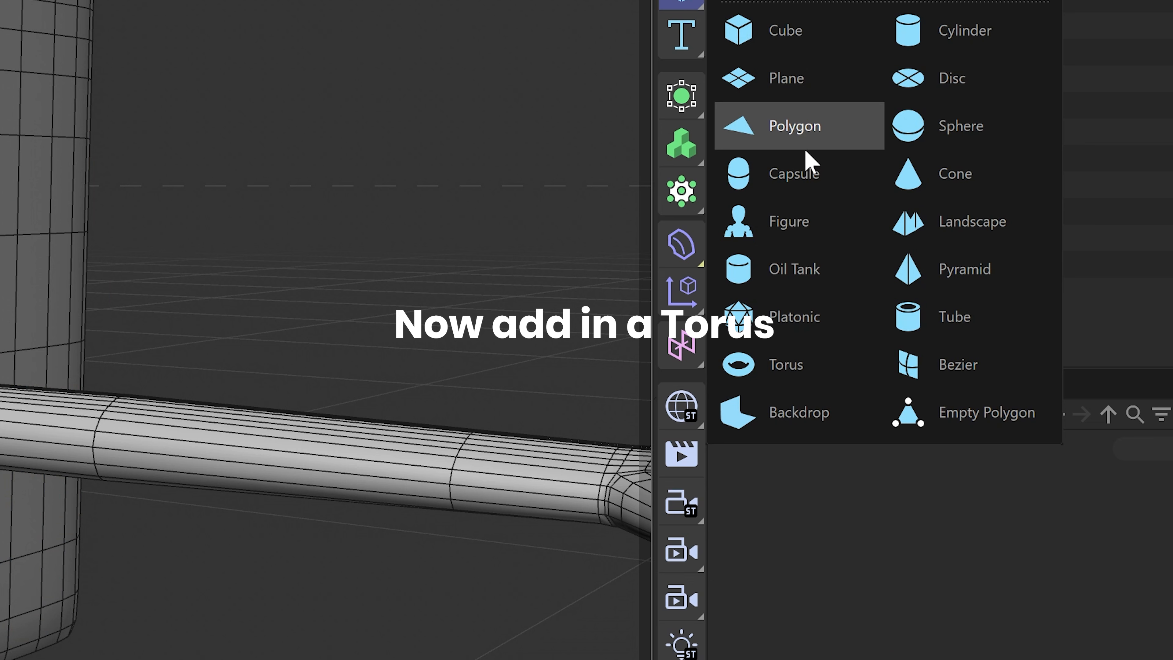
click(958, 315)
drag(770, 1, 840, 253)
scroll(277, 370, down, 5)
Step: Rotate the torus upright and move it to the side of the body beneath the arm
key(e)
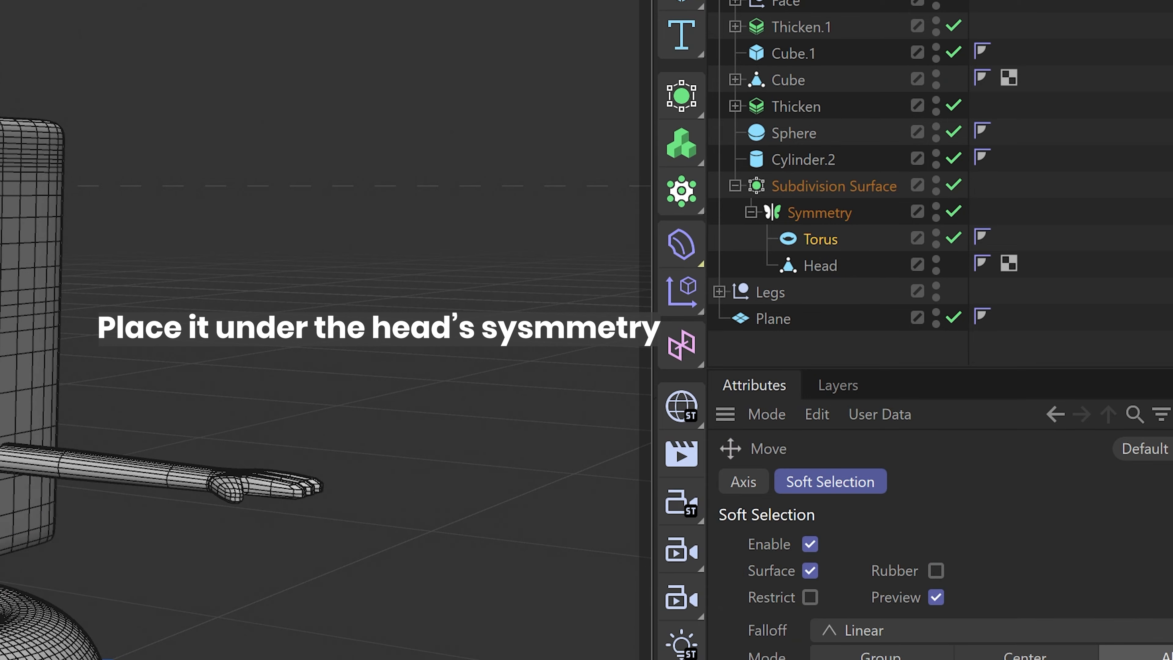
key(t)
key(r)
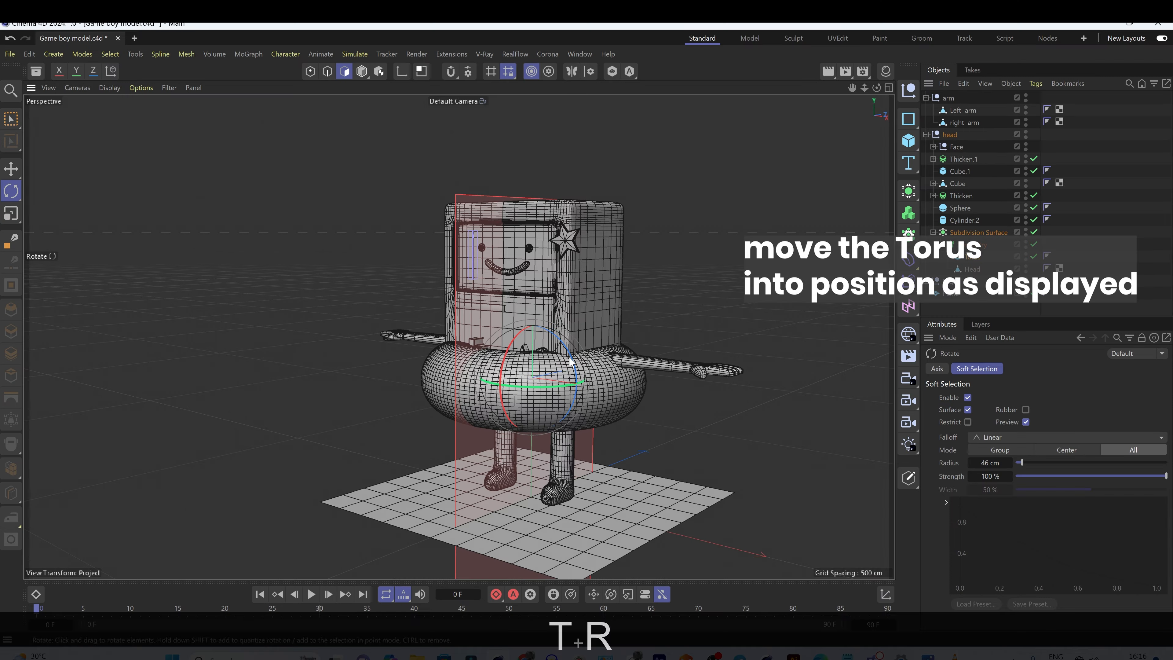
shift+drag(570, 360, 564, 434)
key(shift+w)
key(e)
drag(692, 385, 651, 394)
Step: Scale the torus down and fit it around the arm's base where it meets the body
key(t)
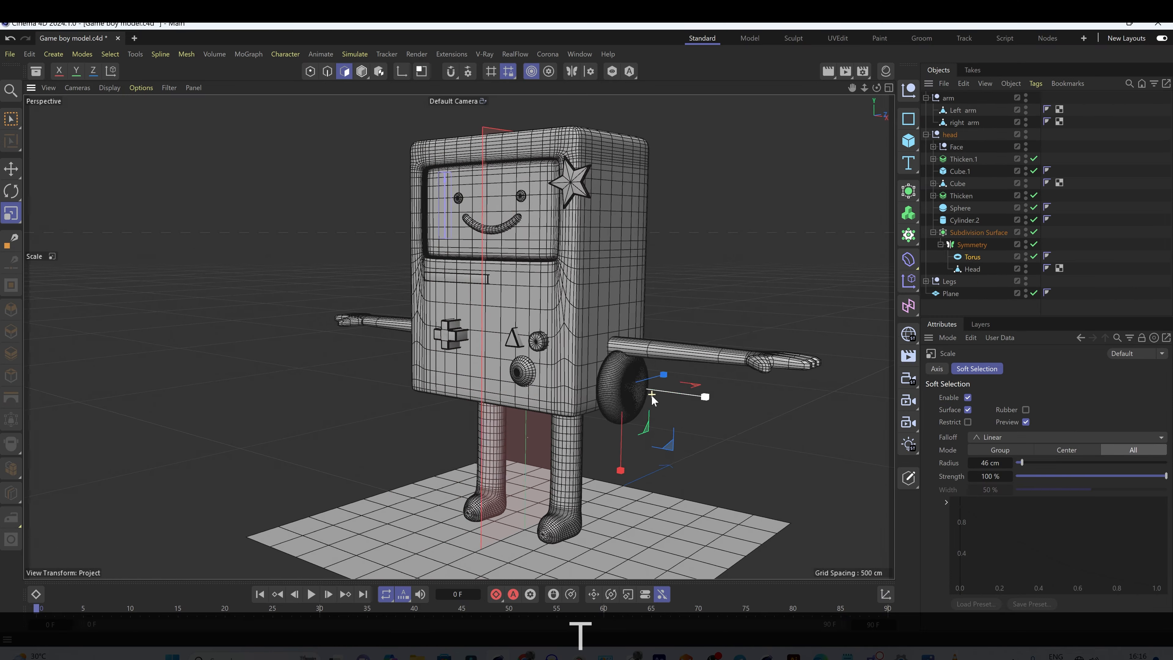
key(e)
alt+drag(721, 319, 665, 296)
key(t)
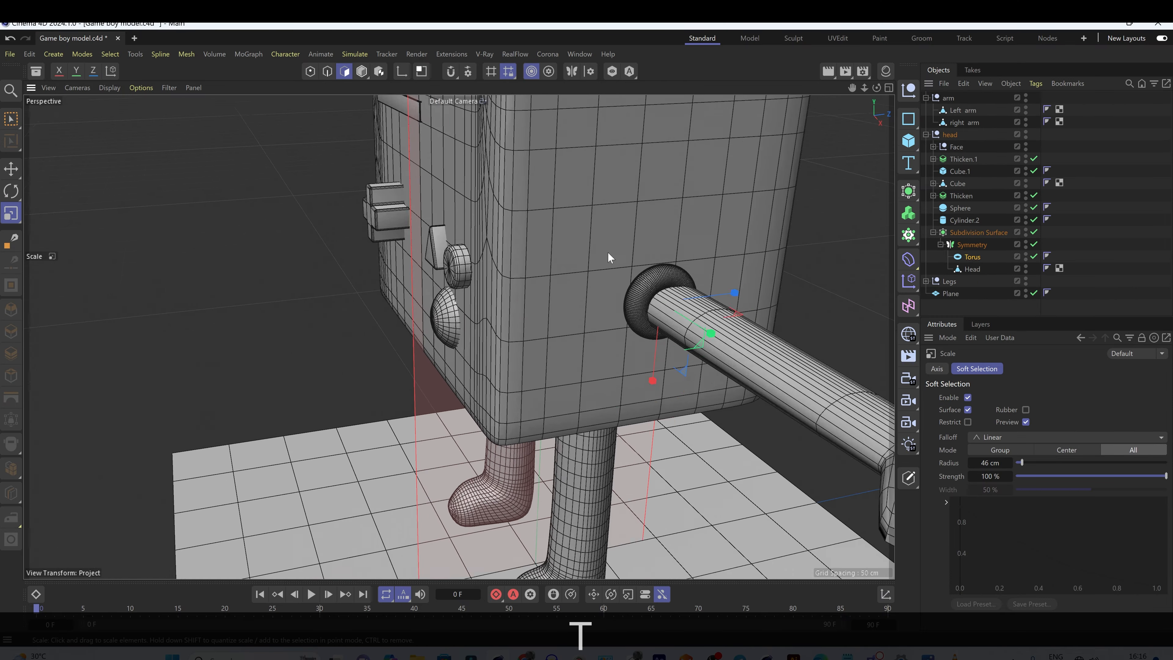
alt+drag(608, 252, 587, 245)
key(e)
drag(721, 388, 682, 355)
Step: Set the torus's Ring Segments to 7 and Pipe Segments to 3
click(972, 258)
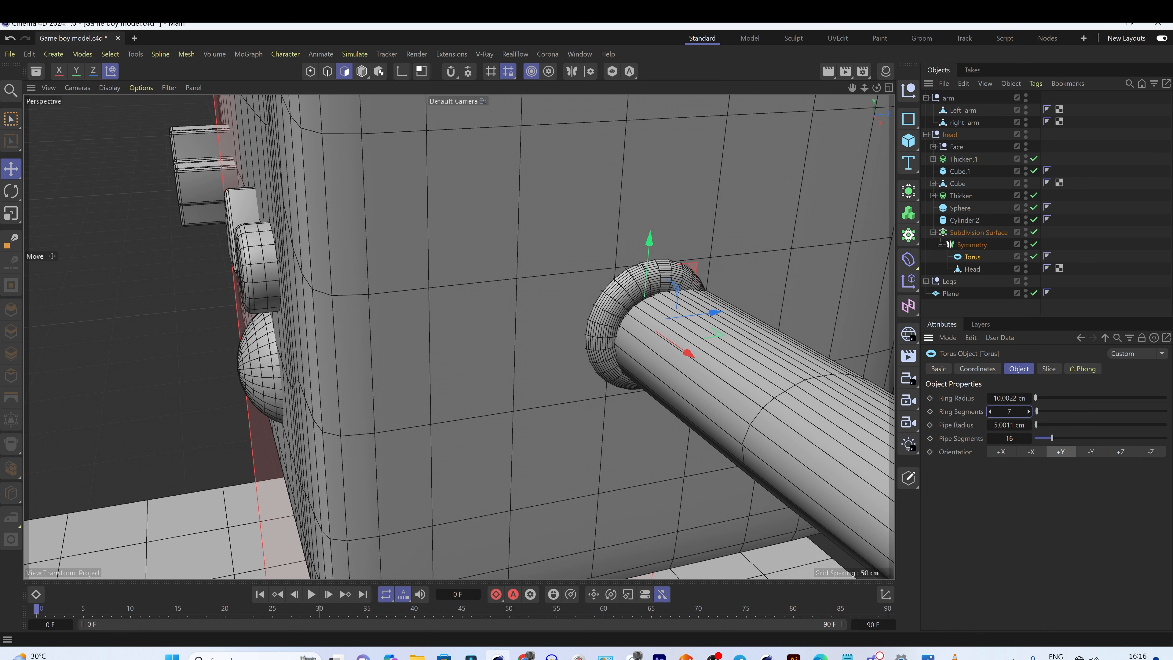
text(t)
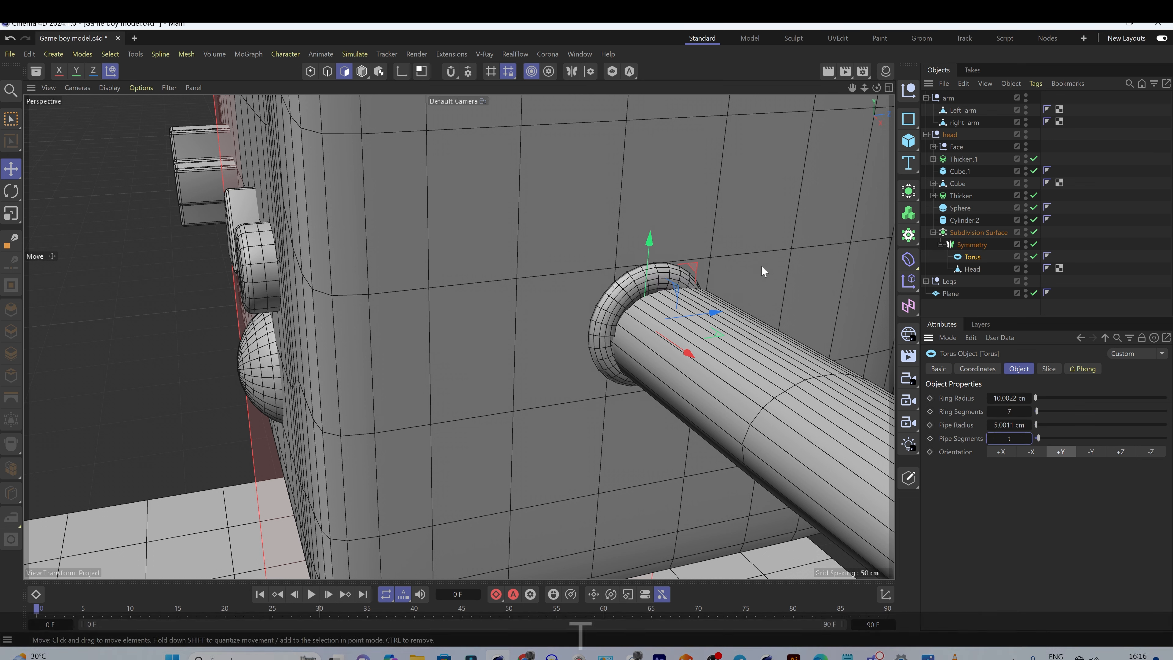
drag(762, 265, 766, 268)
key(ctrl+z)
Step: Refine the torus's position and scale so it rings the arm's base against the side of the body
drag(689, 353, 695, 357)
alt+drag(631, 326, 656, 299)
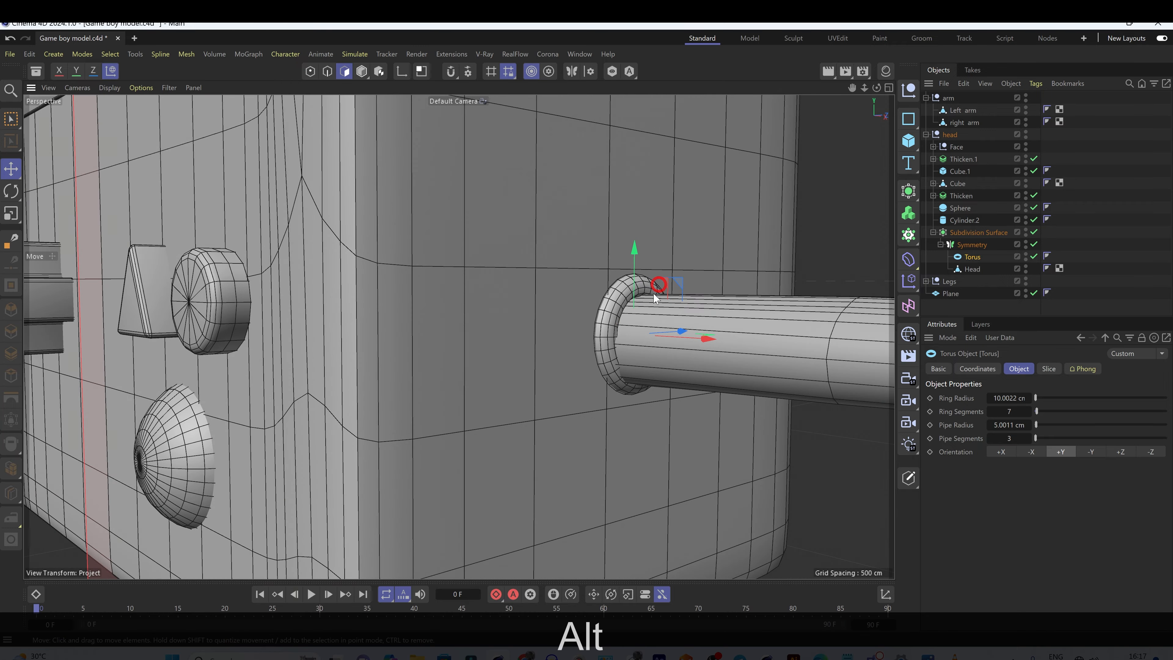
key(t)
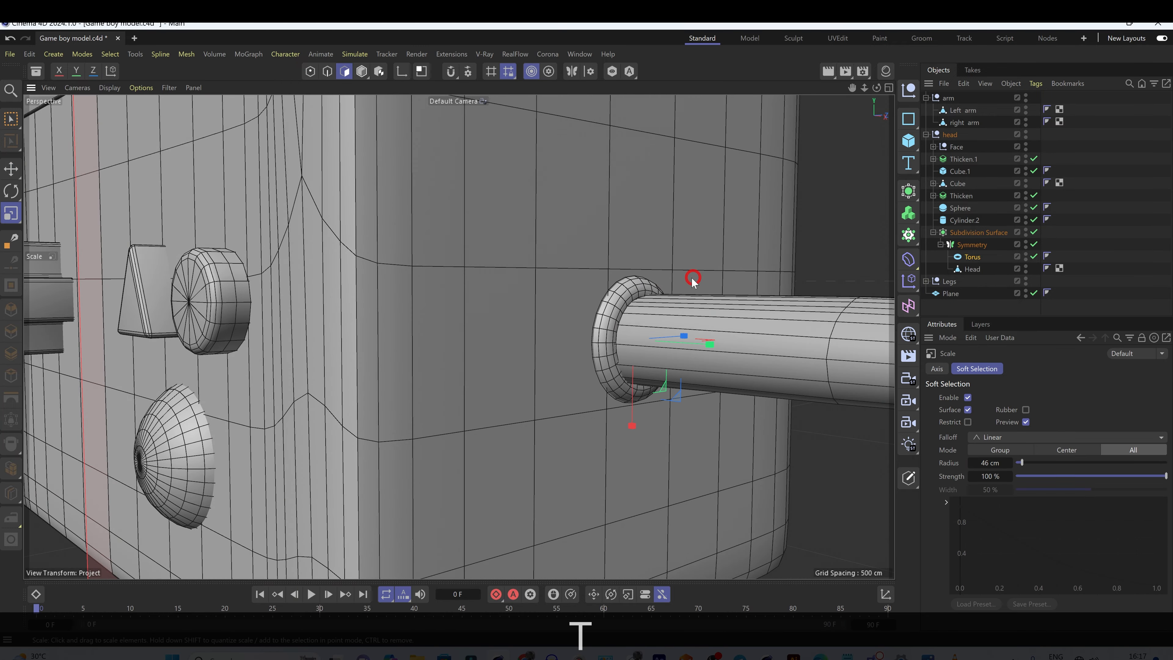
scroll(692, 278, down, 8)
alt+drag(692, 278, 594, 357)
alt+drag(498, 330, 676, 309)
scroll(681, 303, up, 10)
key(e)
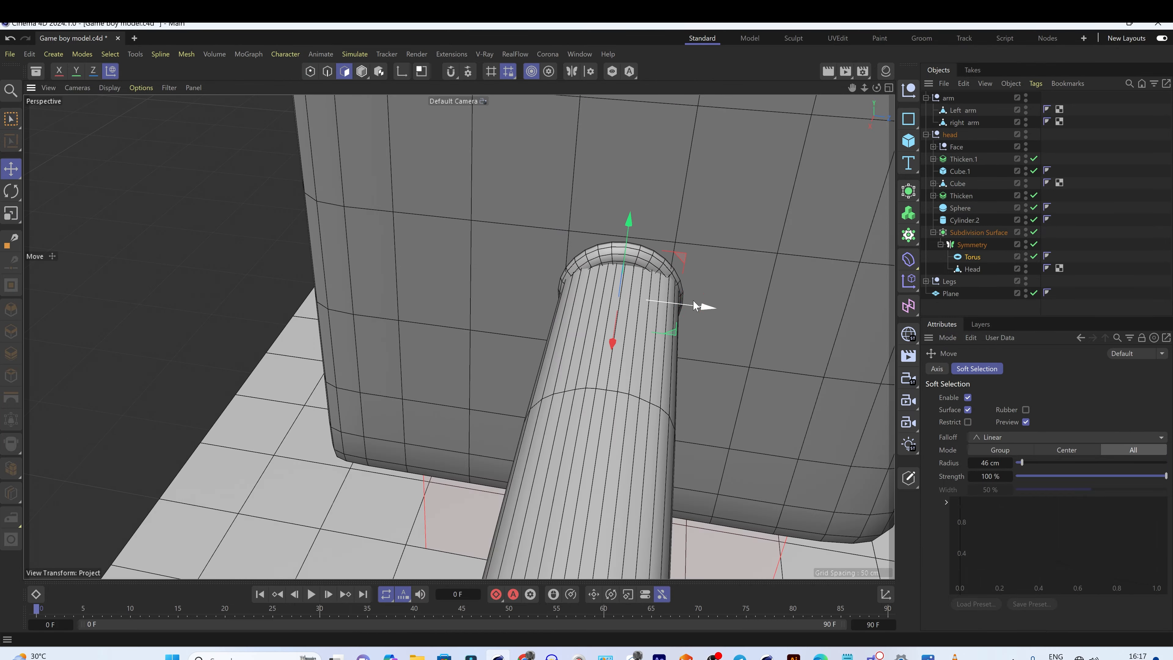
scroll(694, 306, down, 10)
alt+drag(694, 306, 724, 357)
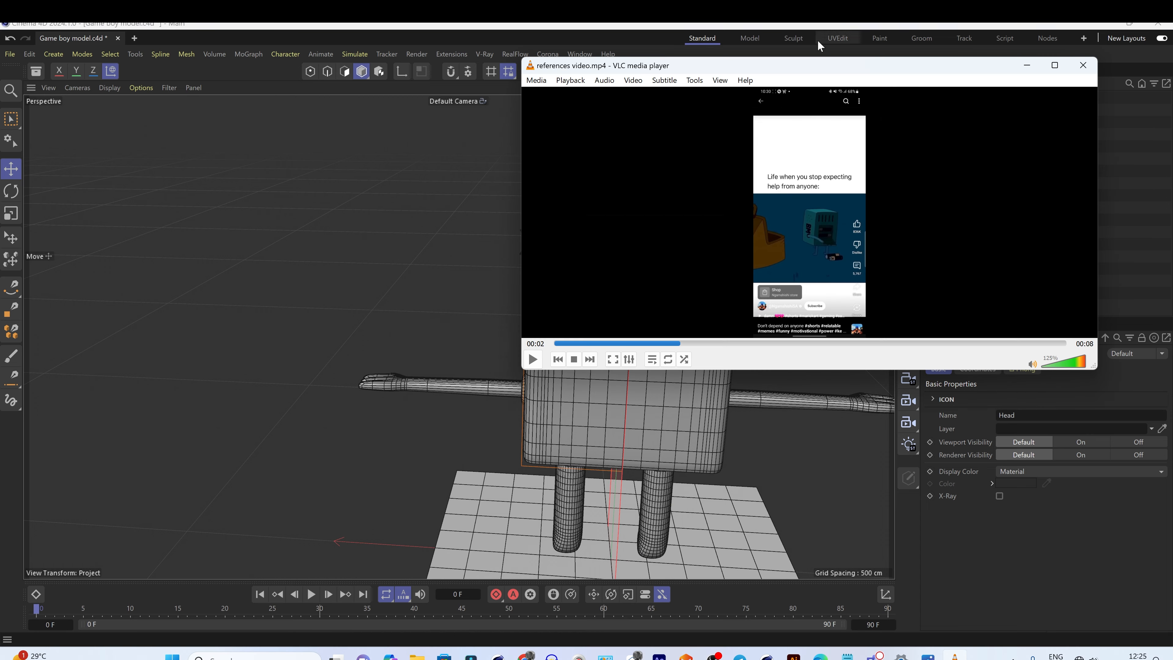
Step: Move the reference video out of the way and add a horizontal loop cut across the lower back of the Head mesh
drag(825, 70, 1172, 127)
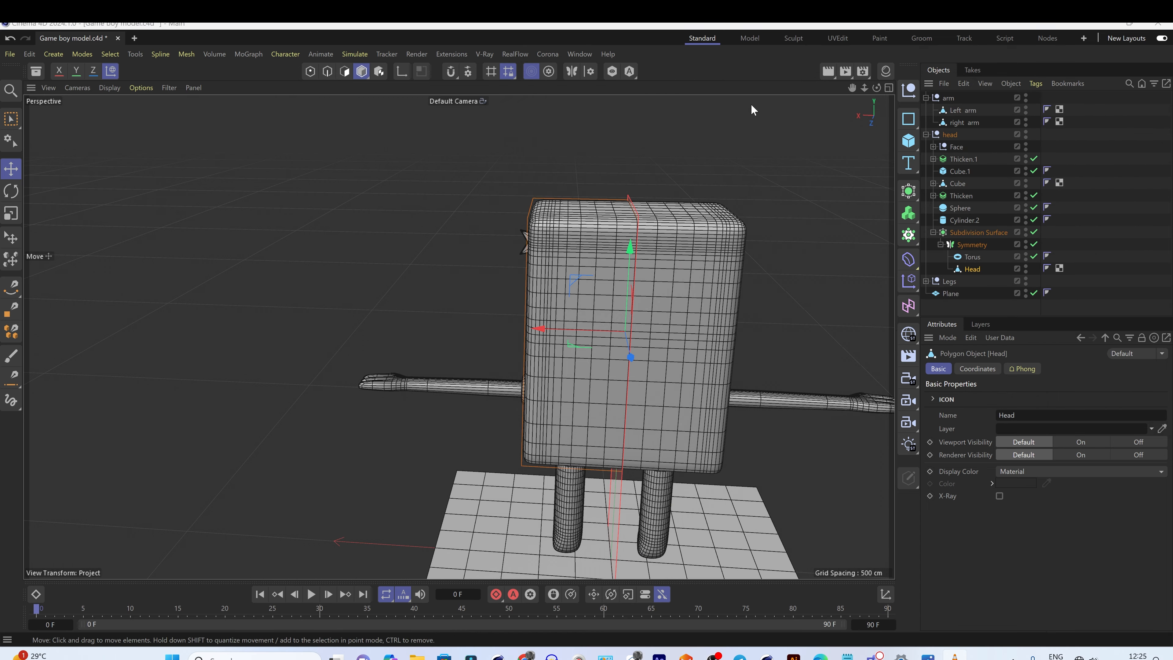
alt+drag(752, 109, 602, 306)
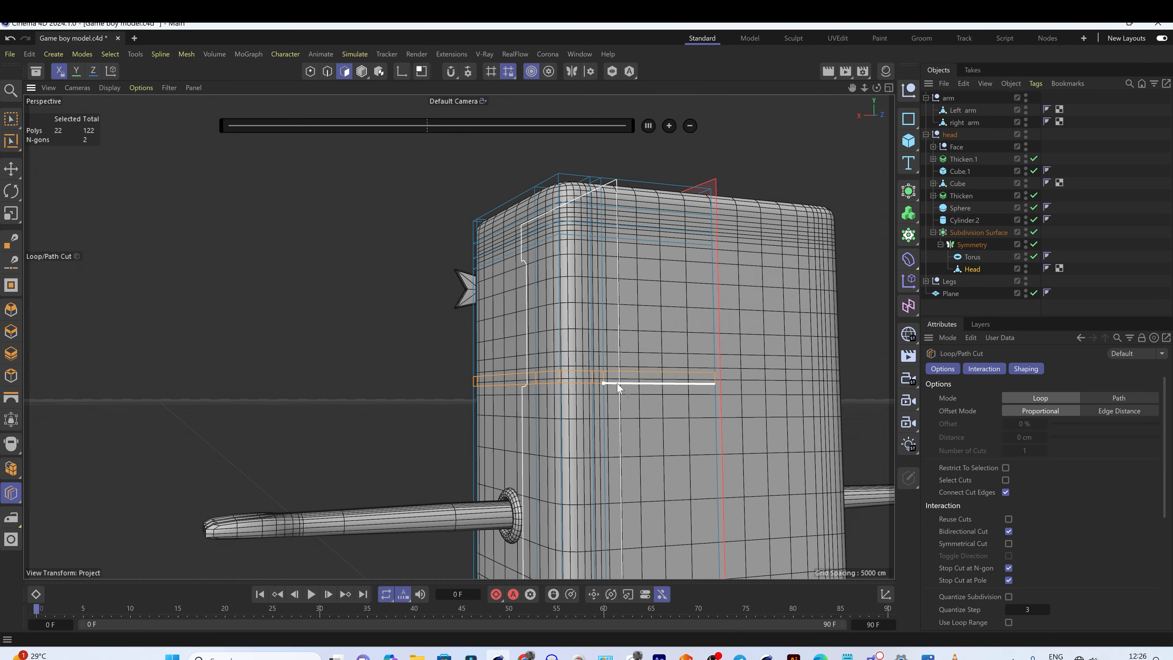
key(1)
drag(634, 463, 620, 369)
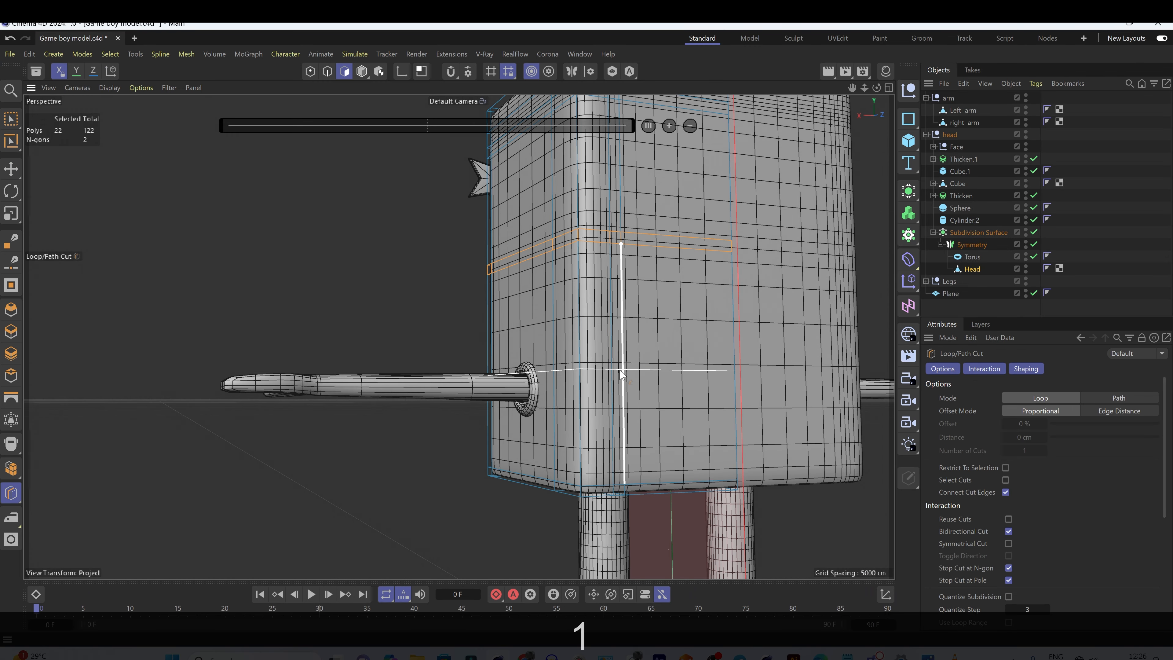
click(631, 390)
Step: Select the two polygons between the loop cuts on the Head's back and extrude them inward with an offset of -20.25 cm
click(11, 170)
click(632, 345)
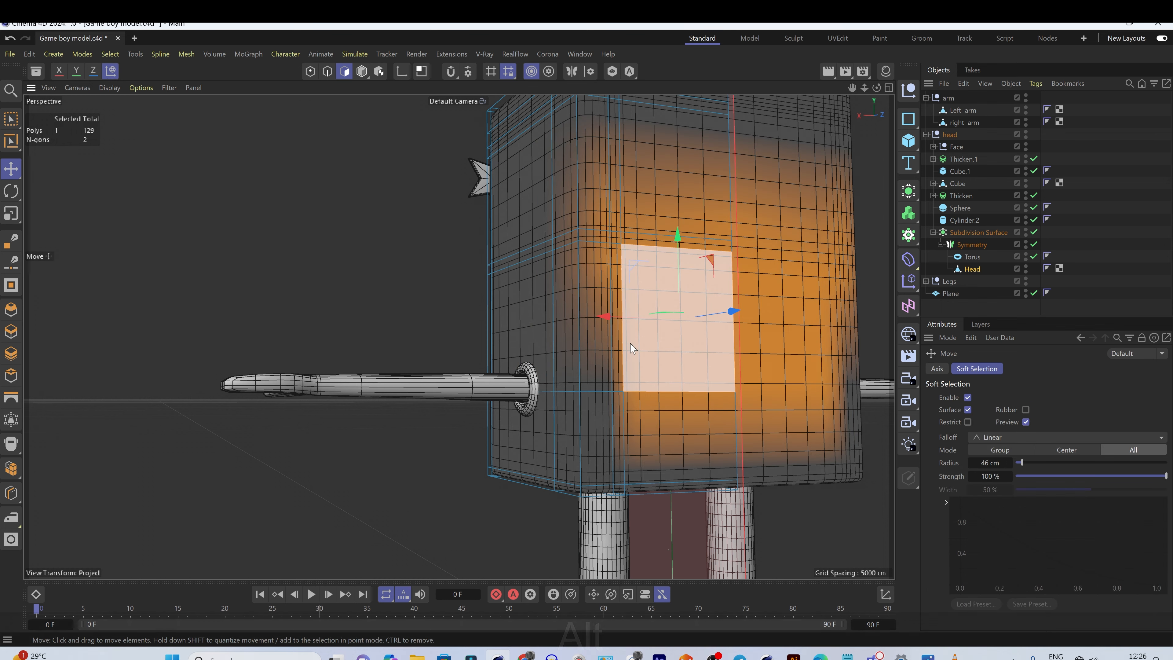
alt+drag(632, 345, 656, 245)
shift+click(684, 236)
scroll(690, 232, up, 6)
key(d)
alt+drag(507, 365, 581, 366)
key(d)
drag(666, 418, 508, 332)
alt+drag(508, 333, 558, 366)
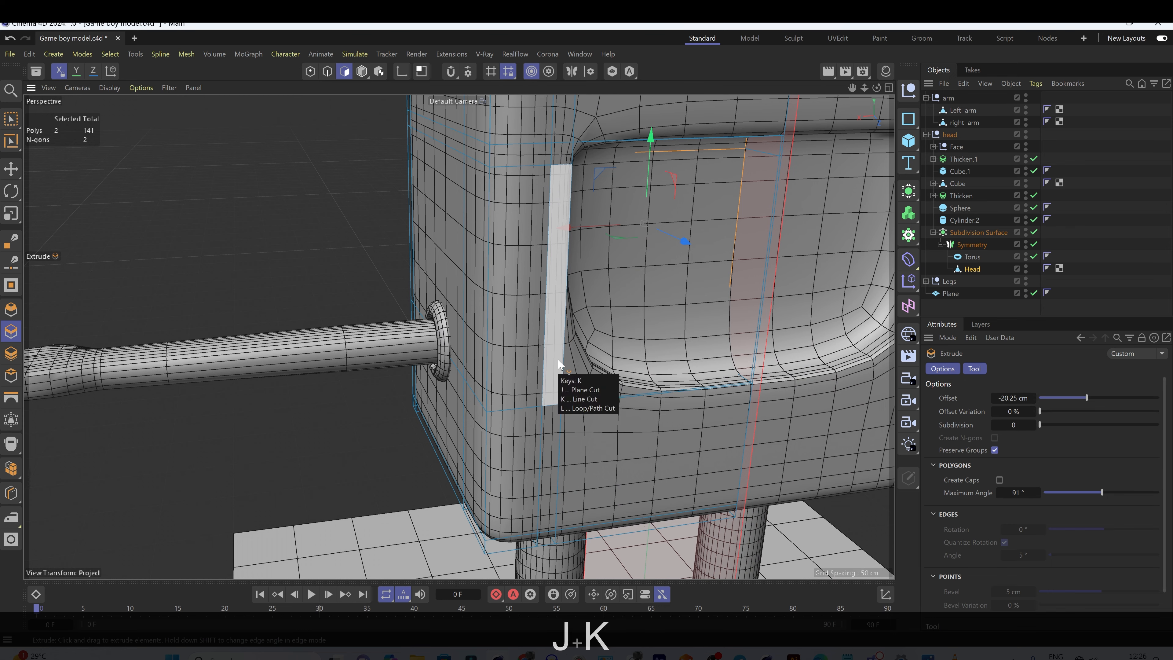
Step: Try a loop cut near the lower edge of the recess in the Head's back and undo the last edits
key(l)
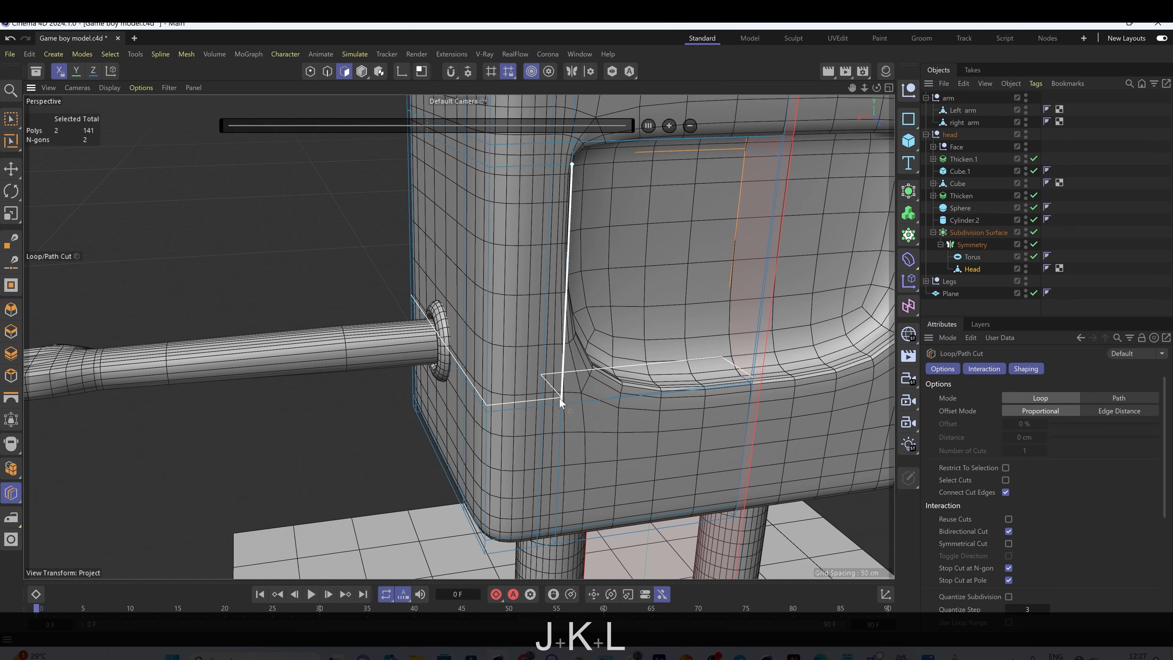
click(558, 397)
alt+drag(557, 394, 666, 282)
key(ctrl+alt+z)
key(ctrl+alt+z)
key(ctrl+alt+z)
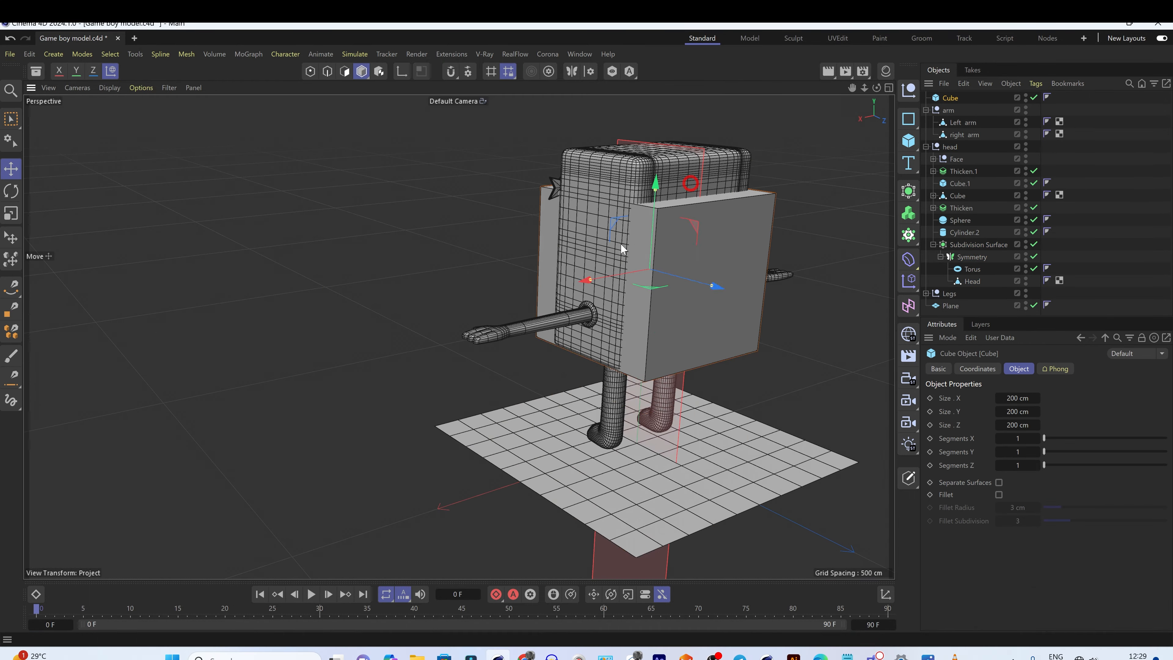
Step: Rename the Cube polygon object covering the recess in the body's back as back casing
alt+drag(647, 277, 740, 217)
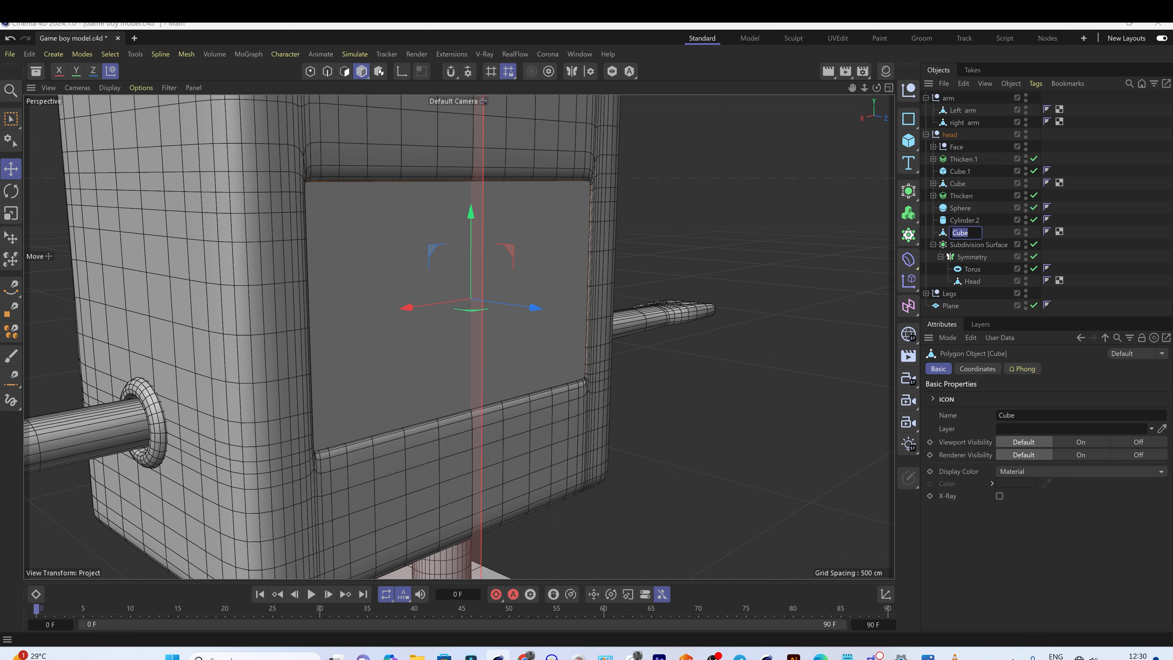
text(ba)
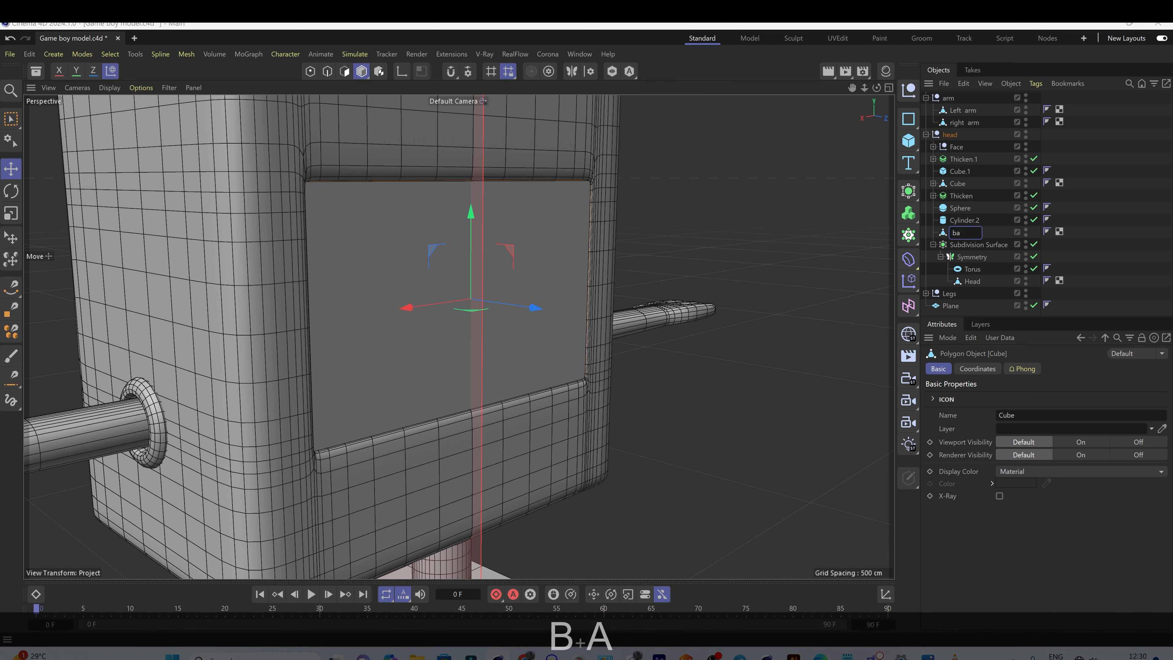
text(ck casing)
key(Return)
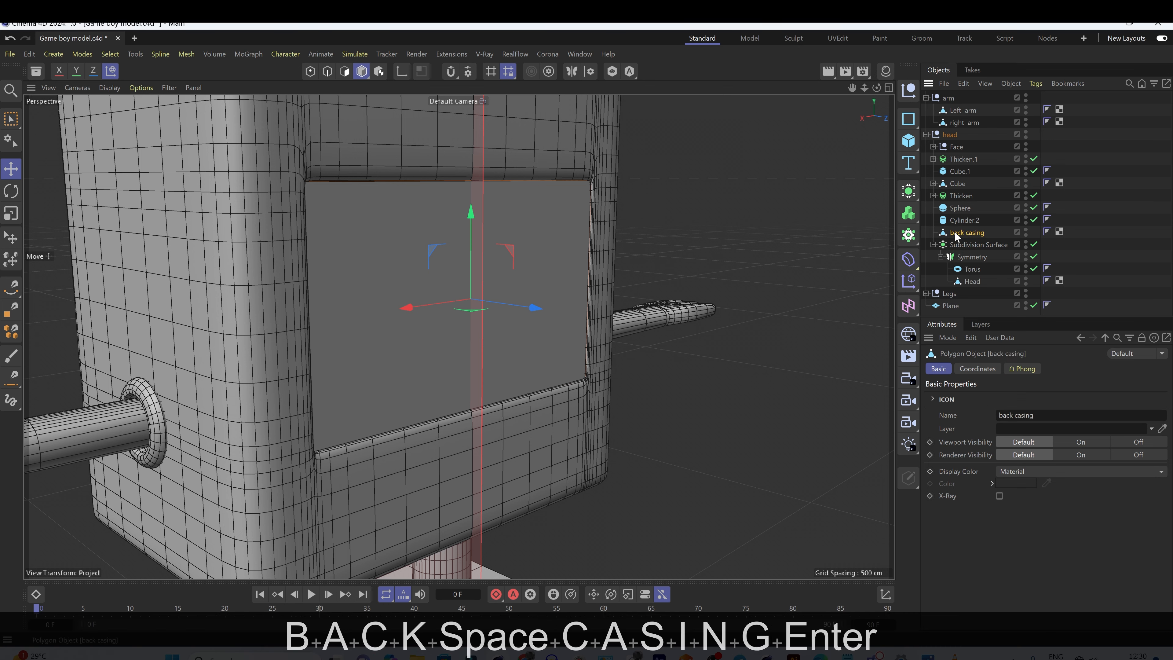
Step: Move the back casing's axis to its bottom edge and rotate the casing outward to open it like a flap
key(l)
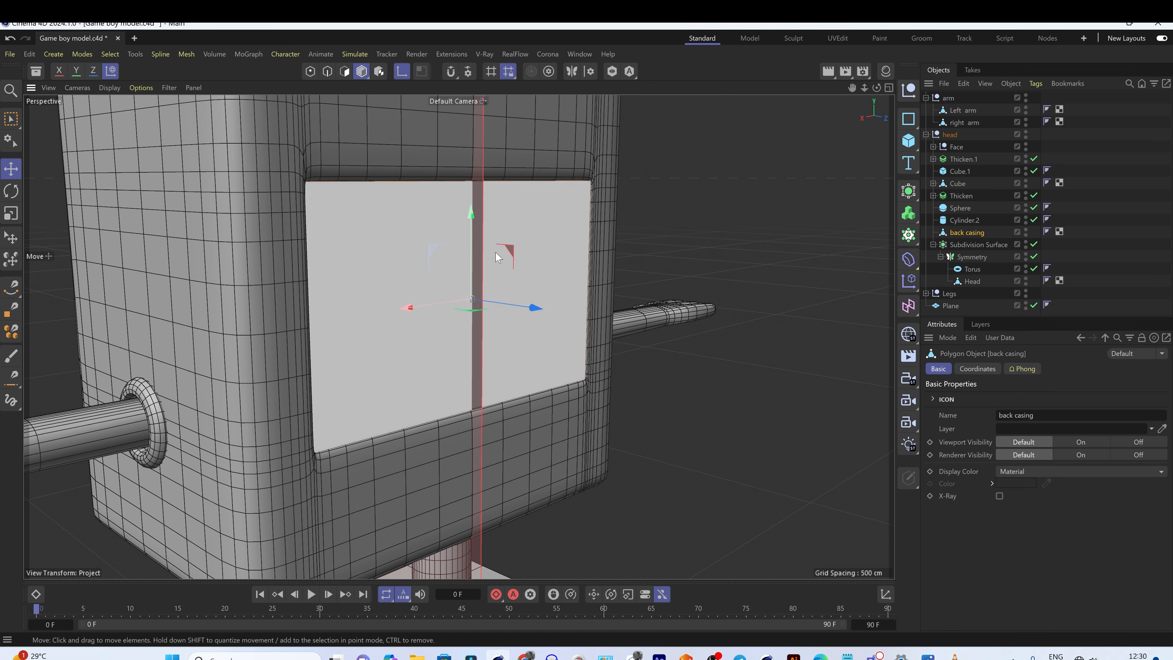
drag(471, 213, 477, 325)
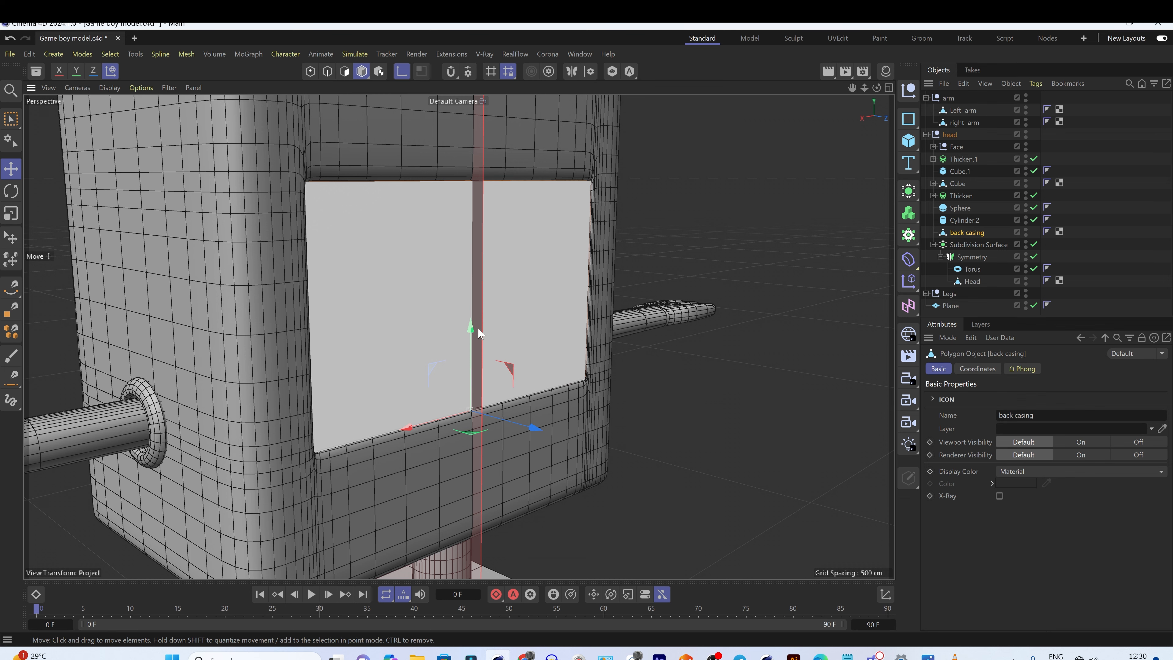
key(l)
key(r)
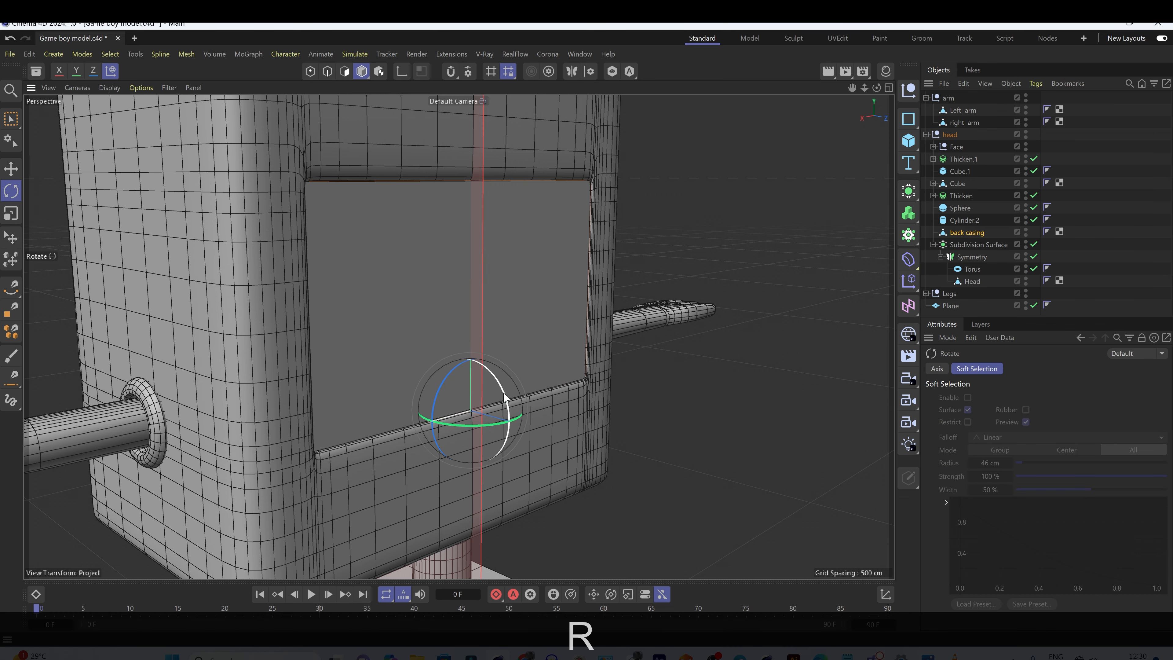
drag(508, 412, 498, 390)
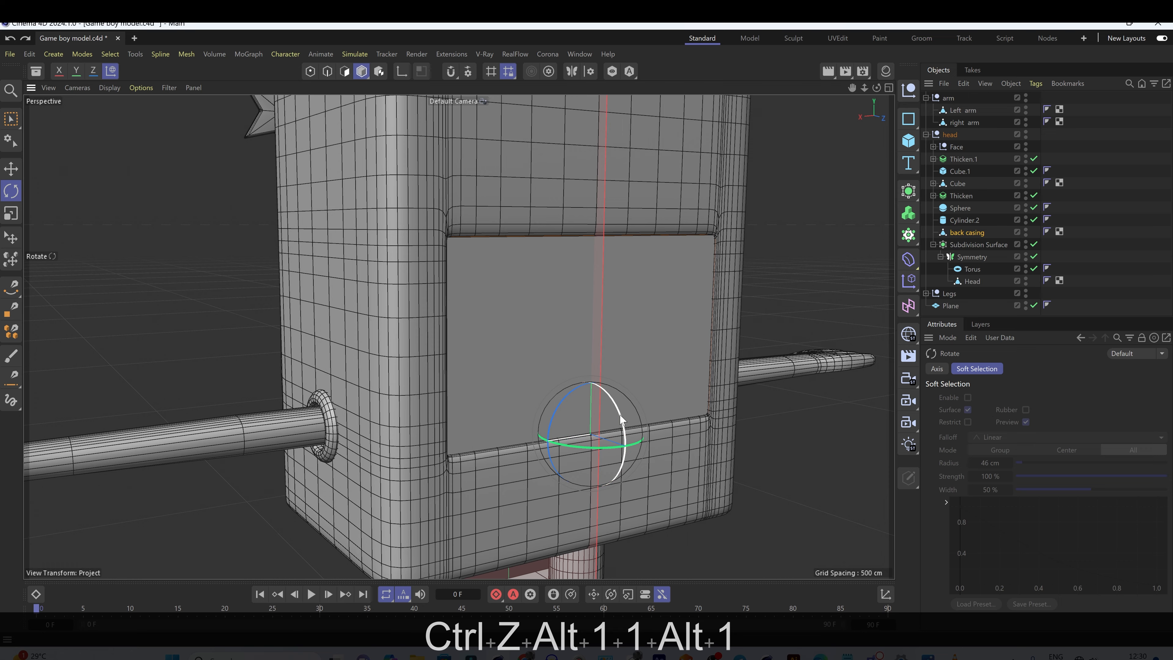
drag(620, 418, 629, 492)
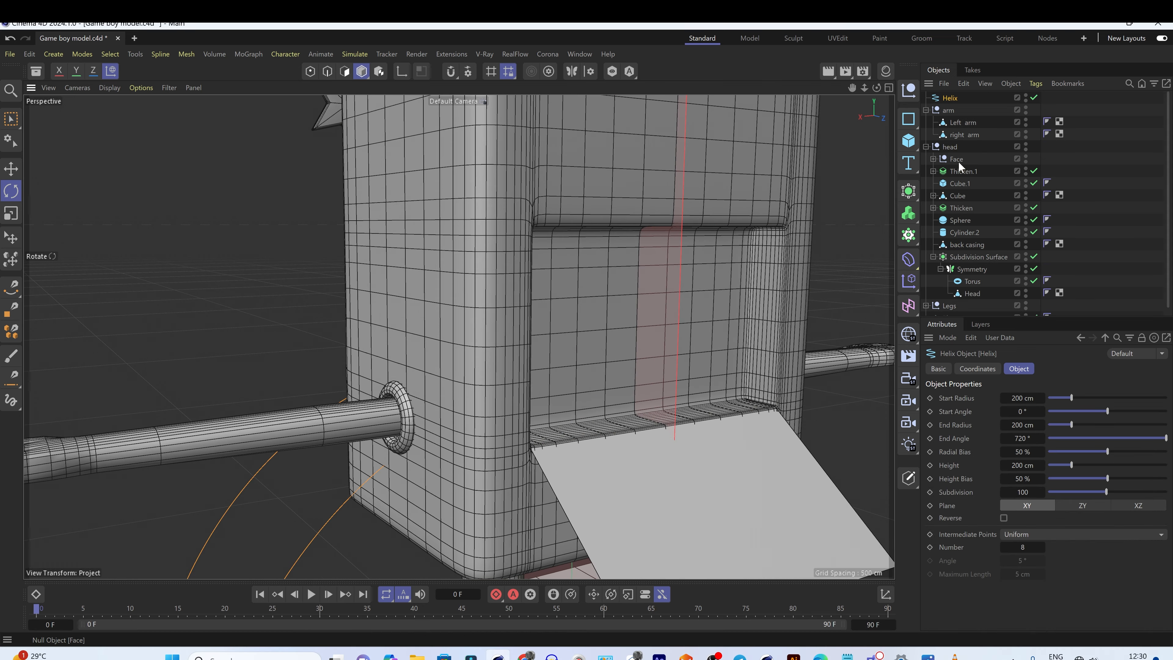
Step: Place the helix spline behind the character and set its End Radius to 17 cm and Start Angle to -1367°
scroll(576, 351, down, 5)
alt+drag(576, 351, 701, 476)
alt+drag(730, 437, 731, 270)
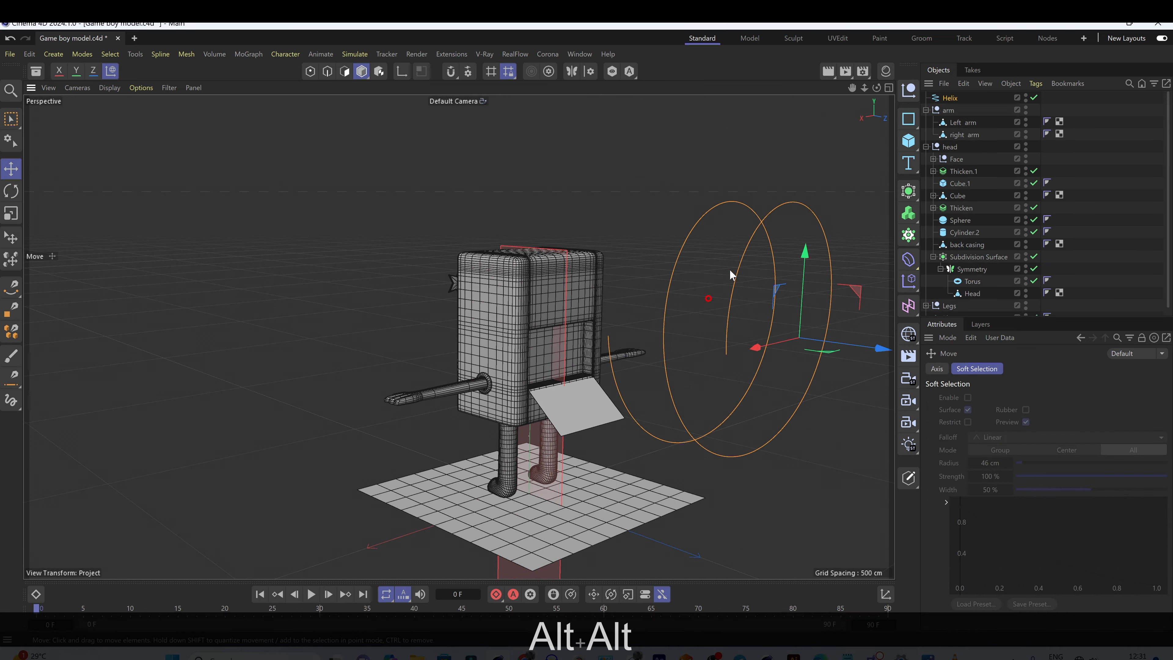
click(981, 98)
drag(869, 418, 790, 418)
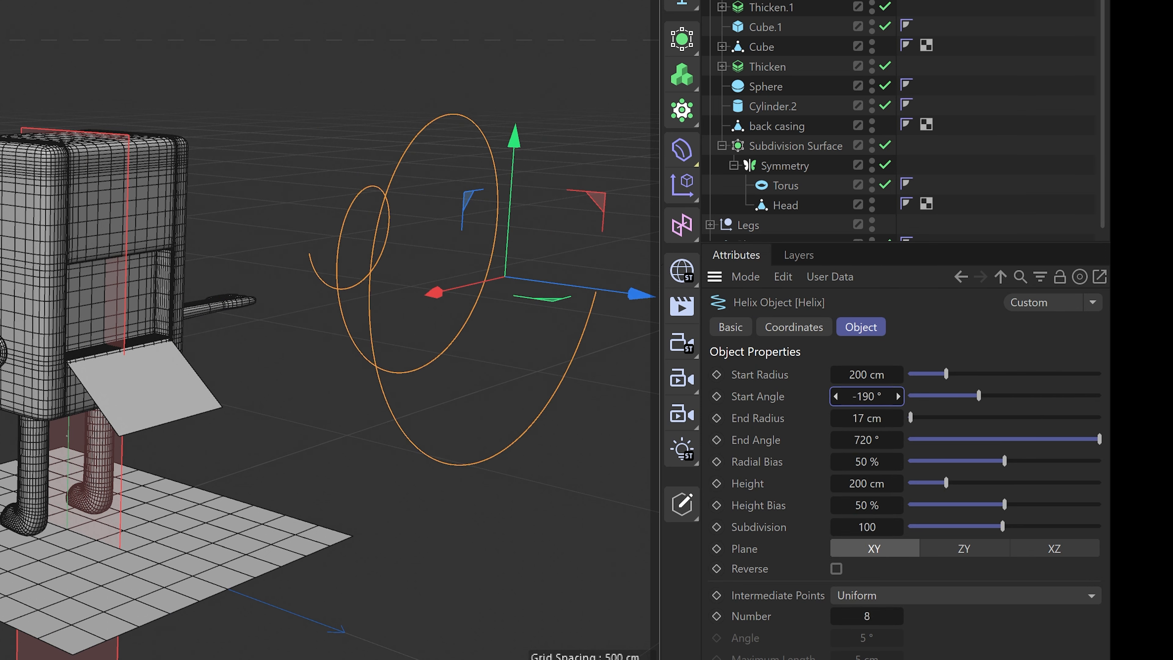
drag(866, 396, 610, 396)
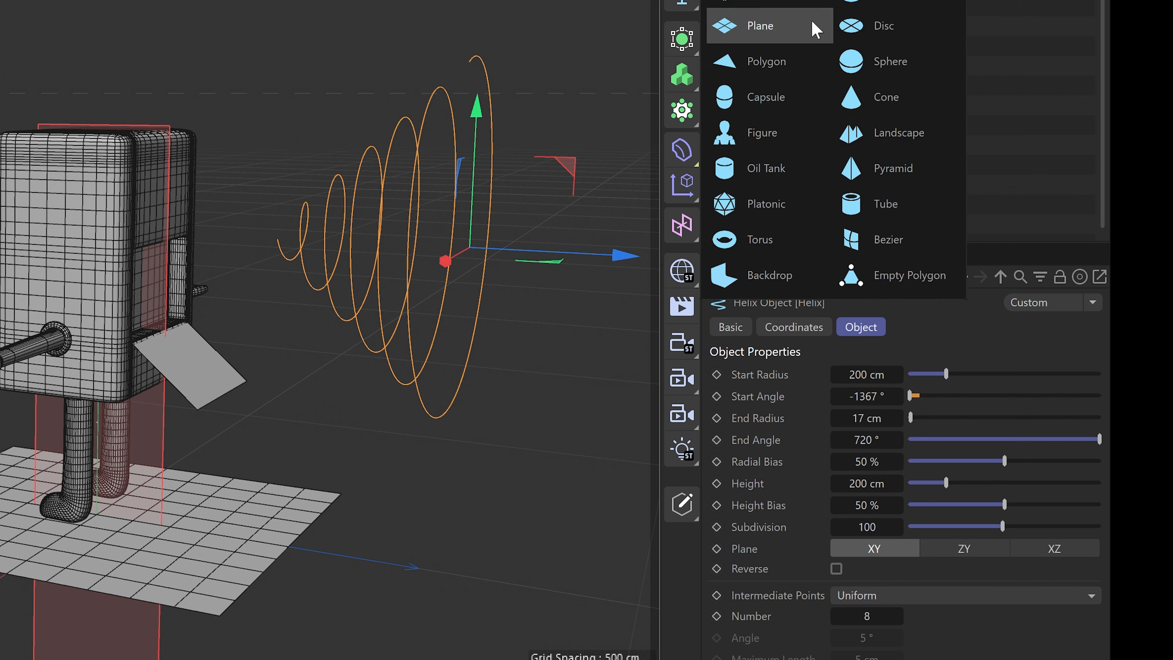
Step: Add a Sweep of a Circle profile along the helix and set the circle's radius to 38 cm
click(683, 38)
click(924, 166)
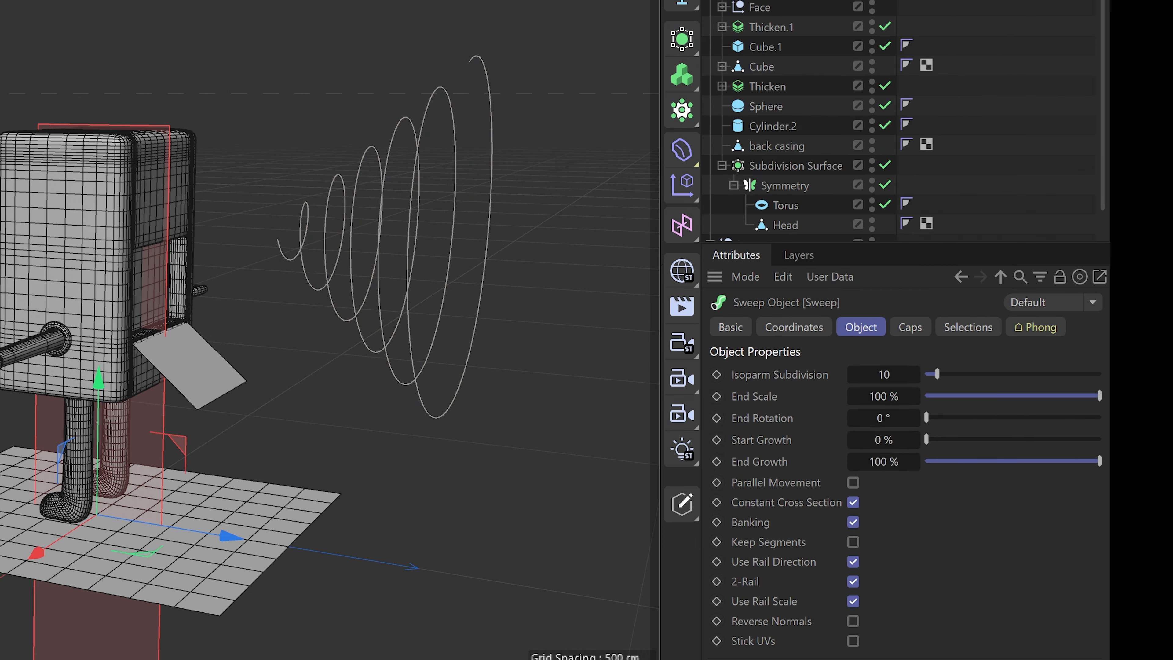
click(682, 2)
click(757, 2)
drag(757, 3, 758, 2)
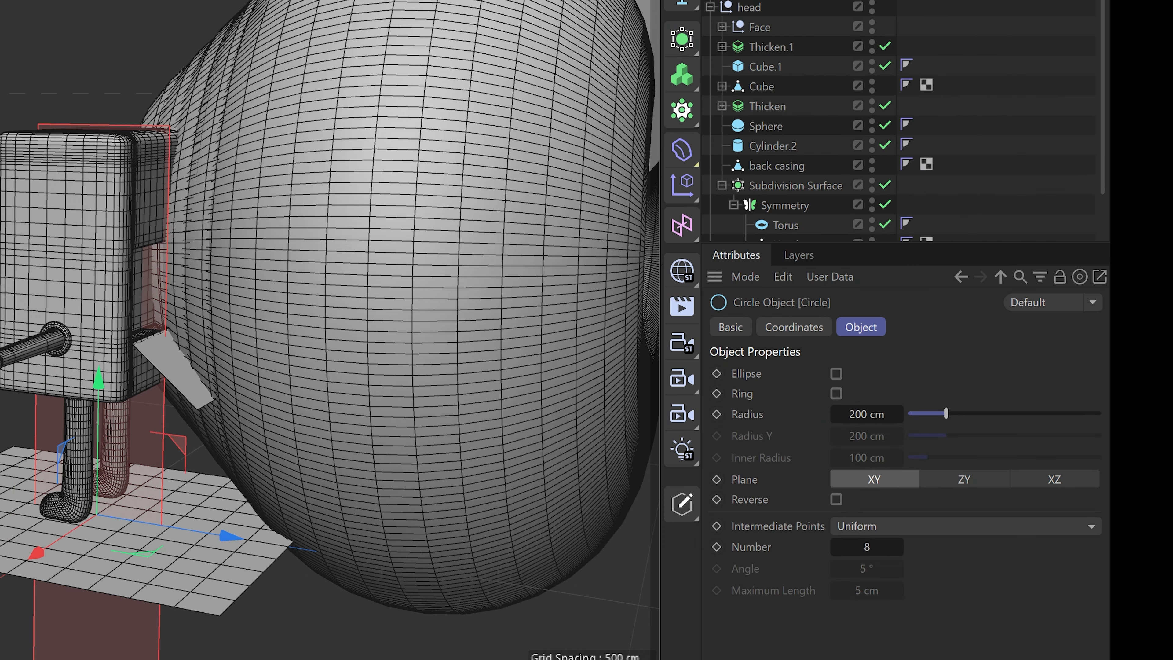
drag(934, 415, 911, 414)
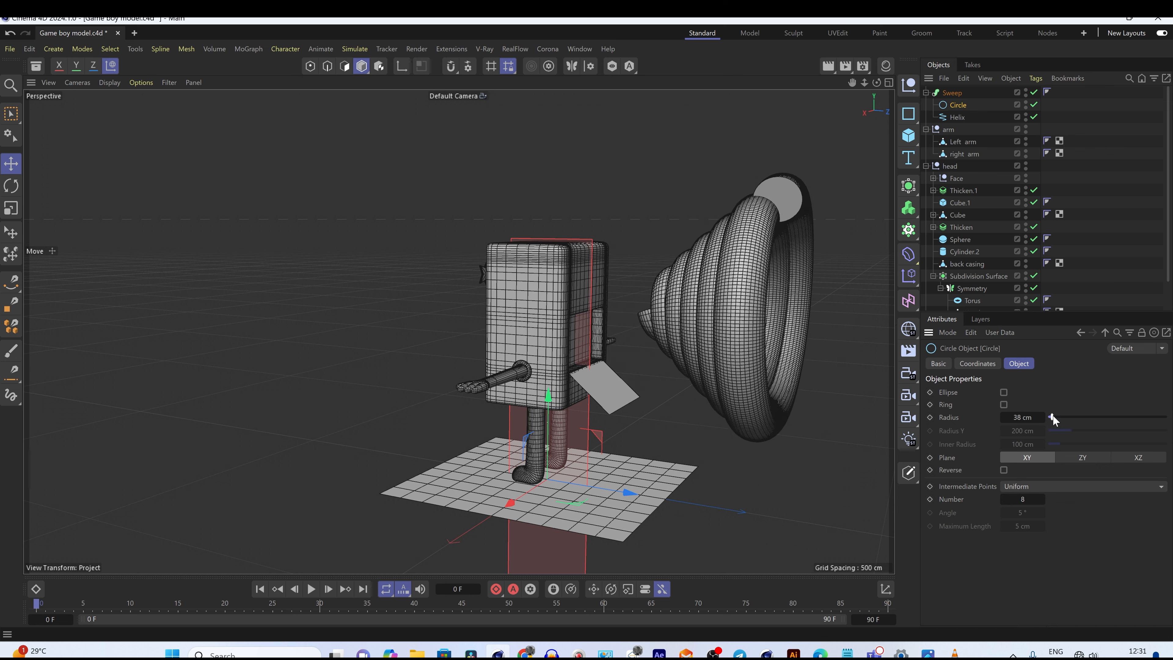
Step: Reduce the sweep's circle radius to a thin wire, scale the spring down and place it by the recess in the body's back
drag(1049, 415, 1049, 414)
key(ctrl+z)
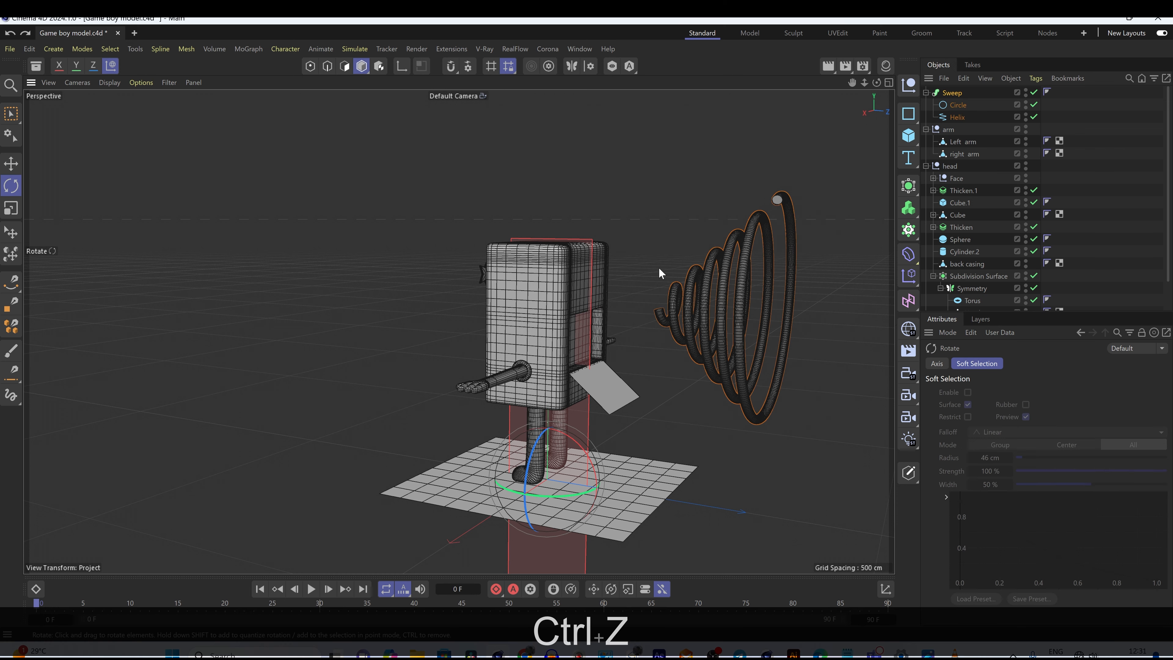
drag(725, 261, 463, 371)
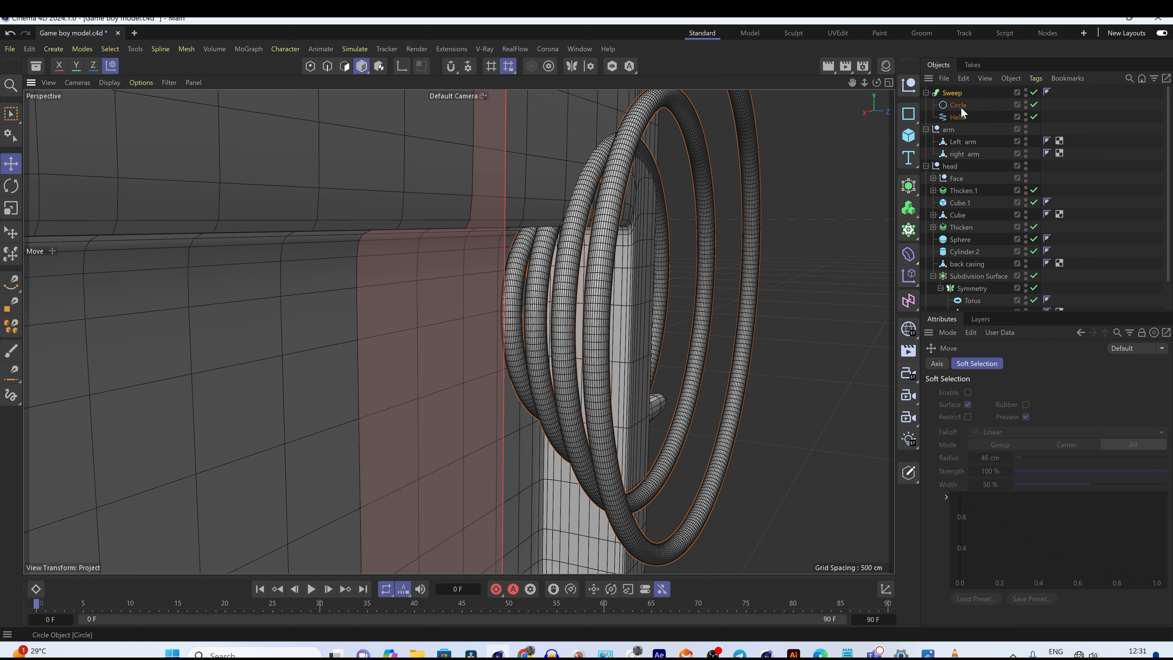
Step: Set the helix's intermediate points Number to 0, keeping the Uniform distribution
click(958, 104)
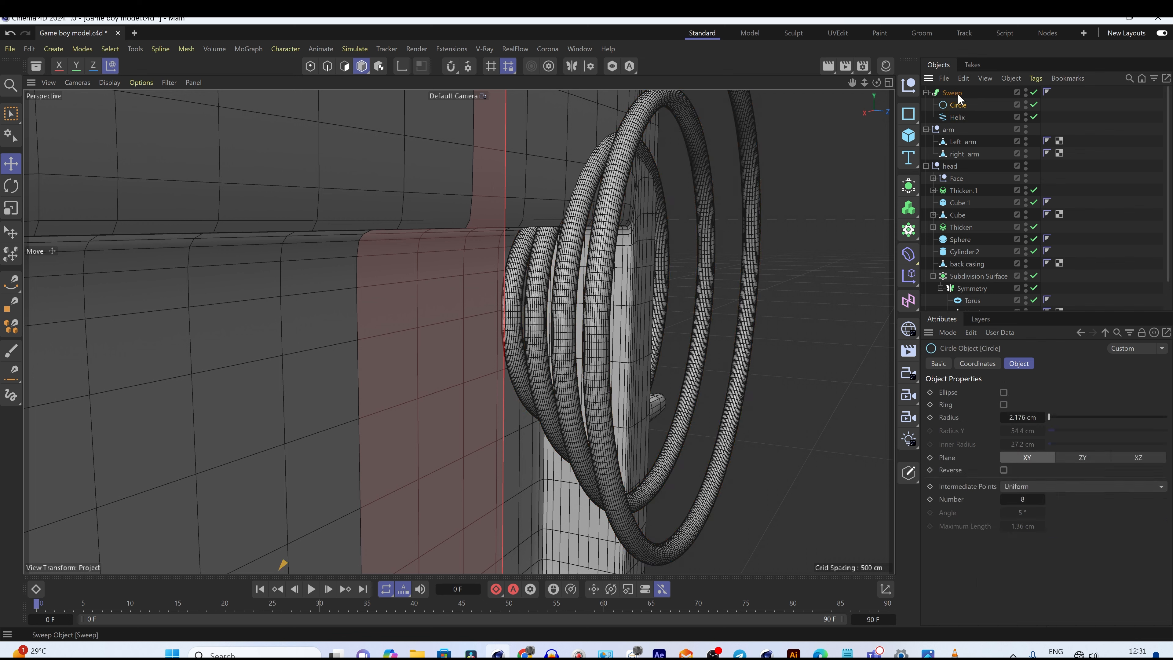
click(1062, 486)
click(956, 114)
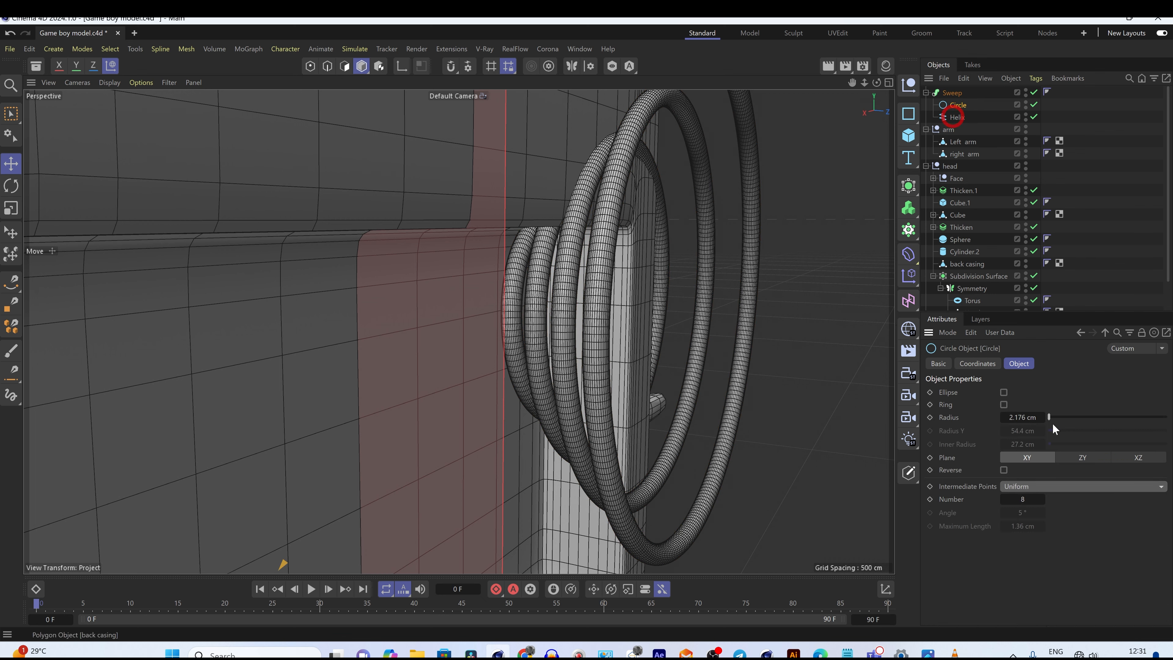
scroll(838, 200, up, 1)
click(950, 117)
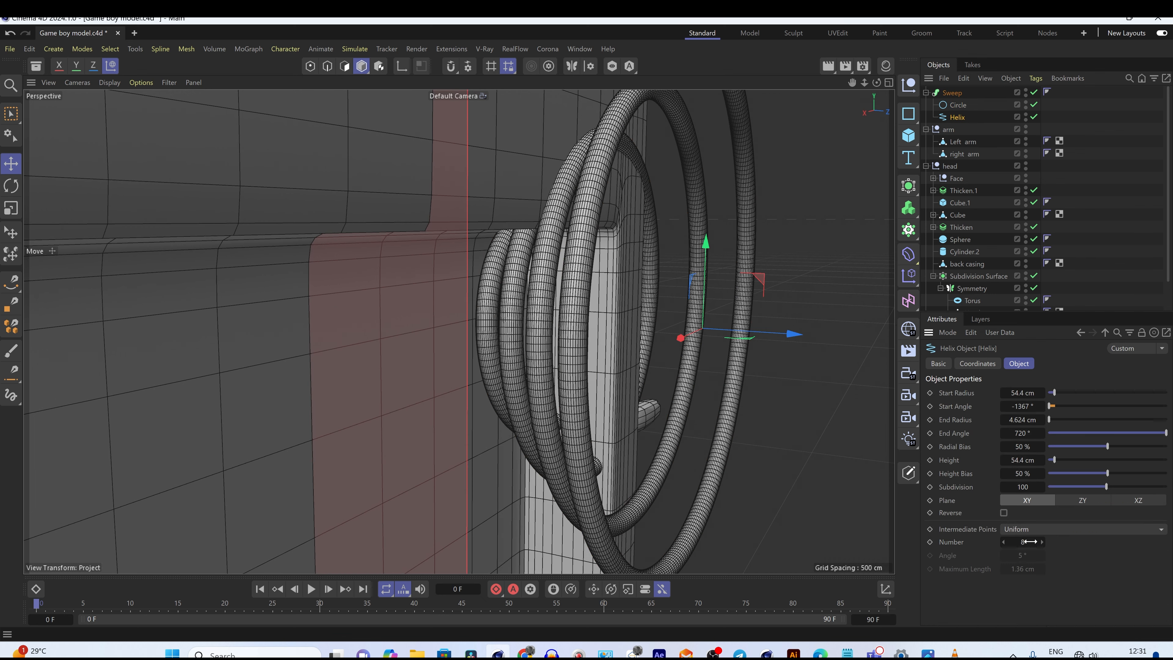
drag(1029, 542, 998, 541)
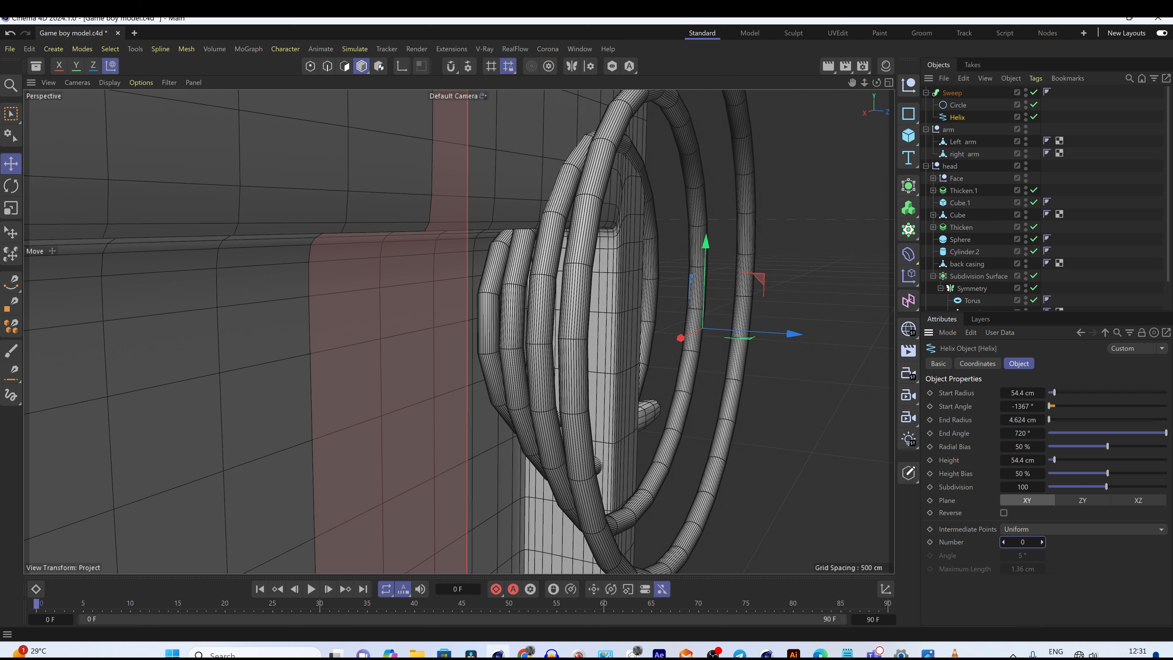
click(1037, 529)
click(974, 541)
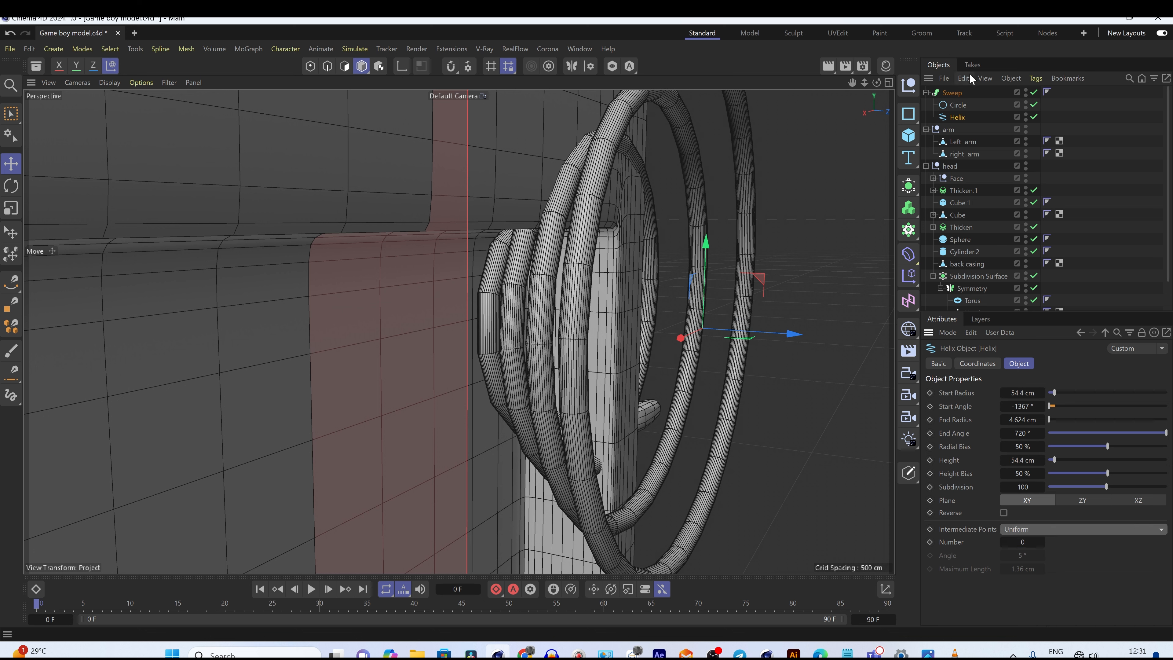
Step: Set the circle profile's intermediate points Number to 0
click(956, 92)
click(957, 105)
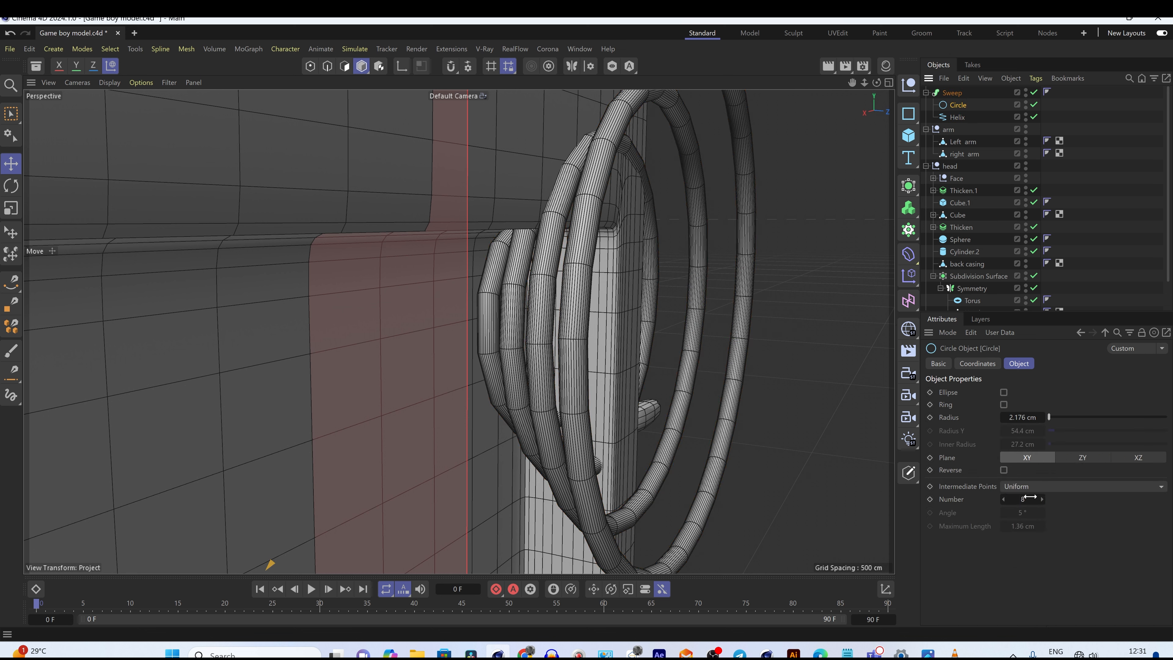
drag(1030, 498, 993, 499)
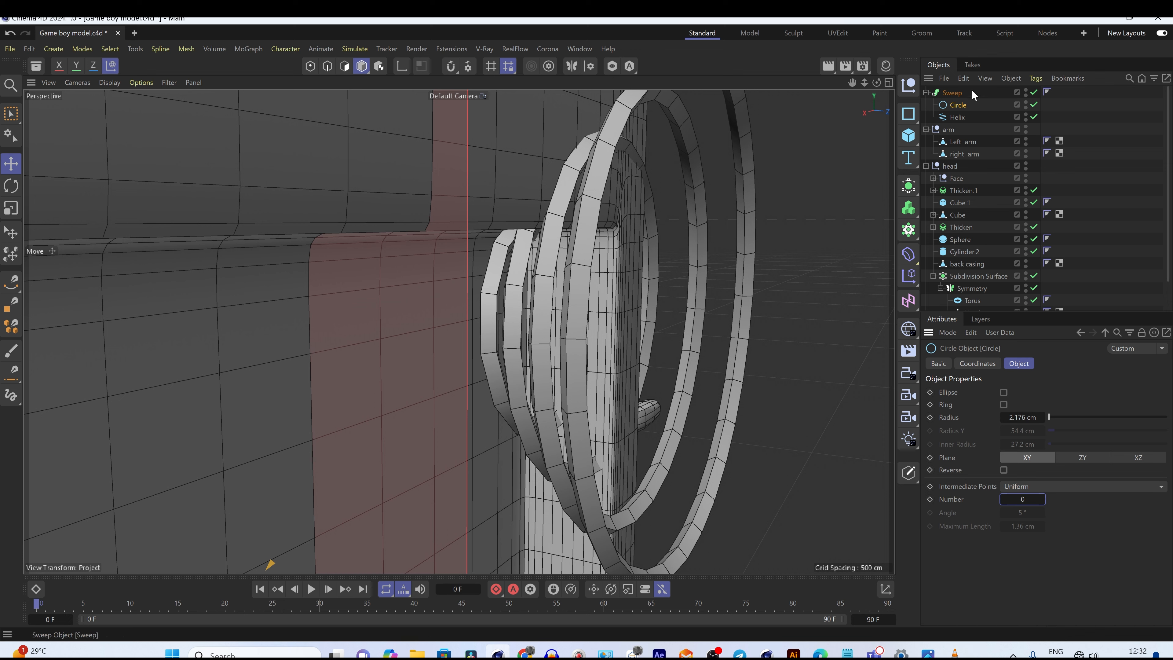
Step: Collapse the Sweep into one polygon object with Connect Objects + Delete and center its axis on the spring
click(953, 94)
right_click(946, 96)
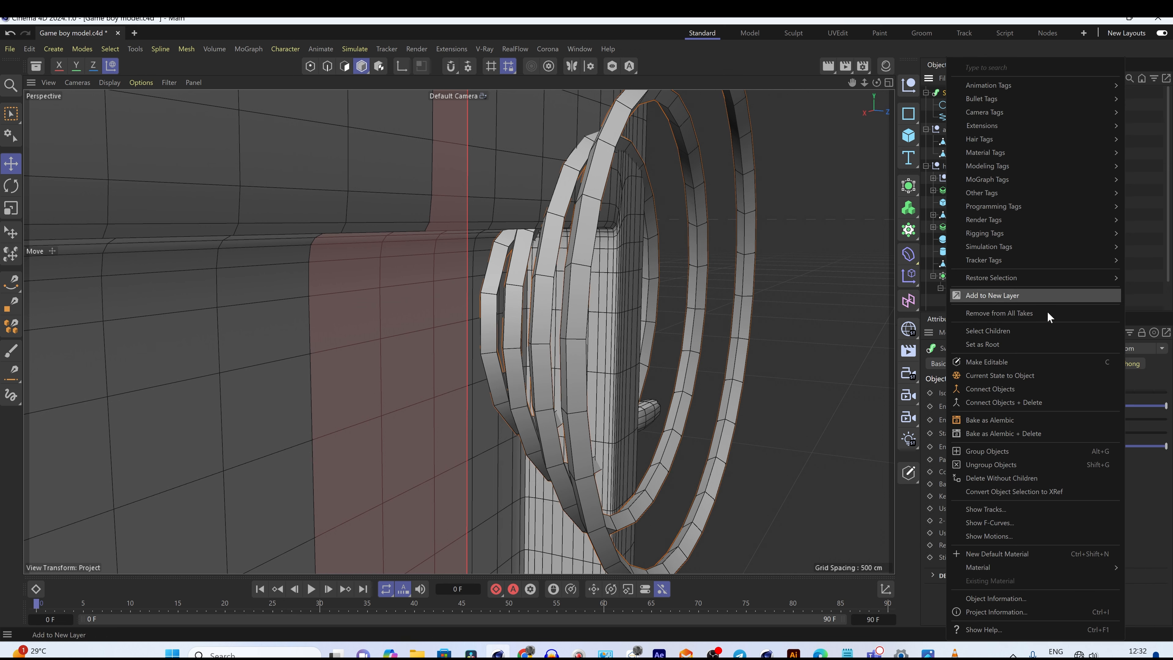
click(1002, 402)
key(r)
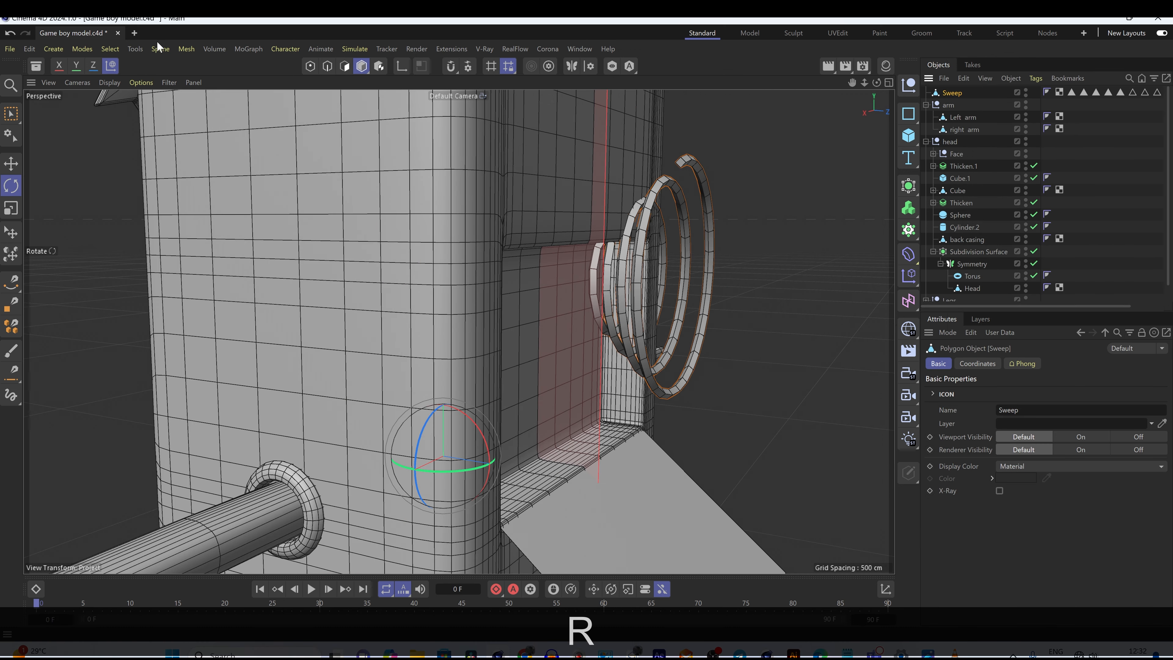
click(137, 49)
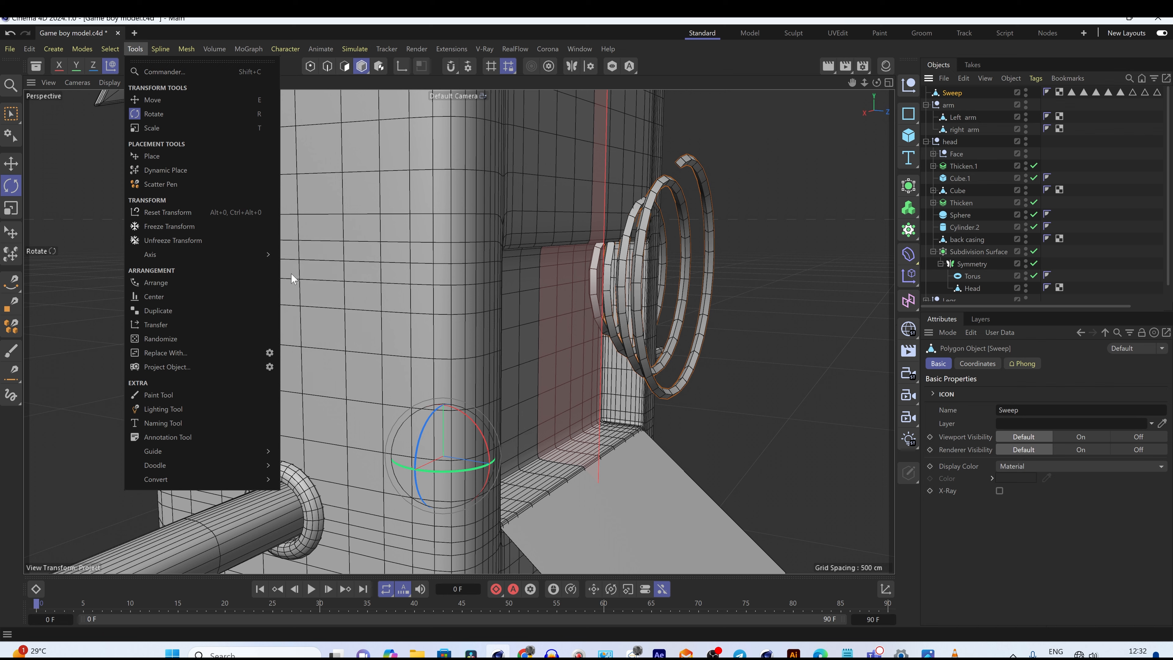
mouse_move(195, 254)
click(309, 291)
Step: Rotate the spring sideways, scale it down and place it against one side wall inside the back recess
alt+drag(616, 221, 531, 225)
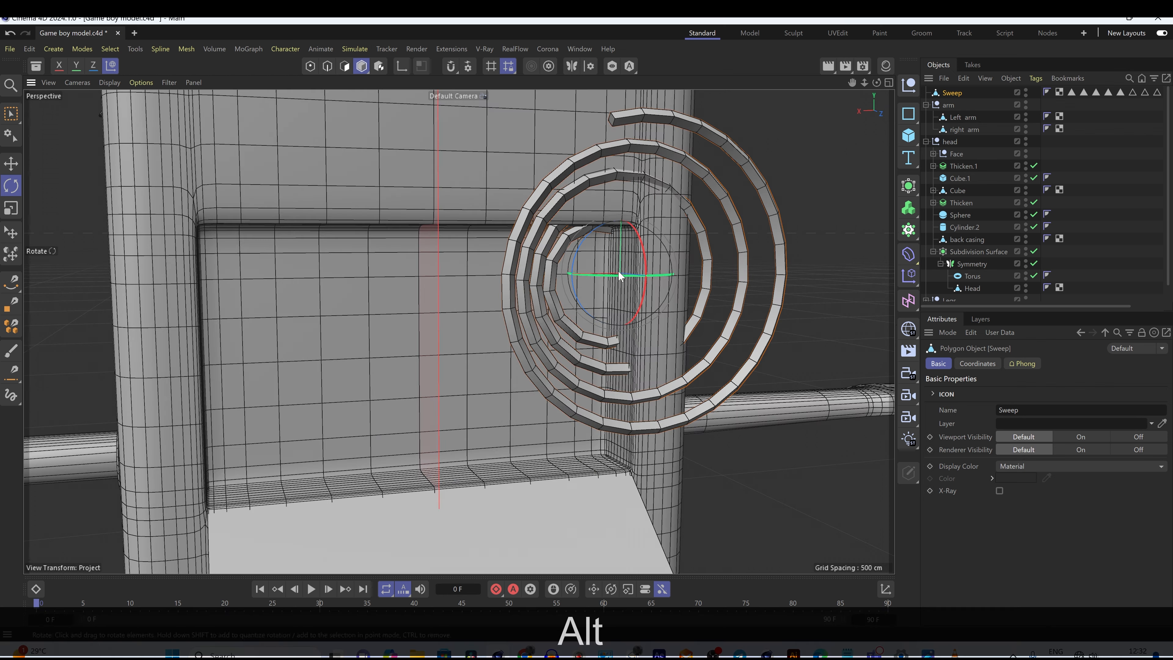
shift+drag(619, 274, 747, 283)
key(e)
drag(556, 279, 442, 282)
drag(510, 202, 460, 305)
key(t)
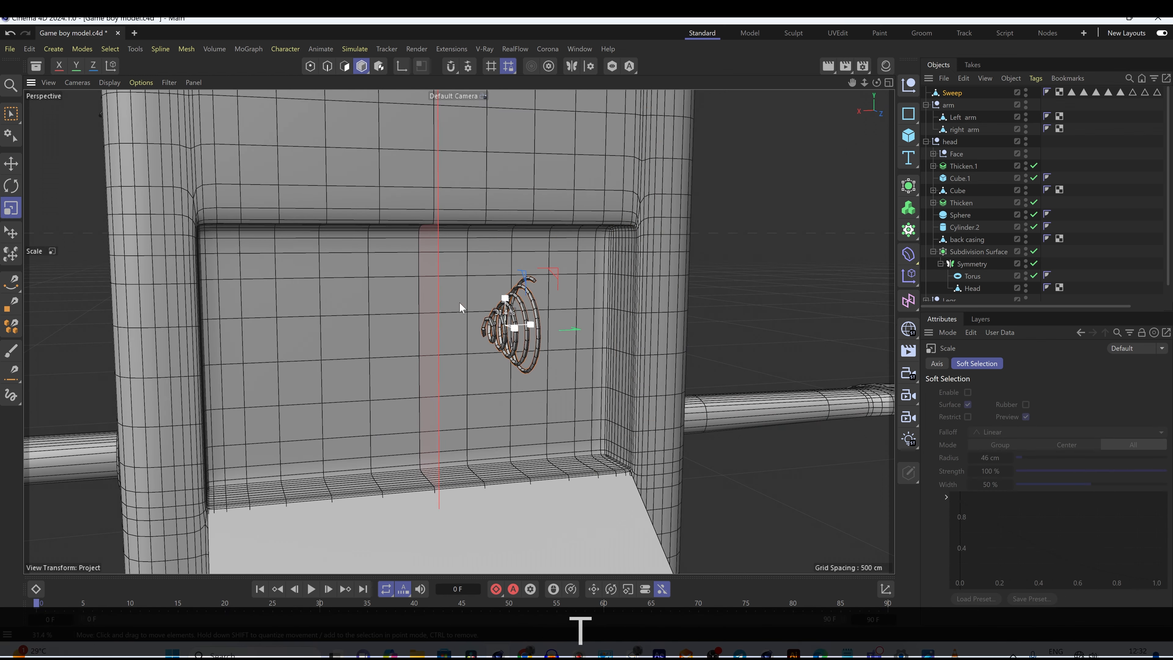
mouse_move(616, 329)
mouse_down()
mouse_move(634, 329)
mouse_move(624, 340)
mouse_up()
key(t)
key(e)
alt+drag(600, 296, 647, 277)
Step: Duplicate the spring to the recess's opposite side wall near its lower corner and rotate the copy to face inward
ctrl+drag(614, 236, 577, 323)
drag(545, 367, 276, 364)
key(r)
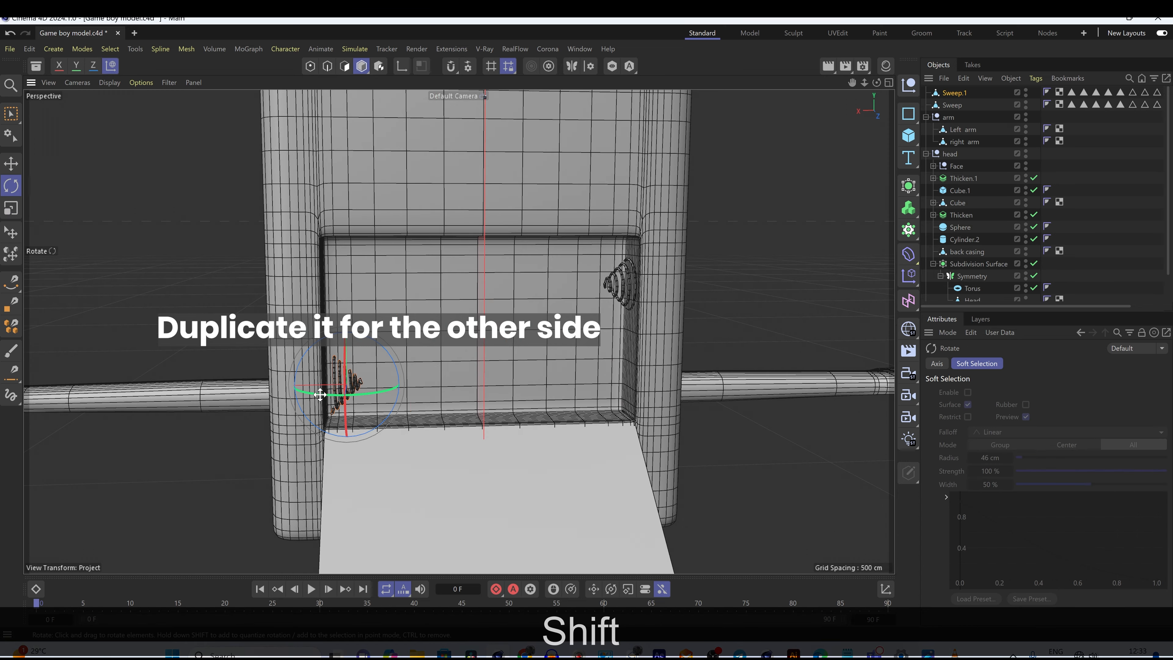
key(e)
alt+drag(411, 321, 506, 363)
scroll(368, 341, up, 5)
scroll(327, 348, down, 5)
Step: Select the wide polygon strip of the Head object on the upper back above the recess
key(1)
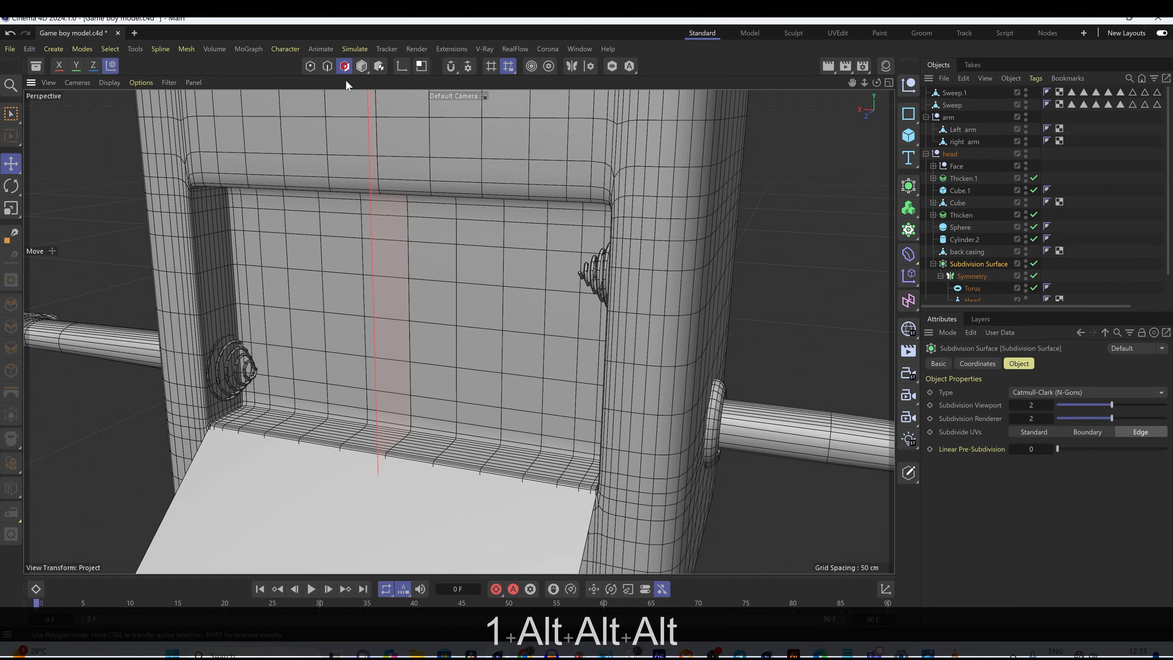
alt+drag(289, 291, 311, 276)
alt+drag(413, 155, 430, 149)
scroll(966, 274, down, 2)
click(972, 272)
alt+drag(521, 272, 560, 270)
drag(305, 325, 437, 321)
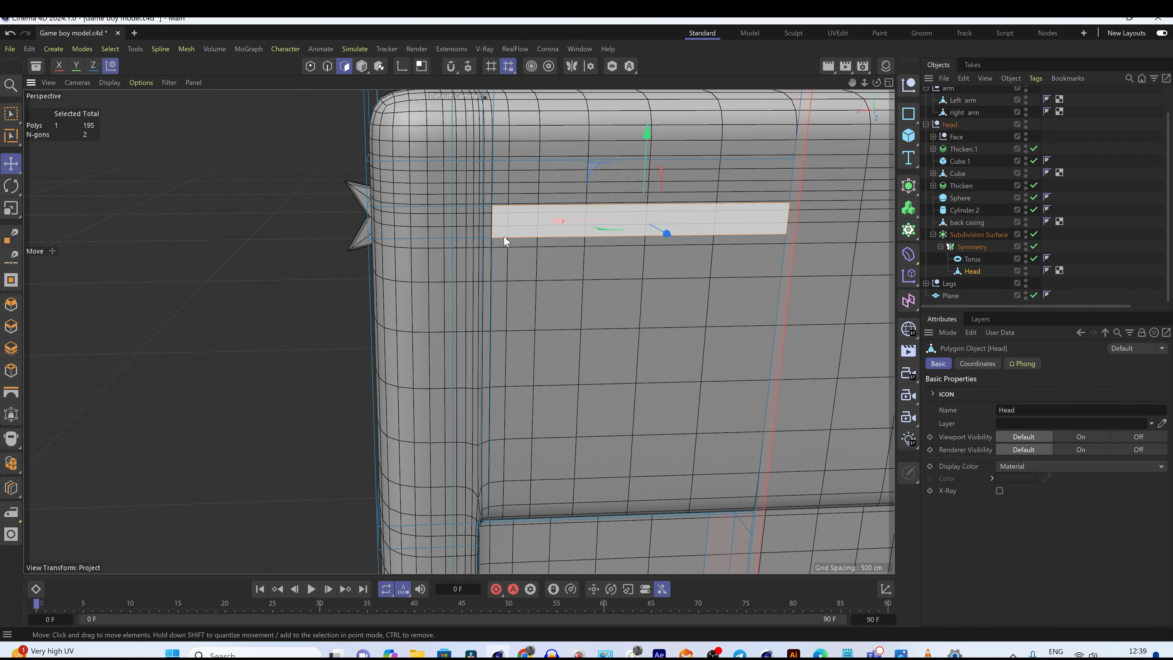
Step: Divide the selected upper-back strip into six segments with vertical loop cuts
key(k)
key(l)
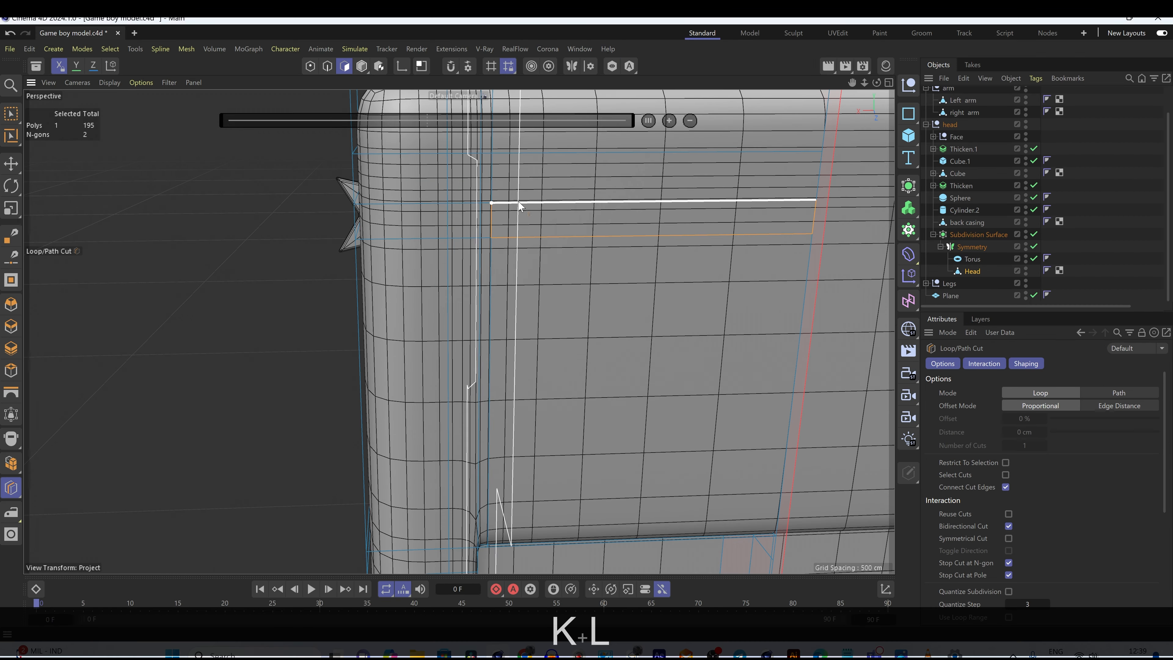
key(ctrl+z)
key(ctrl+z)
key(ctrl+z)
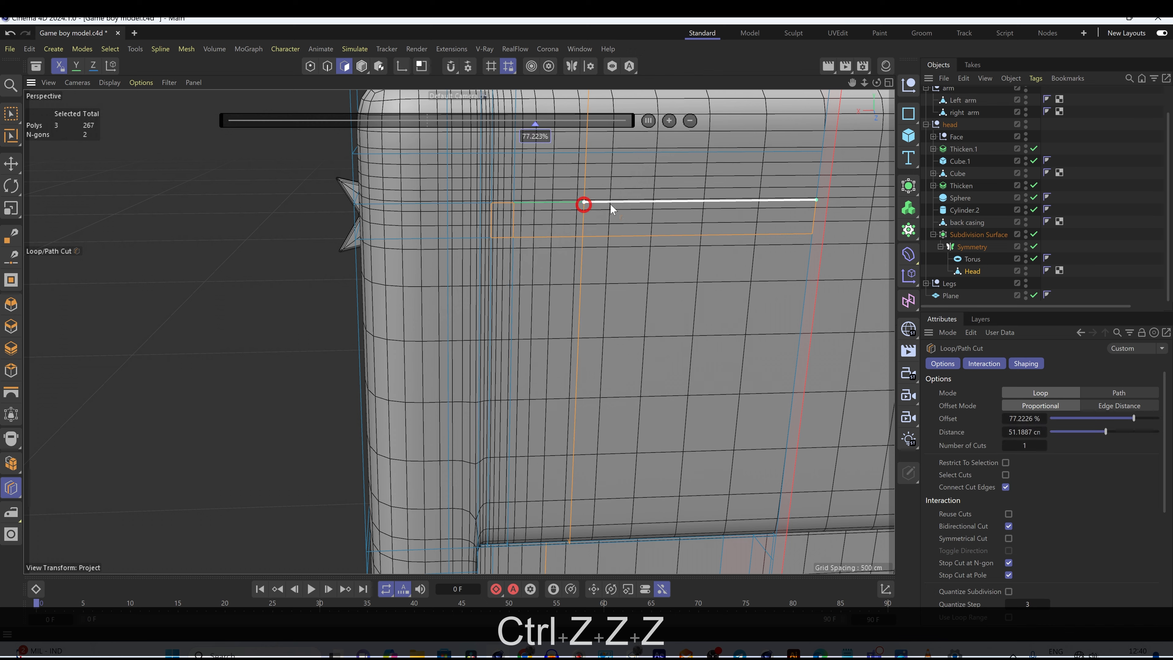
click(707, 203)
click(769, 203)
scroll(594, 309, down, 3)
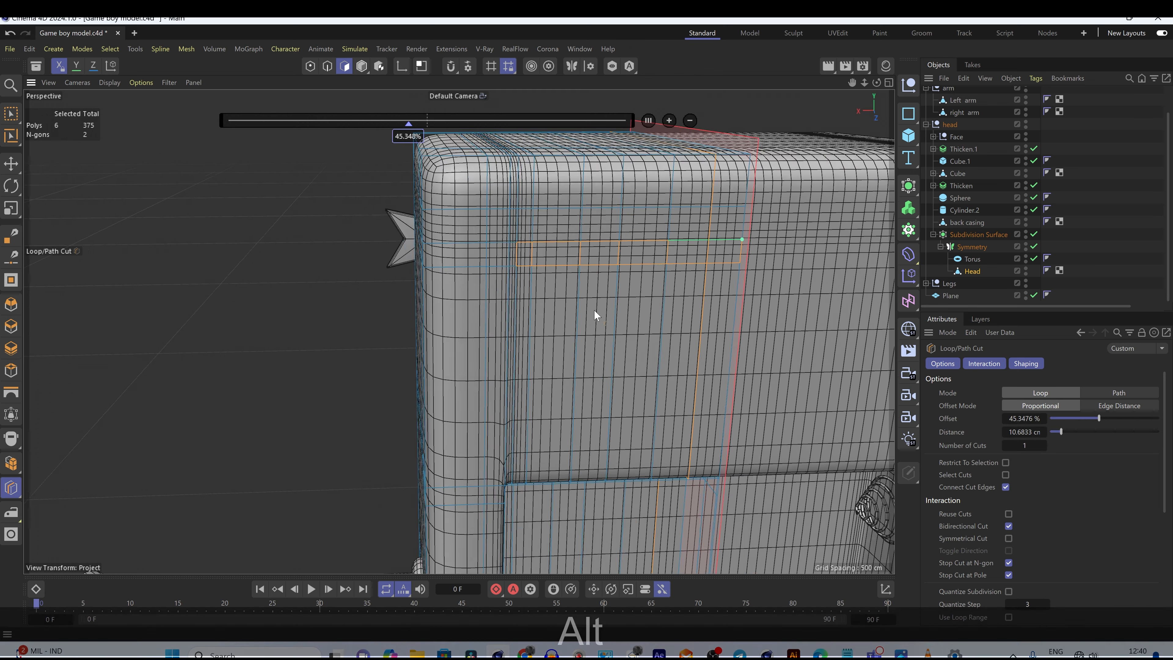
Step: Turn off the Subdivision Surface and shift the vertical edges of the upper-back strip sideways to adjust the slot widths
key(q)
alt+drag(594, 309, 774, 342)
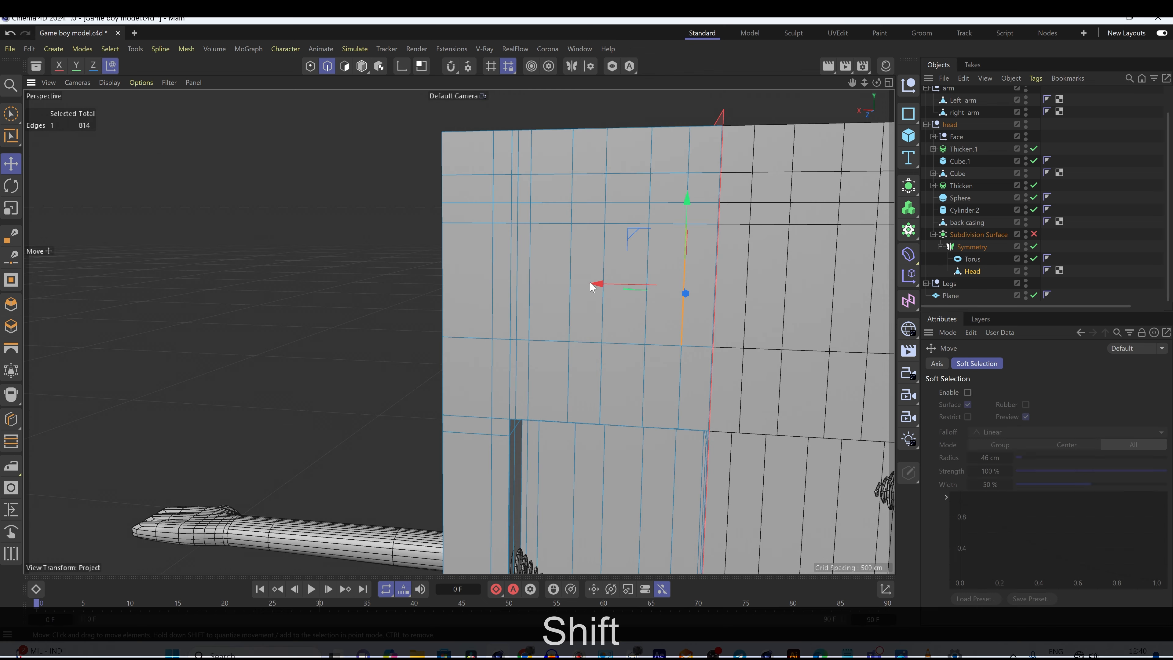
click(569, 282)
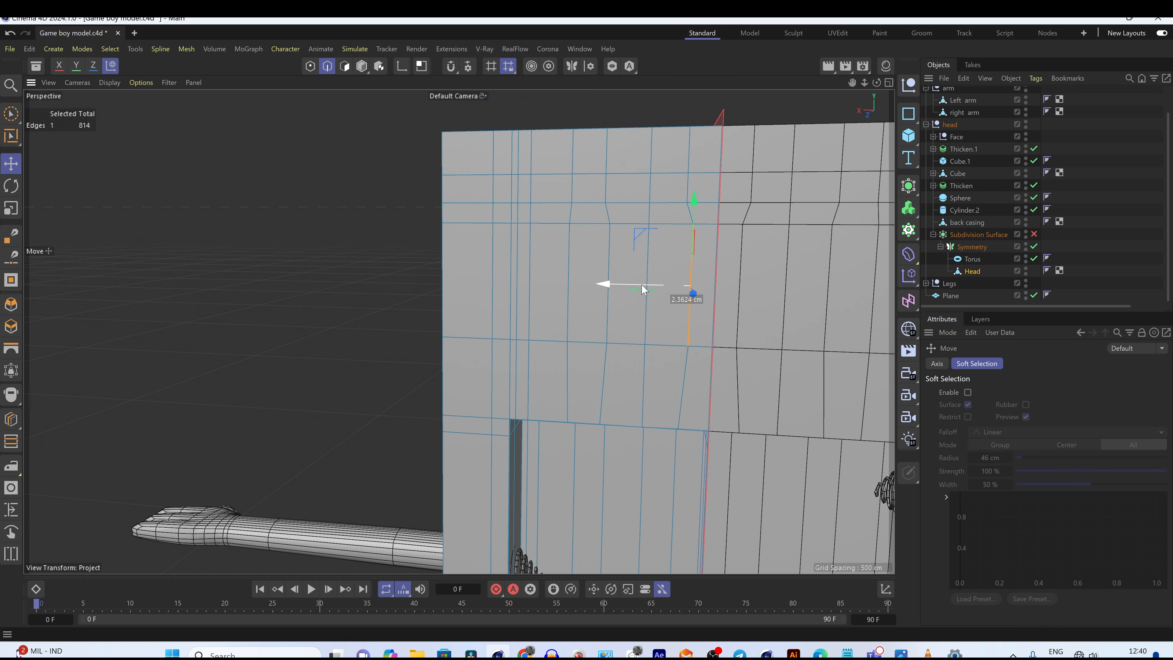
Step: Extrude the three alternate upper-back polygons inward with an offset of -5.35 cm and preview the slots with subdivision on
mouse_move(645, 289)
alt+mouse_down()
mouse_move(636, 267)
mouse_move(633, 285)
alt+mouse_up()
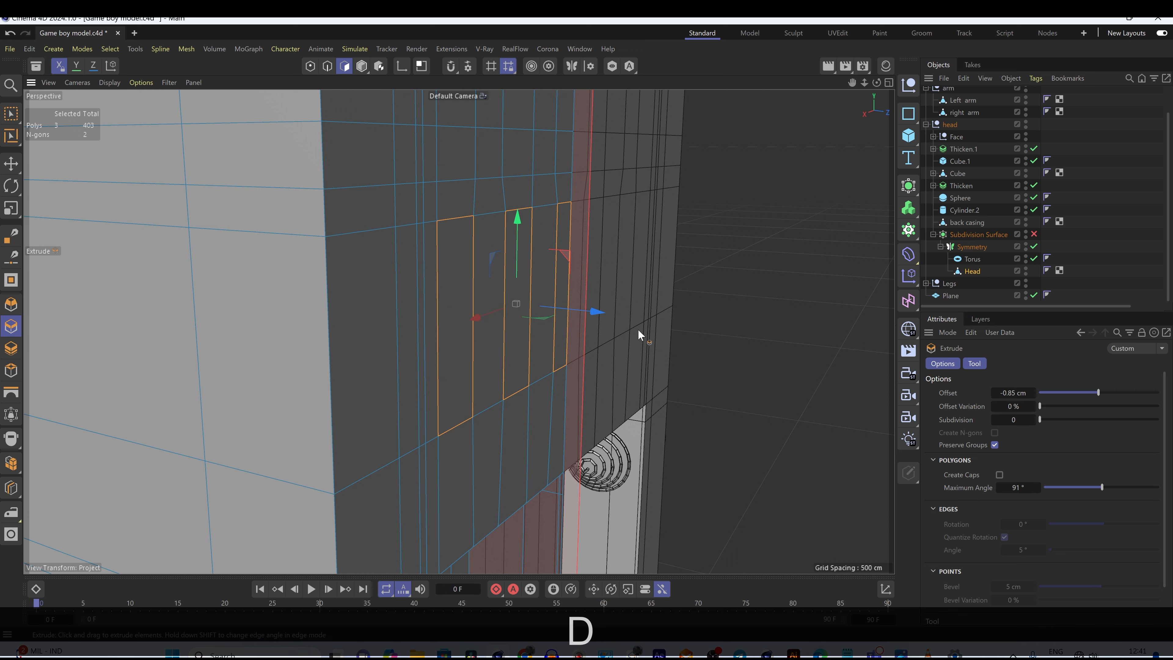
drag(638, 336, 633, 336)
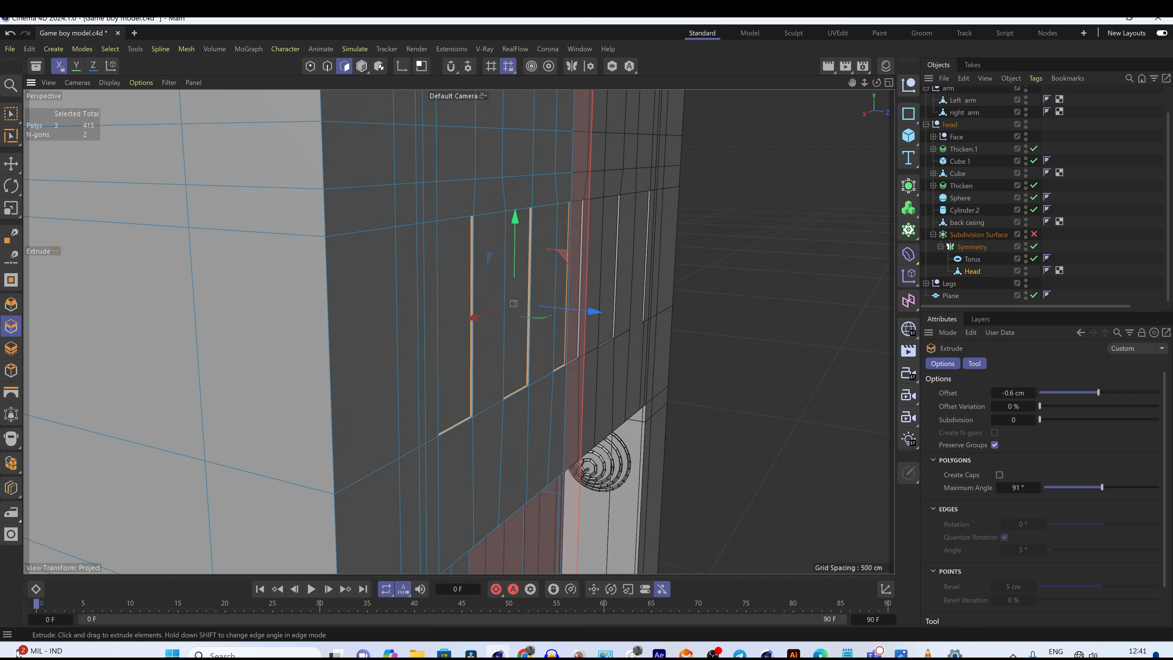
key(ctrl+z)
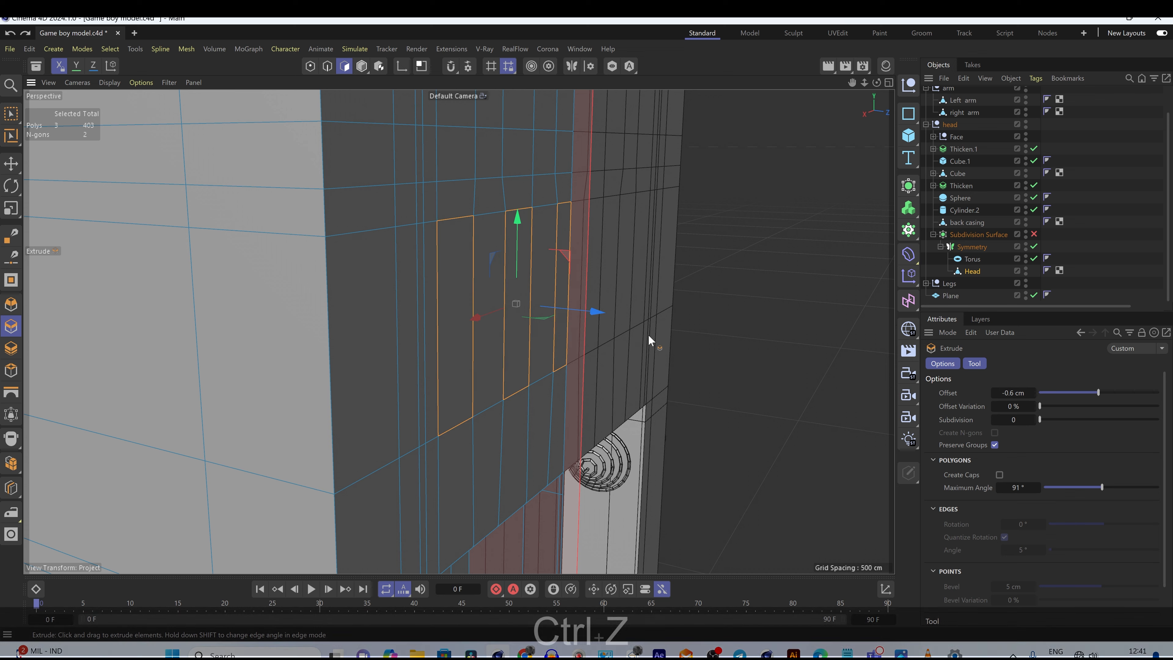
drag(648, 335, 622, 335)
click(1035, 234)
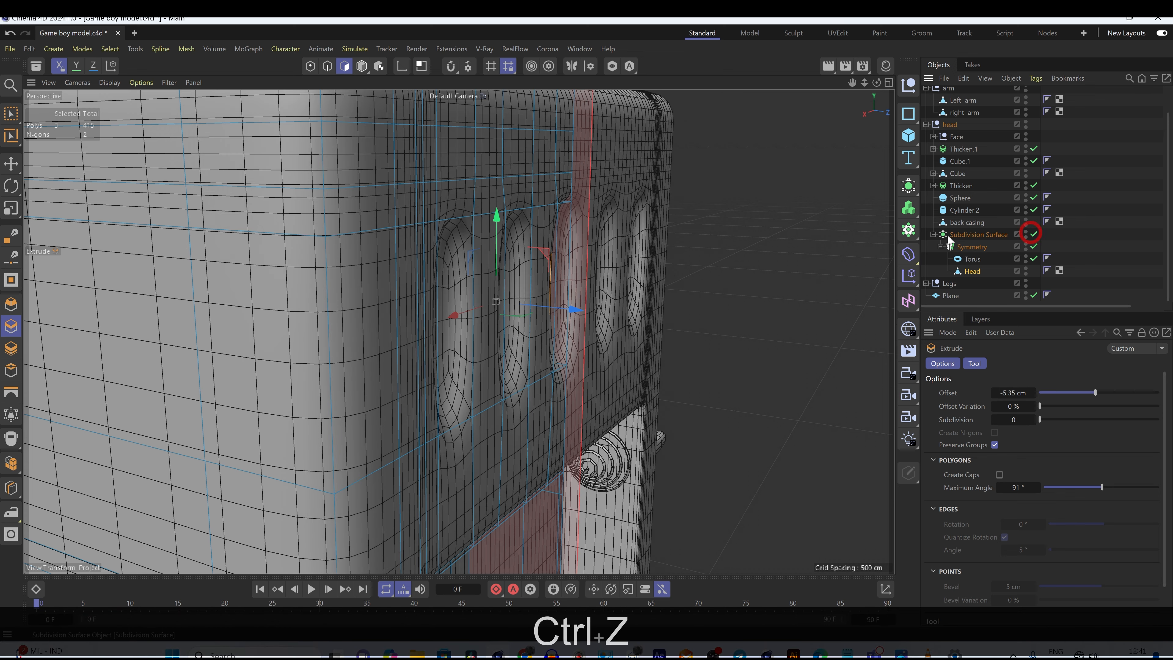
Step: Return to the unsubdivided mesh and extrude the slot polygons again with an offset of -5.5 cm
key(ctrl+z)
key(ctrl+z)
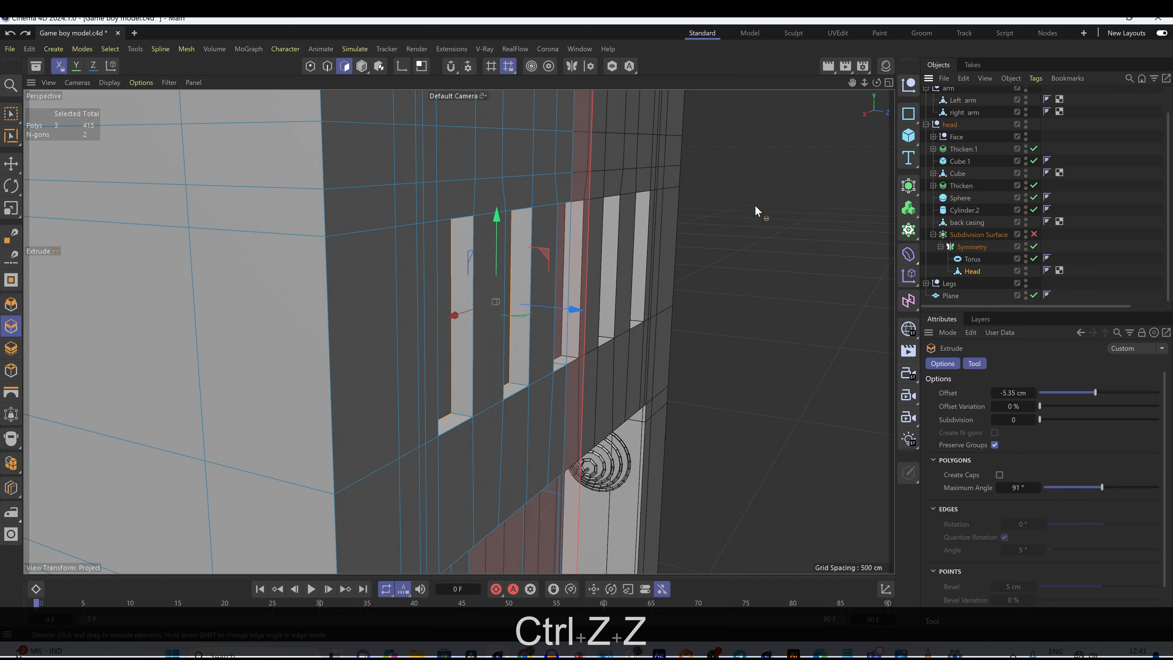
drag(685, 329, 670, 330)
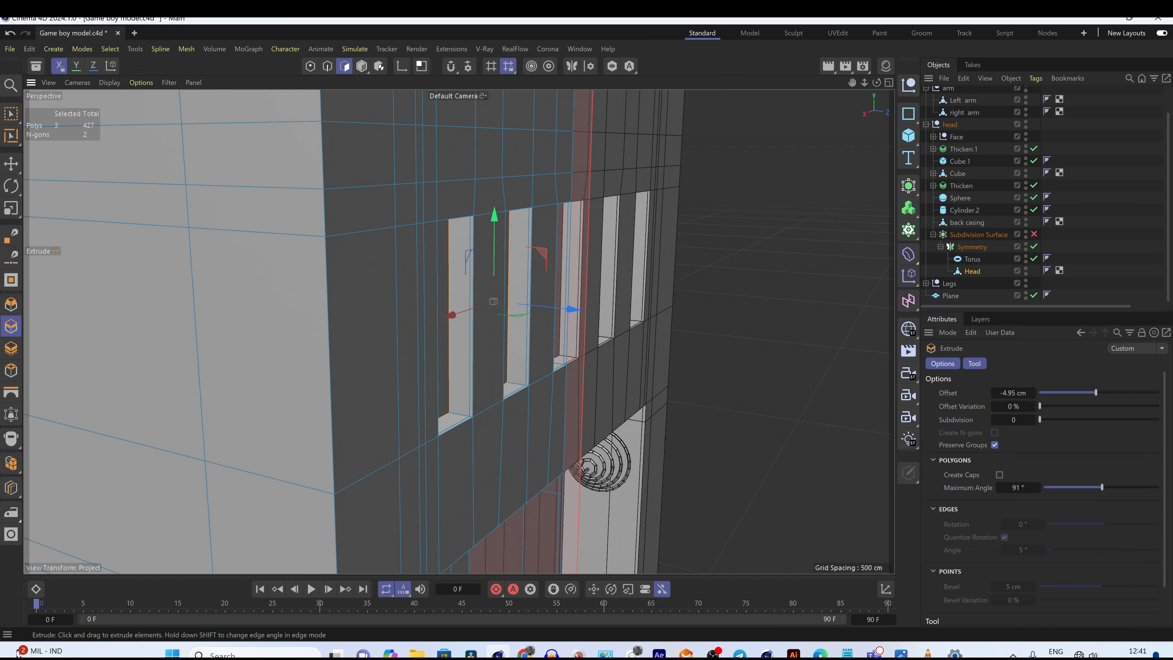
mouse_move(600, 319)
alt+mouse_down()
mouse_move(506, 307)
mouse_move(605, 320)
alt+mouse_up()
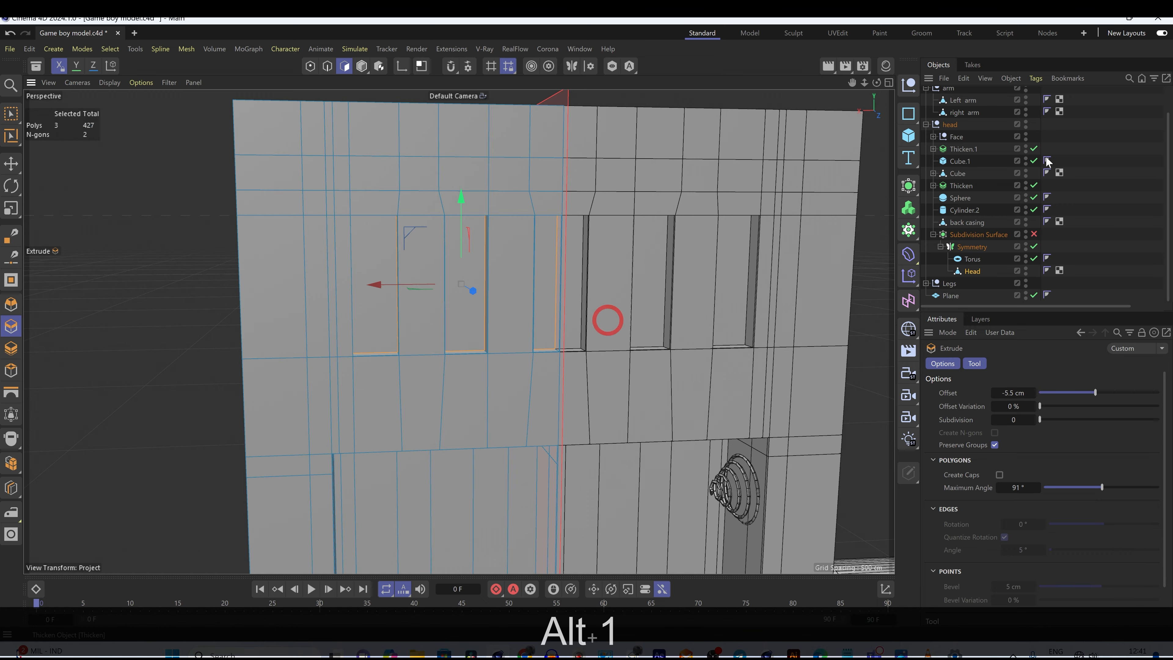
Step: Turn subdivision back on and add horizontal loop cuts close to the slots' upper and lower ends to sharpen them
click(1033, 234)
scroll(373, 205, up, 5)
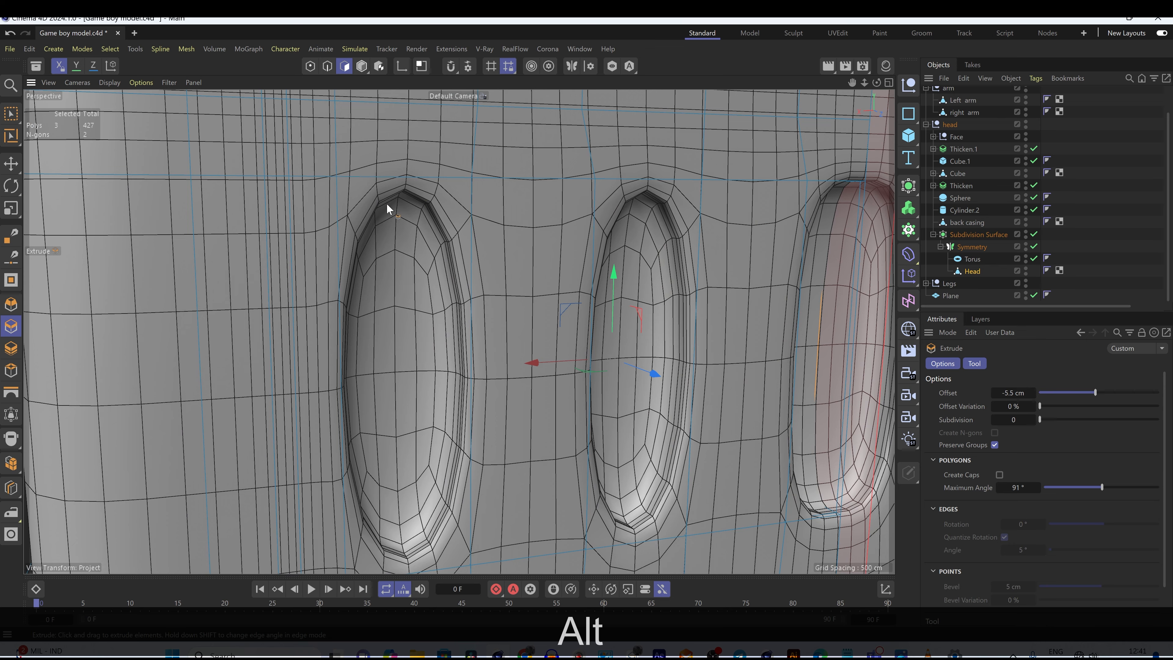
key(k)
key(l)
click(336, 186)
scroll(352, 262, down, 3)
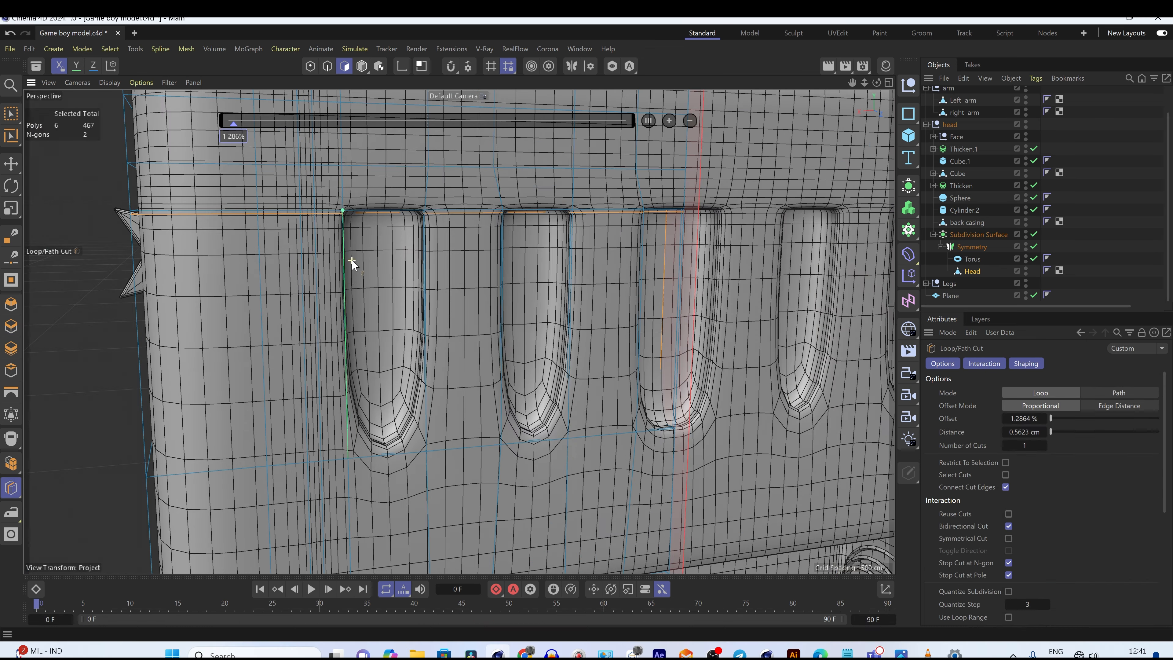
click(346, 448)
Step: Add loop cuts inside the three slots near their recessed floors to tighten the inner edges
alt+drag(346, 448, 282, 369)
click(349, 215)
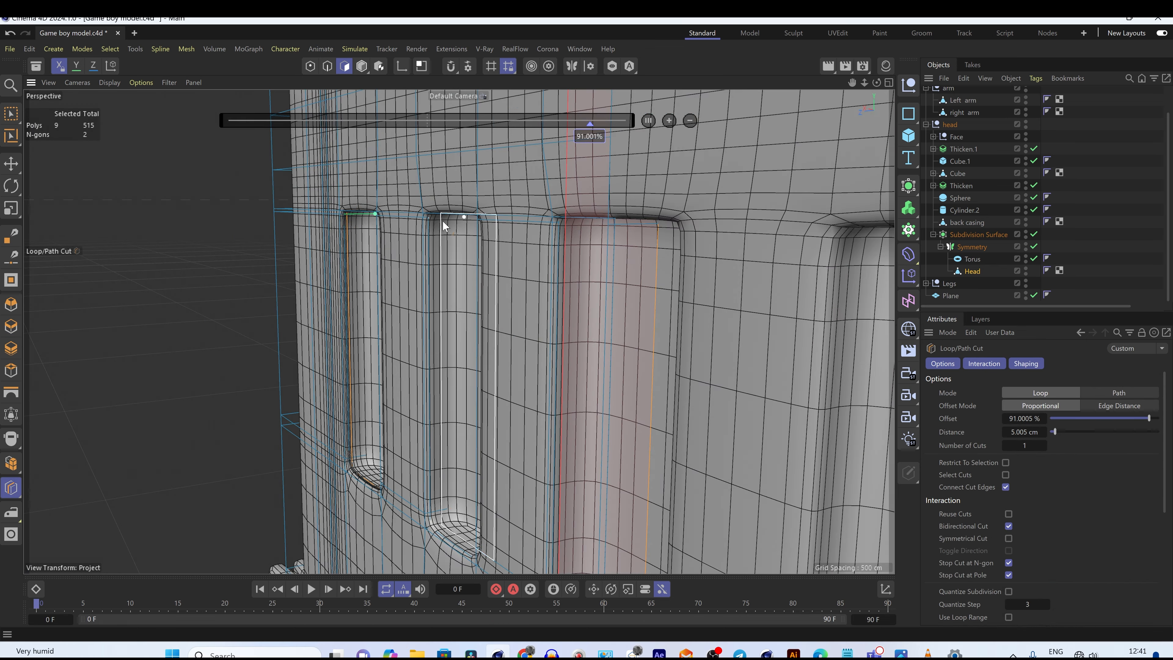
click(435, 217)
click(560, 222)
Step: Switch to model mode and examine the vent slots on the subdivided back from several angles
alt+drag(560, 223, 579, 282)
scroll(579, 283, down, 5)
alt+drag(479, 278, 577, 277)
alt+drag(394, 304, 430, 332)
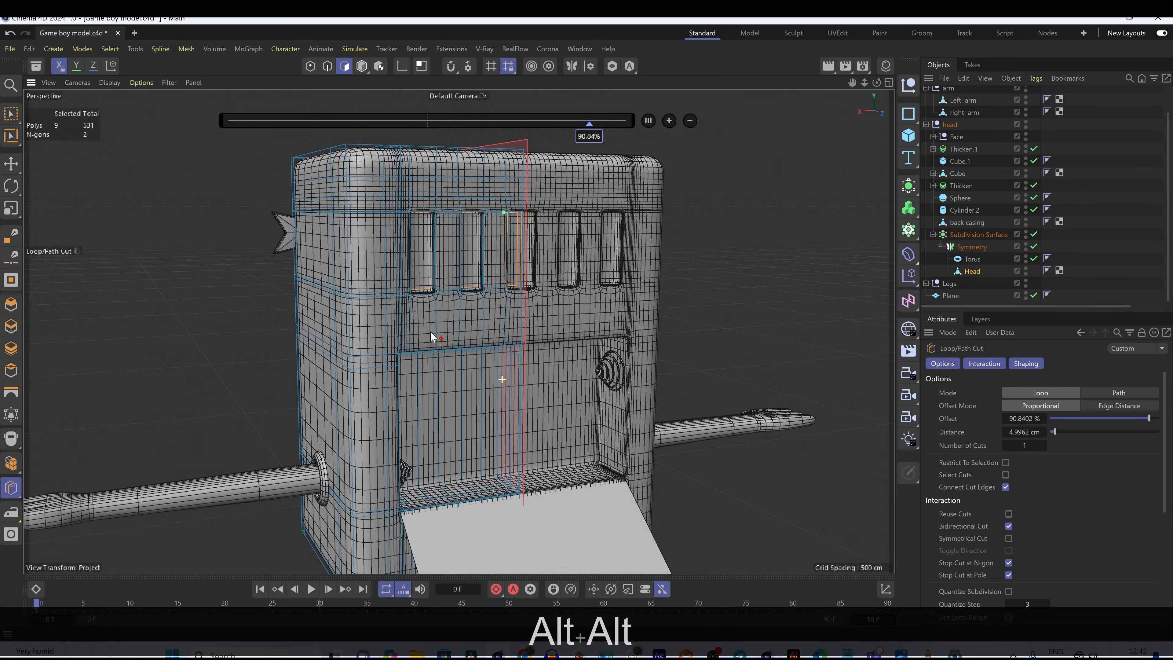
click(365, 66)
alt+drag(463, 179, 399, 167)
scroll(548, 275, up, 3)
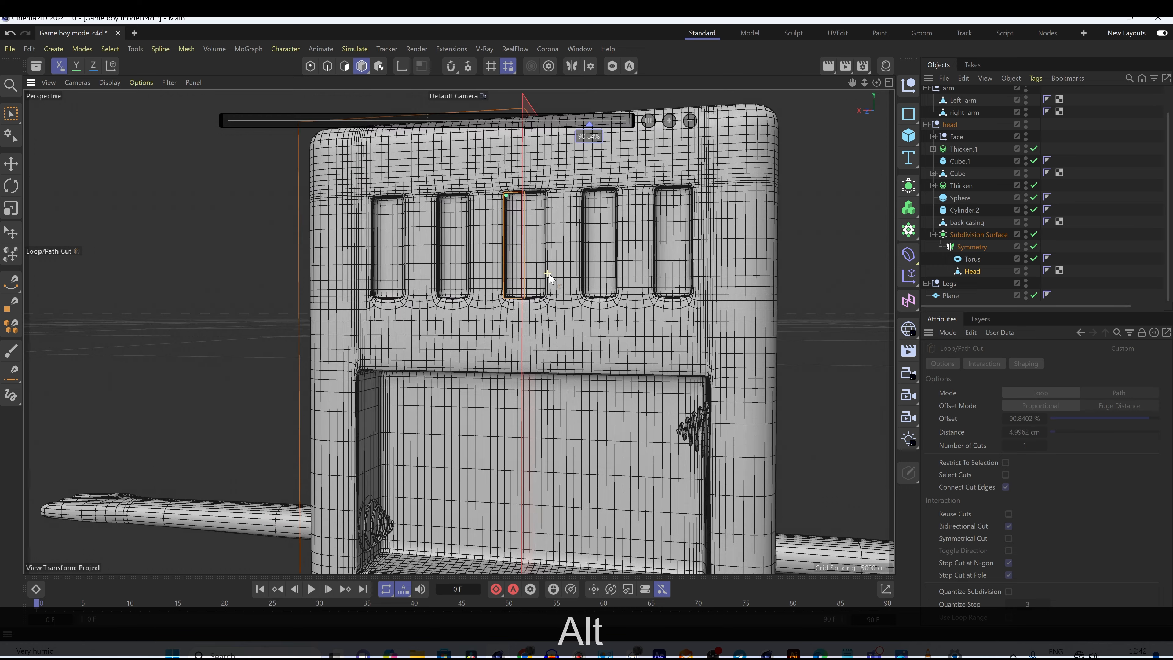
scroll(548, 274, up, 2)
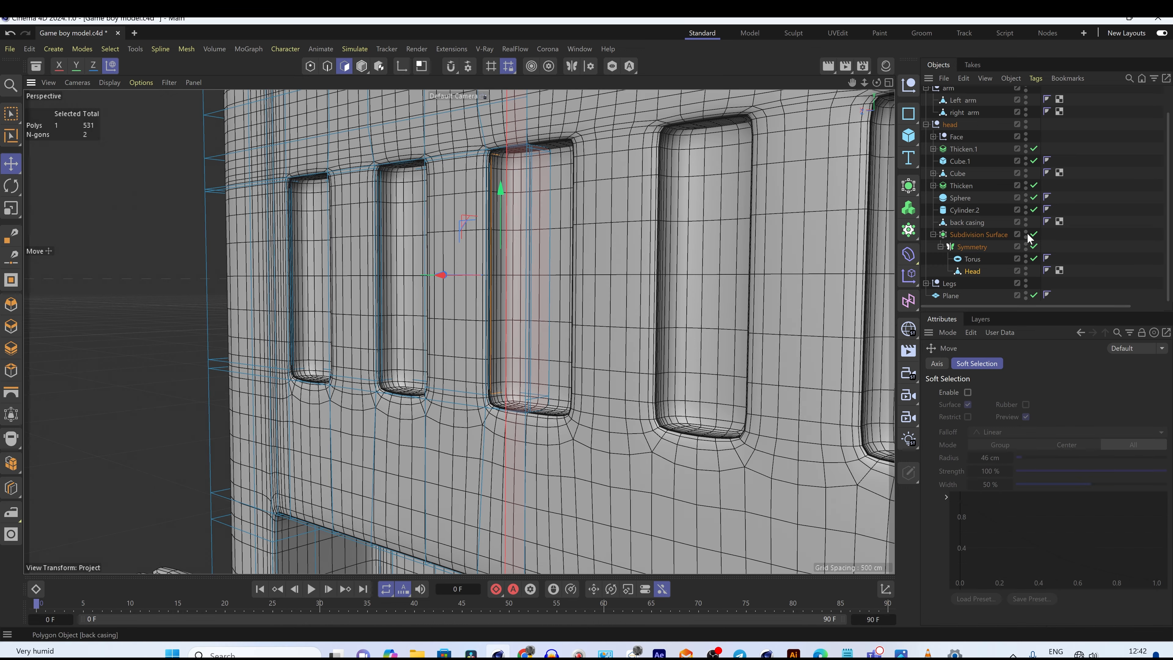
Step: Turn off the Subdivision Surface and select the polygons along the side wall of the center vent slot
click(1034, 235)
alt+shift+click(479, 231)
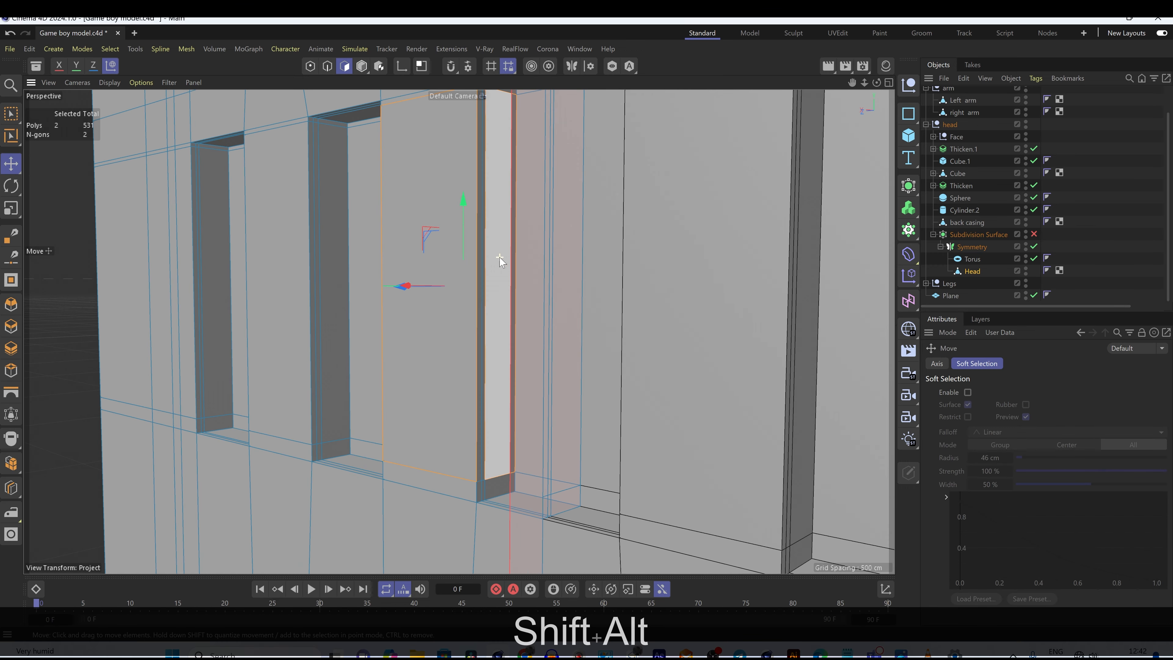
shift+click(502, 481)
alt+drag(502, 479, 494, 490)
shift+click(479, 489)
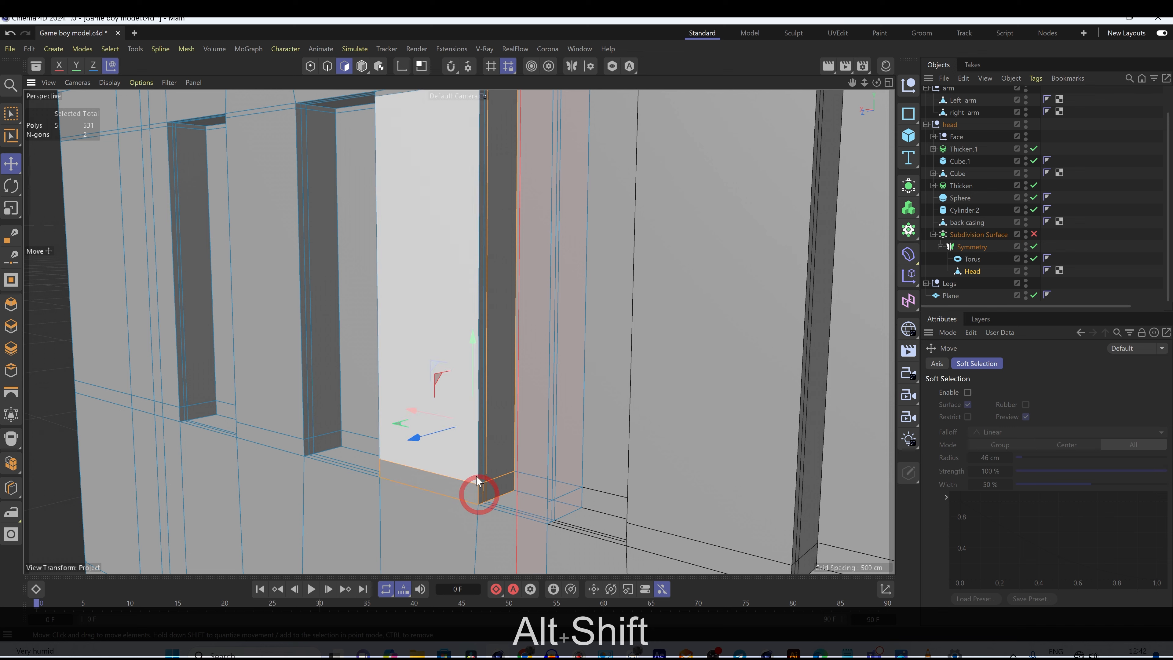
key(ctrl+z)
key(ctrl+z)
Step: Add the small polygon at the upper corner of the center slot's side wall to the selection
scroll(475, 416, down, 2)
scroll(507, 174, up, 5)
alt+drag(507, 174, 506, 133)
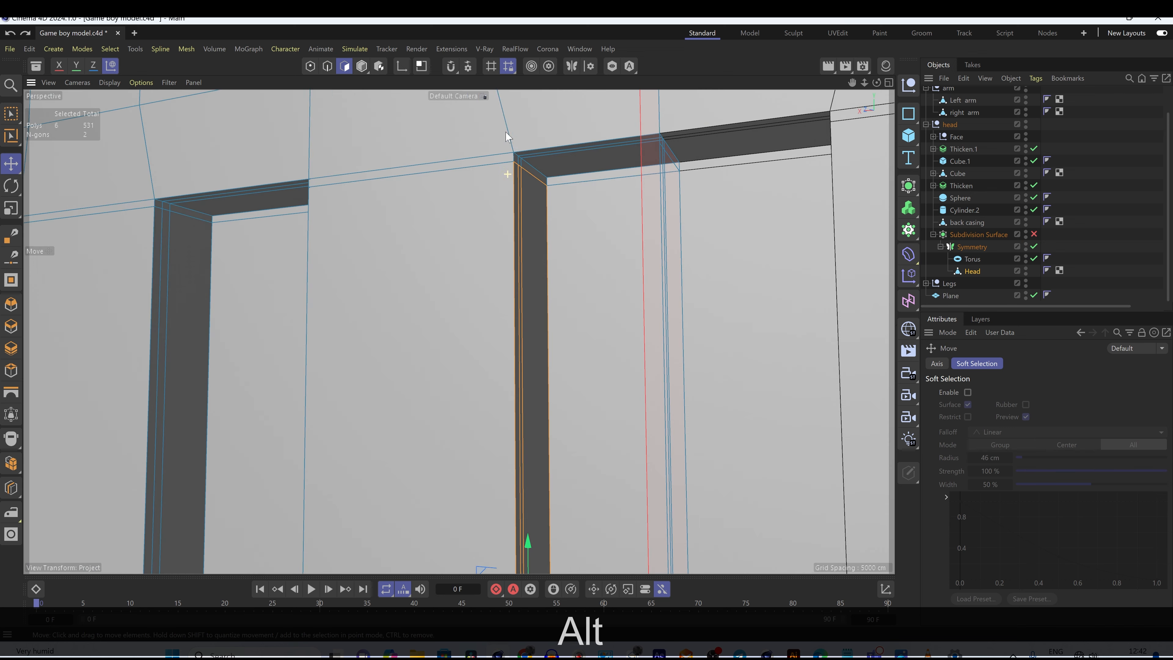
shift+click(518, 158)
scroll(507, 179, down, 3)
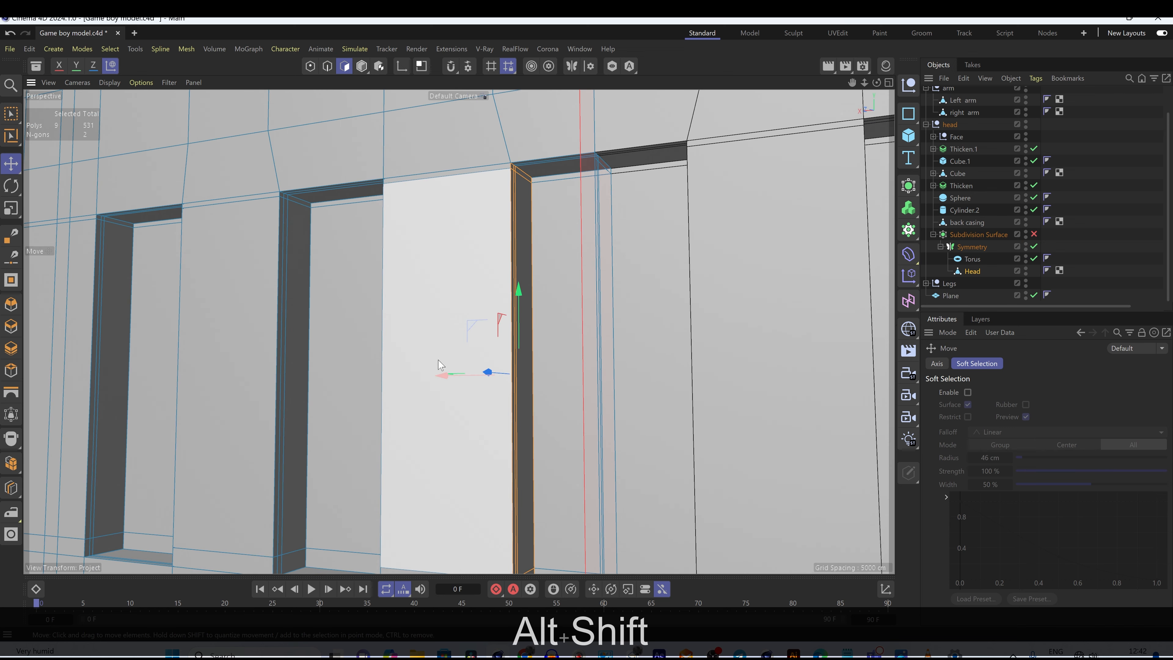
alt+drag(438, 360, 568, 289)
scroll(457, 356, down, 5)
scroll(516, 332, down, 5)
mouse_move(568, 288)
alt+mouse_down()
mouse_move(457, 305)
mouse_move(438, 360)
mouse_move(555, 305)
alt+mouse_up()
scroll(555, 305, down, 3)
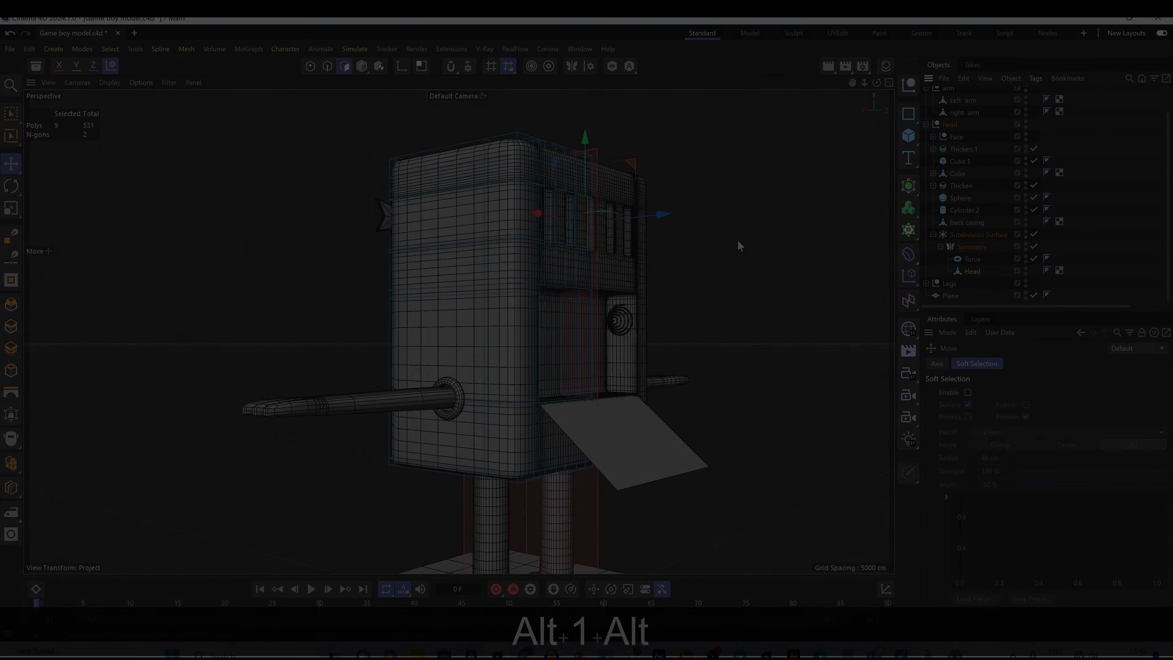